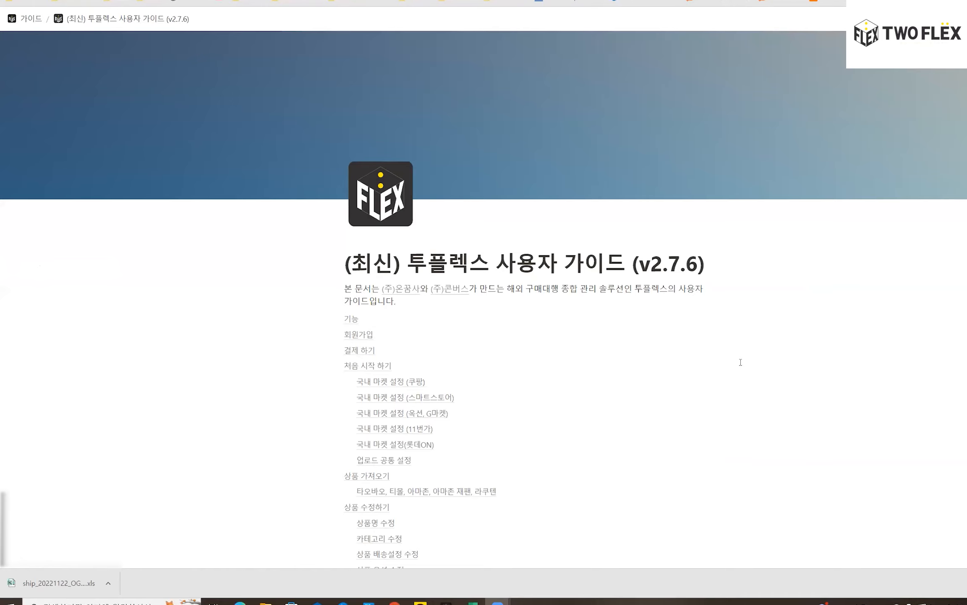
# Step: Browse the TwoFlex guide's table of contents and its 회원가입 section, then bring up the support chat
pyautogui.scroll(-3, 725, 325)
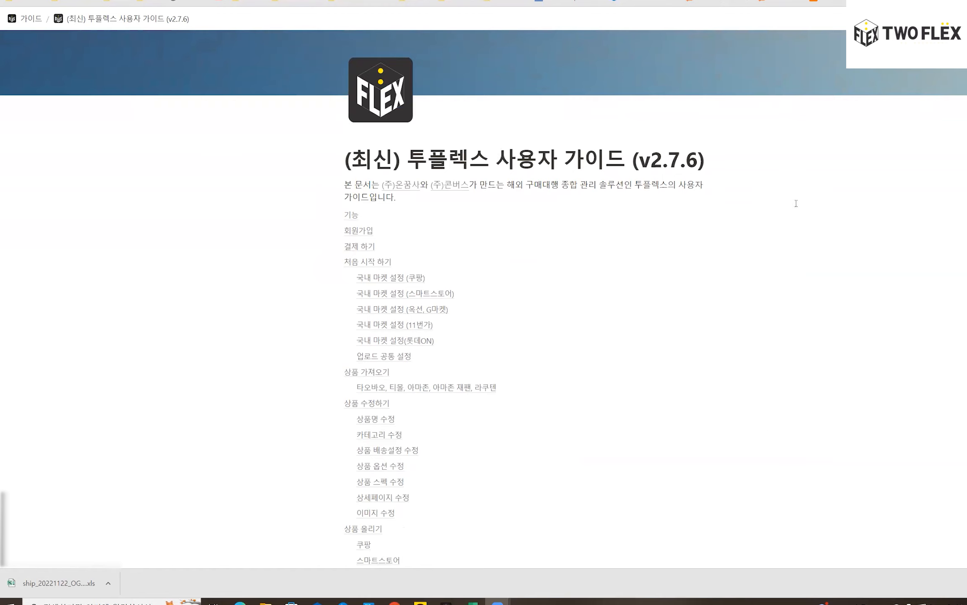
pyautogui.click(470, 238)
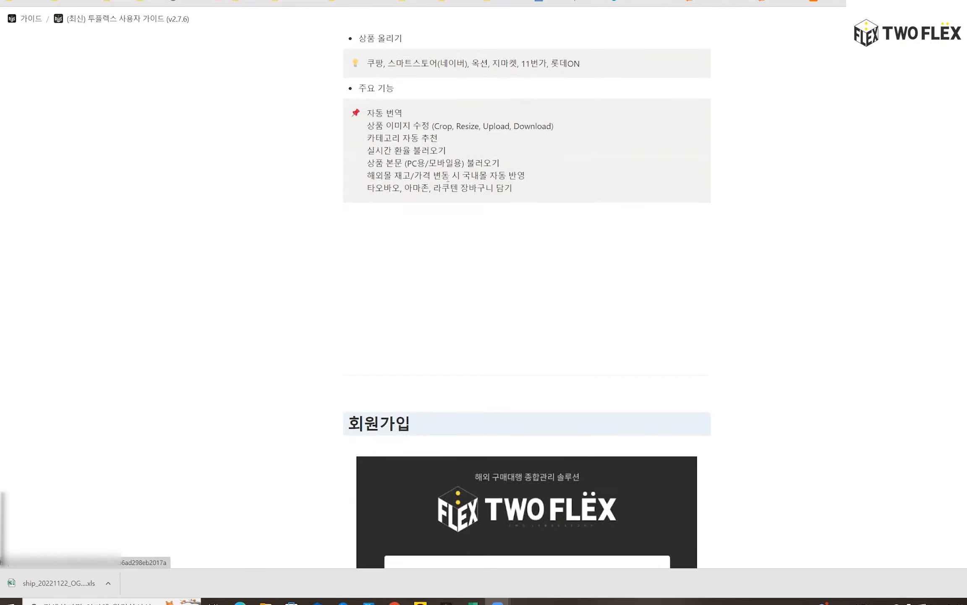
pyautogui.scroll(-10, 446, 184)
pyautogui.scroll(20, 434, 184)
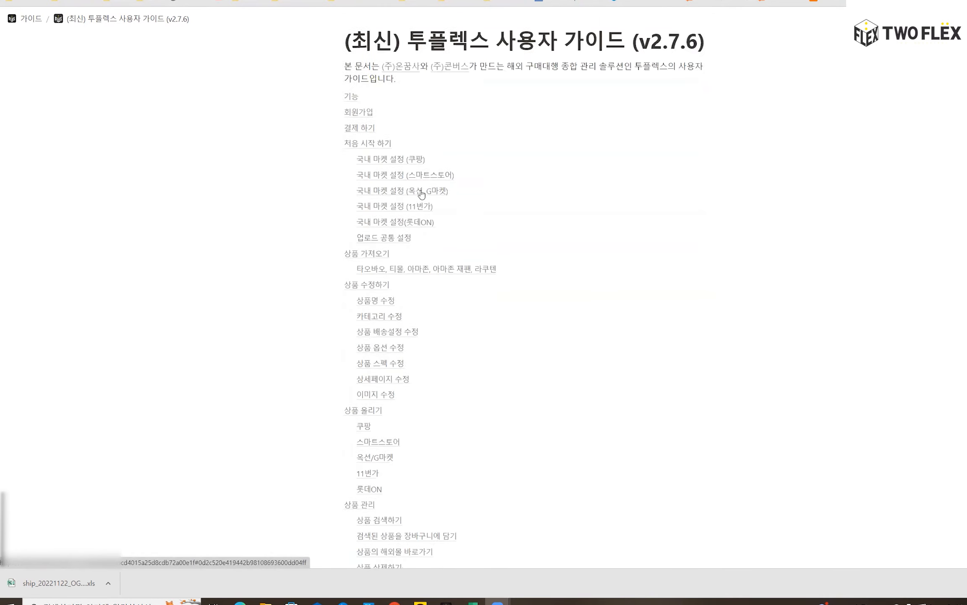
pyautogui.scroll(5, 422, 194)
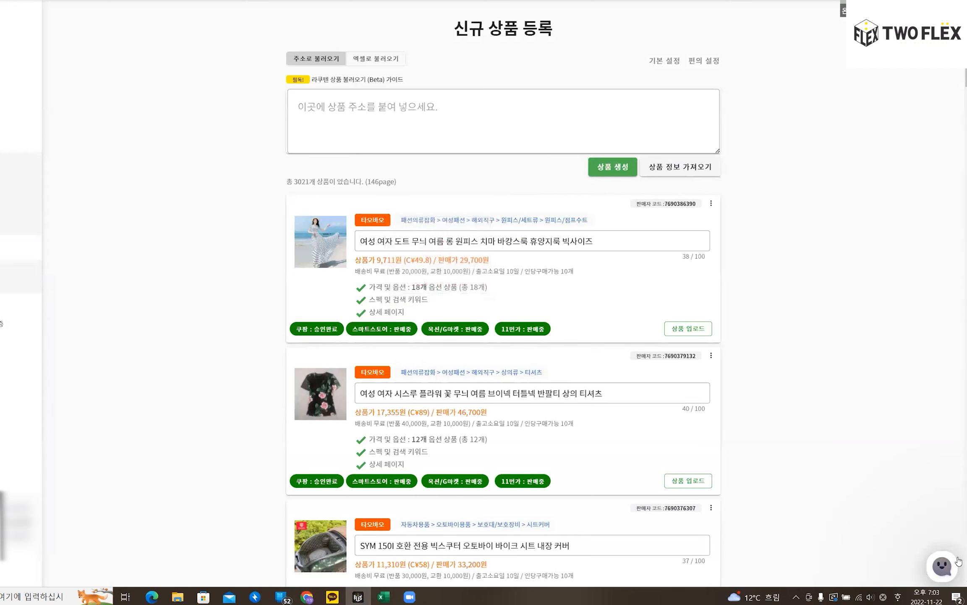
pyautogui.click(958, 562)
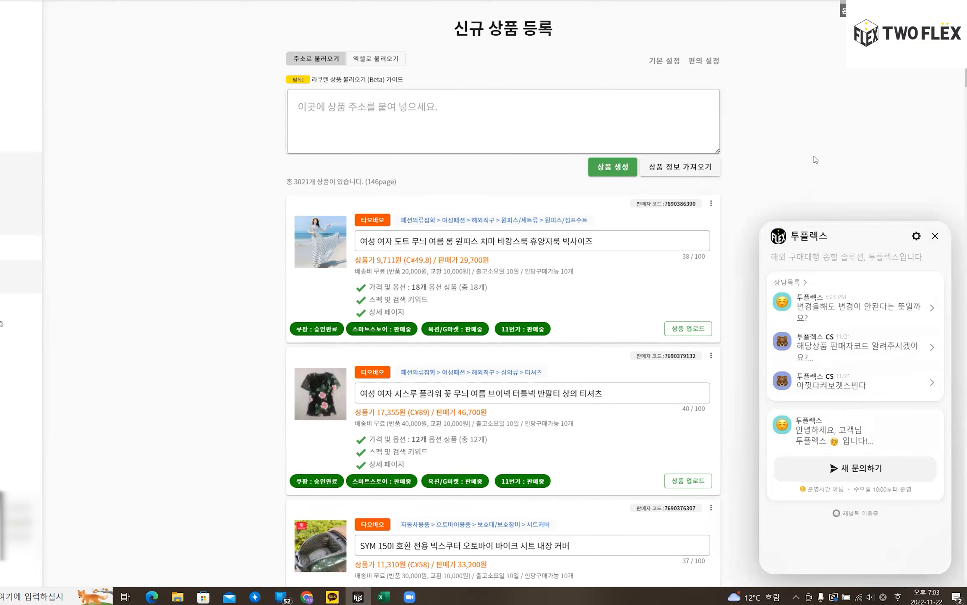
# Step: Return to the TwoFlex window, keeping the ChannelTalk support panel open
pyautogui.hotkey('alt', 'Tab')
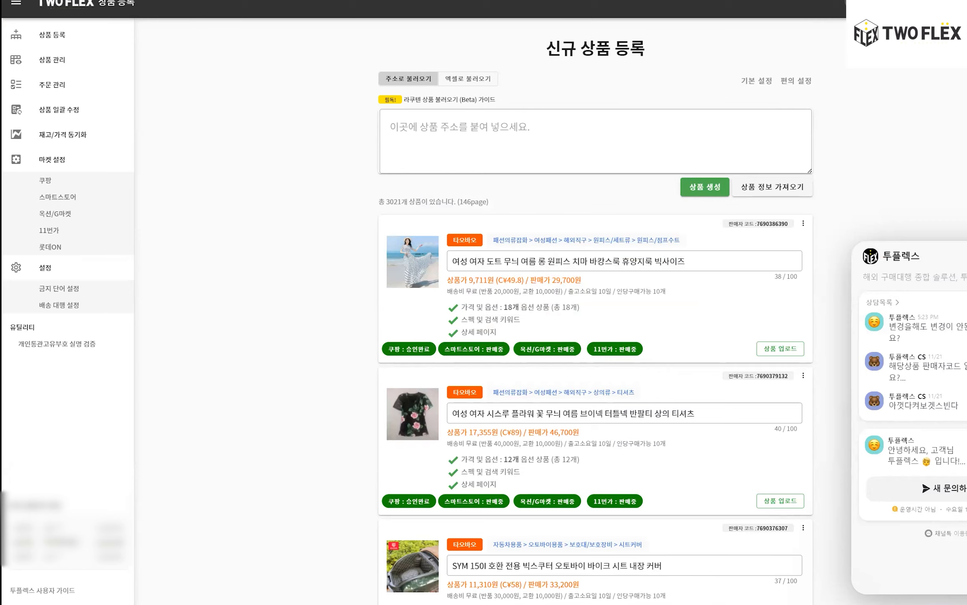
# Step: Review the 쿠팡, 스마트스토어, 옥션/G마켓, 11번가 and 롯데ON marketplace settings
pyautogui.click(59, 185)
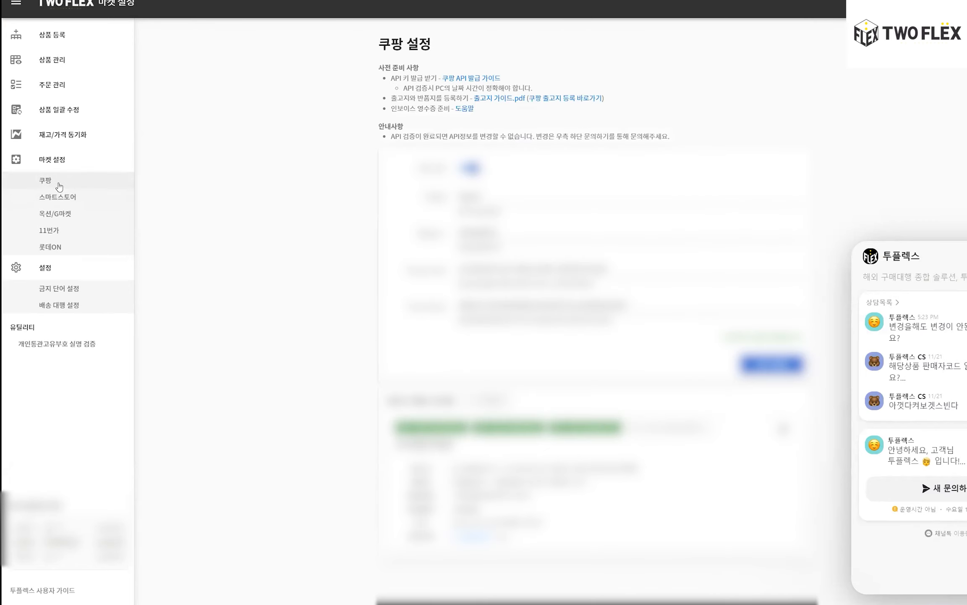
pyautogui.click(63, 197)
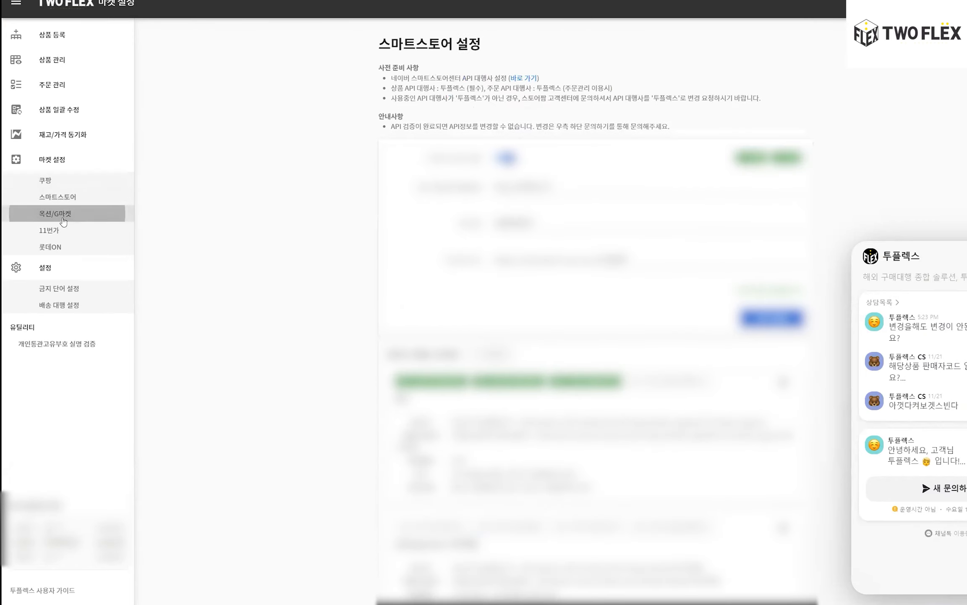
pyautogui.click(63, 221)
pyautogui.click(61, 231)
pyautogui.click(59, 248)
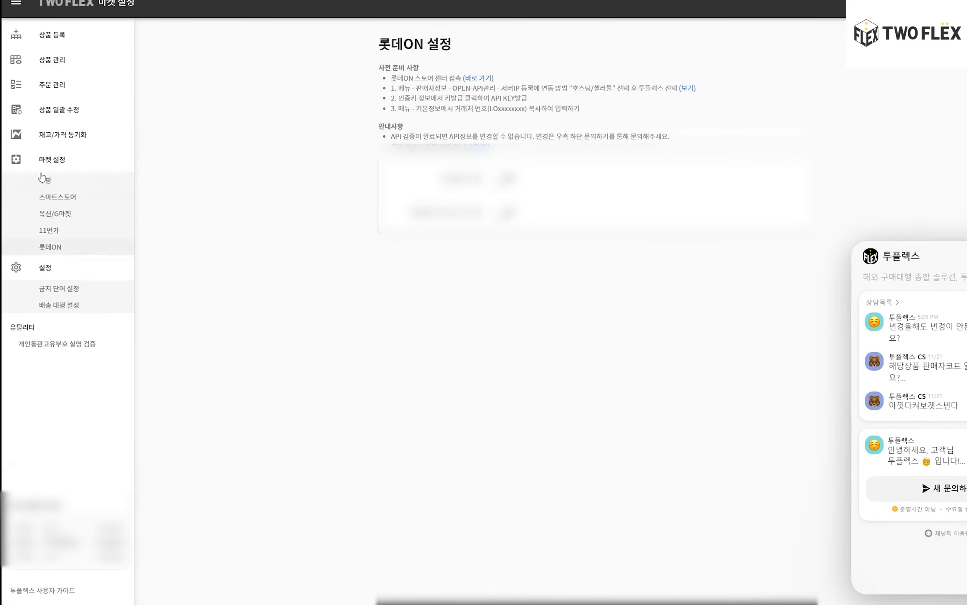
pyautogui.click(65, 186)
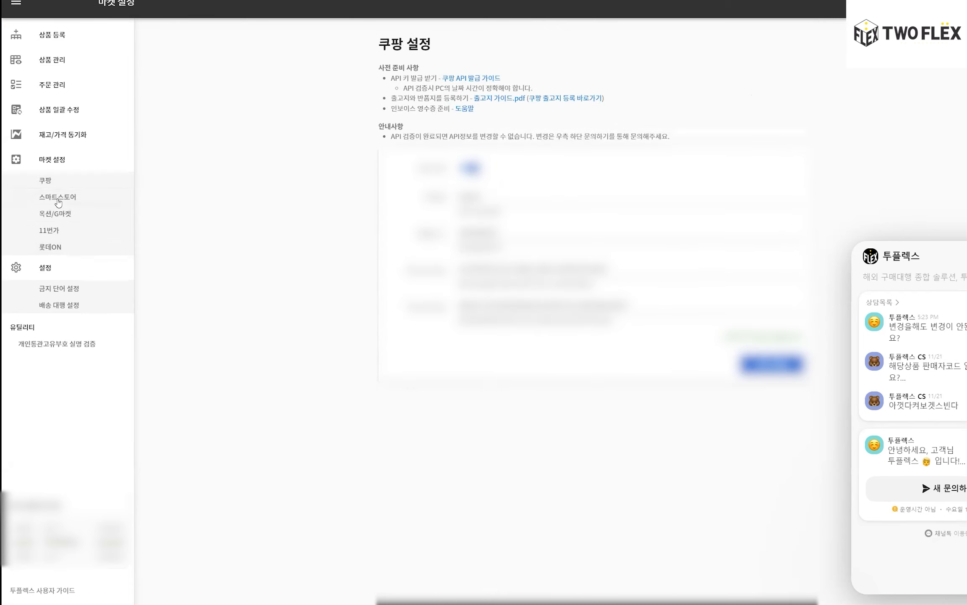
pyautogui.click(62, 219)
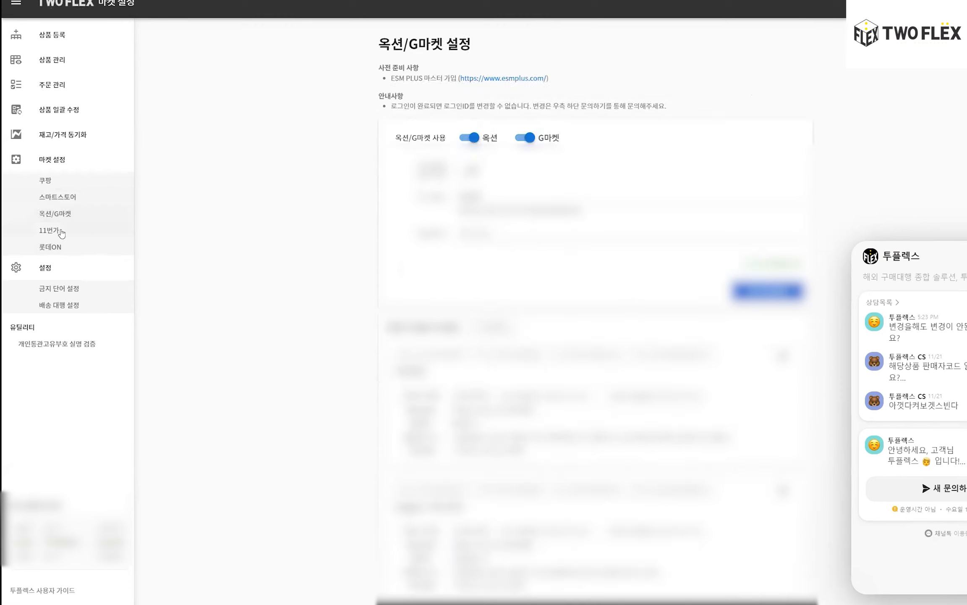
pyautogui.click(61, 233)
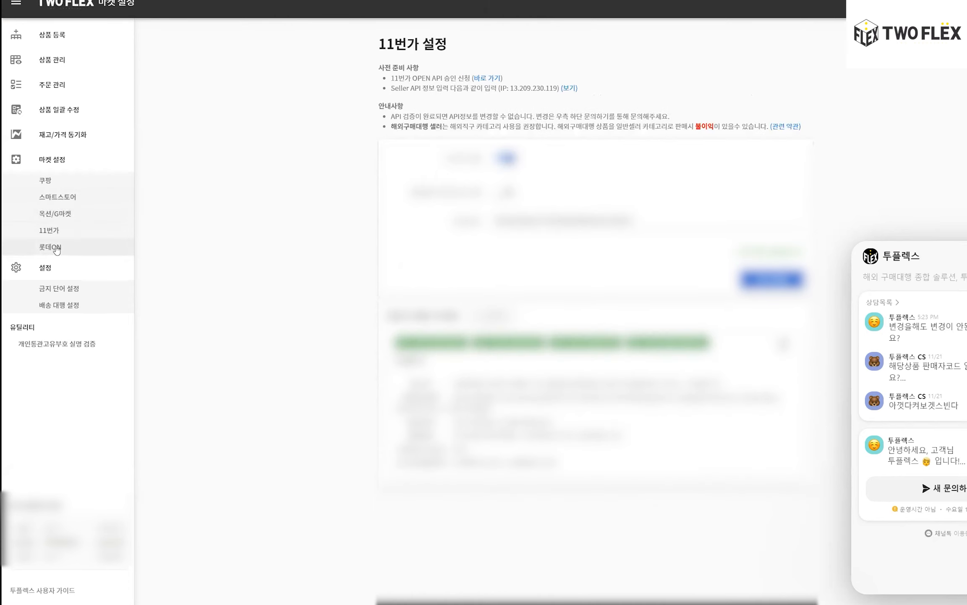
pyautogui.click(69, 248)
# Step: Paste a new API key into the 11번가 settings and return to 상품 등록
pyautogui.moveTo(626, 221); pyautogui.dragTo(496, 221)
pyautogui.hotkey('ctrl', 'v')
pyautogui.moveTo(633, 221); pyautogui.dragTo(494, 222)
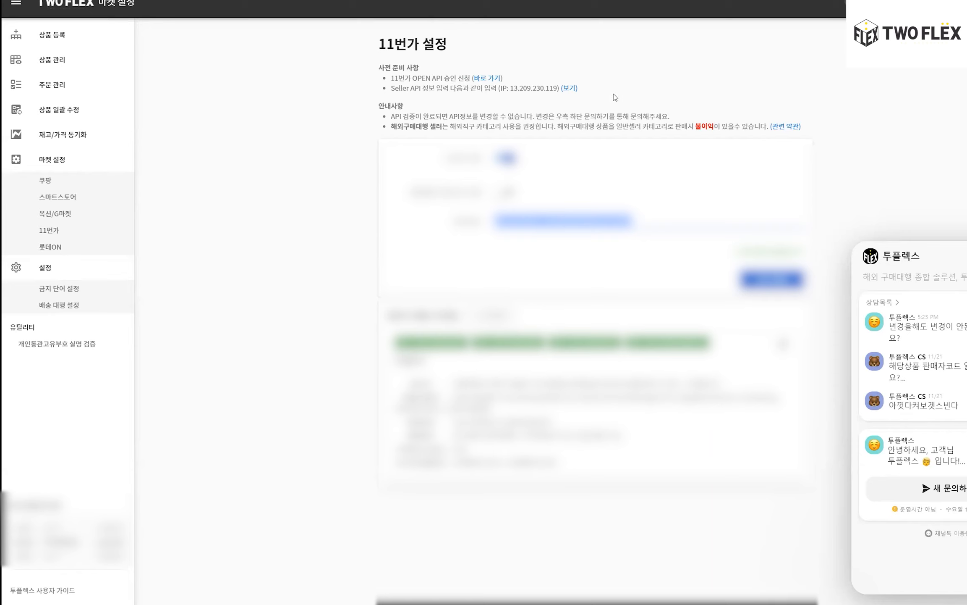
pyautogui.click(94, 35)
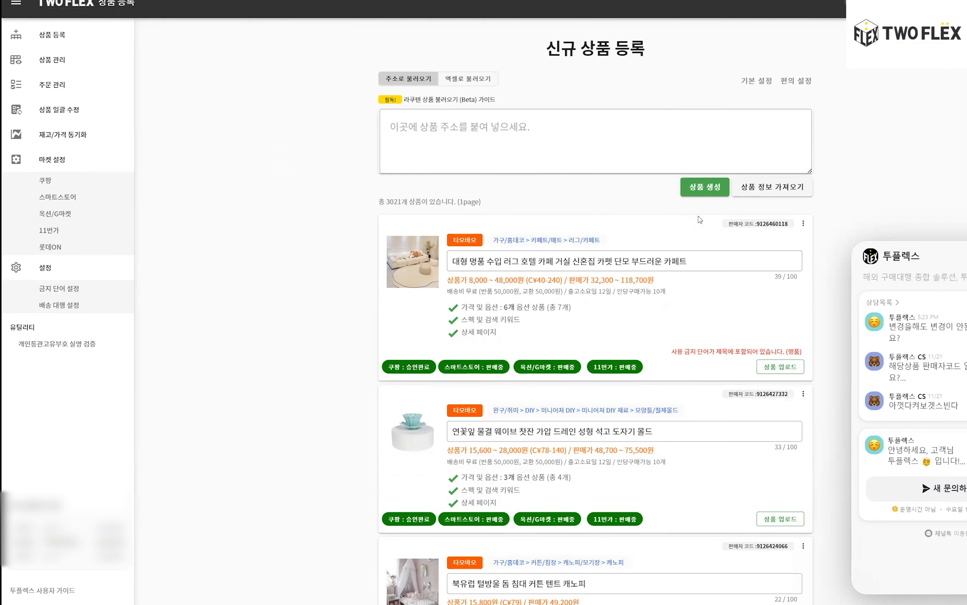
pyautogui.scroll(-5, 279, 234)
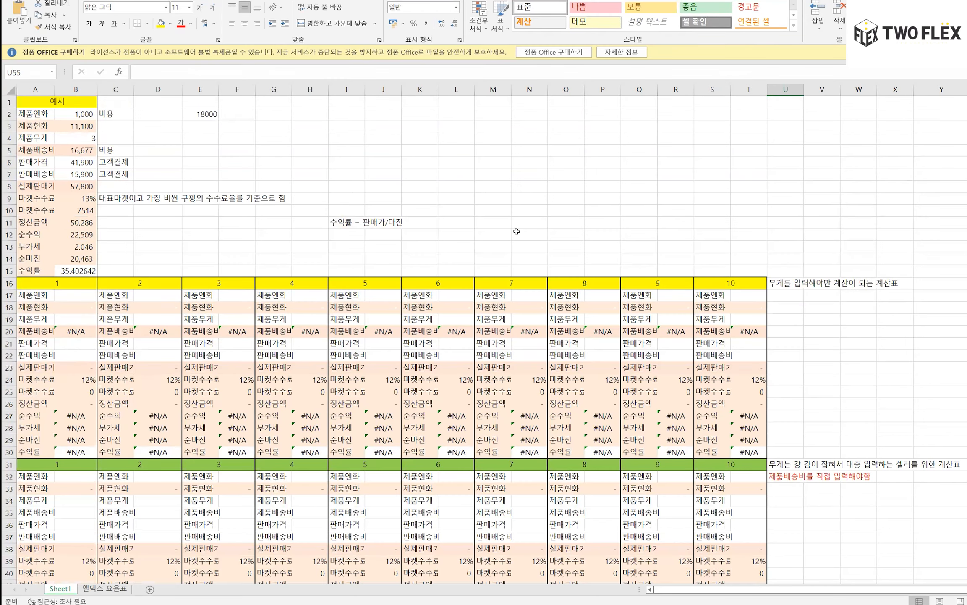
# Step: Inspect calculator 10's yen price cell T17 and won conversion formula in T18
pyautogui.scroll(-2, 547, 230)
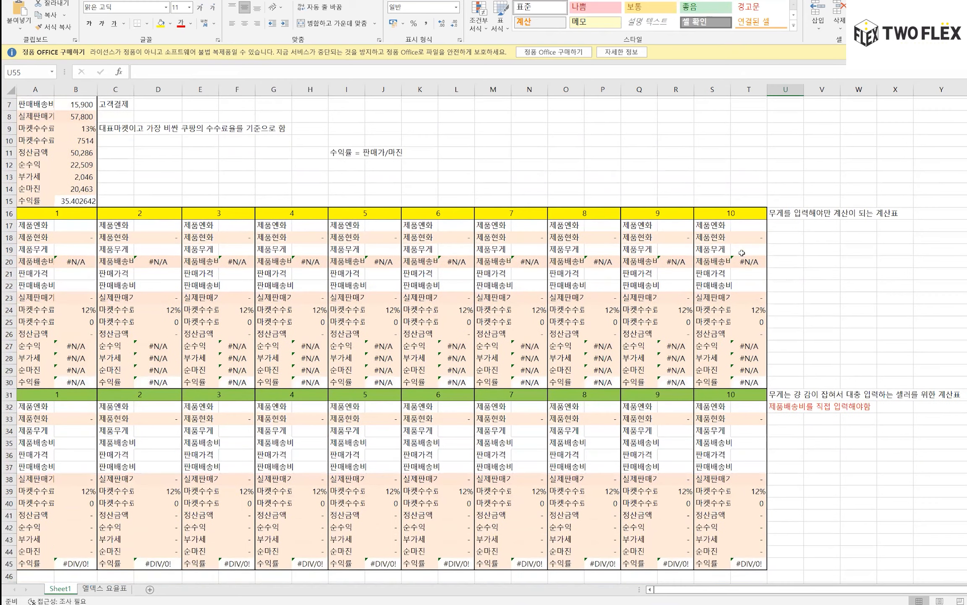
pyautogui.click(734, 234)
pyautogui.click(732, 223)
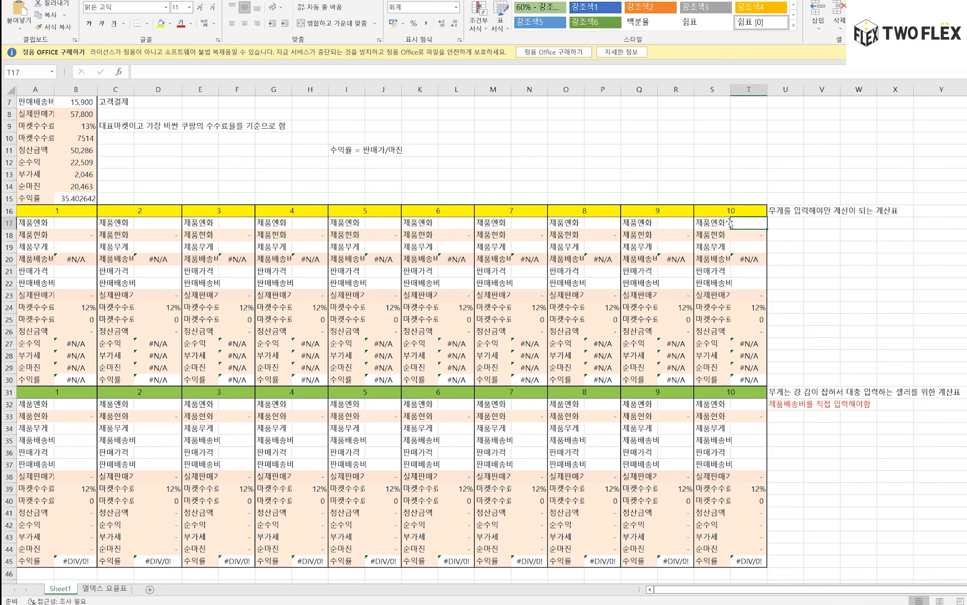
pyautogui.press('Down')
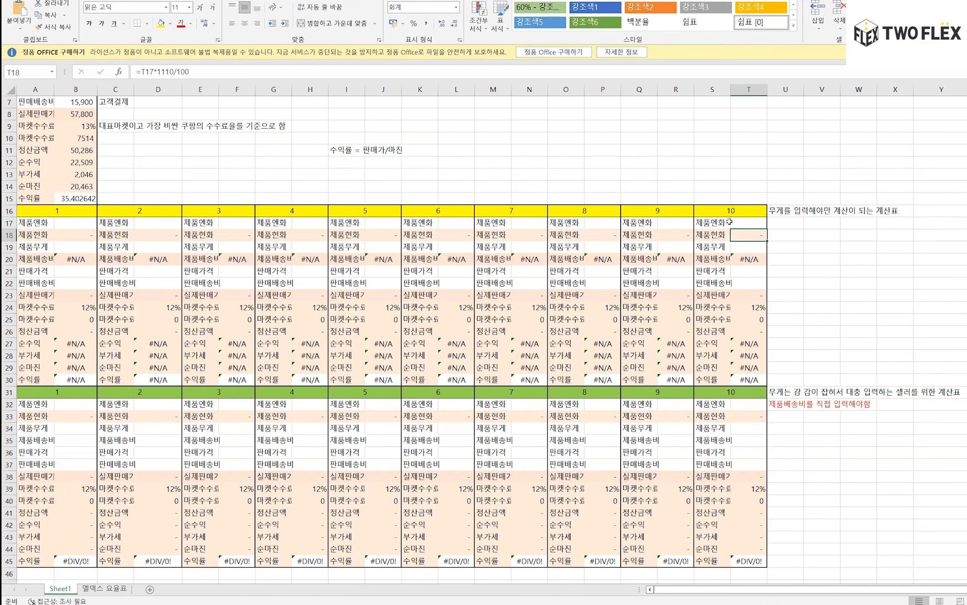
# Step: Enter a 10,000 yen price in T17, giving 111,000 won, and check the shipping lookup
pyautogui.click(731, 223)
pyautogui.write('1000')
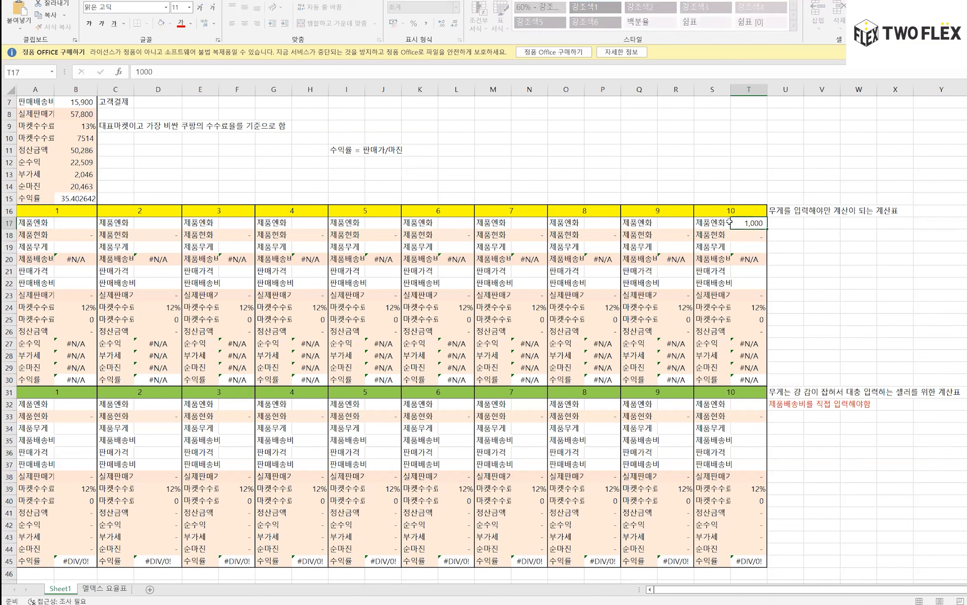
pyautogui.press('Return')
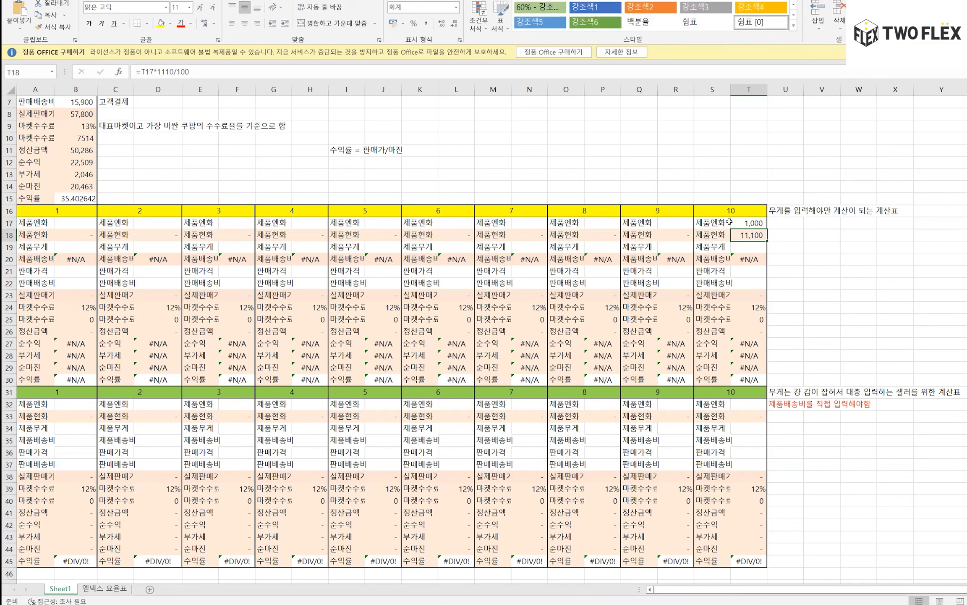
pyautogui.click(730, 223)
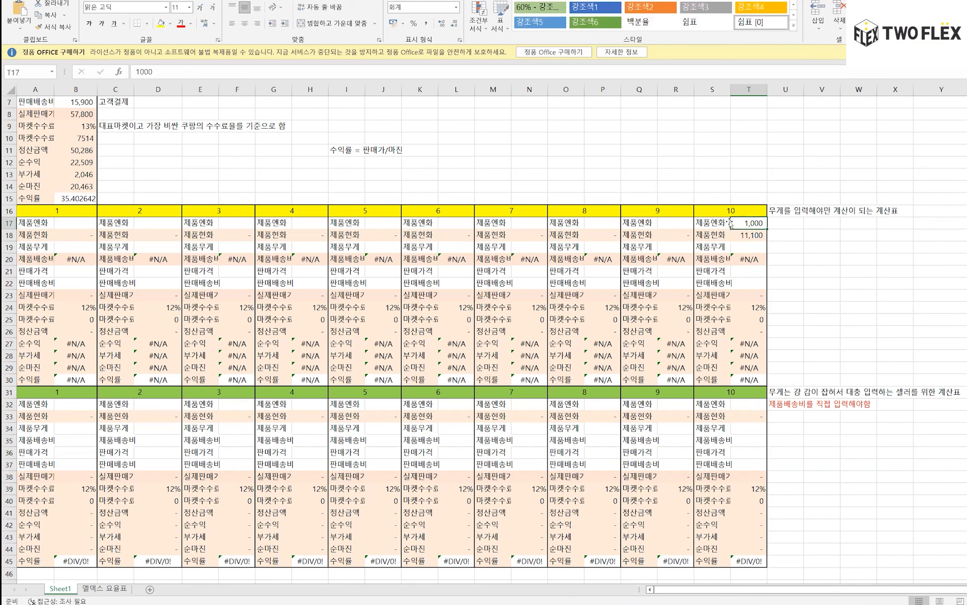
pyautogui.write('10000')
pyautogui.press('Return')
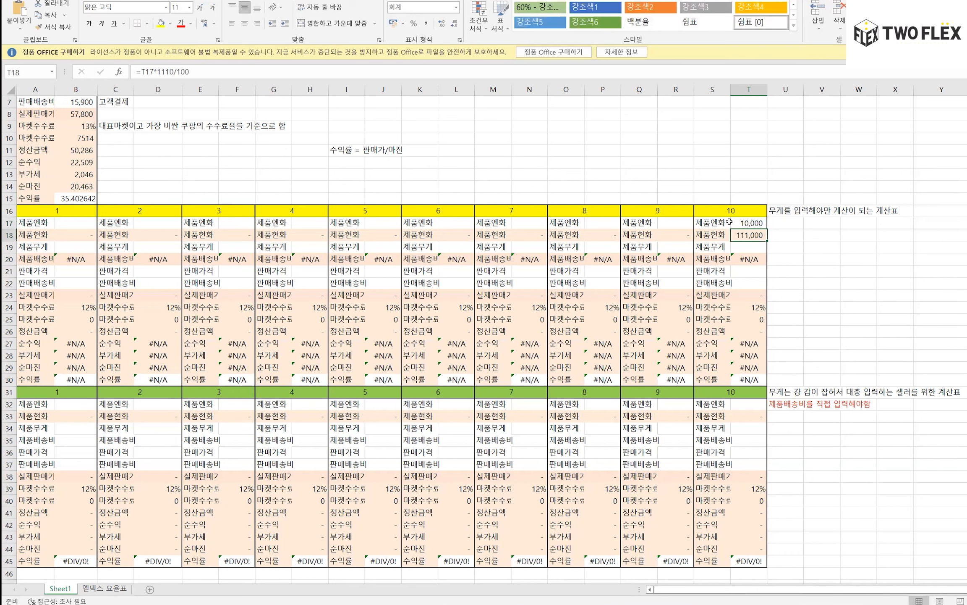
pyautogui.press('Down')
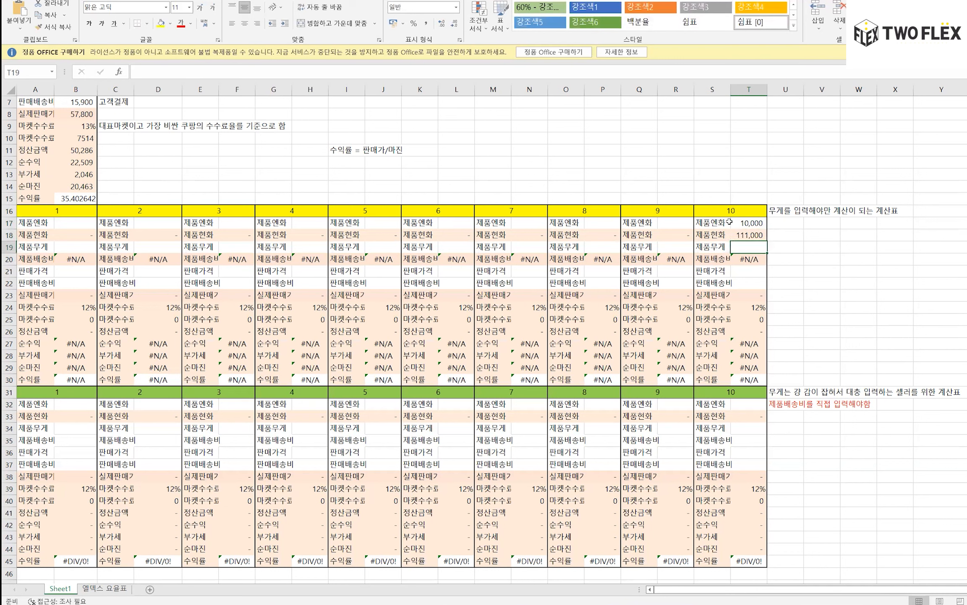
pyautogui.press('Down')
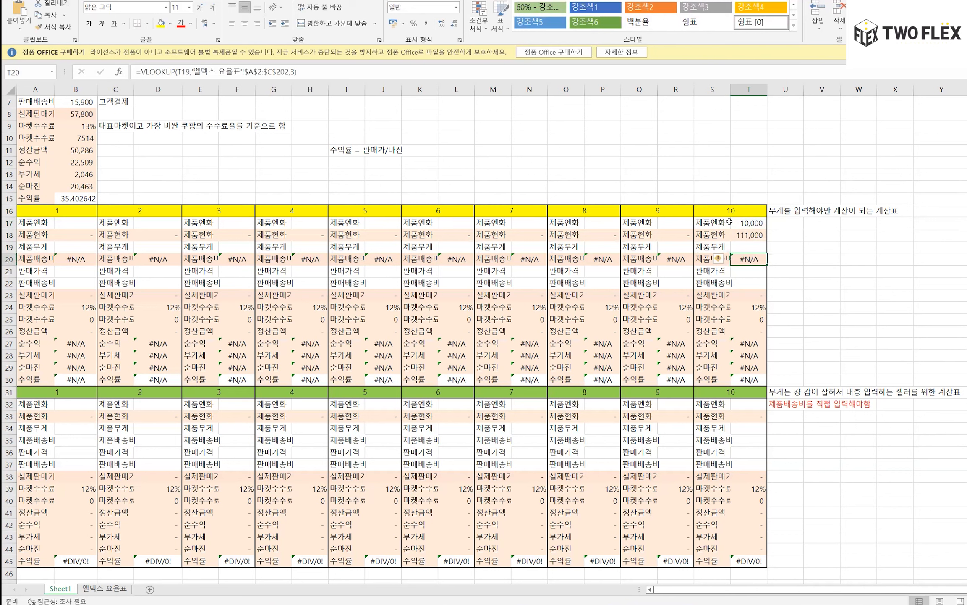
pyautogui.press('Up')
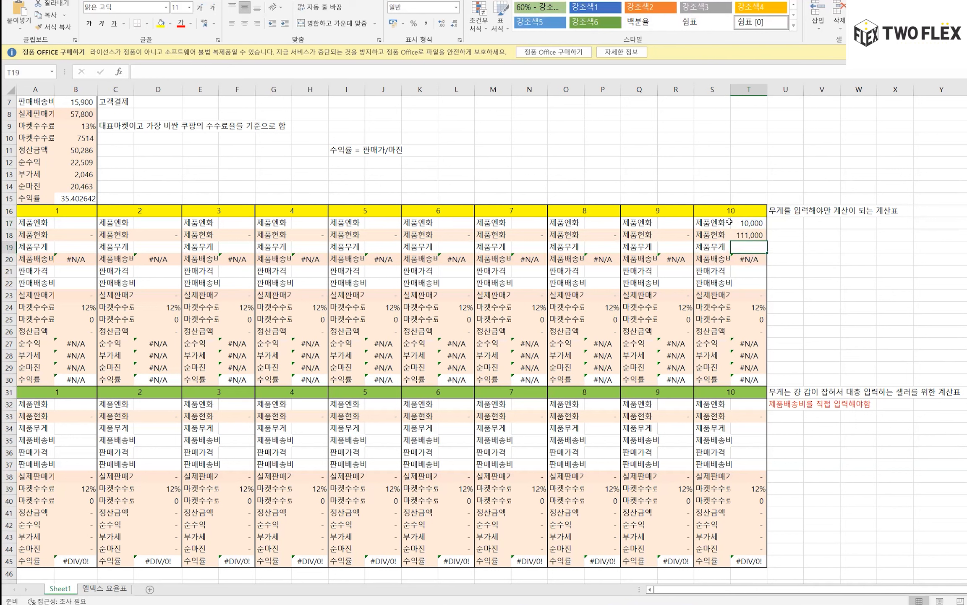
# Step: Look over the 엘덱스 요율표 rate table and its K12 formula, then return to Sheet1
pyautogui.click(100, 589)
pyautogui.moveTo(101, 145); pyautogui.dragTo(254, 286)
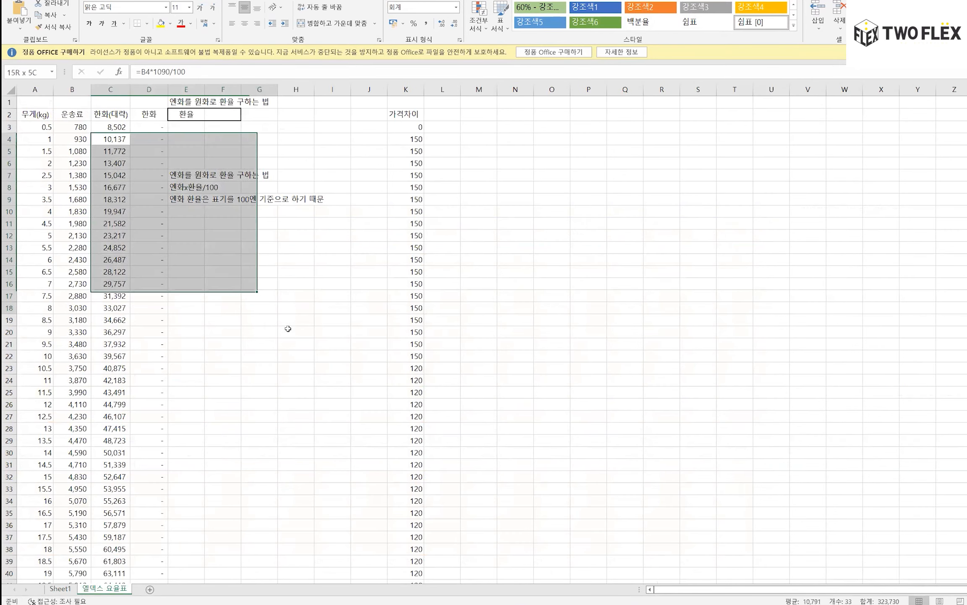
pyautogui.click(390, 240)
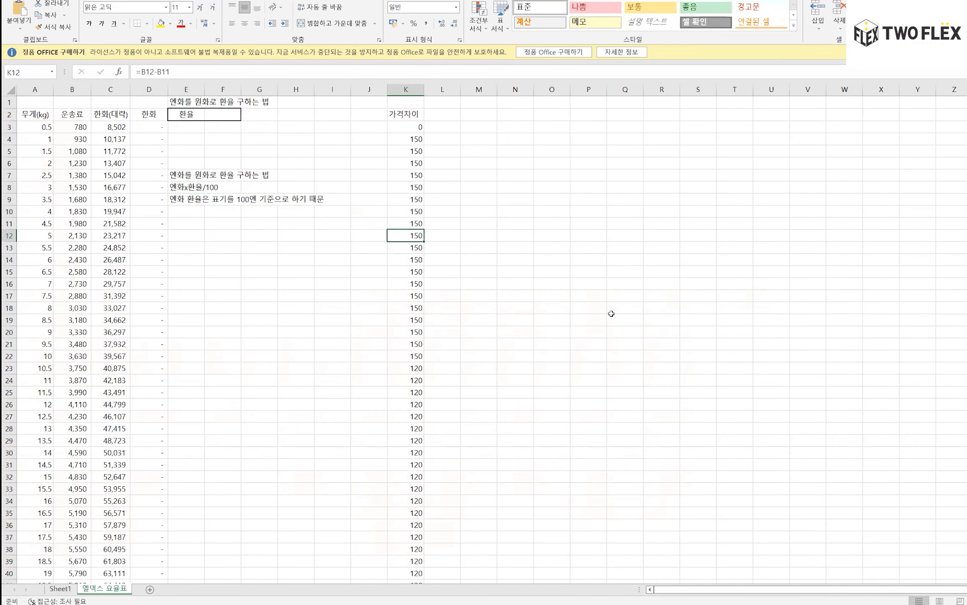
pyautogui.hotkey('ctrl', 'pageup')
# Step: Try weights 2, 3 and 4 in T19, settling on a weight of 5
pyautogui.click(760, 247)
pyautogui.write('2')
pyautogui.press('Return')
pyautogui.press('Up')
pyautogui.write('3')
pyautogui.press('Return')
pyautogui.press('Up')
pyautogui.write('4')
pyautogui.press('Return')
pyautogui.press('Up')
pyautogui.write('5')
pyautogui.press('Return')
pyautogui.press('Up')
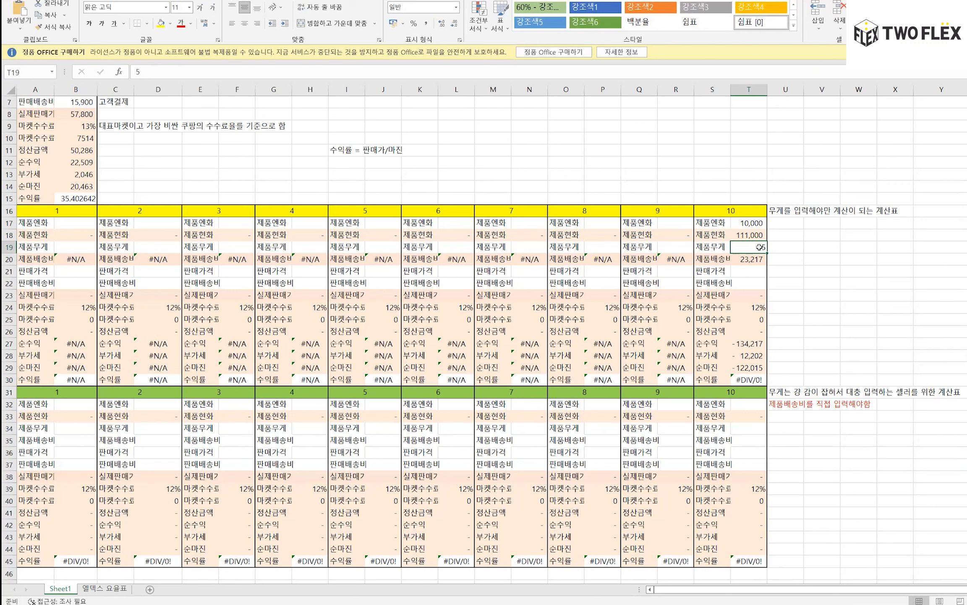
# Step: Confirm T20's VLOOKUP shipping cost returns 23,217 for weight 5
pyautogui.click(800, 261)
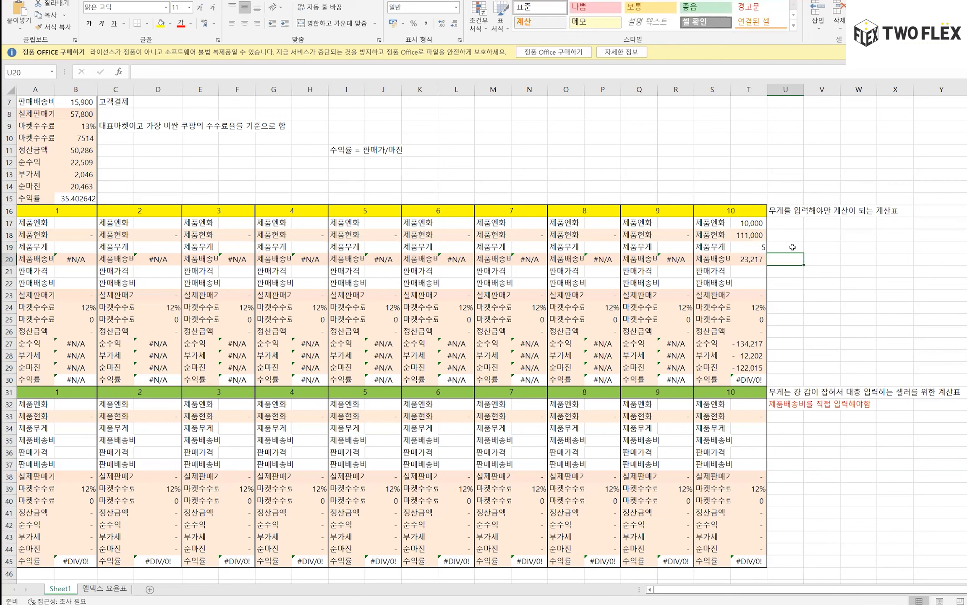
pyautogui.click(743, 249)
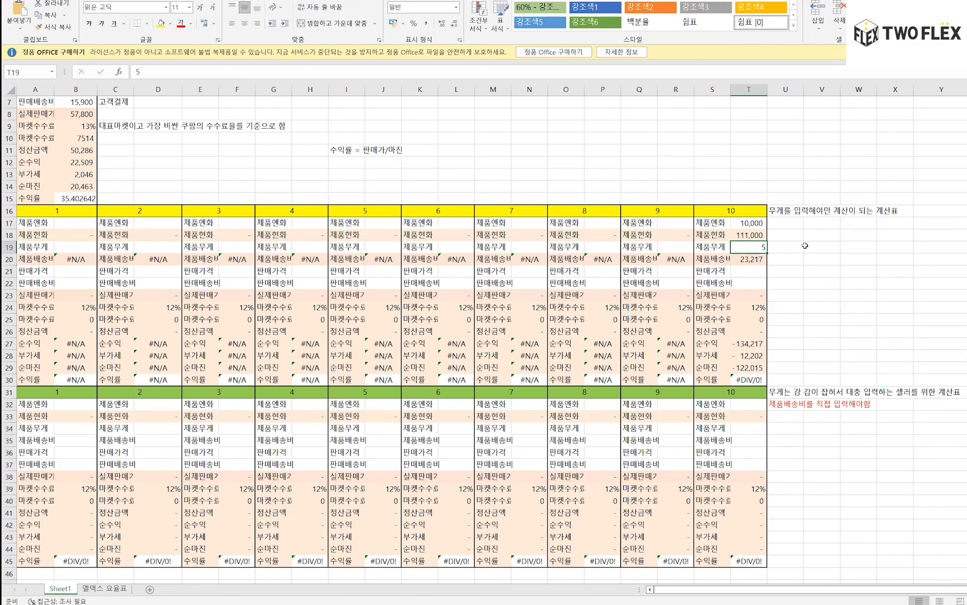
pyautogui.press('Down')
pyautogui.press('Up')
pyautogui.click(755, 261)
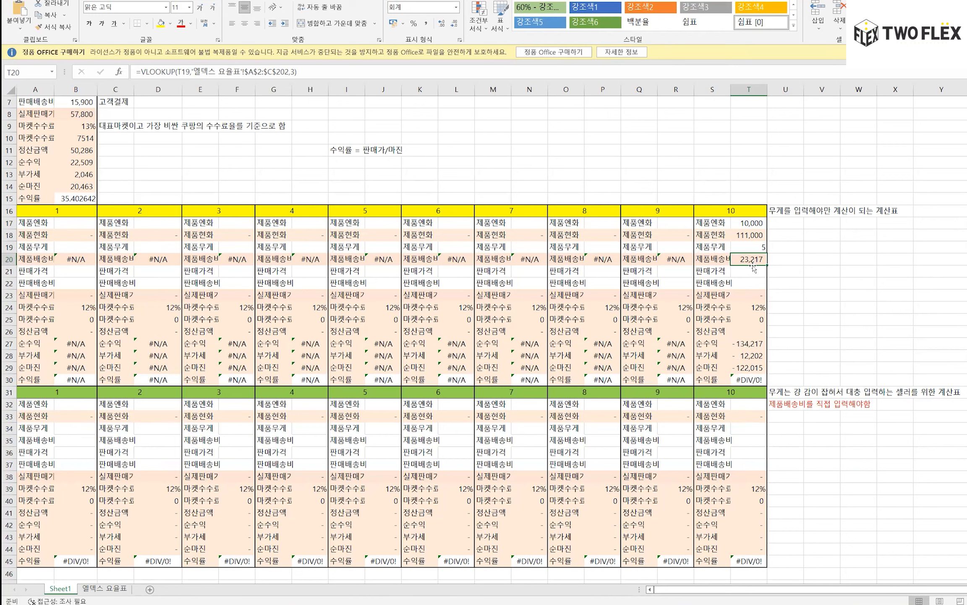
# Step: Review the T18 converted price and T20 shipping formulas before pricing T21
pyautogui.press('capslock')
pyautogui.press('Down')
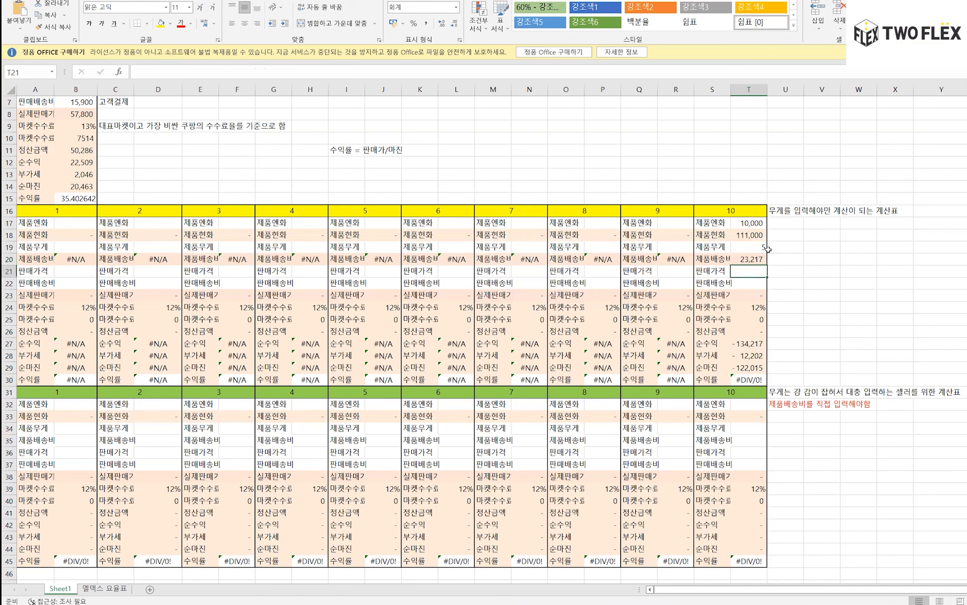
pyautogui.write('5')
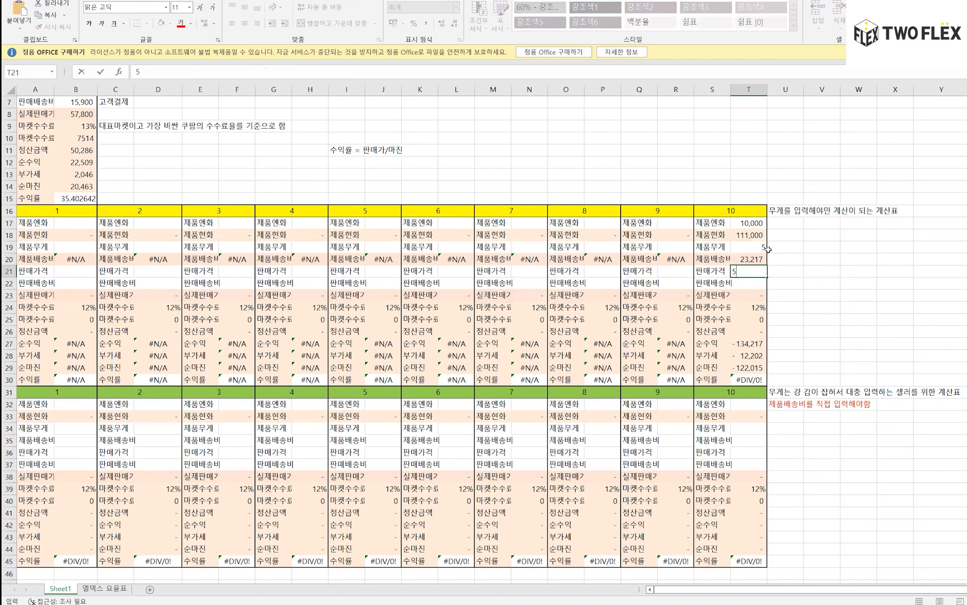
pyautogui.click(756, 235)
pyautogui.click(751, 258)
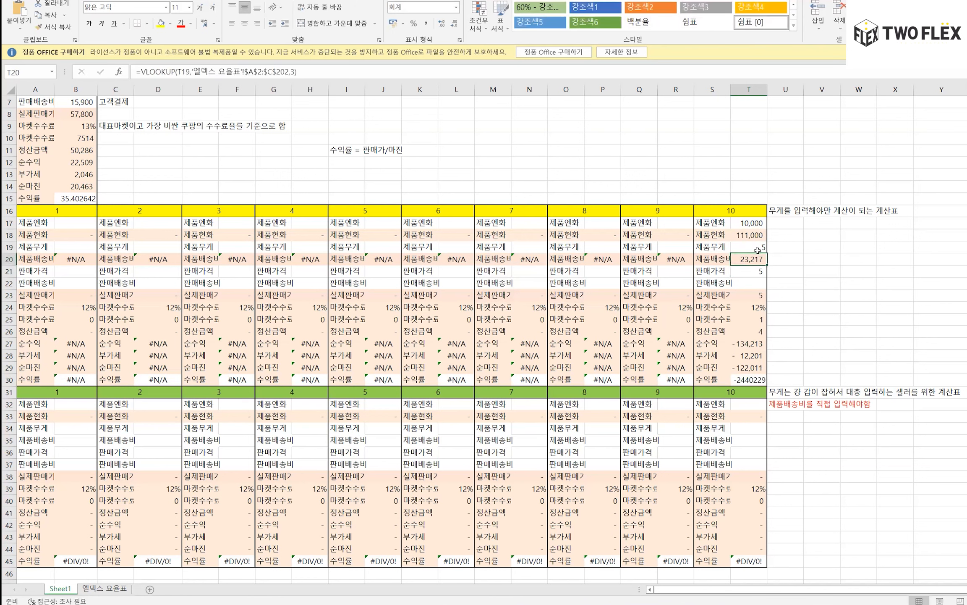
pyautogui.click(752, 270)
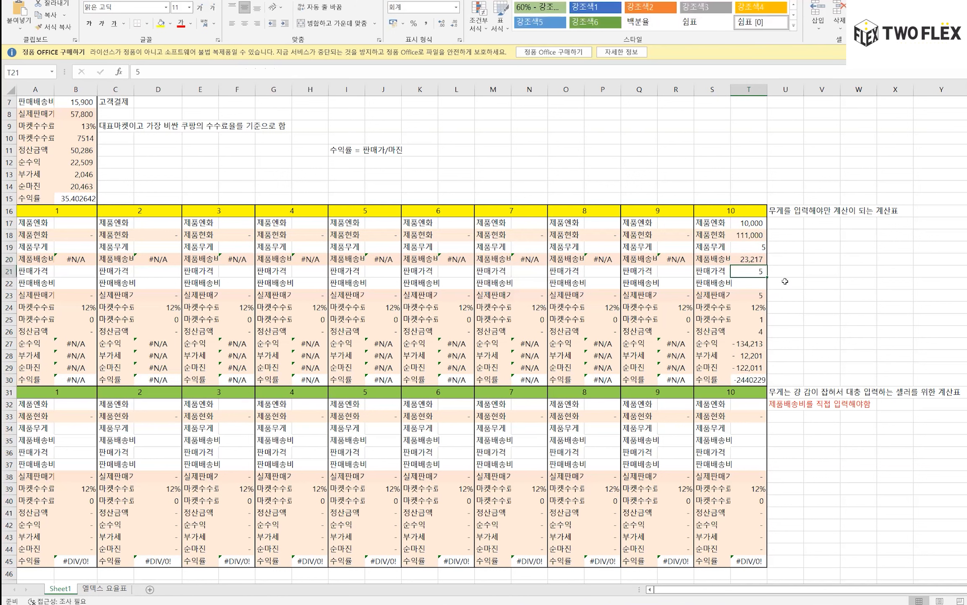
# Step: Try selling prices 600,000, 400,000 and 300,000 in T21, settling on 250,000 for 31.19 profit rate
pyautogui.write('600000')
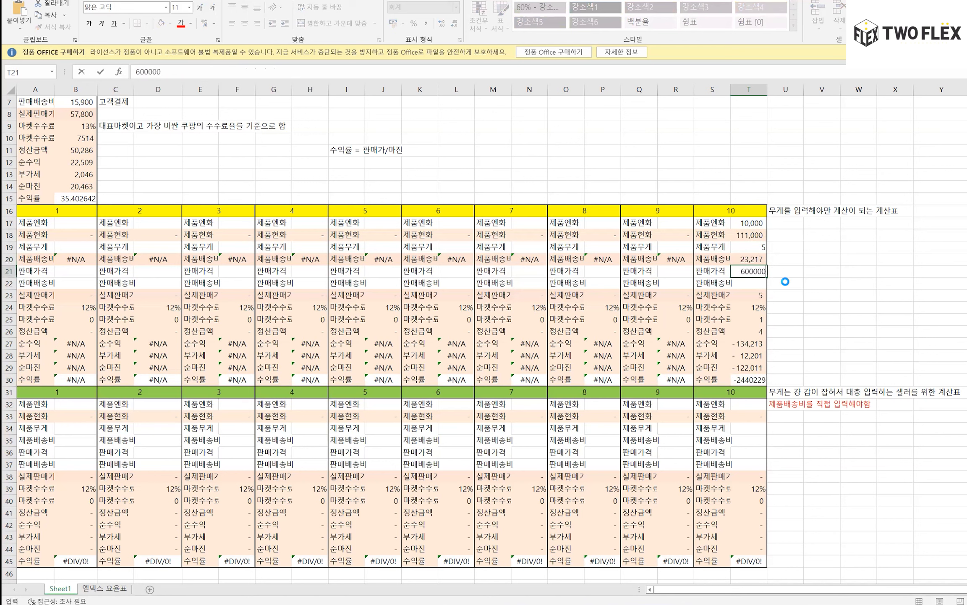
pyautogui.hotkey('ctrl', 'Return')
pyautogui.write('400000')
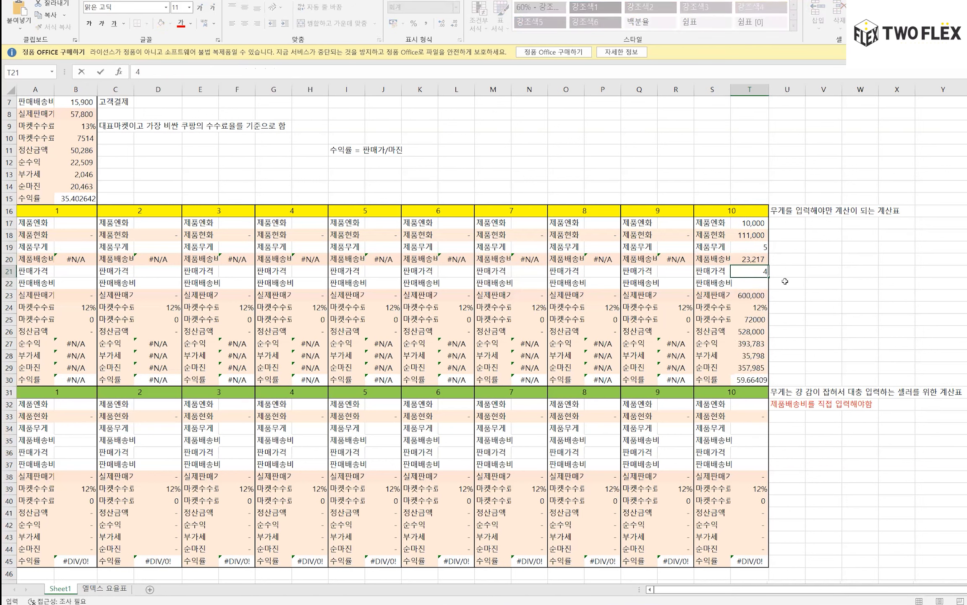
pyautogui.press('Return')
pyautogui.press('Up')
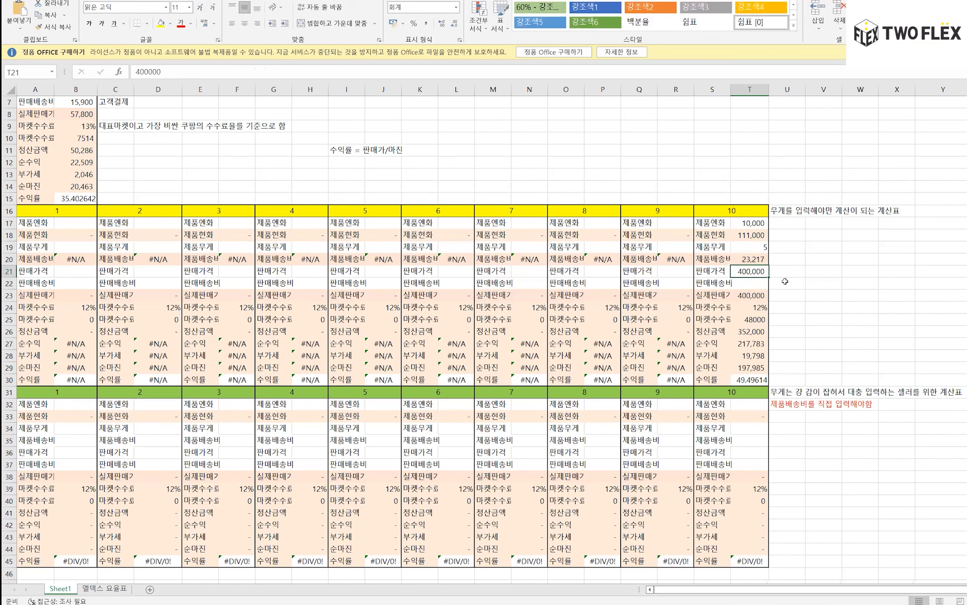
pyautogui.write('30000')
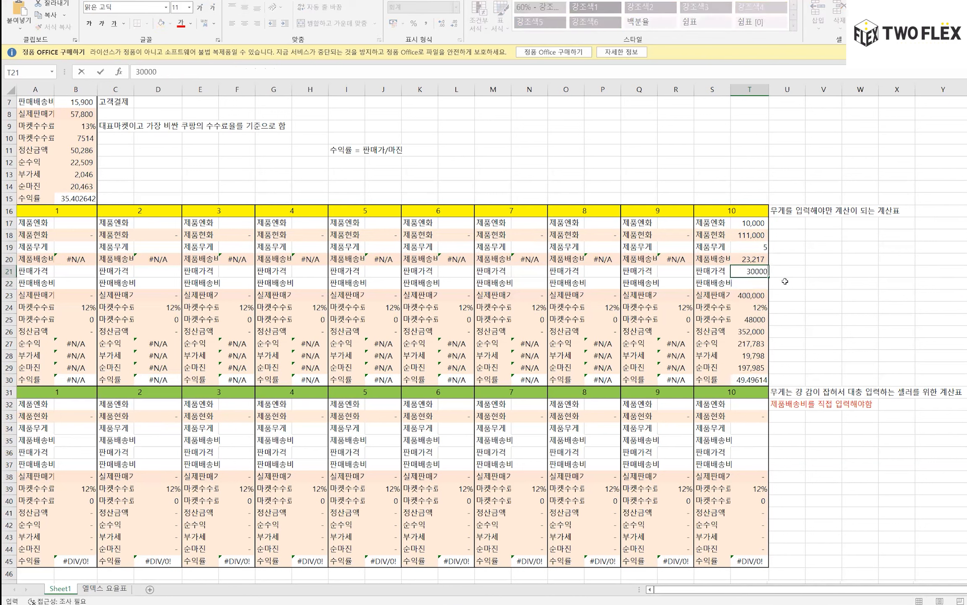
pyautogui.press('Return')
pyautogui.press('Up')
pyautogui.write('300,000')
pyautogui.press('Return')
pyautogui.press('Up')
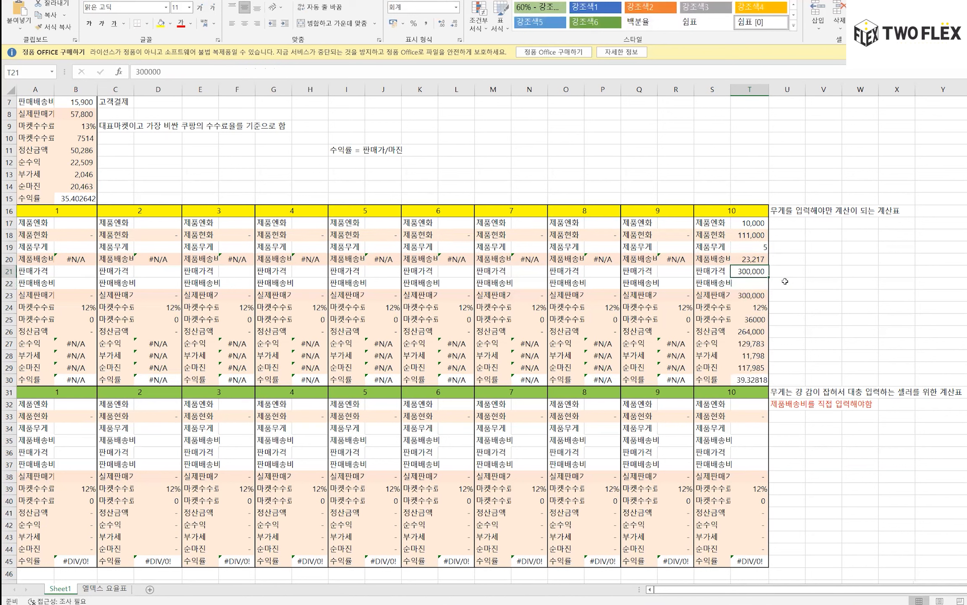
pyautogui.write('250000')
pyautogui.press('Return')
pyautogui.press('Up')
pyautogui.press('Down')
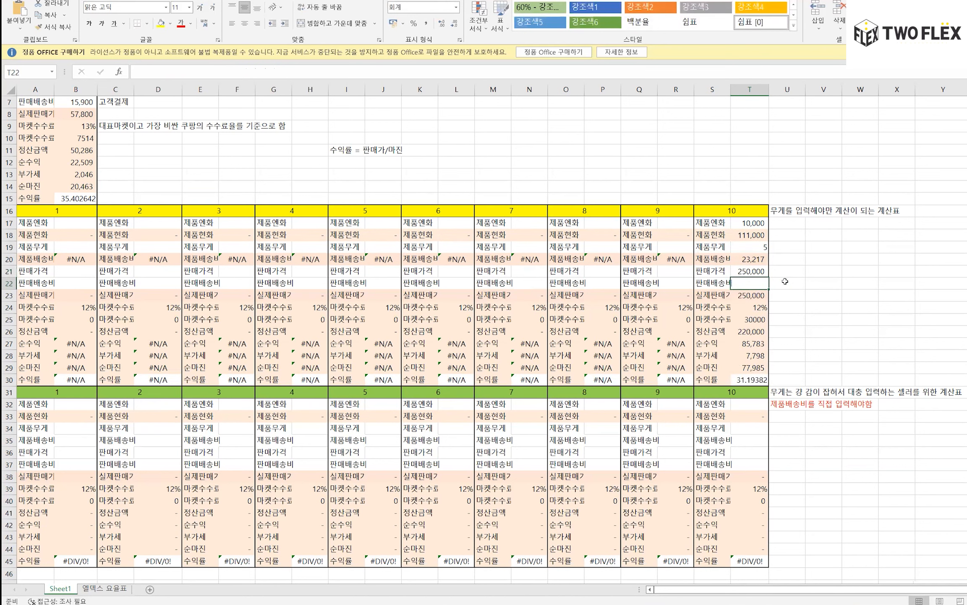
# Step: Rewrite T30 as =T27/T23*100 so the profit rate shows 34.3132
pyautogui.doubleClick(760, 380)
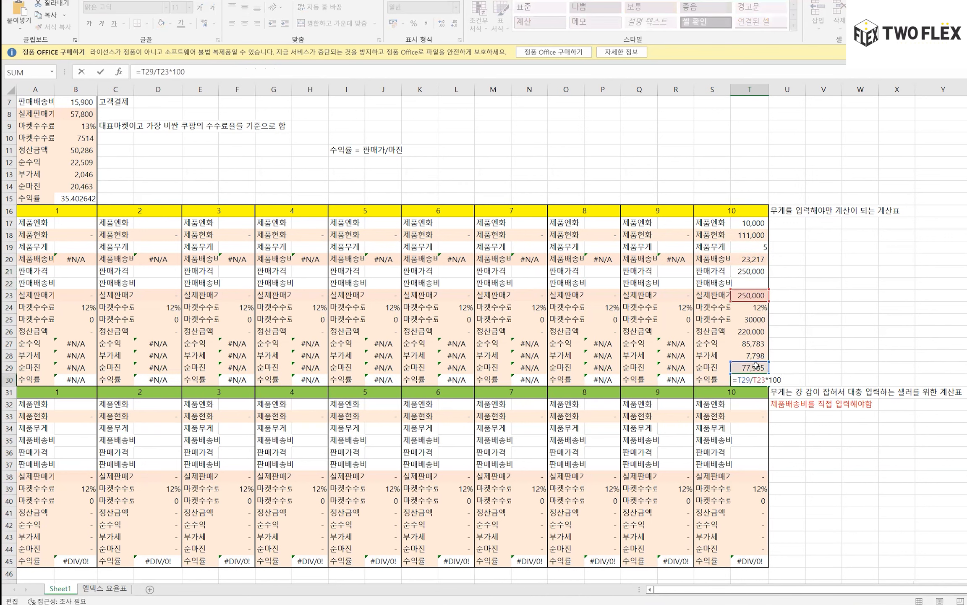
pyautogui.press('BackSpace')
pyautogui.press('BackSpace')
pyautogui.press('BackSpace')
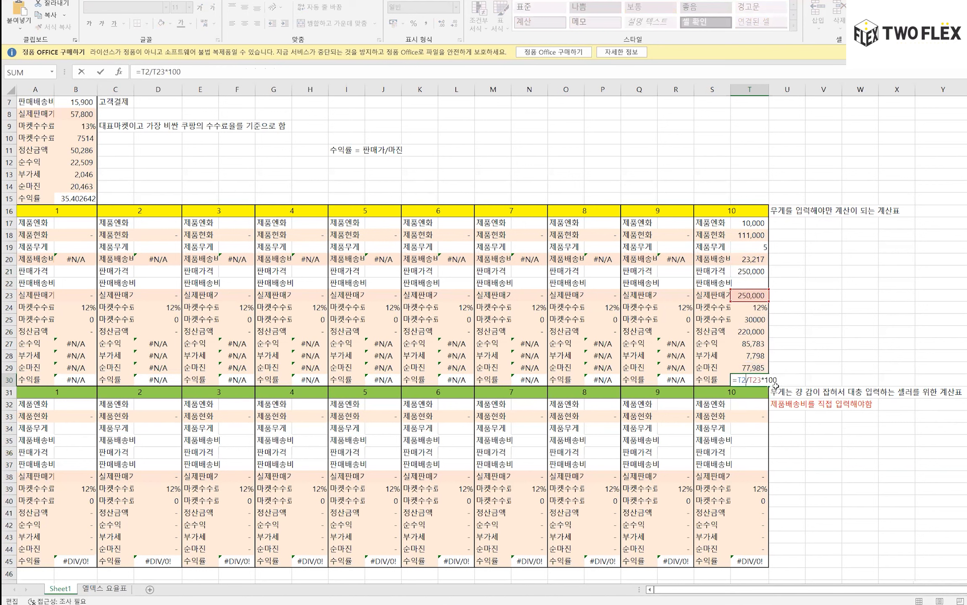
pyautogui.click(756, 344)
pyautogui.press('Return')
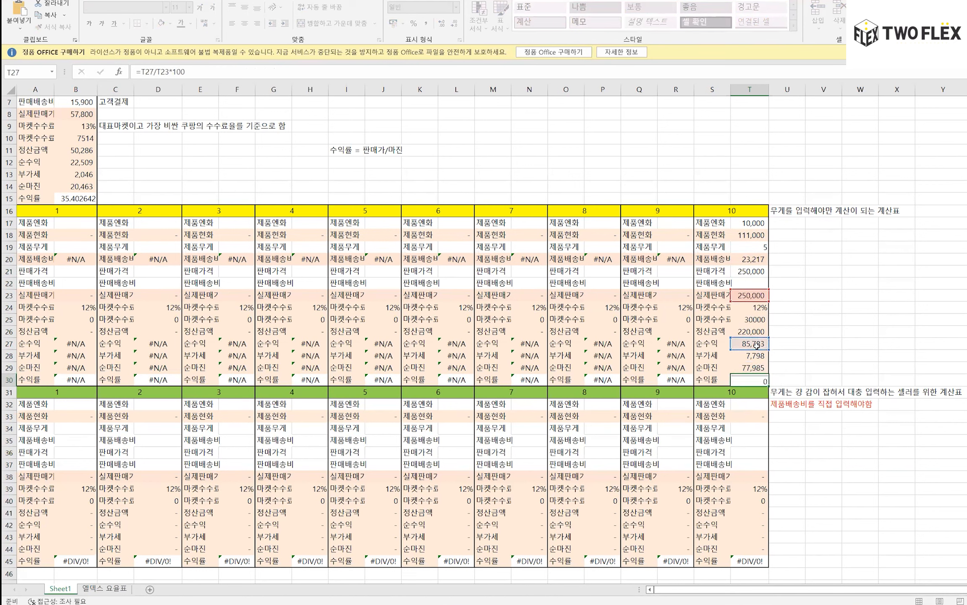
pyautogui.press('Up')
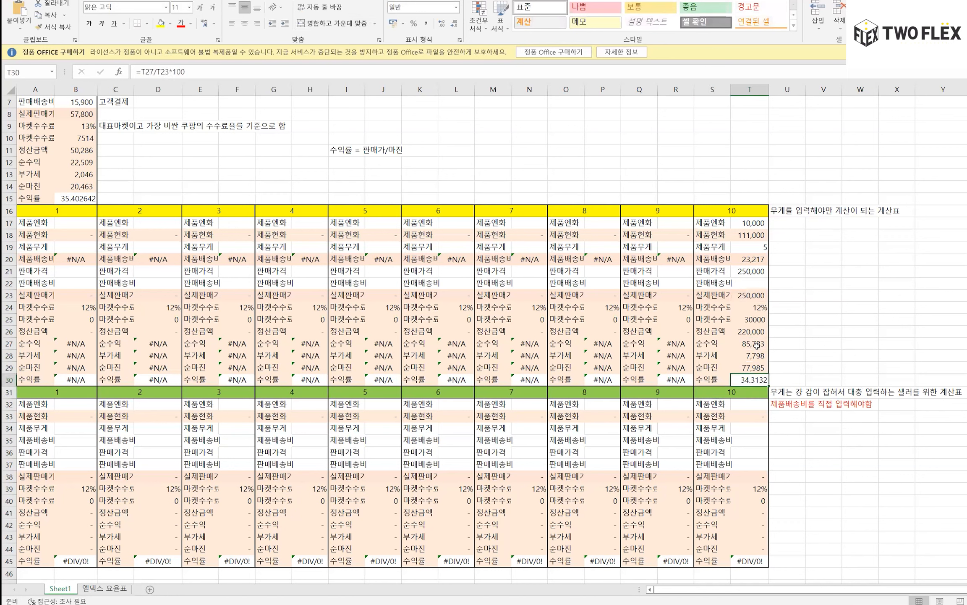
pyautogui.click(756, 345)
pyautogui.press('Down')
pyautogui.press('Down')
pyautogui.press('Down')
pyautogui.press('F2')
pyautogui.press('Return')
pyautogui.press('Up')
pyautogui.press('Up')
pyautogui.press('Up')
pyautogui.press('Up')
pyautogui.press('Up')
pyautogui.press('Up')
pyautogui.press('Up')
pyautogui.press('Up')
pyautogui.press('Up')
pyautogui.press('Up')
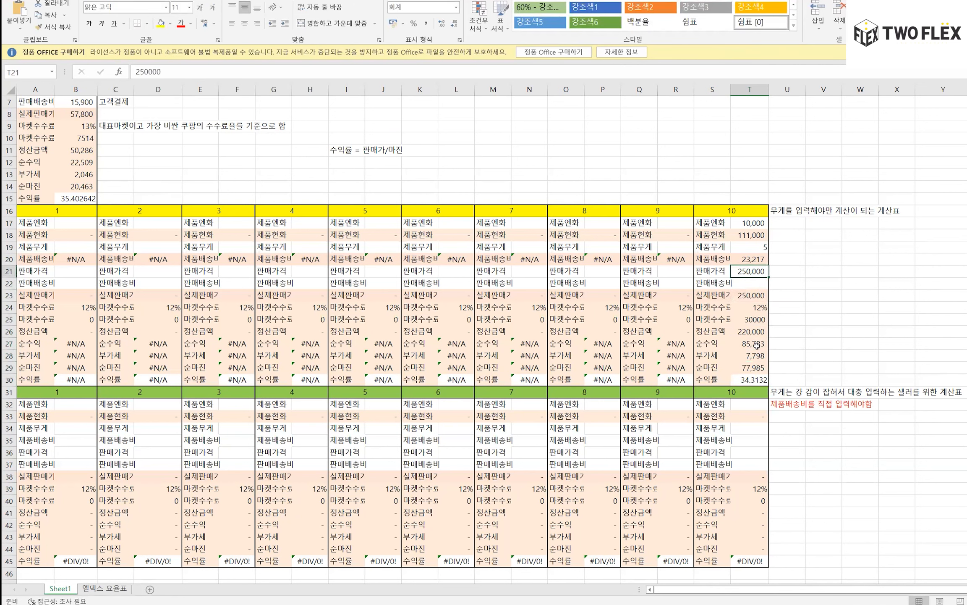
# Step: Enter a 25,000 sales shipping fee in T22, comparing results with it cleared
pyautogui.press('Down')
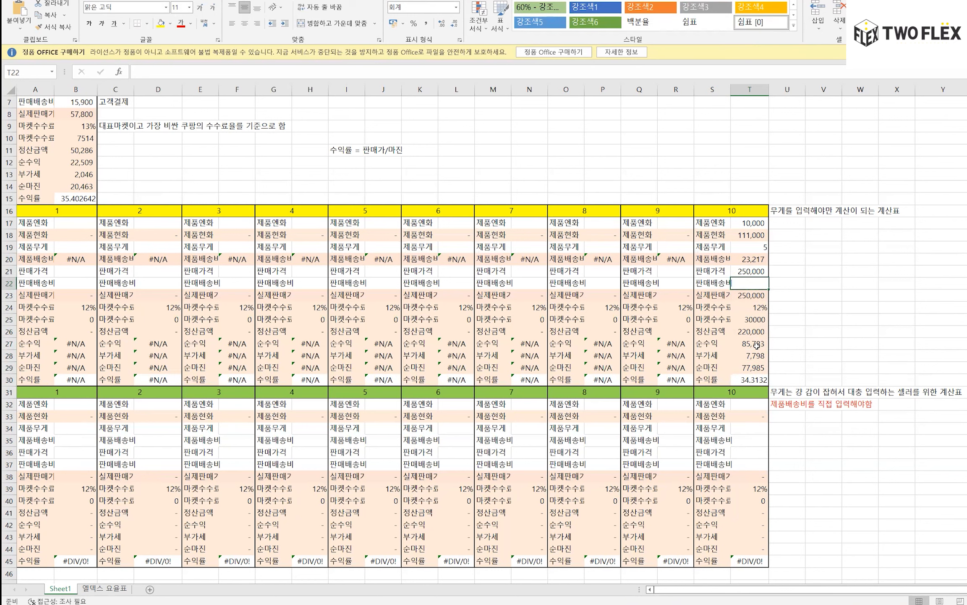
pyautogui.write('25000')
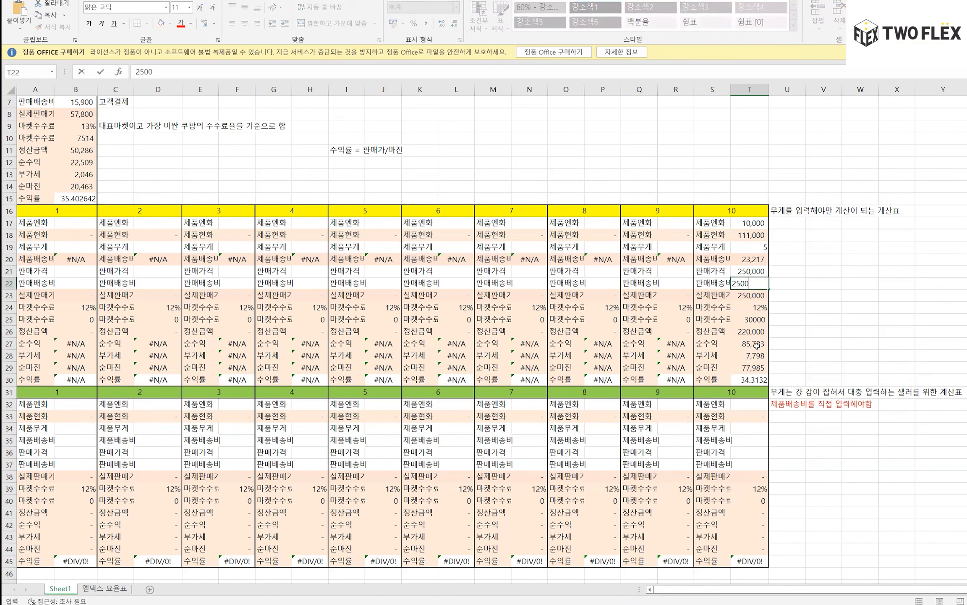
pyautogui.press('Return')
pyautogui.press('Up')
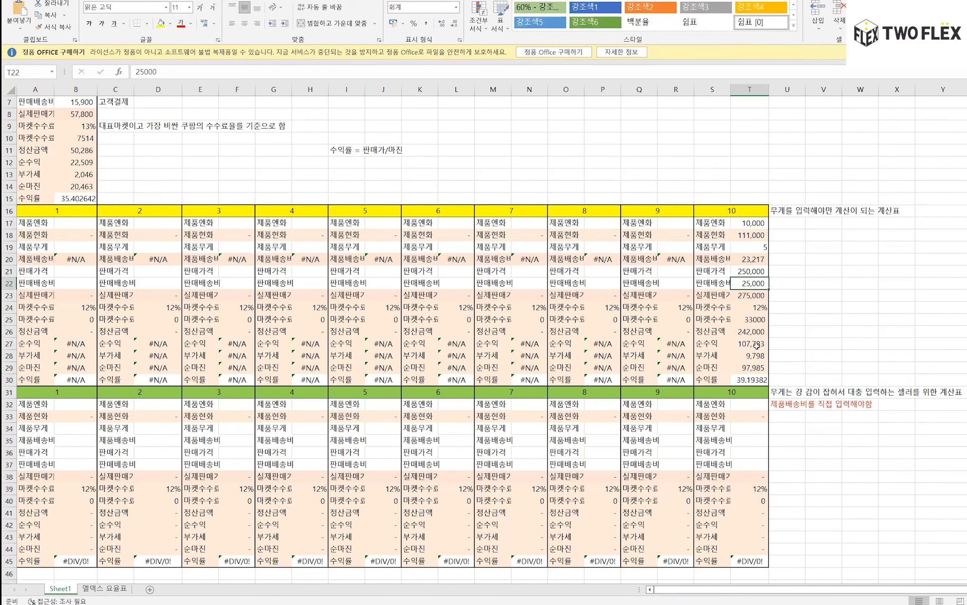
pyautogui.press('Down')
pyautogui.press('Down')
pyautogui.press('Down')
pyautogui.press('Down')
pyautogui.press('Down')
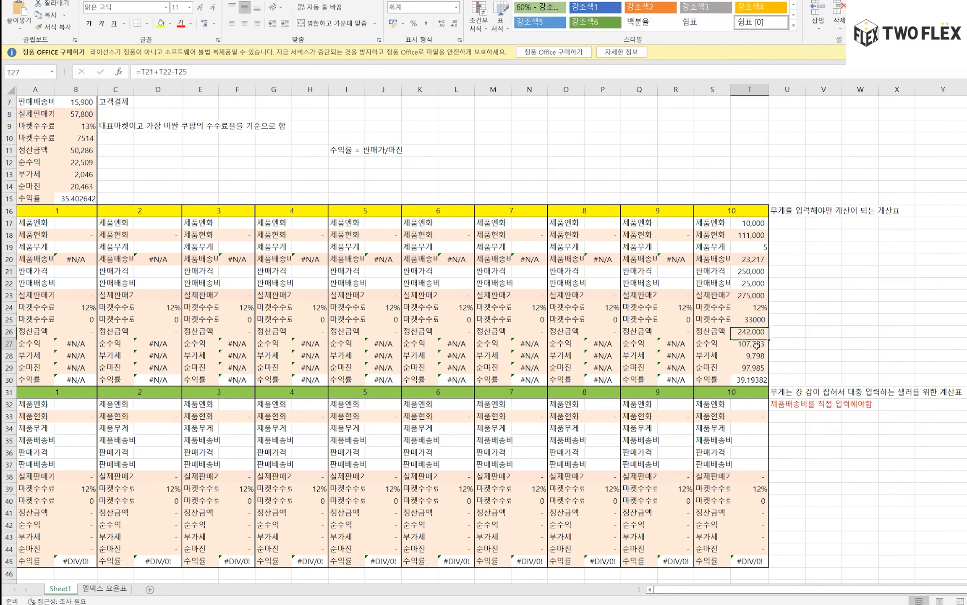
pyautogui.press('Up')
pyautogui.press('Up')
pyautogui.press('Up')
pyautogui.press('Up')
pyautogui.press('Up')
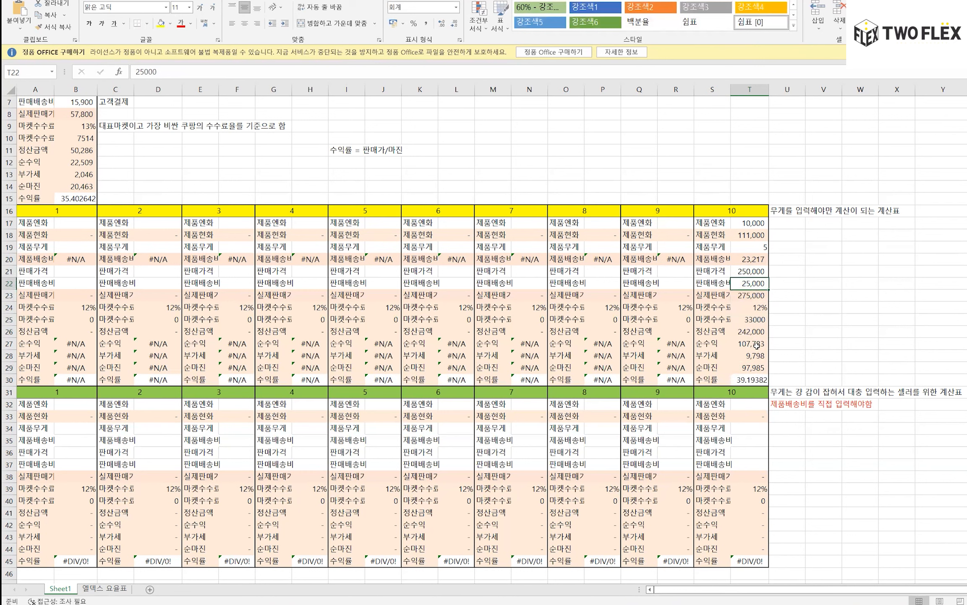
pyautogui.press('BackSpace')
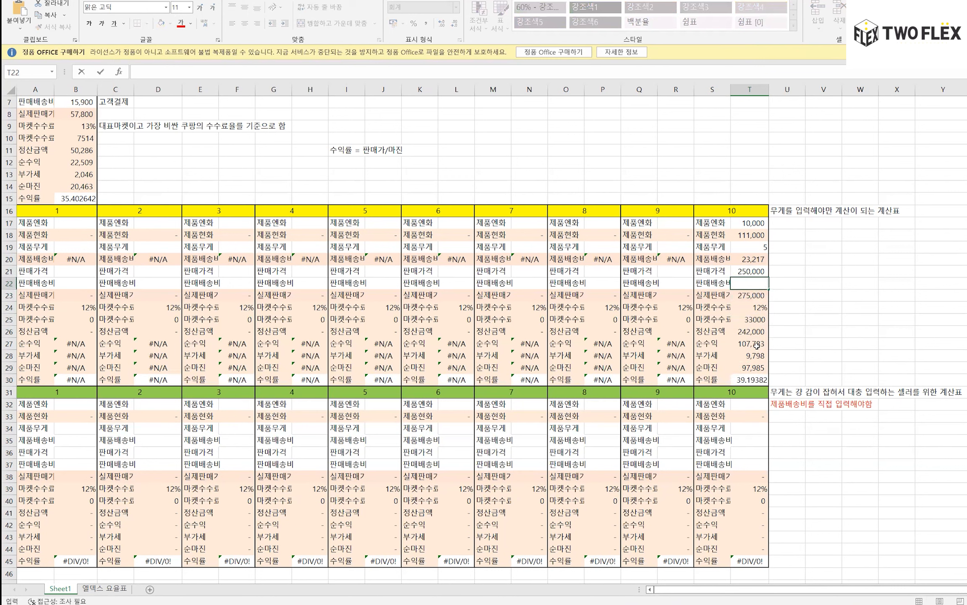
pyautogui.press('Return')
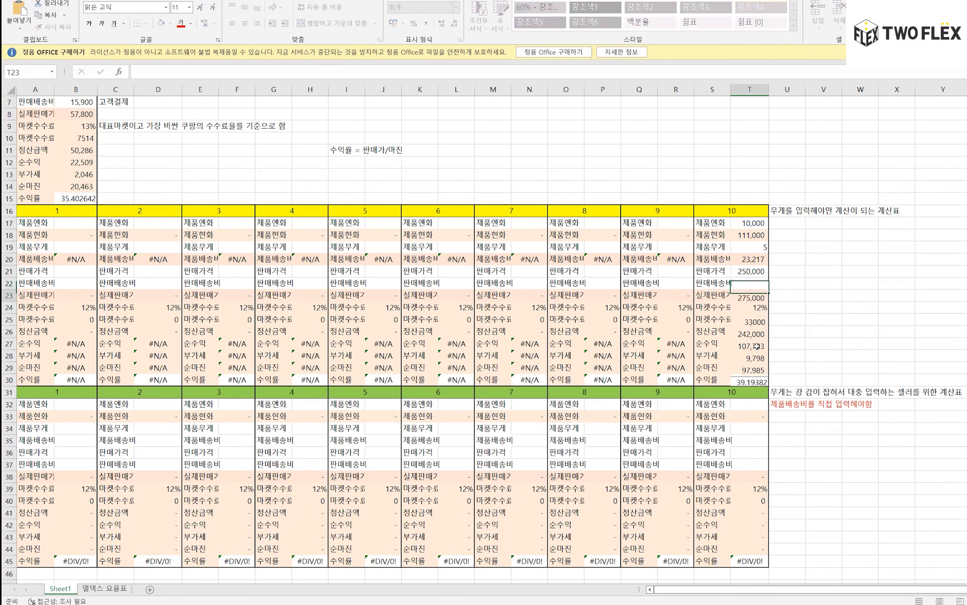
pyautogui.press('Up')
pyautogui.write('25000')
pyautogui.press('Return')
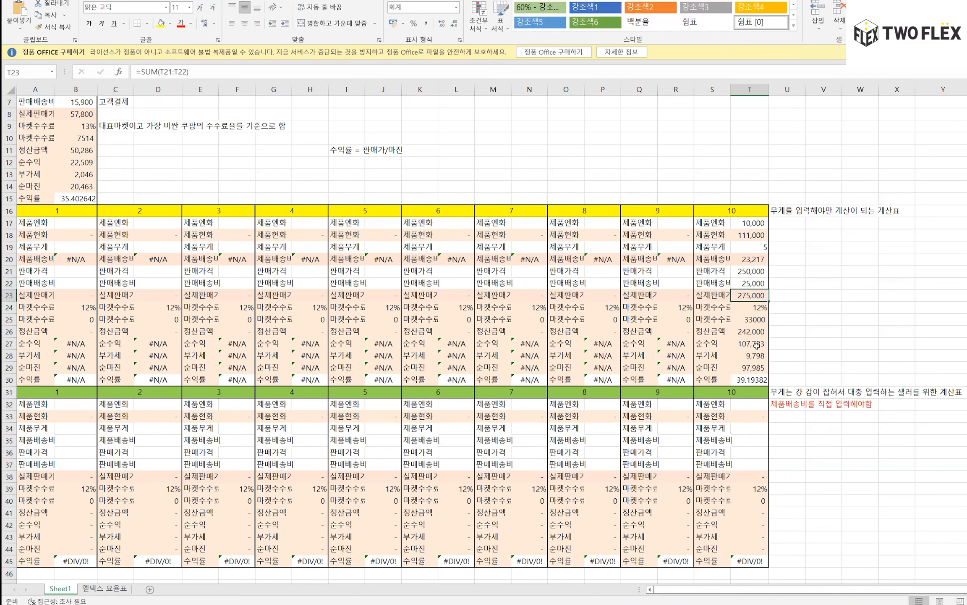
# Step: Verify T23's SUM(T21:T22) shows a 275,000 actual sale price
pyautogui.press('Down')
pyautogui.press('Up')
pyautogui.press('Up')
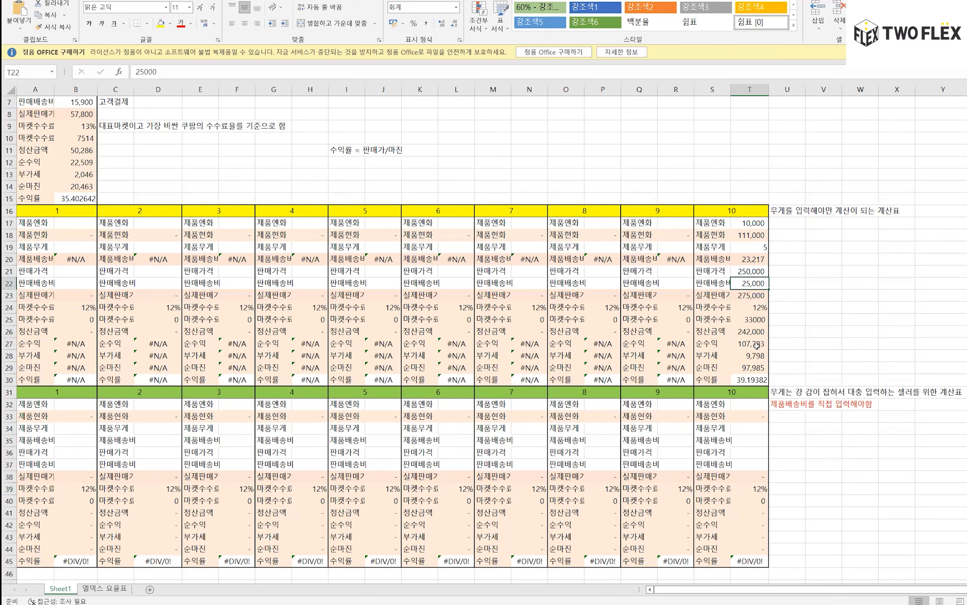
pyautogui.press('capslock')
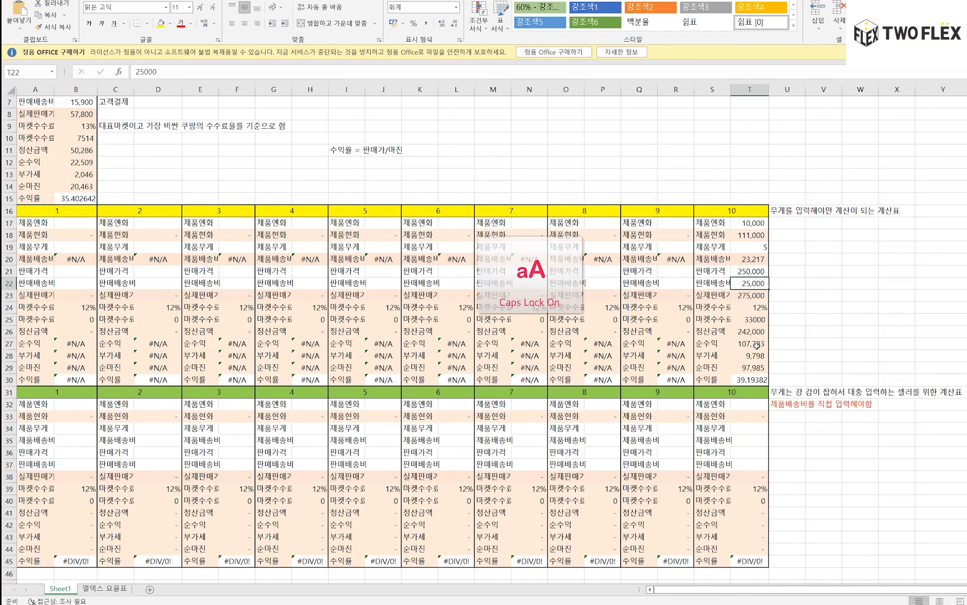
pyautogui.hotkey('alt', 'Tab')
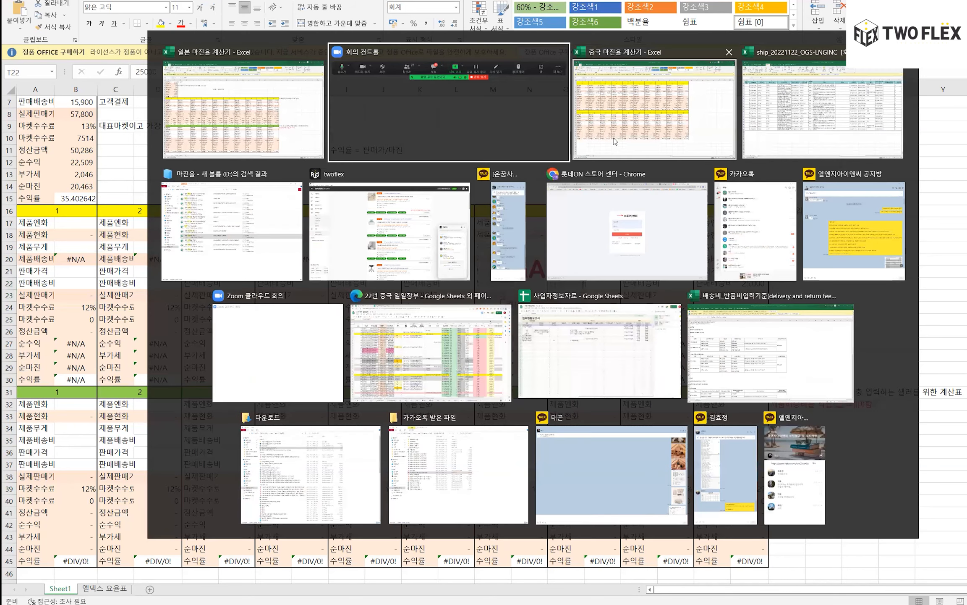
# Step: Switch to the TwoFlex browser window and scroll to the ceramic wall lamp card
pyautogui.click(614, 138)
pyautogui.click(710, 255)
pyautogui.click(728, 202)
pyautogui.press('Up')
pyautogui.press('Up')
pyautogui.press('Up')
pyautogui.press('Up')
pyautogui.press('Left')
pyautogui.press('Left')
pyautogui.press('Left')
pyautogui.press('Up')
pyautogui.press('Left')
pyautogui.press('Left')
pyautogui.press('Left')
pyautogui.press('Up')
pyautogui.press('Left')
pyautogui.press('Left')
pyautogui.press('Left')
pyautogui.press('Left')
pyautogui.press('Left')
pyautogui.press('Left')
pyautogui.press('Left')
pyautogui.press('Left')
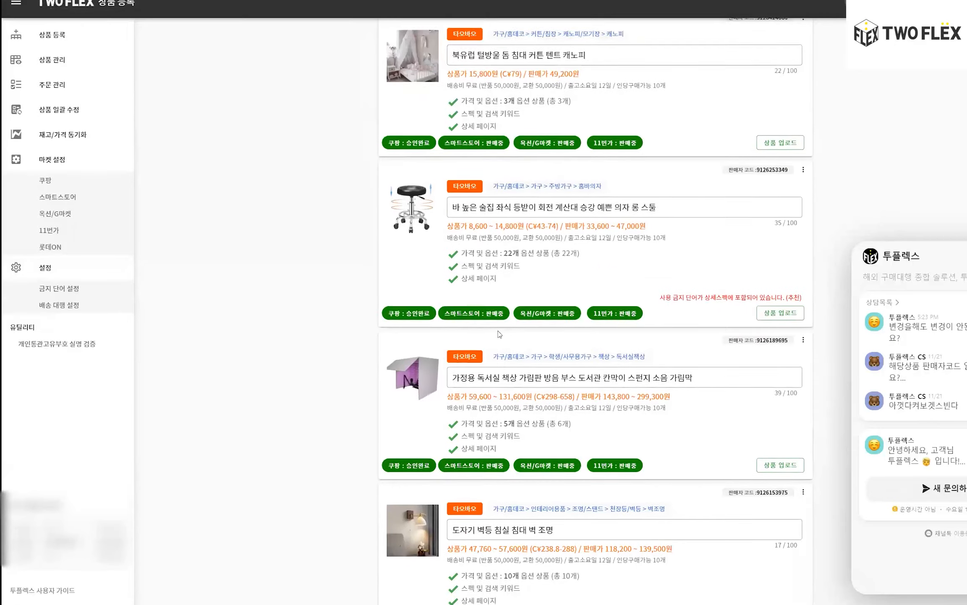
pyautogui.scroll(-5, 526, 378)
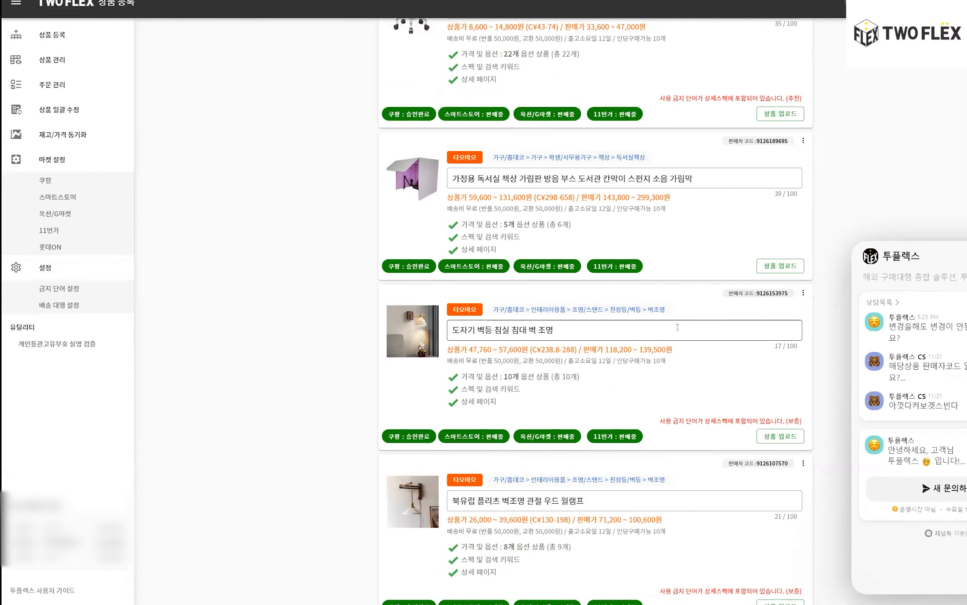
# Step: Open the lamp listing's product page through its 상품 바로가기 menu option
pyautogui.moveTo(726, 294); pyautogui.dragTo(779, 301)
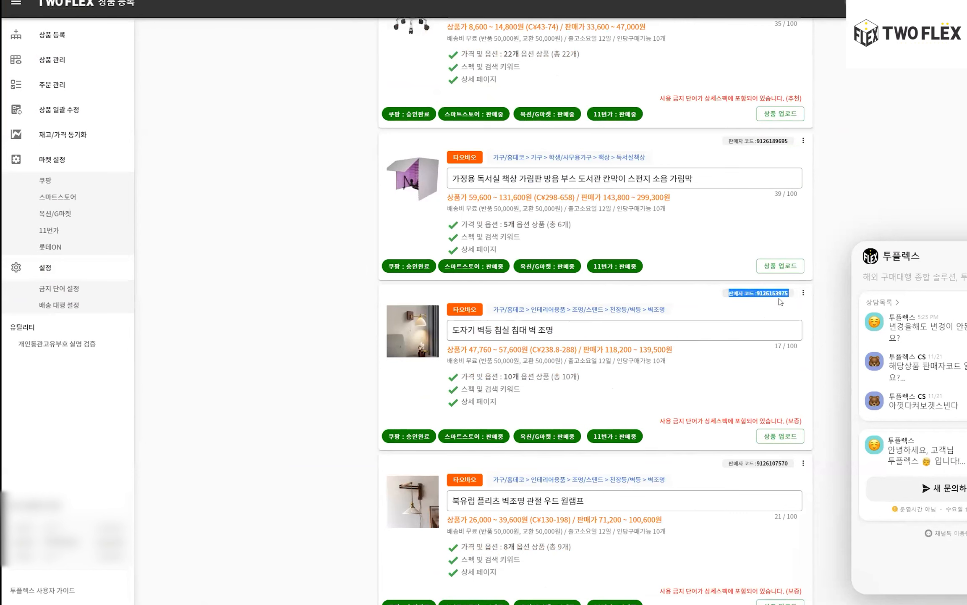
pyautogui.click(803, 292)
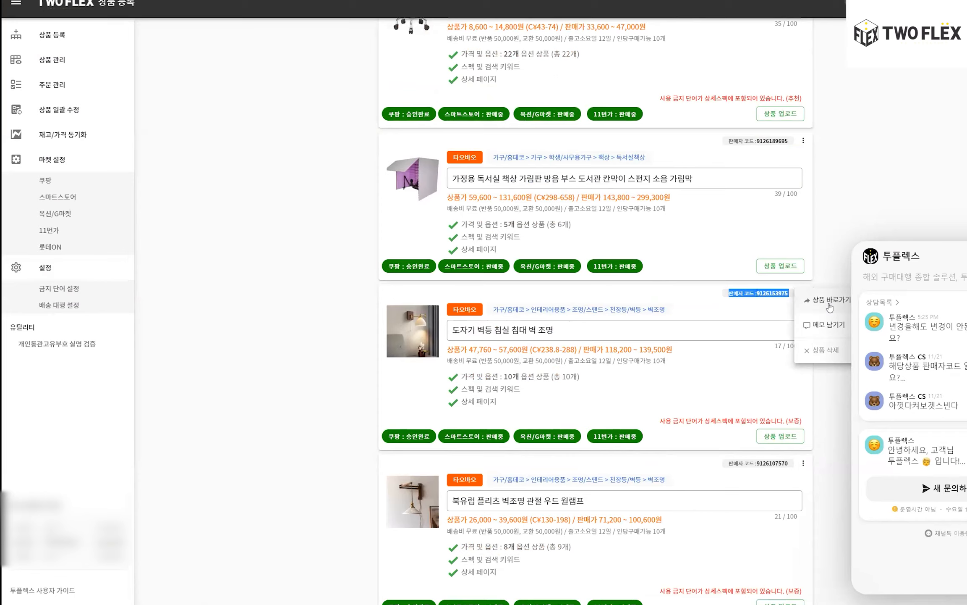
pyautogui.click(830, 307)
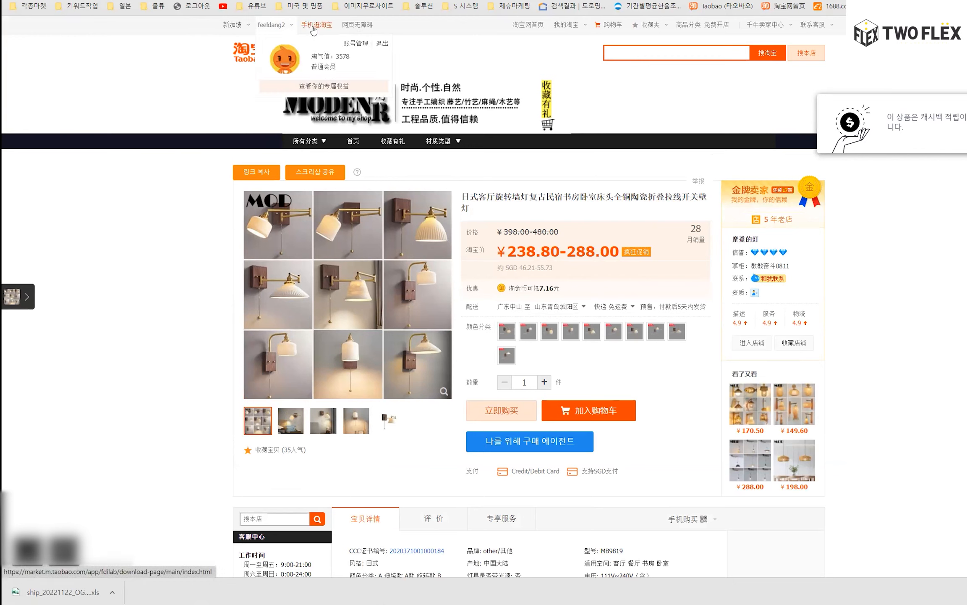
# Step: Switch from the Taobao wall lamp page back to the TwoFlex registration list
pyautogui.hotkey('alt', 'Tab')
# Step: Import the Taobao wall lamp link again despite the already-registered warning, and open its images
pyautogui.scroll(10, 501, 117)
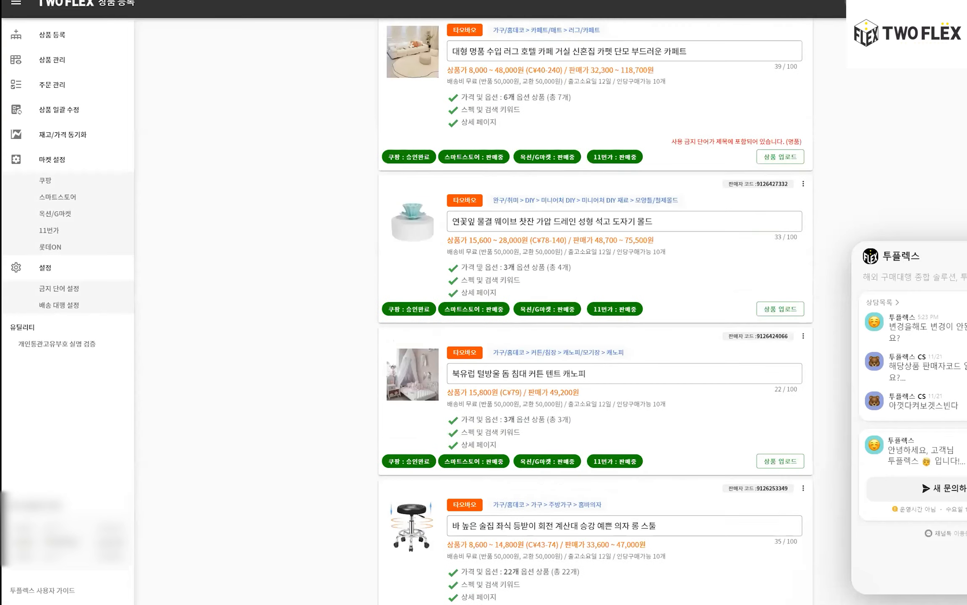
pyautogui.click(501, 118)
pyautogui.hotkey('ctrl', 'v')
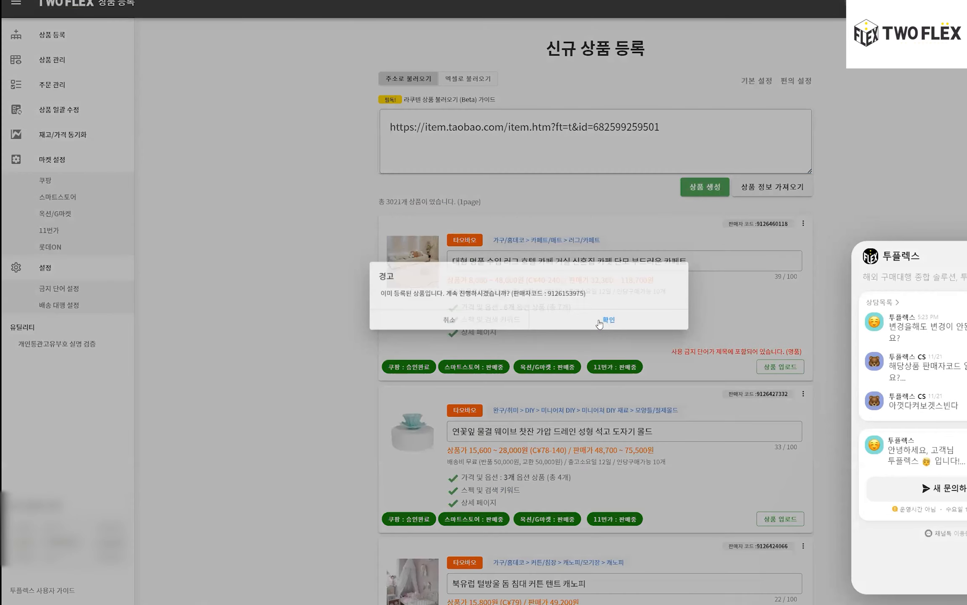
pyautogui.click(608, 323)
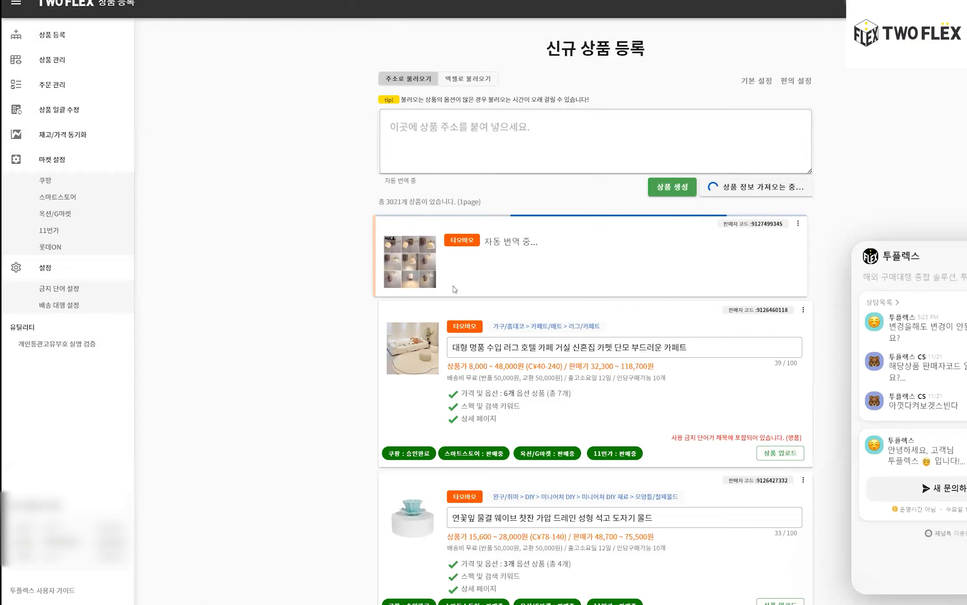
pyautogui.click(409, 268)
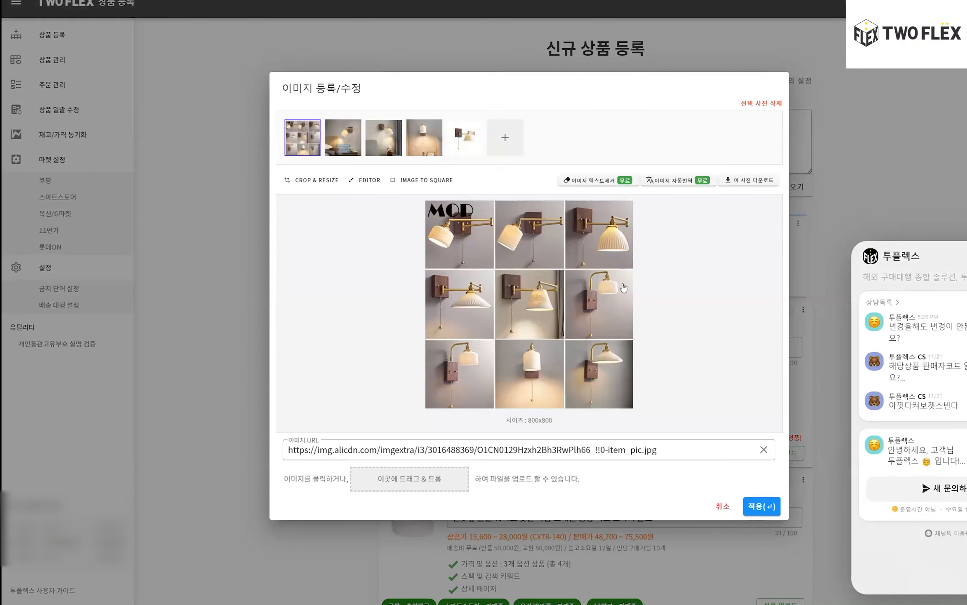
pyautogui.click(343, 137)
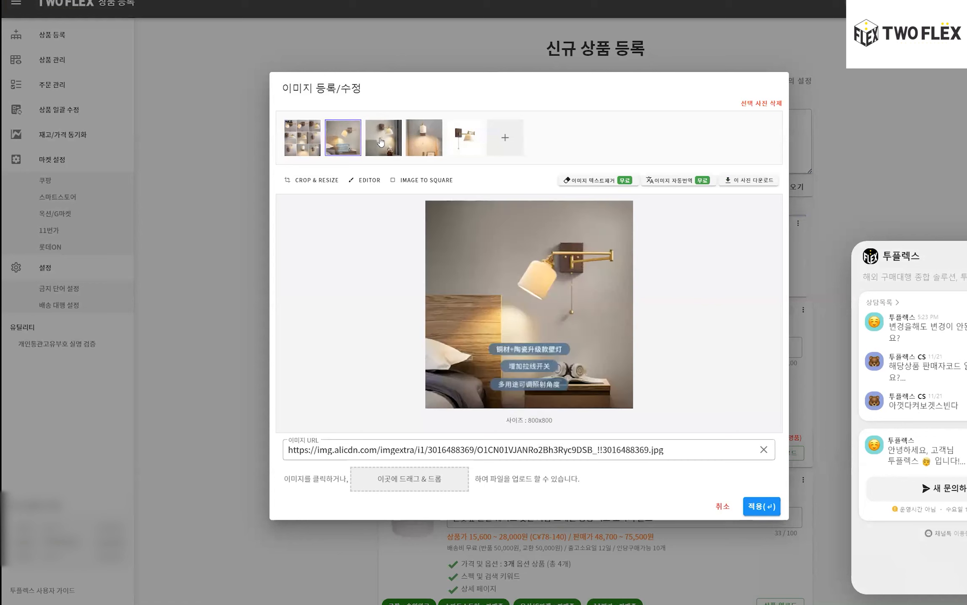
pyautogui.click(383, 137)
pyautogui.click(418, 140)
pyautogui.click(303, 138)
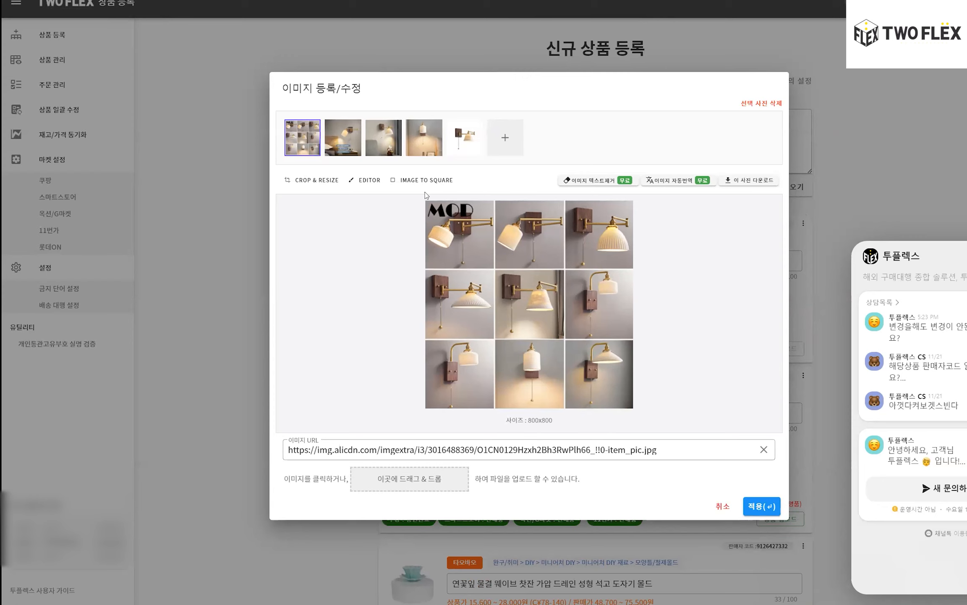
# Step: Resize the lamp's first and second images to 1000x1000
pyautogui.click(306, 181)
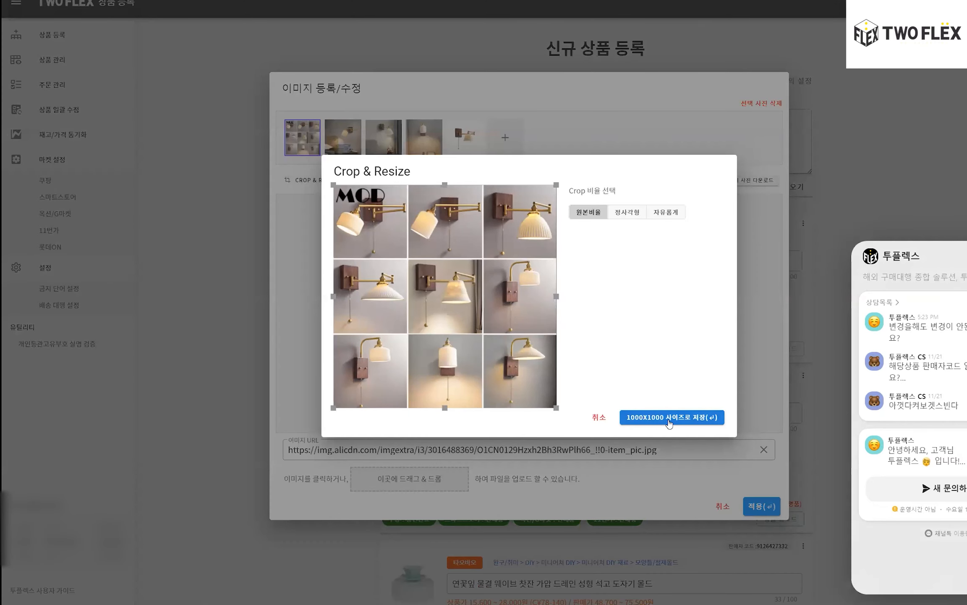
pyautogui.click(669, 422)
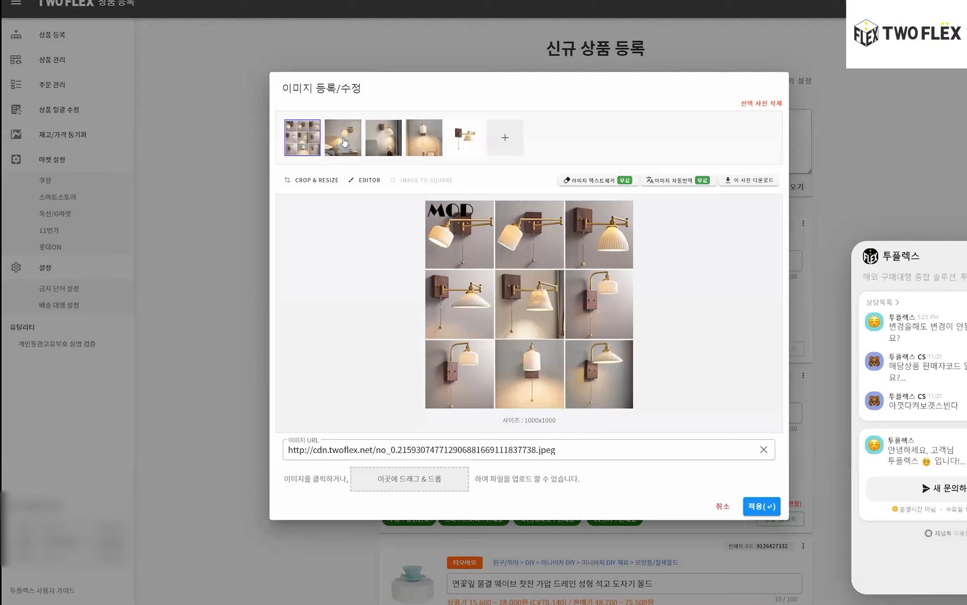
pyautogui.click(343, 142)
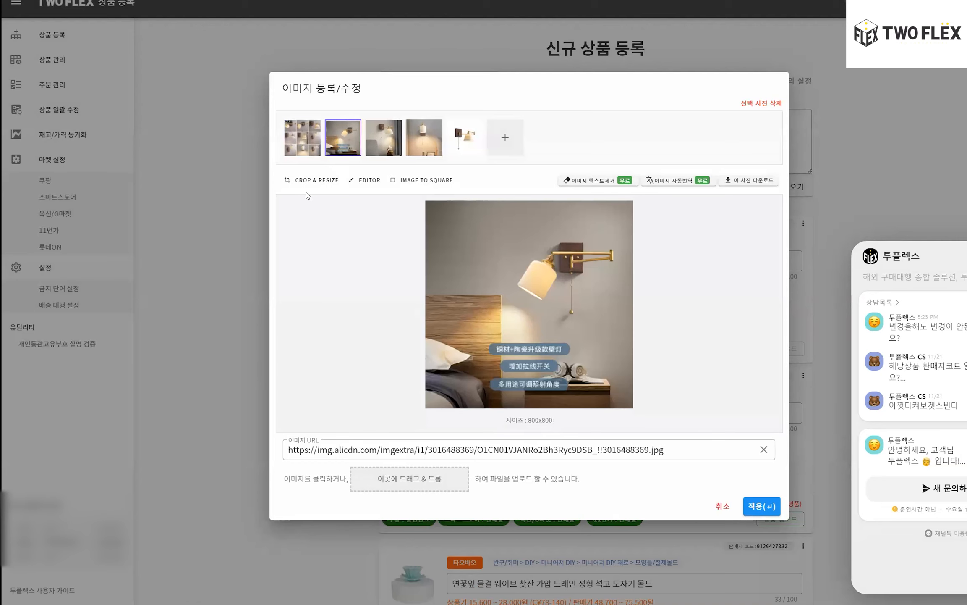
pyautogui.click(313, 180)
pyautogui.click(670, 422)
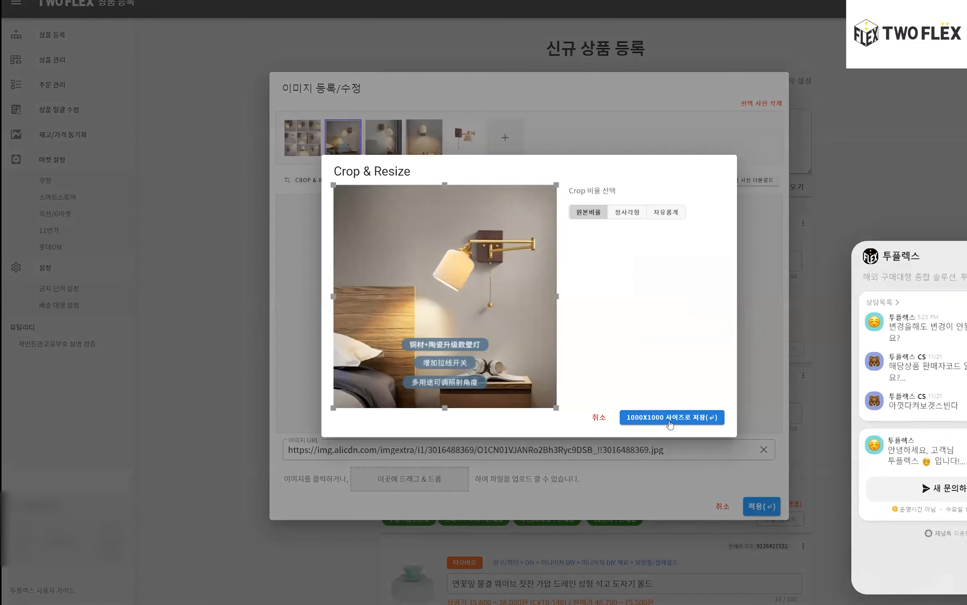
# Step: Crop the fifth cone-shade image tighter, save it at 1000x1000, and apply the image changes
pyautogui.click(465, 138)
pyautogui.click(317, 181)
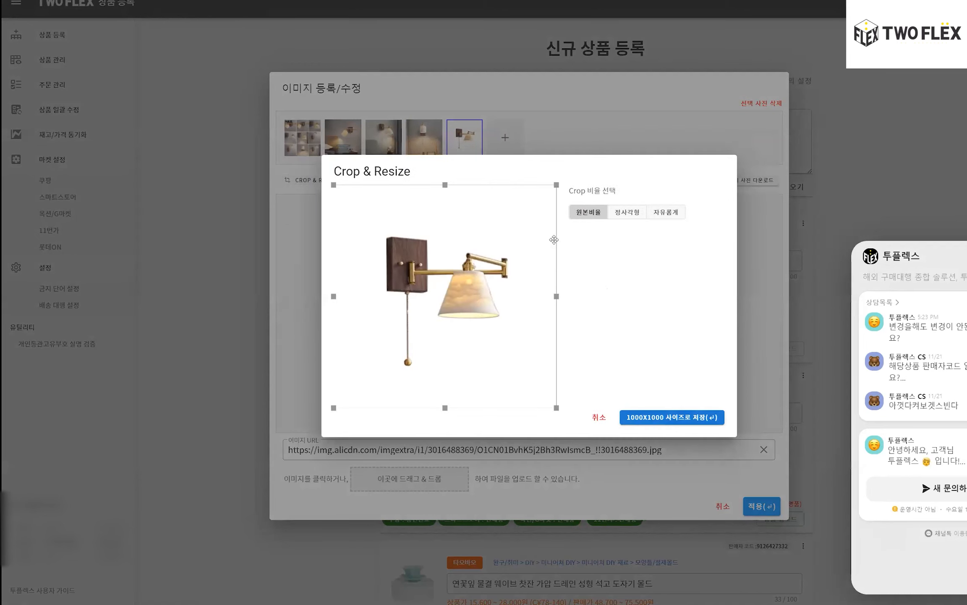
pyautogui.moveTo(559, 185); pyautogui.dragTo(495, 248)
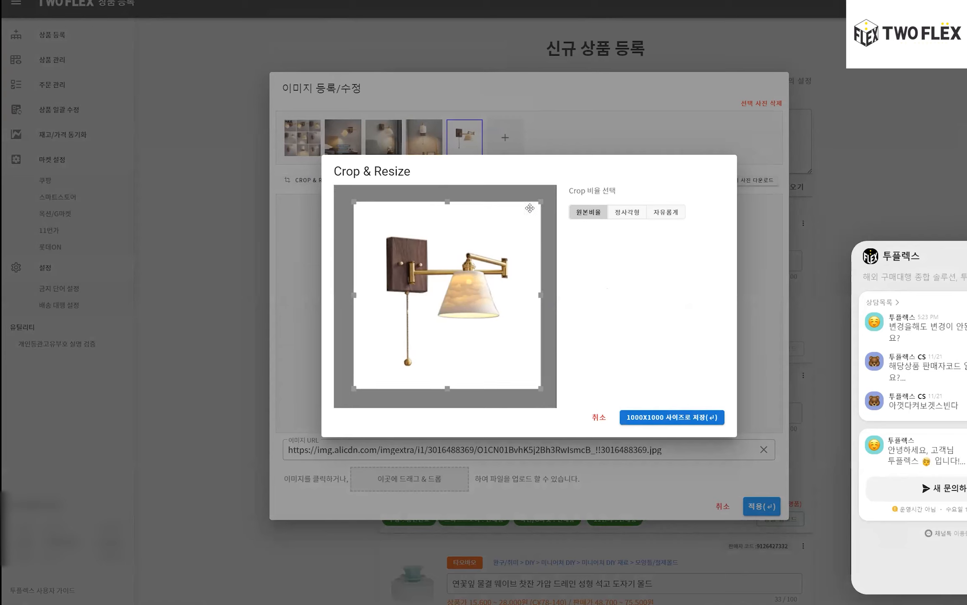
pyautogui.moveTo(538, 205); pyautogui.dragTo(496, 245)
pyautogui.click(674, 417)
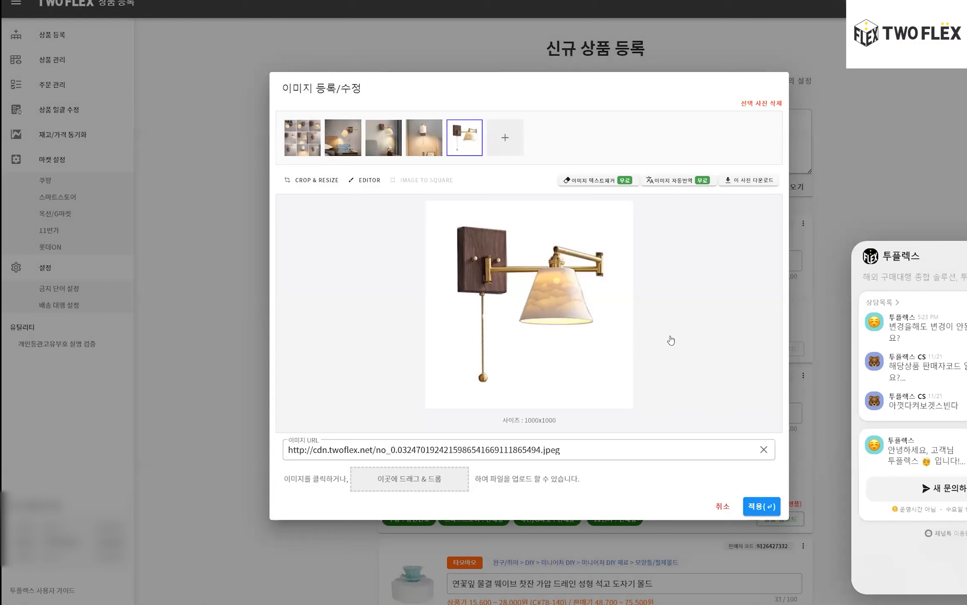
pyautogui.click(761, 506)
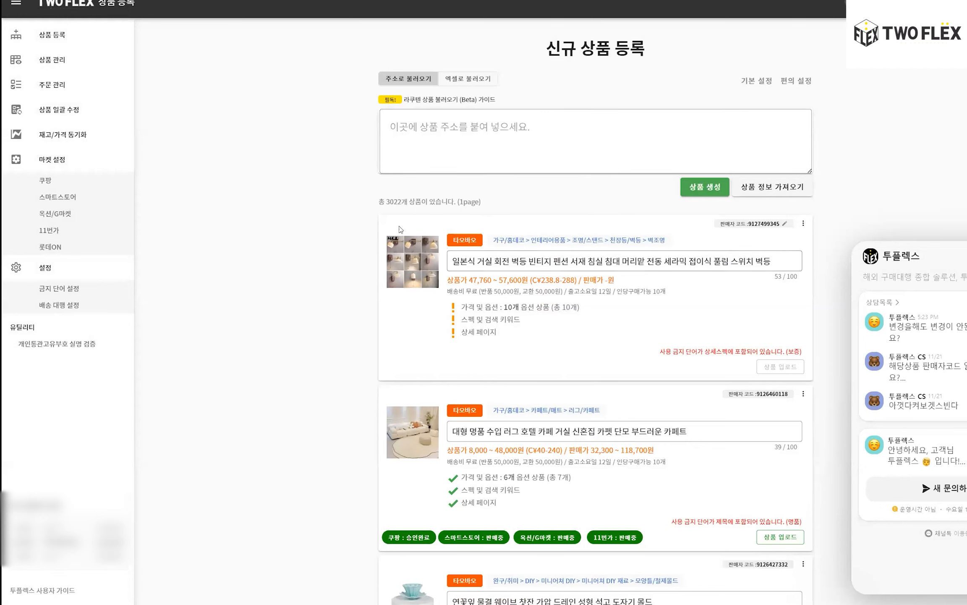
# Step: Review the lamp's second through fifth images, then close them without further changes
pyautogui.click(391, 263)
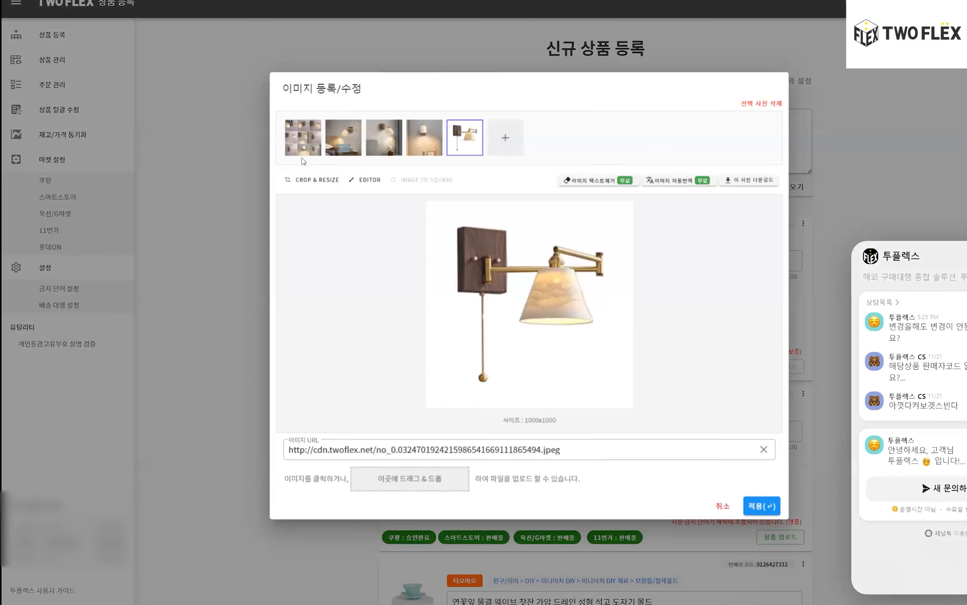
pyautogui.click(349, 152)
pyautogui.click(388, 148)
pyautogui.click(435, 144)
pyautogui.click(453, 144)
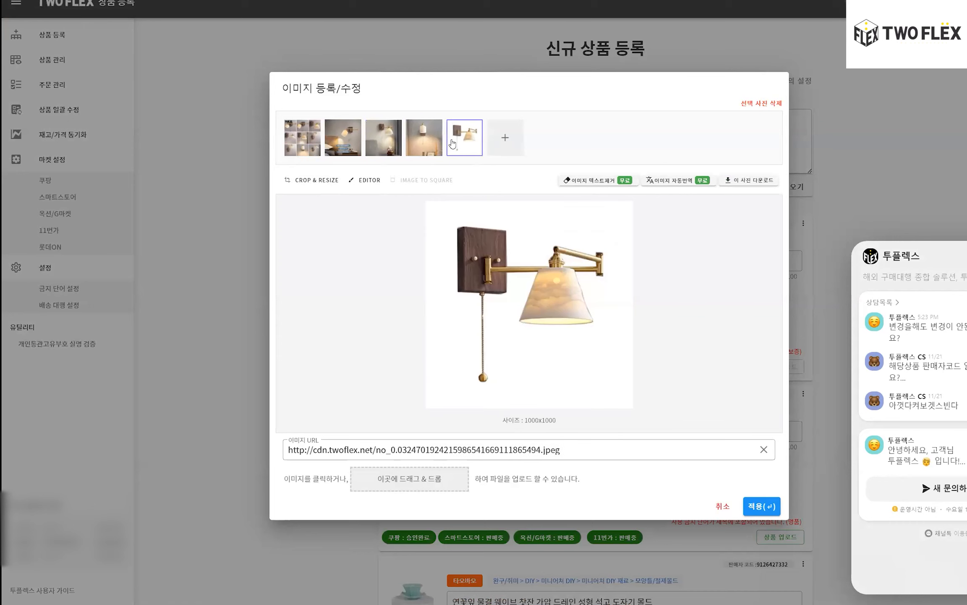
pyautogui.click(723, 506)
# Step: Select part of the new lamp product's title
pyautogui.press('capslock')
pyautogui.click(689, 260)
pyautogui.moveTo(764, 261); pyautogui.dragTo(424, 261)
pyautogui.hotkey('alt', 'Tab')
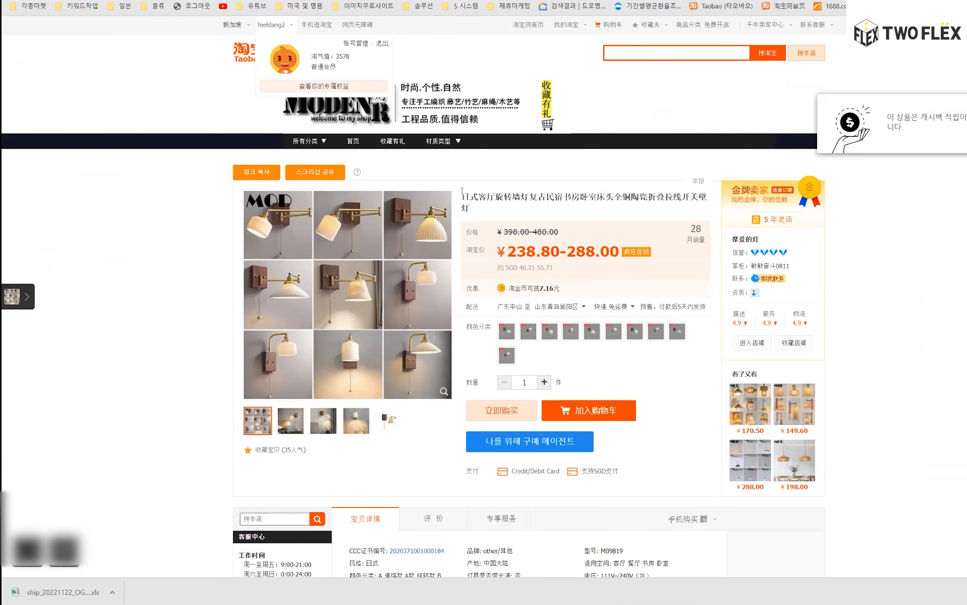
# Step: Select the lamp's Chinese title on Taobao, then select the new product's whole title in TwoFlex
pyautogui.moveTo(462, 195); pyautogui.dragTo(493, 210)
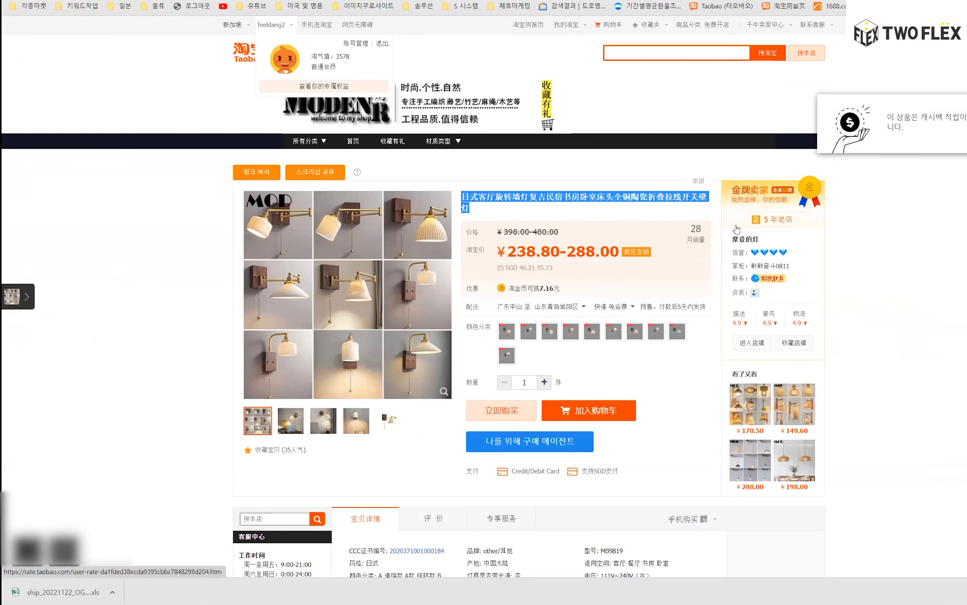
pyautogui.hotkey('alt', 'Tab')
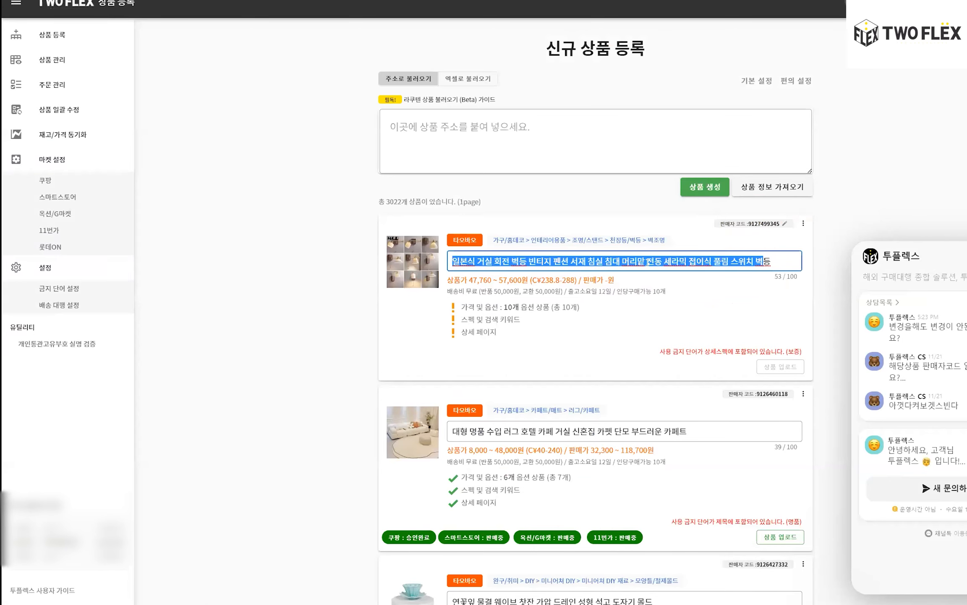
pyautogui.click(648, 262)
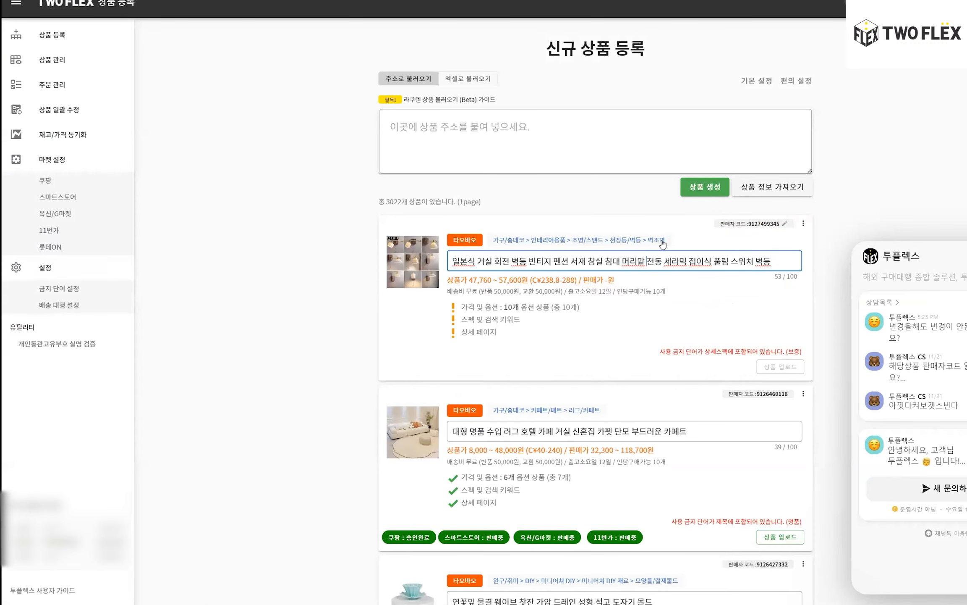
pyautogui.hotkey('ctrl', 'a')
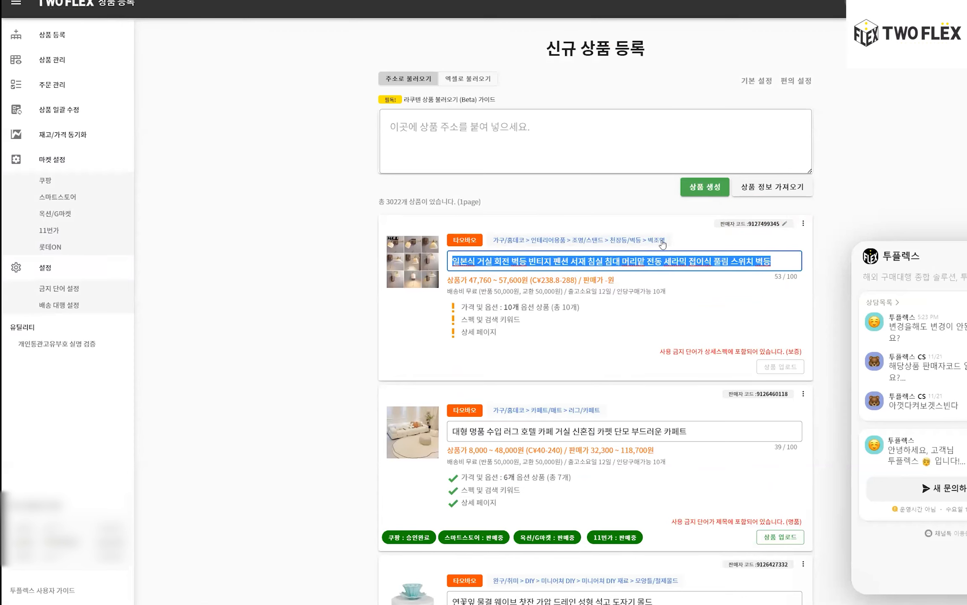
# Step: Copy the older wall lamp's title over the new lamp's title and prefix it with 일본식
pyautogui.scroll(-10, 607, 260)
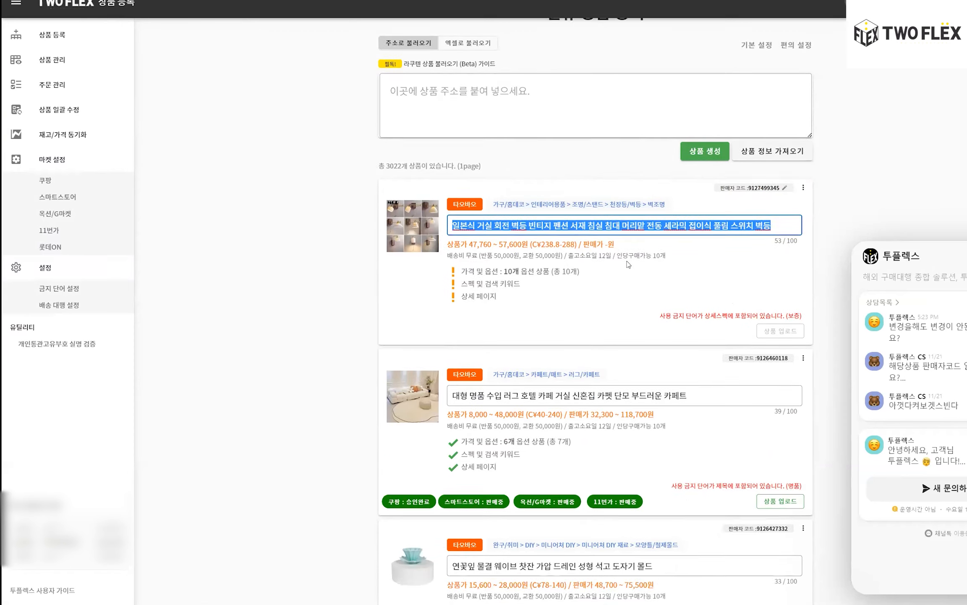
pyautogui.scroll(-10, 607, 260)
pyautogui.click(595, 190)
pyautogui.hotkey('ctrl', 'a')
pyautogui.hotkey('ctrl', 'c')
pyautogui.scroll(20, 614, 341)
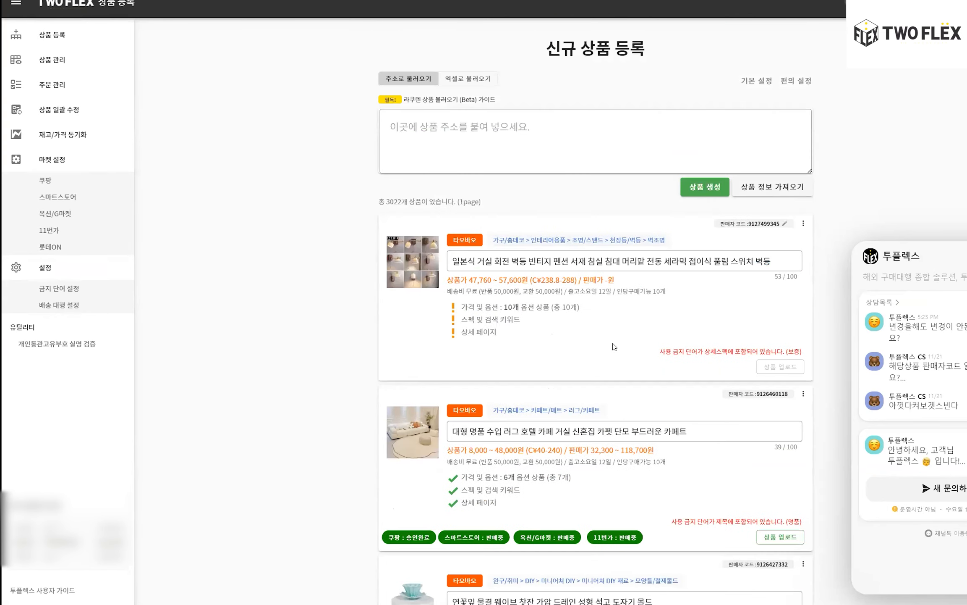
pyautogui.click(651, 266)
pyautogui.hotkey('ctrl', 'a')
pyautogui.hotkey('ctrl', 'v')
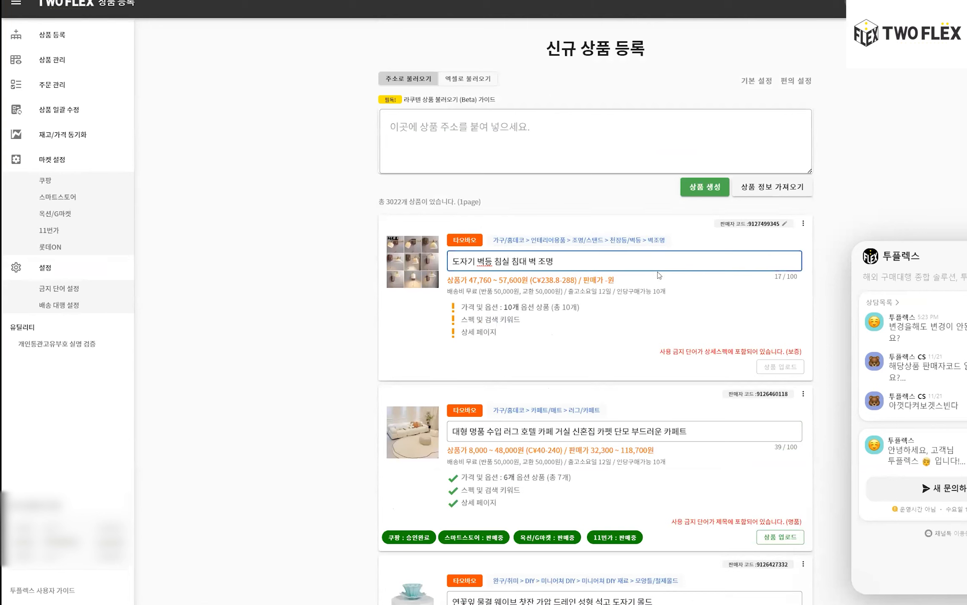
pyautogui.write('ㅇ')
pyautogui.write('본식')
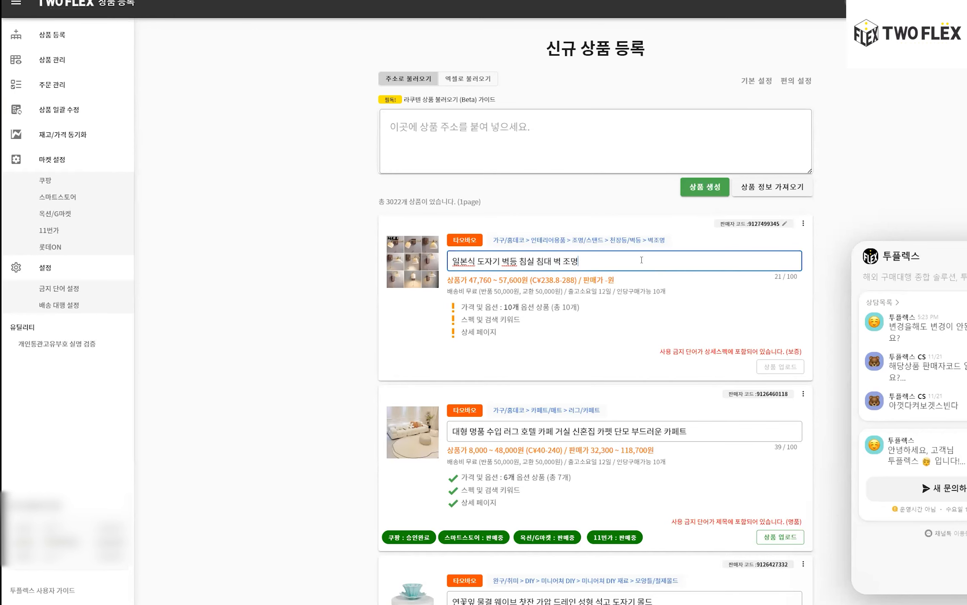
# Step: Review the lamp's images and its specs and search keywords without making changes
pyautogui.click(416, 249)
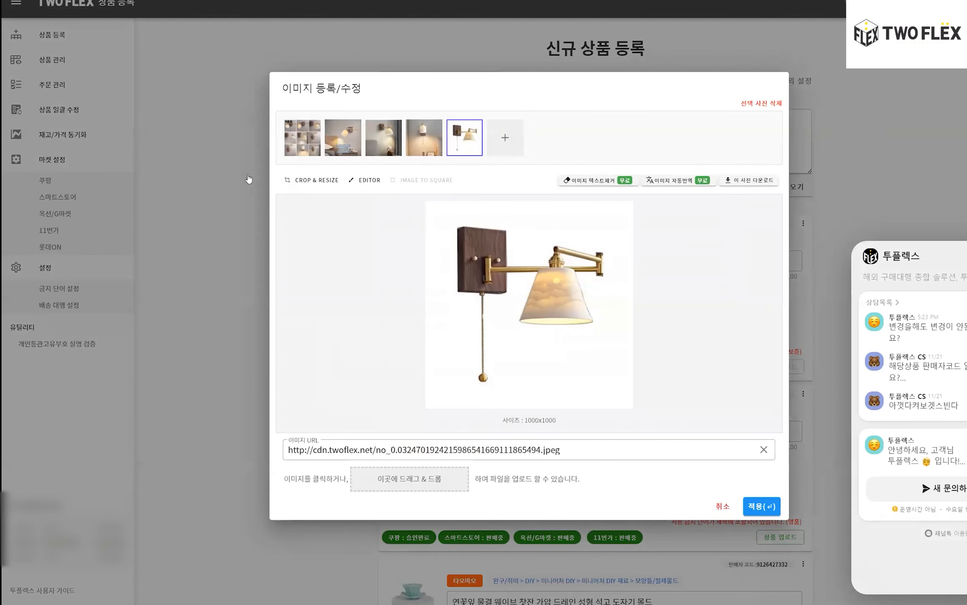
pyautogui.click(721, 513)
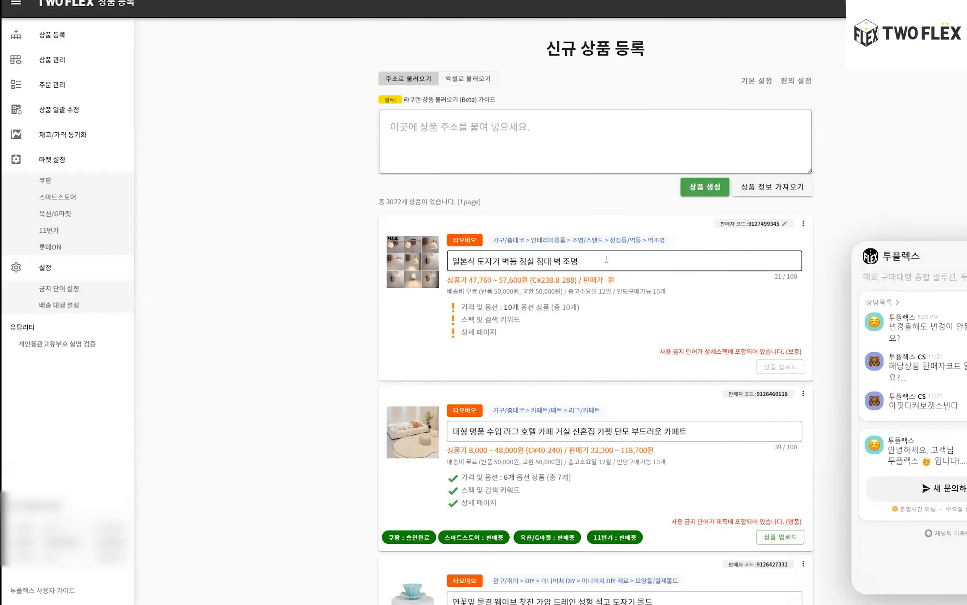
pyautogui.click(608, 260)
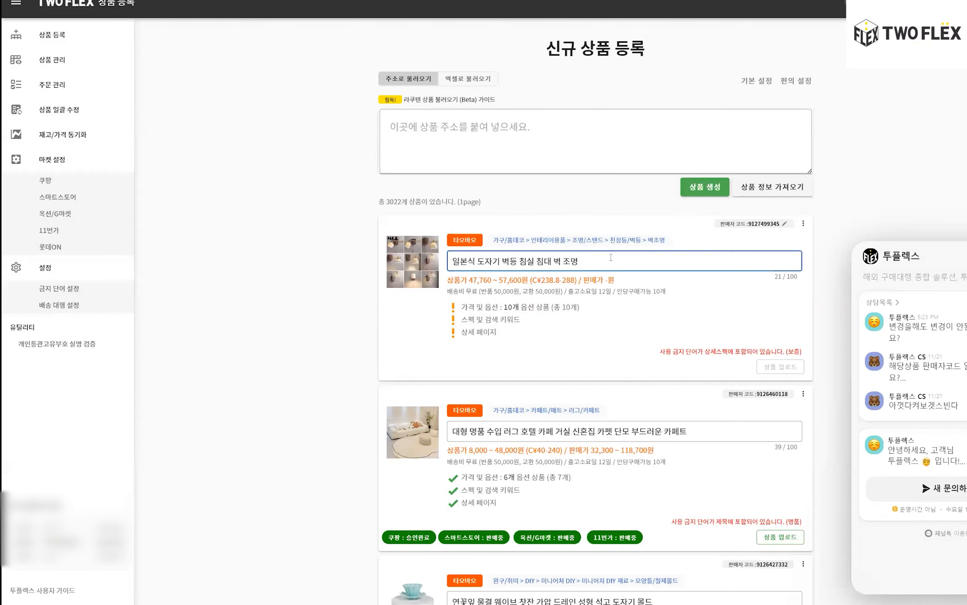
pyautogui.click(491, 325)
pyautogui.click(491, 324)
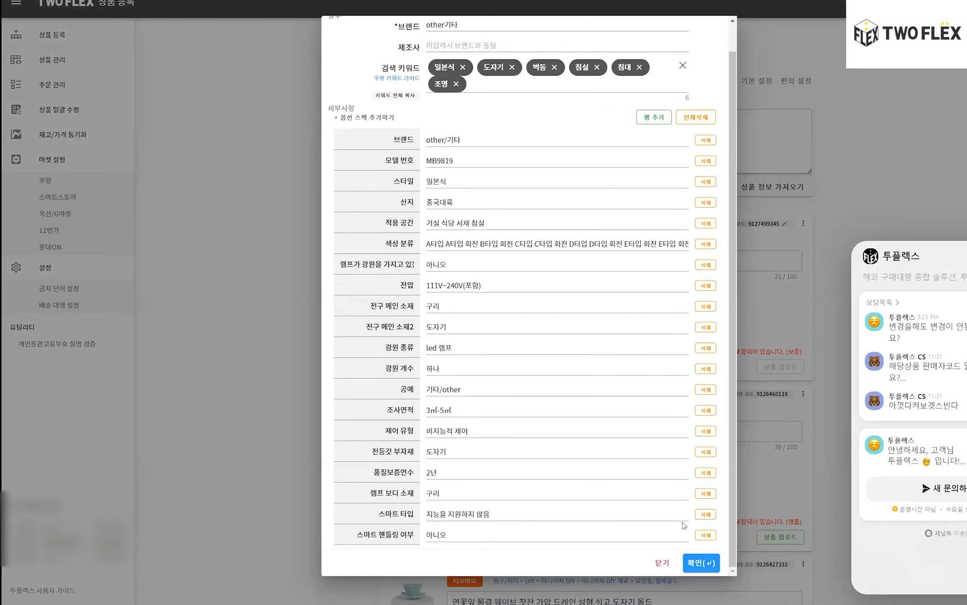
pyautogui.scroll(1, 672, 483)
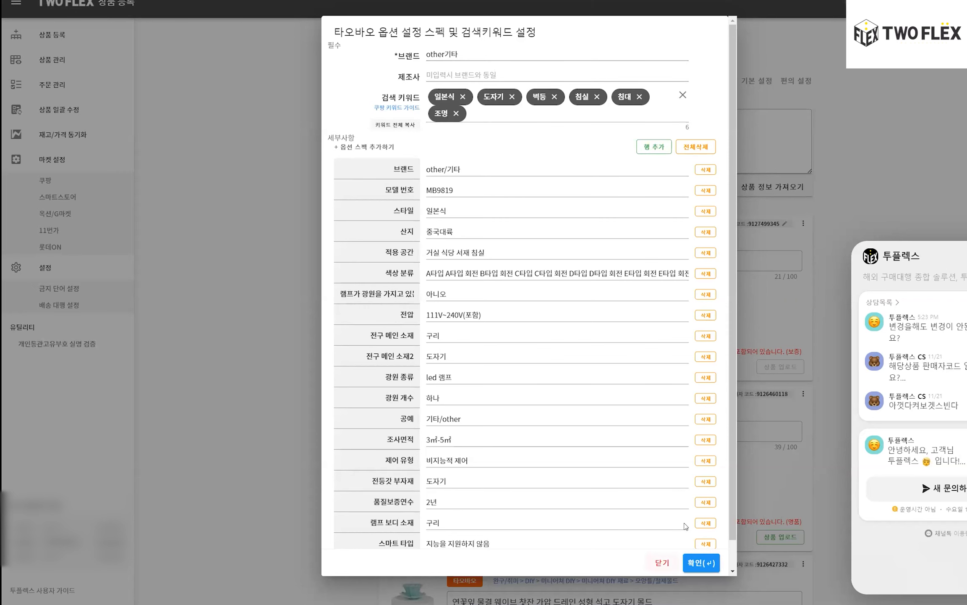
pyautogui.click(663, 562)
# Step: Paste the copied title over the lamp's title and recheck its spec and keyword settings
pyautogui.click(596, 263)
pyautogui.press('Tab')
pyautogui.hotkey('ctrl', 'c')
pyautogui.hotkey('shift', 'Tab')
pyautogui.hotkey('ctrl', 'v')
pyautogui.click(502, 324)
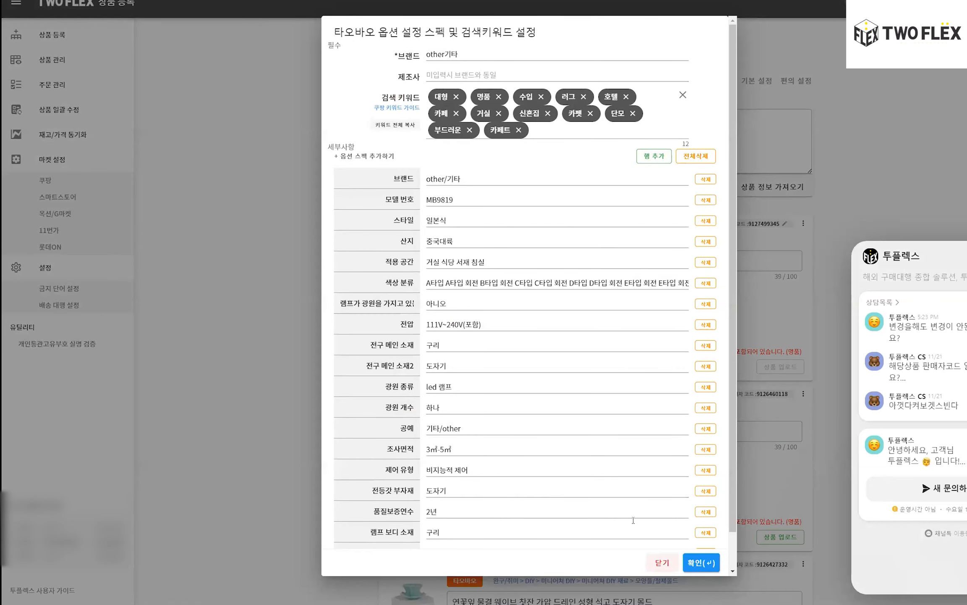
pyautogui.click(663, 562)
# Step: Copy the Taobao product title, then review the first listing's spec and keyword settings
pyautogui.press('super+Tab')
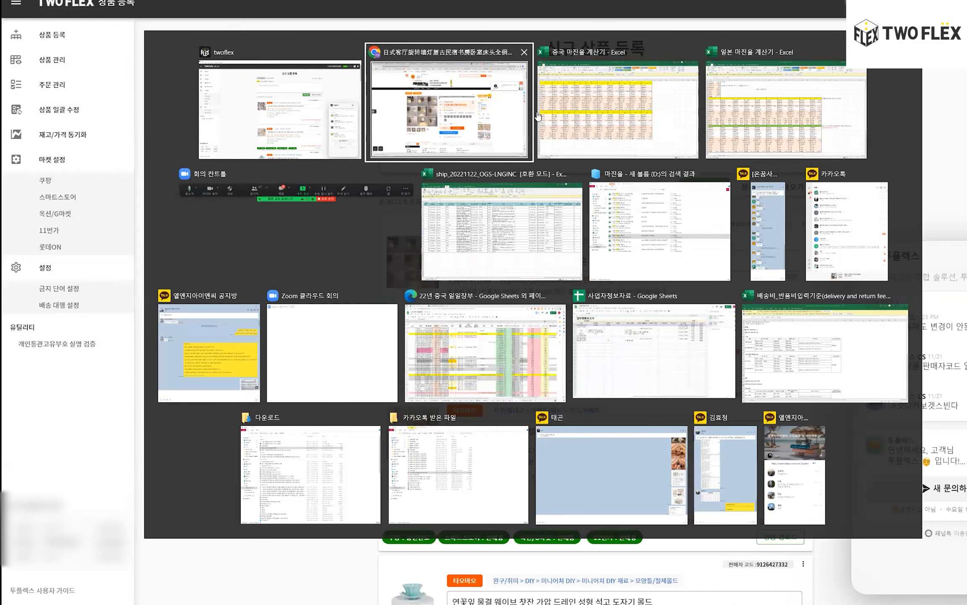
pyautogui.click(530, 116)
pyautogui.press('capslock')
pyautogui.moveTo(461, 194); pyautogui.dragTo(485, 212)
pyautogui.hotkey('alt', 'Tab')
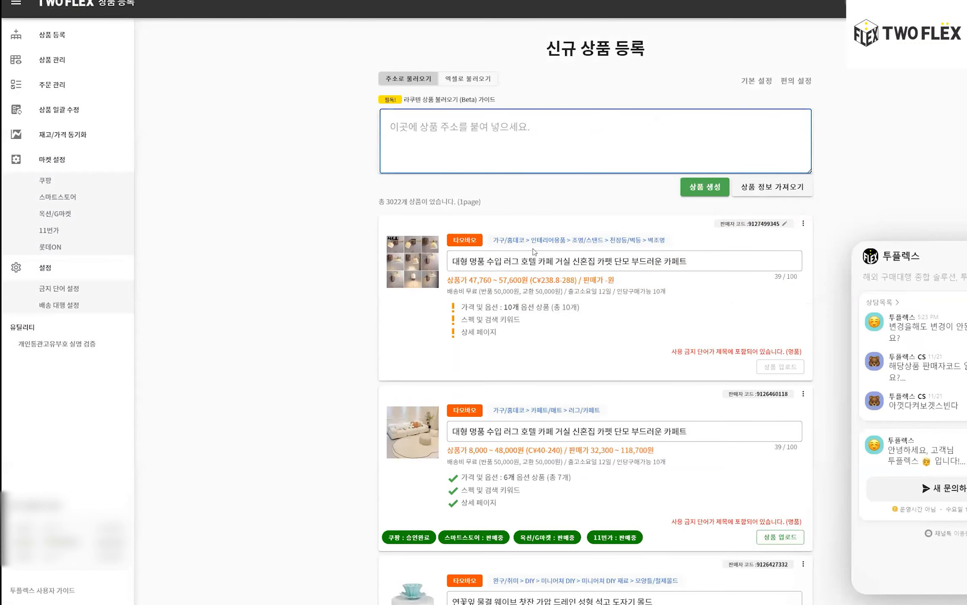
pyautogui.click(483, 320)
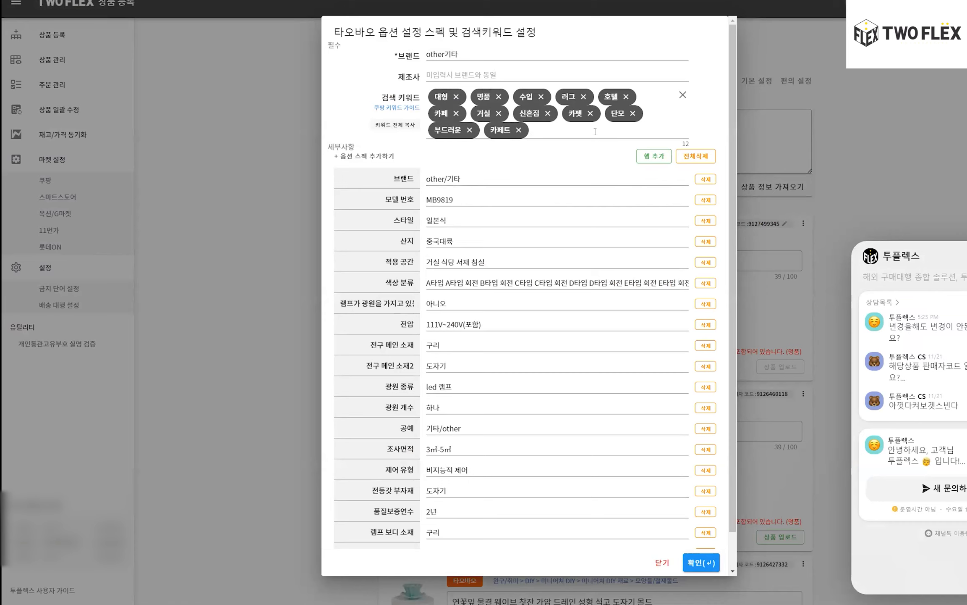
pyautogui.click(662, 562)
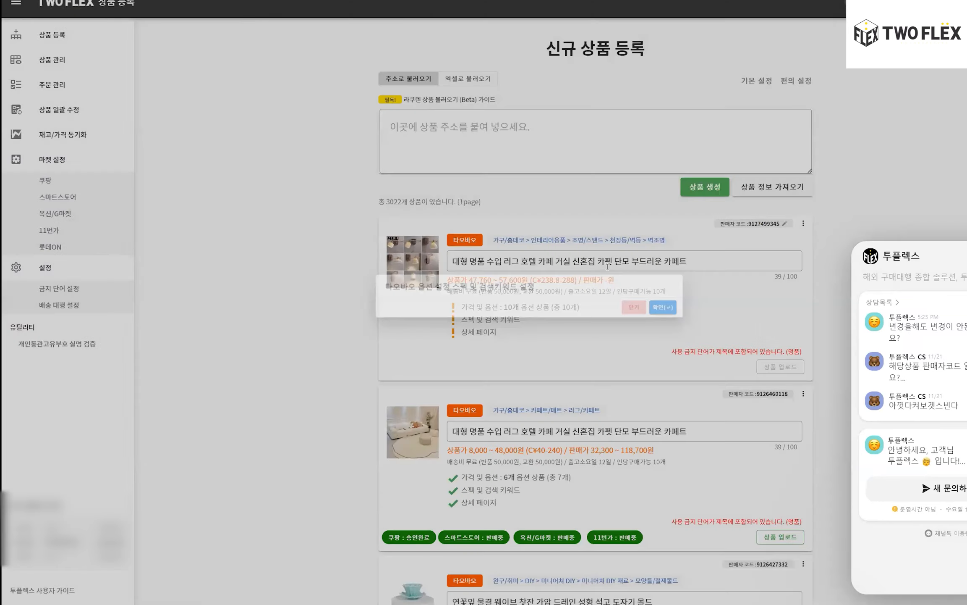
pyautogui.click(608, 268)
# Step: Replace the first listing's title with one ending in 벽등, then inspect Excel's B16 profit formula
pyautogui.hotkey('ctrl', 'a')
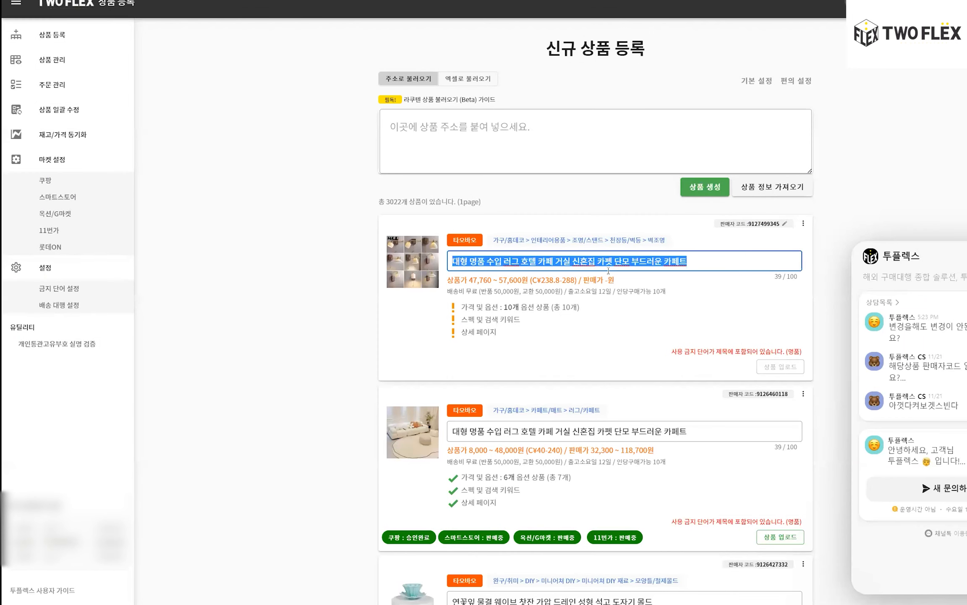
pyautogui.write('대형 명품 수입 러그 호텔 카페 거실 신혼집 카펫 단모 부드러운 벽등')
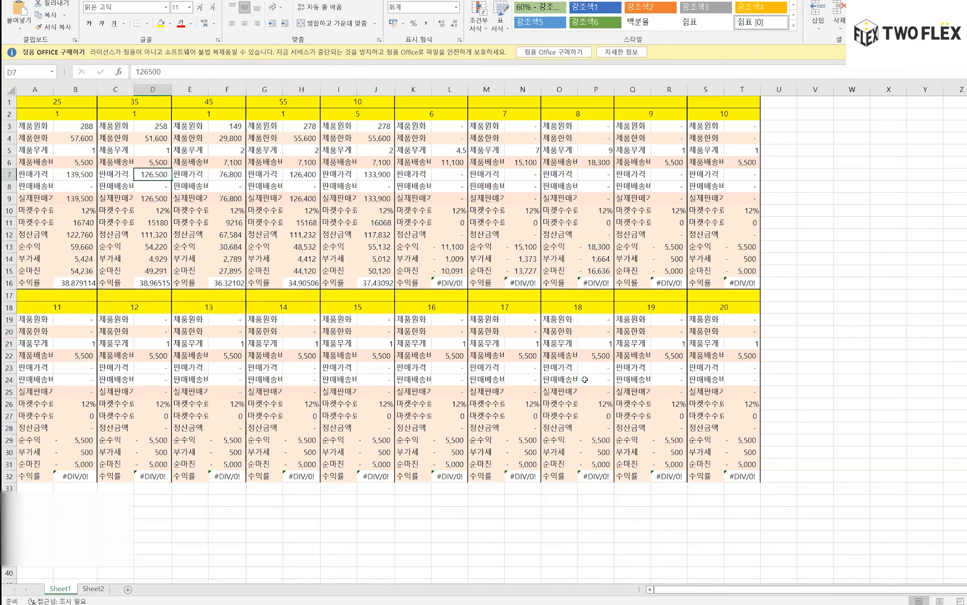
pyautogui.press('Down')
pyautogui.press('Down')
pyautogui.press('Down')
pyautogui.press('Down')
pyautogui.press('Down')
pyautogui.press('Down')
pyautogui.press('Down')
pyautogui.press('Down')
pyautogui.press('Down')
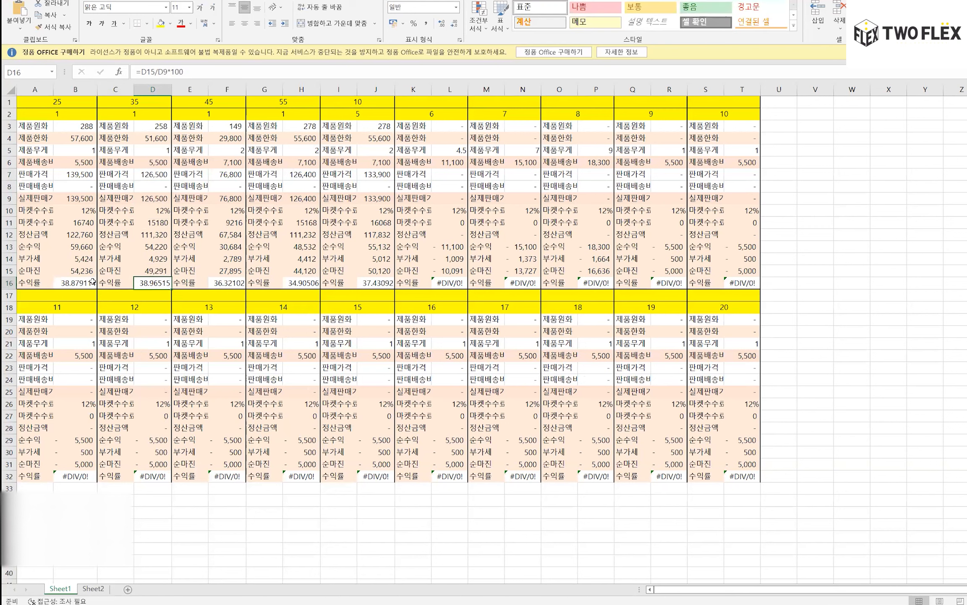
pyautogui.doubleClick(80, 283)
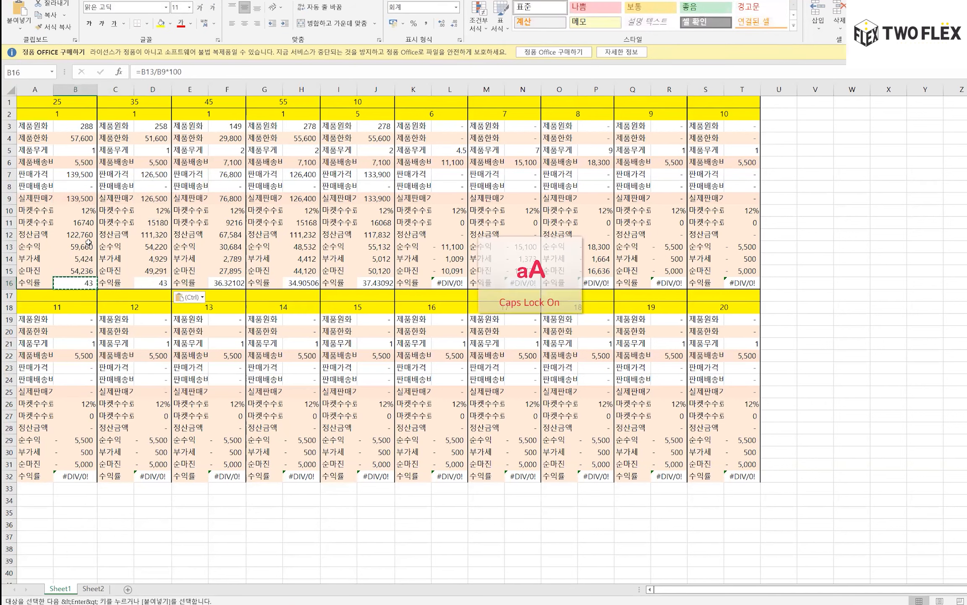
# Step: Change the B16 profit rate formula to =B13/B9*100 using net profit
pyautogui.click(89, 247)
pyautogui.press('Down')
pyautogui.press('Down')
pyautogui.press('Down')
pyautogui.press('F2')
pyautogui.press('Escape')
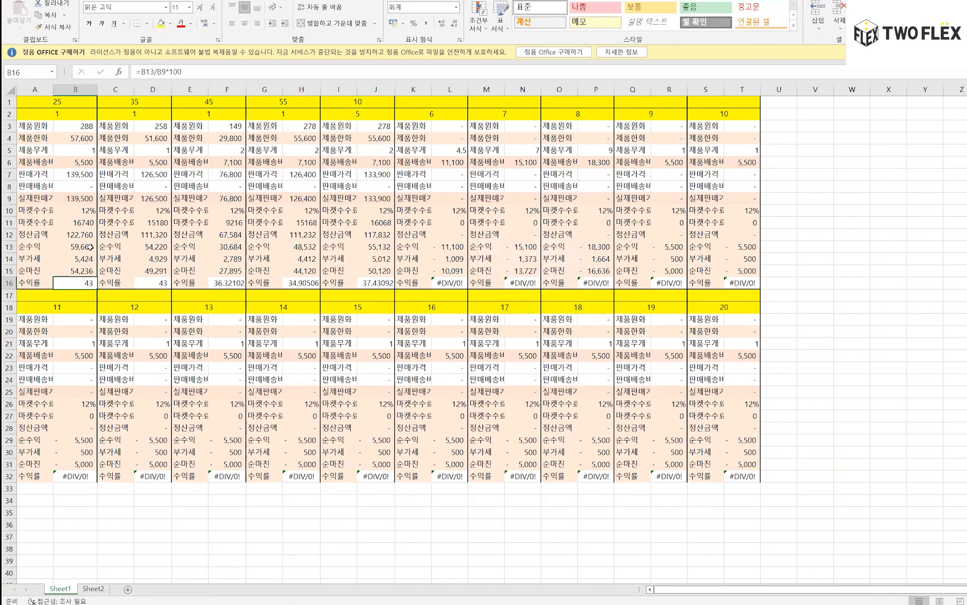
pyautogui.press('capslock')
pyautogui.press('capslock')
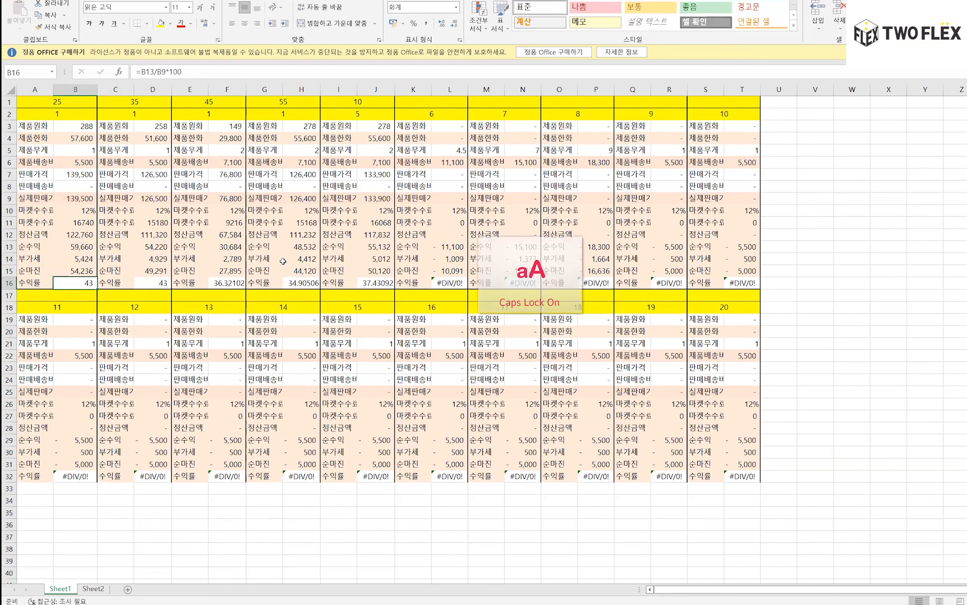
# Step: Try 125,000 and then settle on 110,000 as the selling price in B7
pyautogui.click(124, 198)
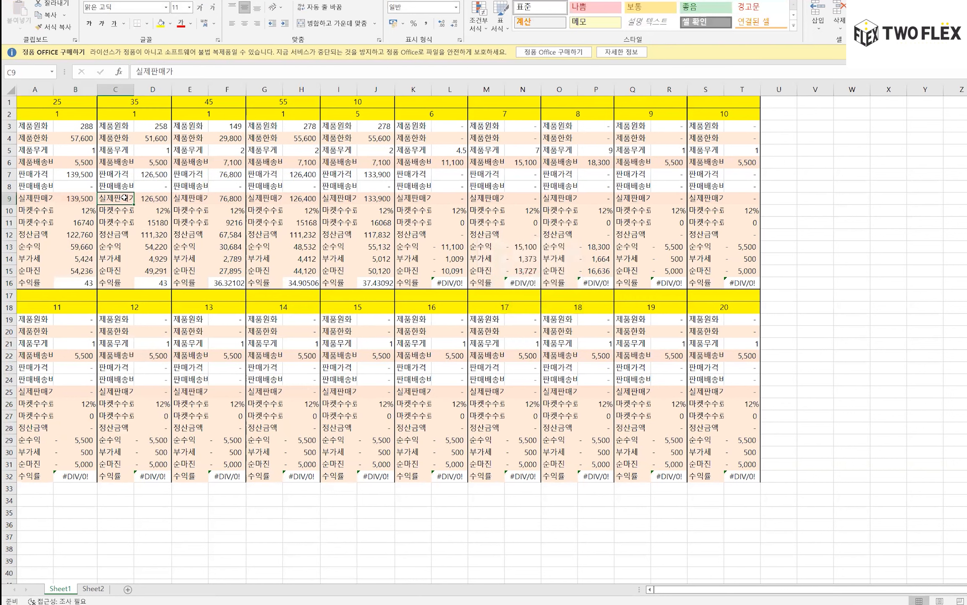
pyautogui.click(86, 173)
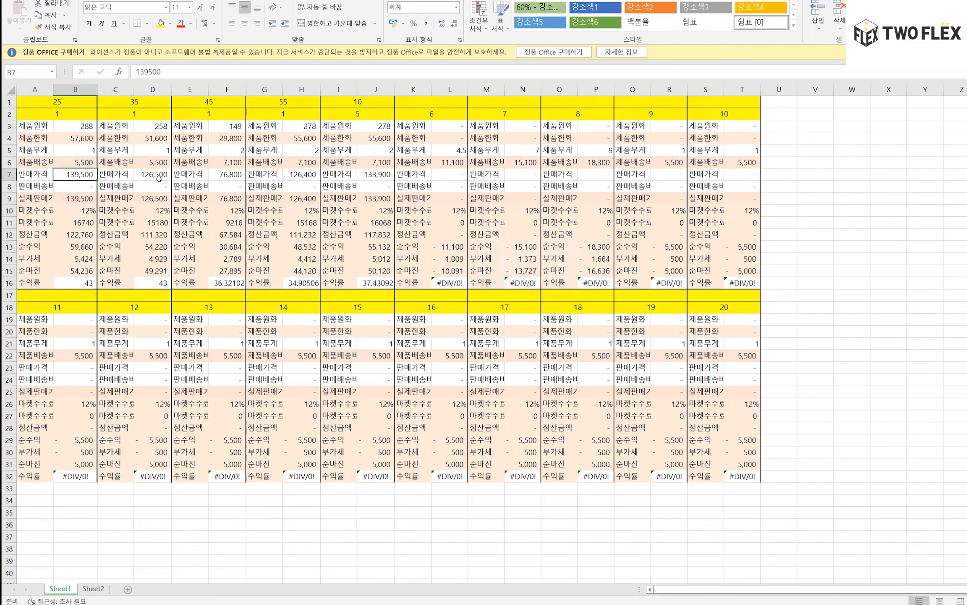
pyautogui.write('125000')
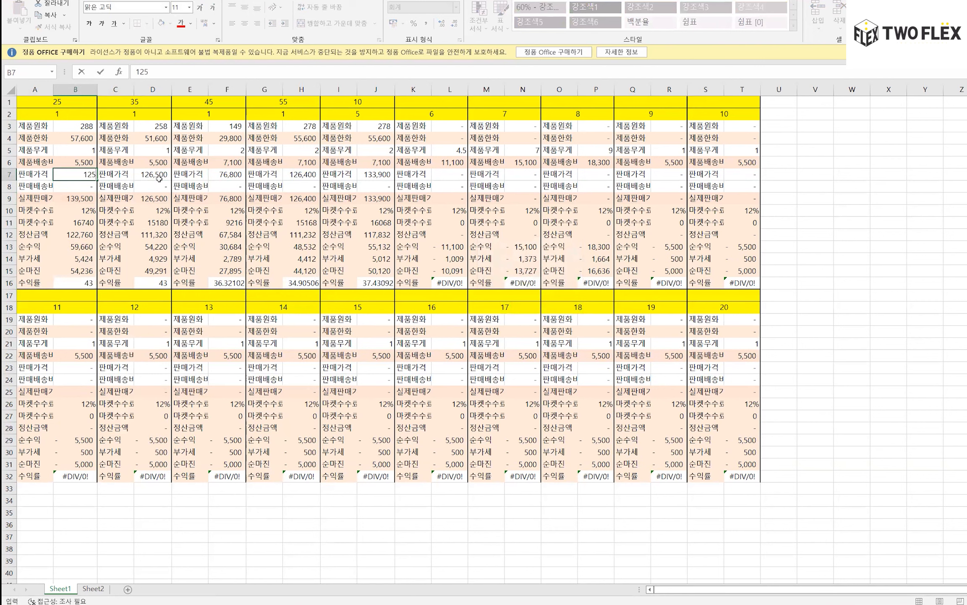
pyautogui.hotkey('ctrl', 'Return')
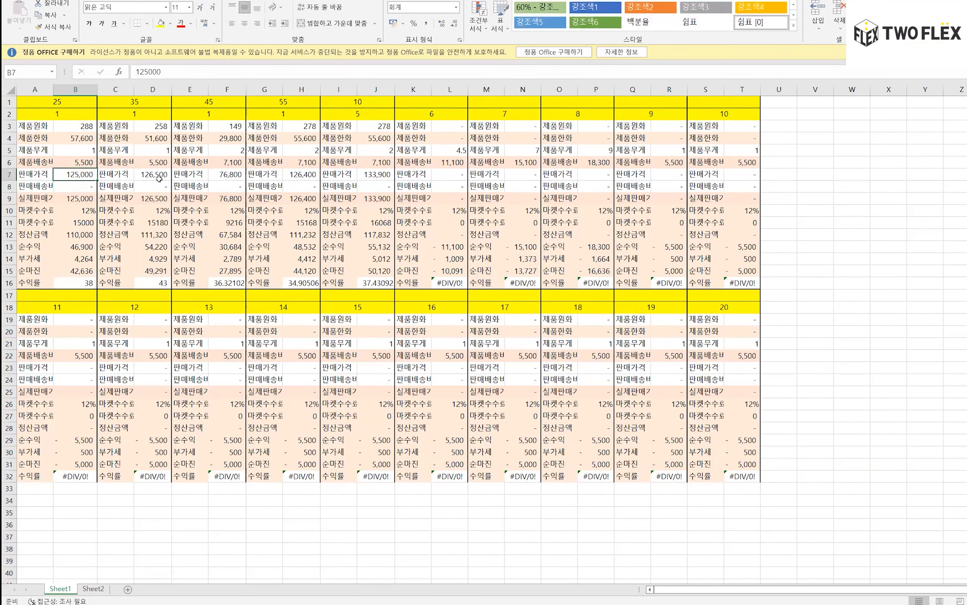
pyautogui.write('110000')
pyautogui.press('Return')
pyautogui.press('Up')
pyautogui.press('capslock')
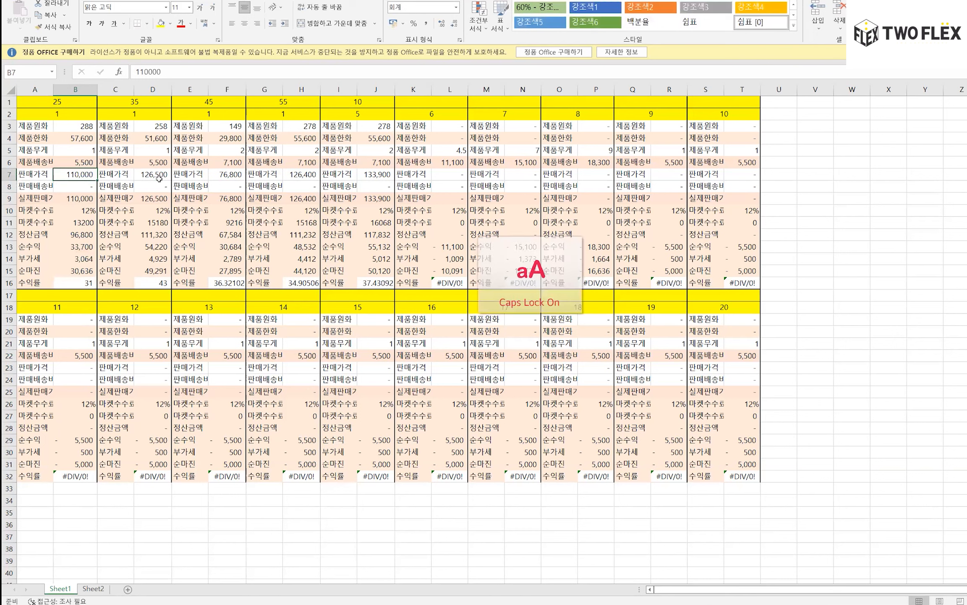
# Step: Verify the B3 product cost and the resulting 31 profit rate at 110,000
pyautogui.click(89, 128)
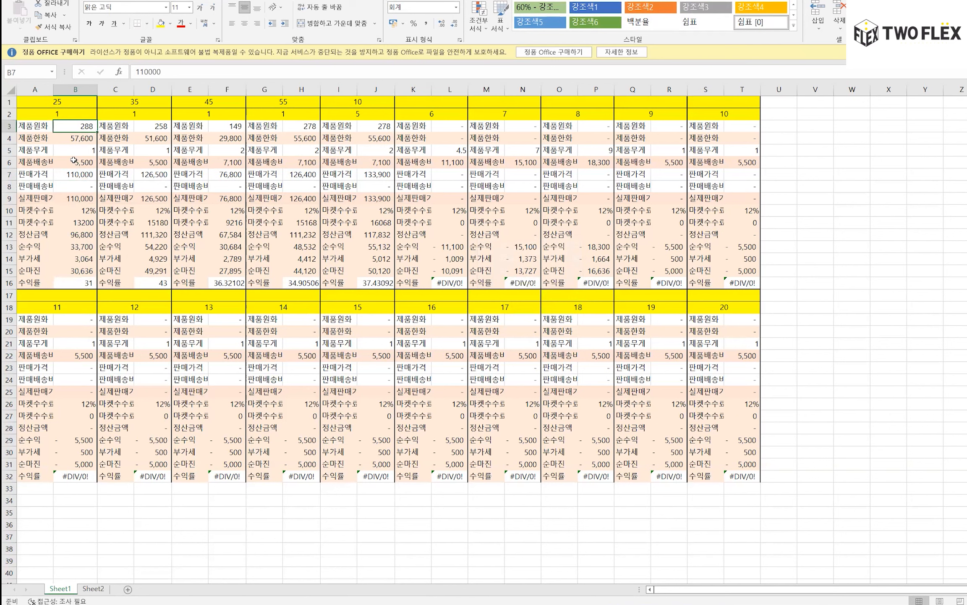
pyautogui.press('capslock')
pyautogui.click(90, 278)
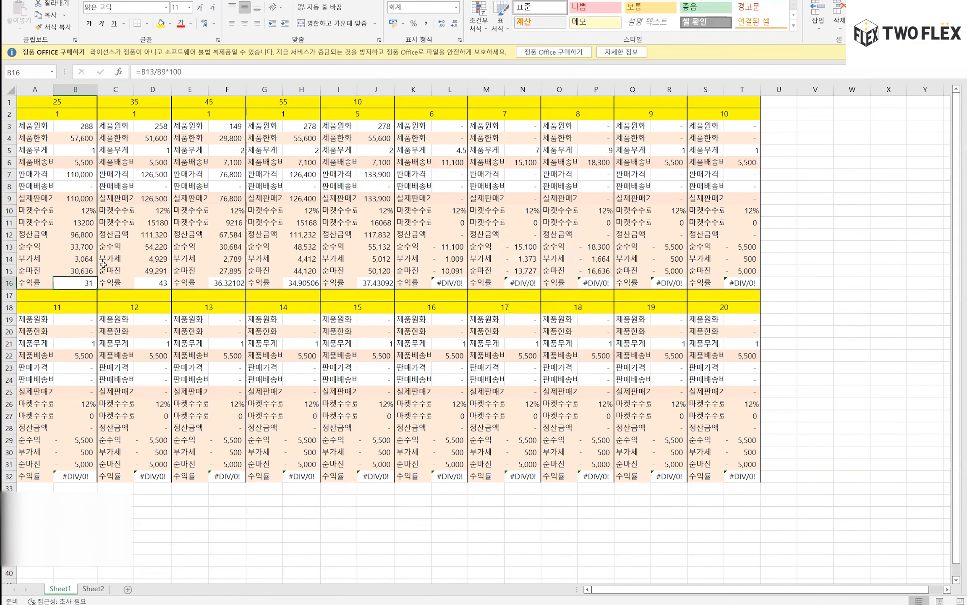
pyautogui.click(87, 174)
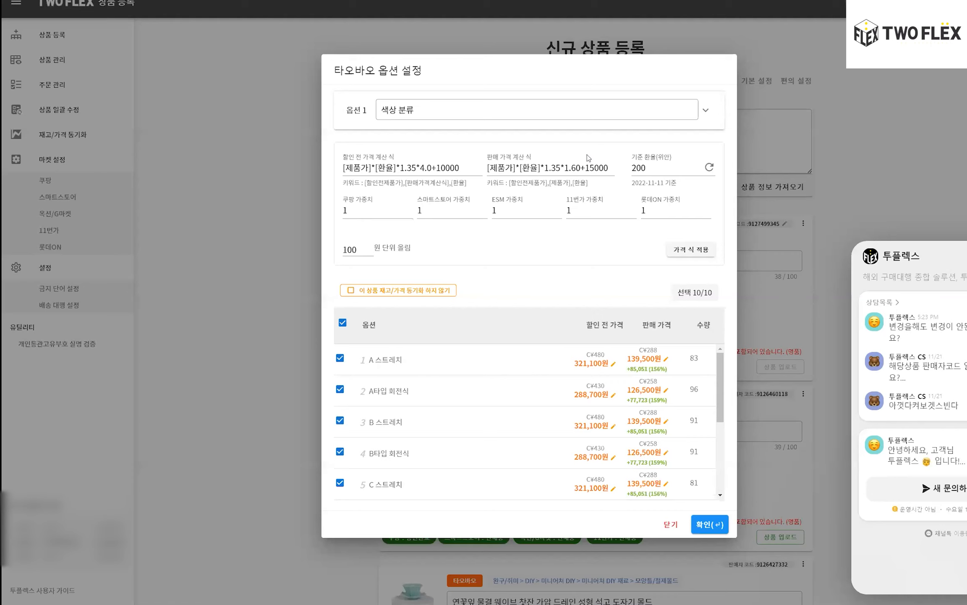
pyautogui.click(597, 168)
# Step: Test sale-price multipliers 1.4, 1.35 and 1.25, recalculating option prices each time
pyautogui.press('BackSpace')
pyautogui.press('BackSpace')
pyautogui.write('4')
pyautogui.click(709, 253)
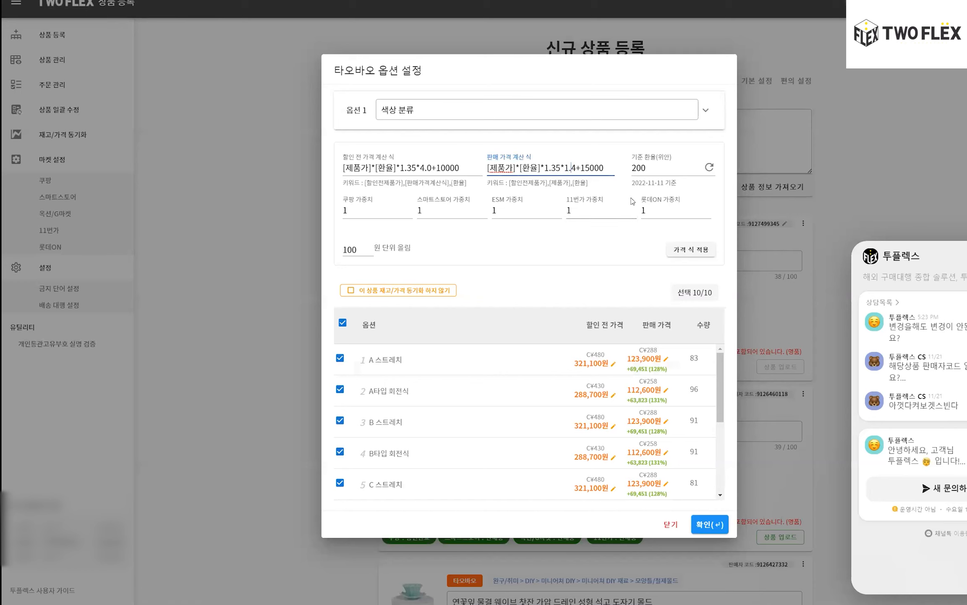
pyautogui.press('BackSpace')
pyautogui.write('35')
pyautogui.click(687, 249)
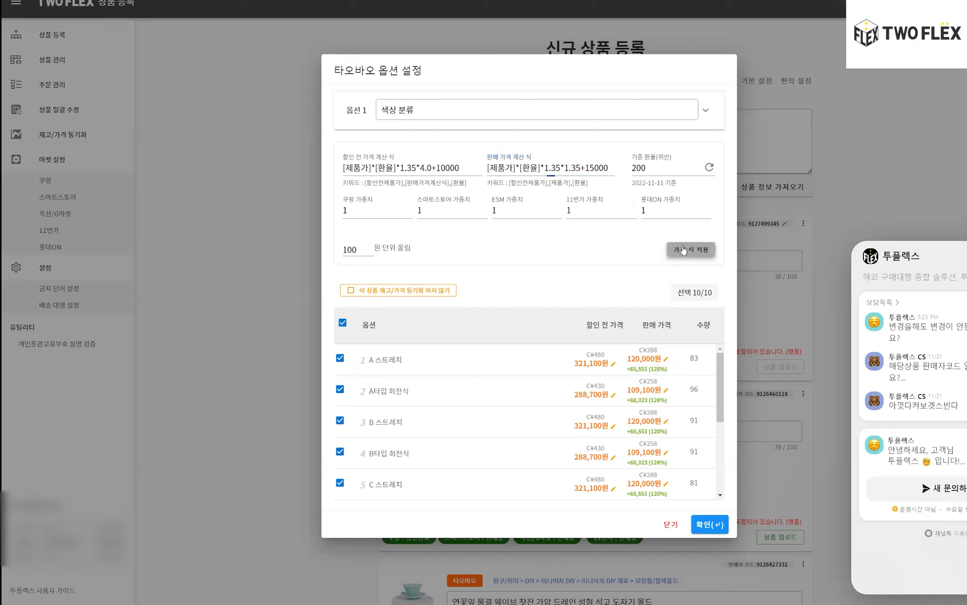
pyautogui.click(561, 168)
pyautogui.press('BackSpace')
pyautogui.press('BackSpace')
pyautogui.write('25')
pyautogui.click(690, 250)
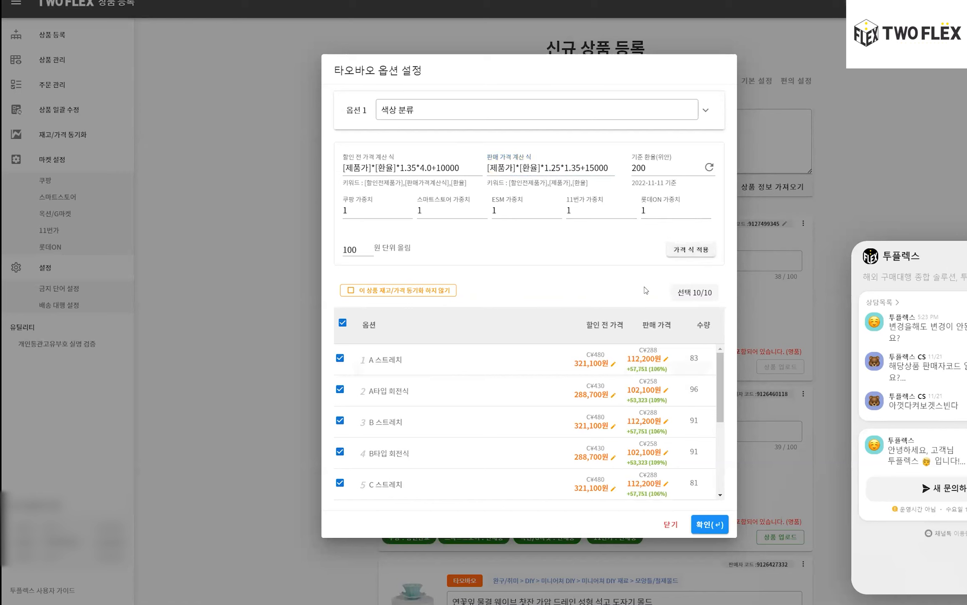
# Step: Inspect the sale and pre-discount price formulas, then close option settings without saving
pyautogui.click(563, 164)
pyautogui.moveTo(552, 167); pyautogui.dragTo(598, 167)
pyautogui.hotkey('ctrl', 'a')
pyautogui.moveTo(464, 168); pyautogui.dragTo(266, 172)
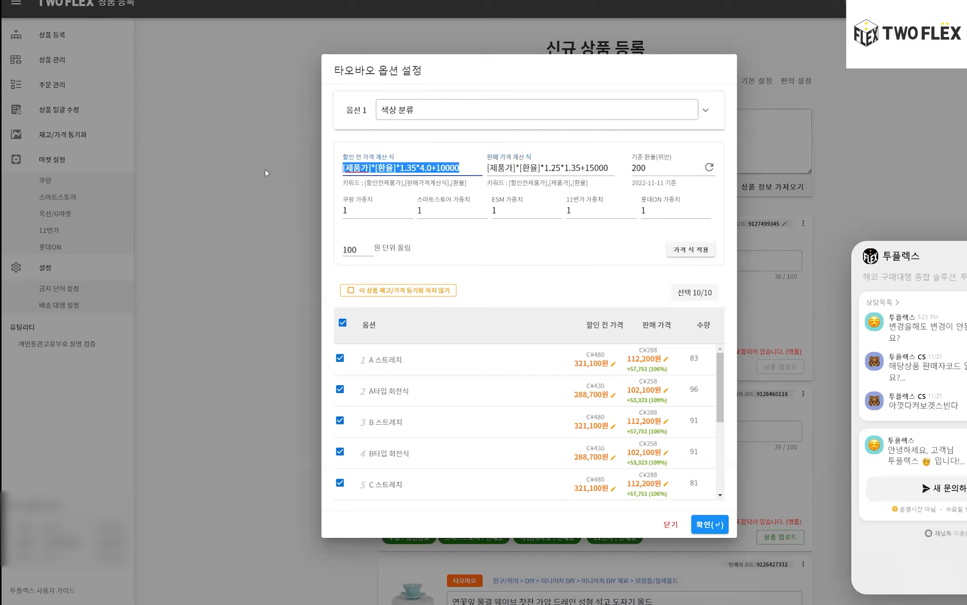
pyautogui.click(504, 162)
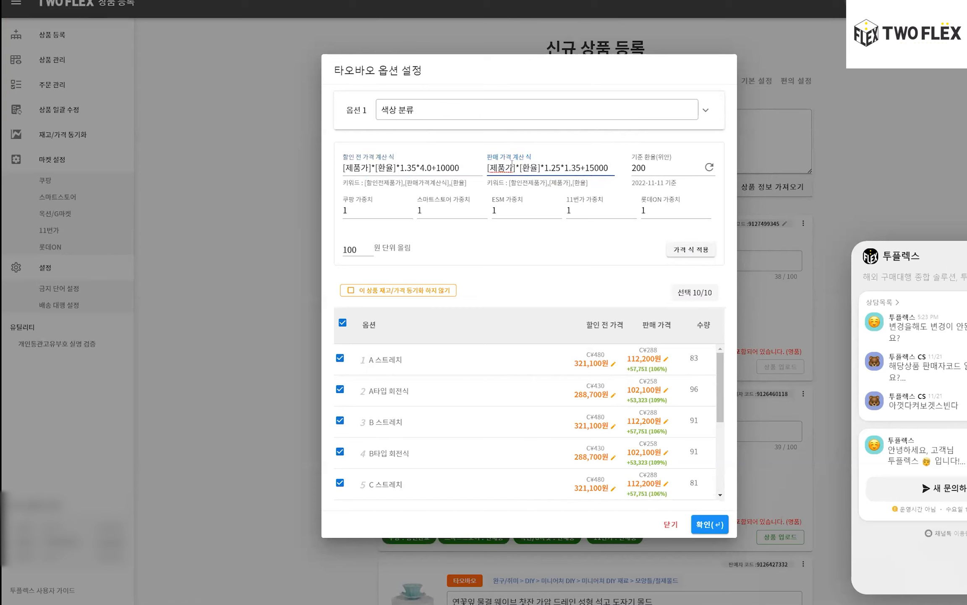
pyautogui.moveTo(560, 167); pyautogui.dragTo(647, 165)
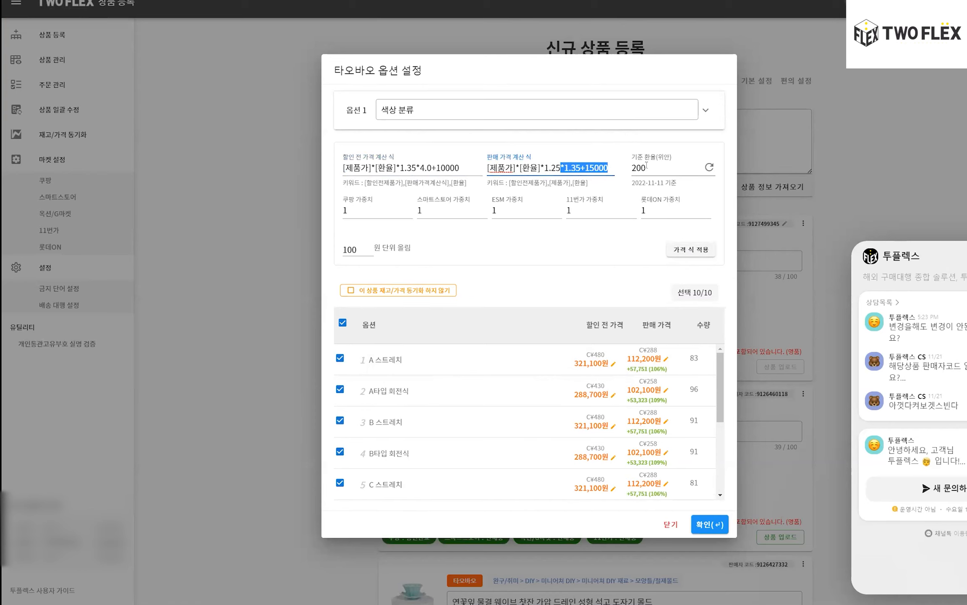
pyautogui.click(621, 167)
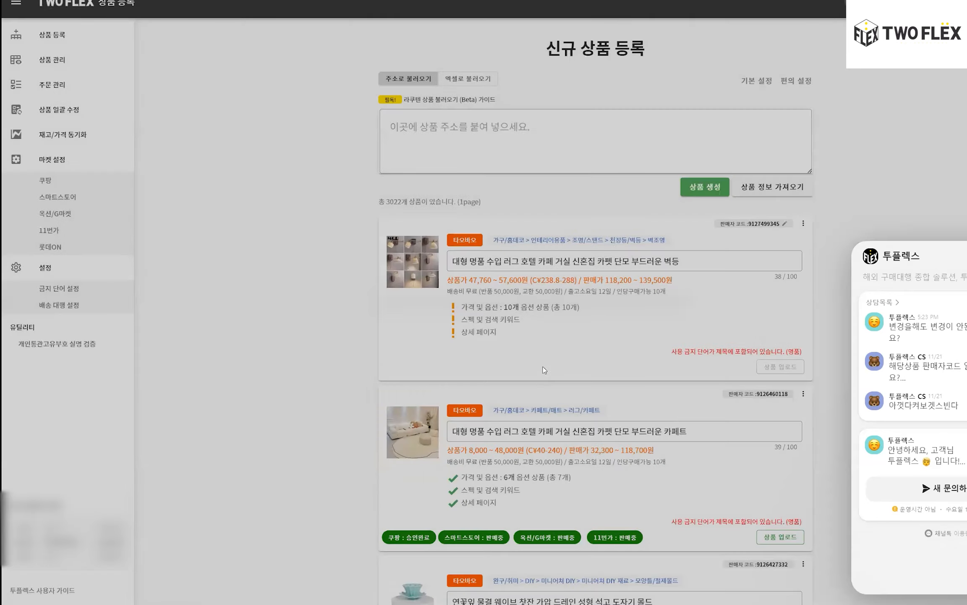
# Step: Reopen the first listing's price and option settings and delete the formula's trailing +15000
pyautogui.press('capslock')
pyautogui.click(521, 311)
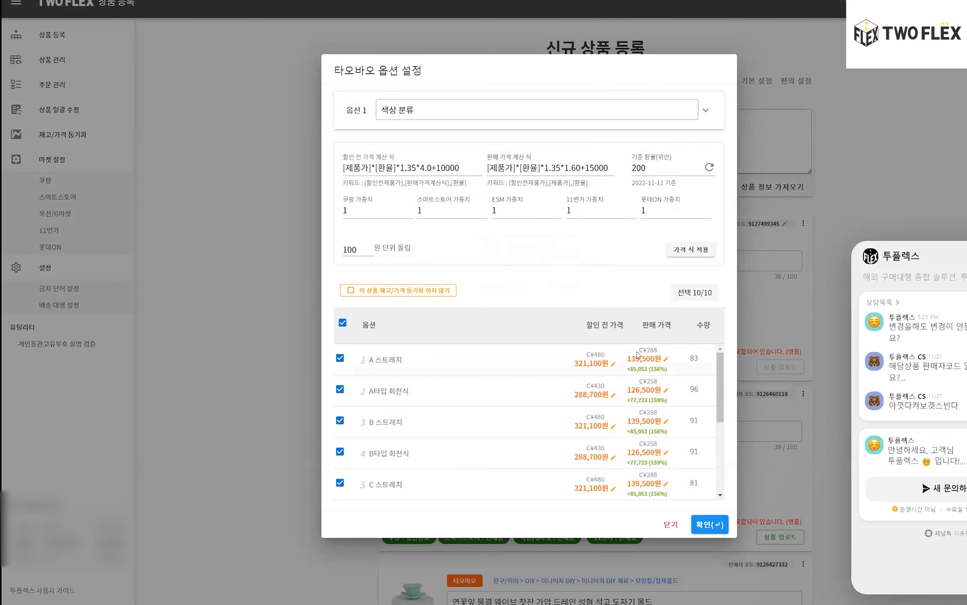
pyautogui.moveTo(635, 350); pyautogui.dragTo(659, 356)
pyautogui.click(641, 353)
pyautogui.click(571, 167)
pyautogui.moveTo(585, 167); pyautogui.dragTo(630, 170)
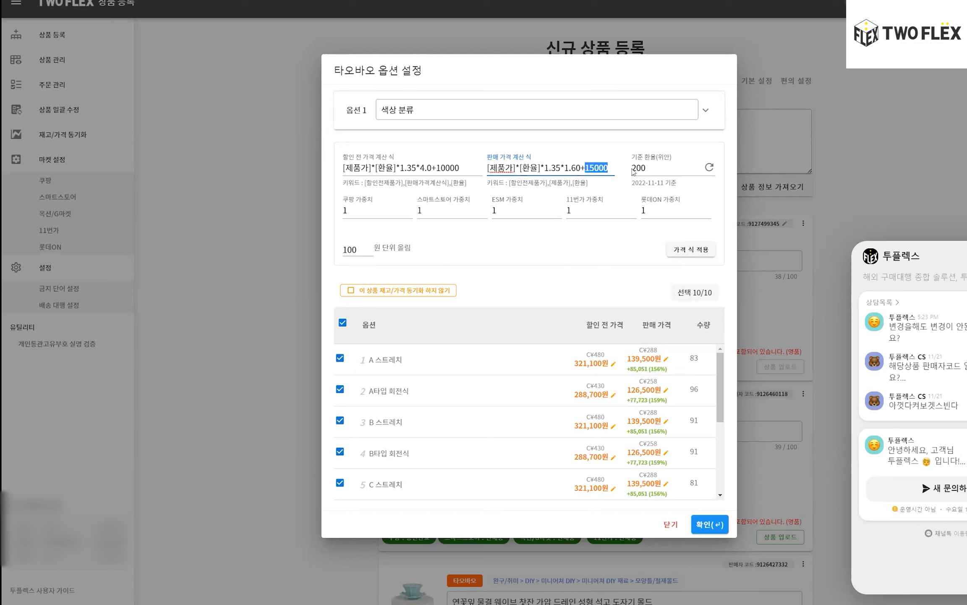
pyautogui.press('Right')
pyautogui.press('capslock')
pyautogui.keyDown('shift'); pyautogui.click(580, 163); pyautogui.keyUp('shift')
pyautogui.press('BackSpace')
pyautogui.hotkey('ctrl', 'a')
# Step: End the sale price formula with +10000, making it [제품가]*[환율]*1.35*1.60+10000
pyautogui.click(619, 166)
pyautogui.click(607, 169)
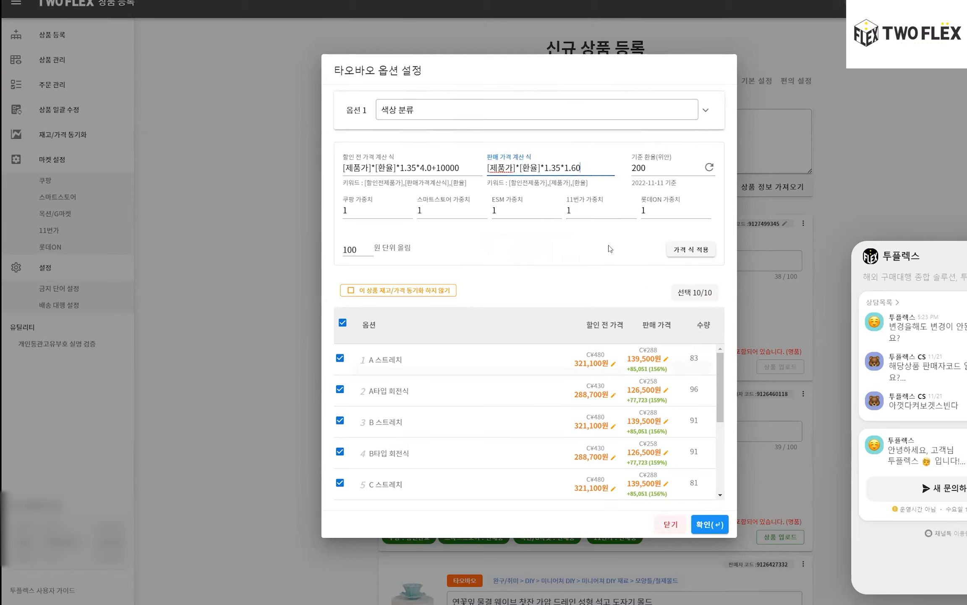
pyautogui.hotkey('ctrl', 'a')
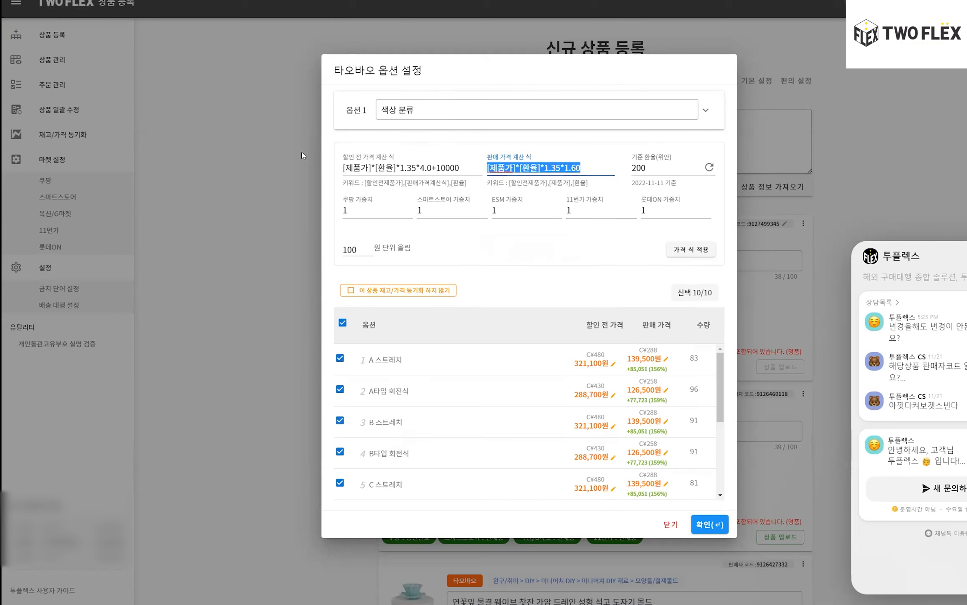
pyautogui.click(592, 166)
pyautogui.write('+')
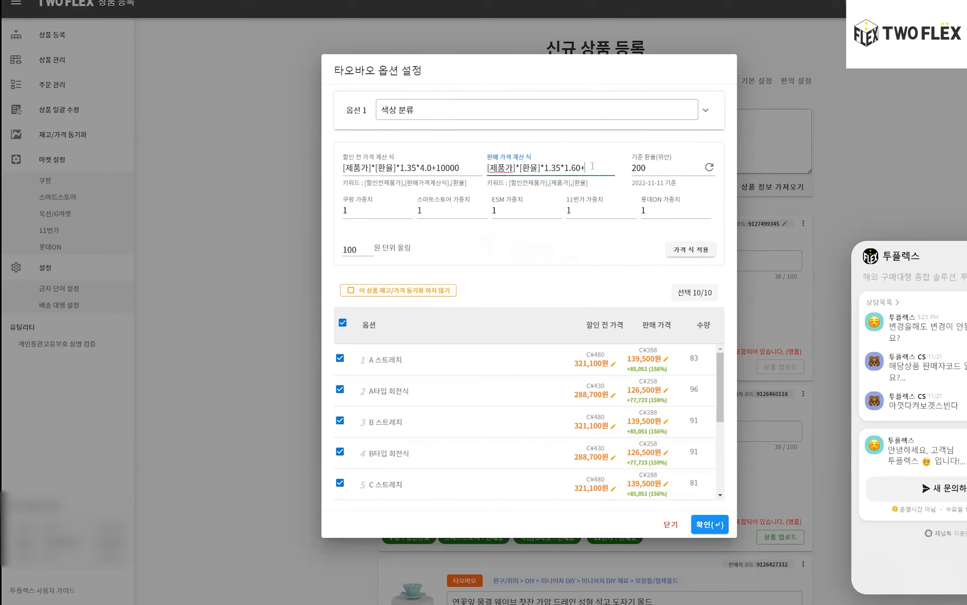
pyautogui.write('50000')
pyautogui.press('BackSpace')
pyautogui.press('BackSpace')
pyautogui.press('BackSpace')
pyautogui.press('BackSpace')
pyautogui.press('BackSpace')
pyautogui.write('15000000')
pyautogui.click(312, 144)
pyautogui.hotkey('ctrl', 'a')
pyautogui.click(583, 169)
pyautogui.press('capslock')
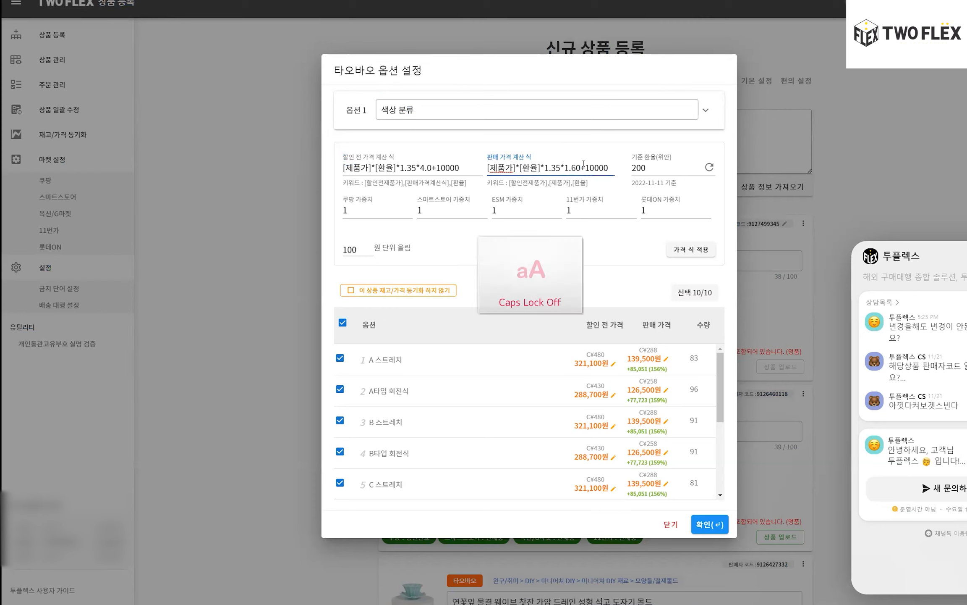
pyautogui.moveTo(582, 167); pyautogui.dragTo(631, 171)
# Step: Remove the trailing +10000 from the Taobao option sale-price formula
pyautogui.click(586, 164)
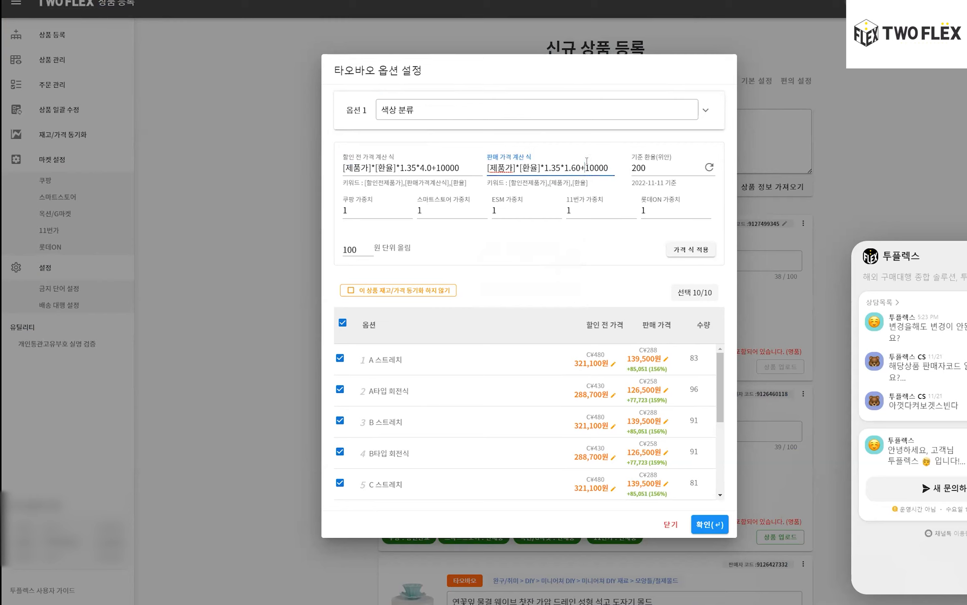
pyautogui.moveTo(542, 167); pyautogui.dragTo(614, 167)
pyautogui.click(588, 167)
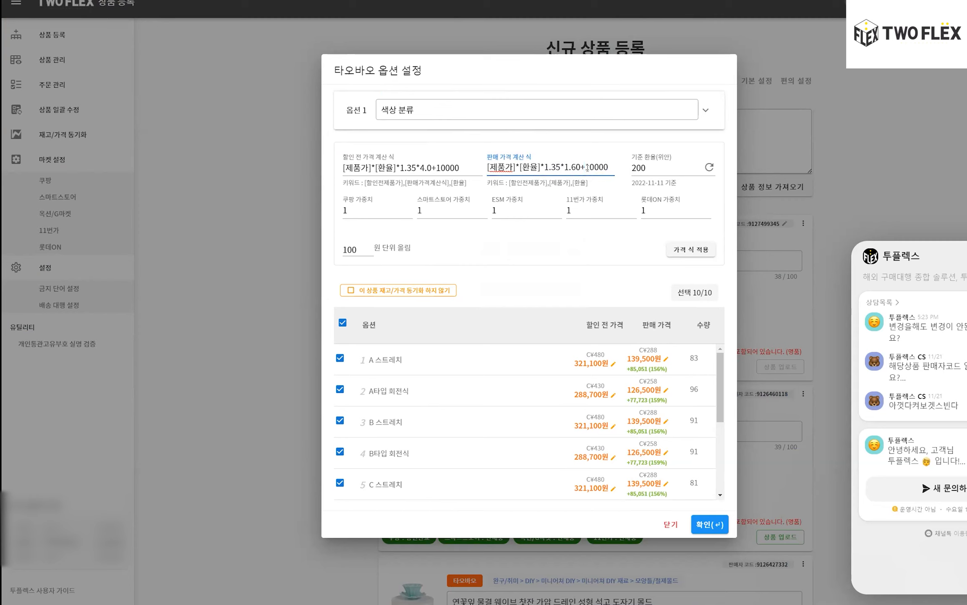
pyautogui.moveTo(611, 166); pyautogui.dragTo(586, 168)
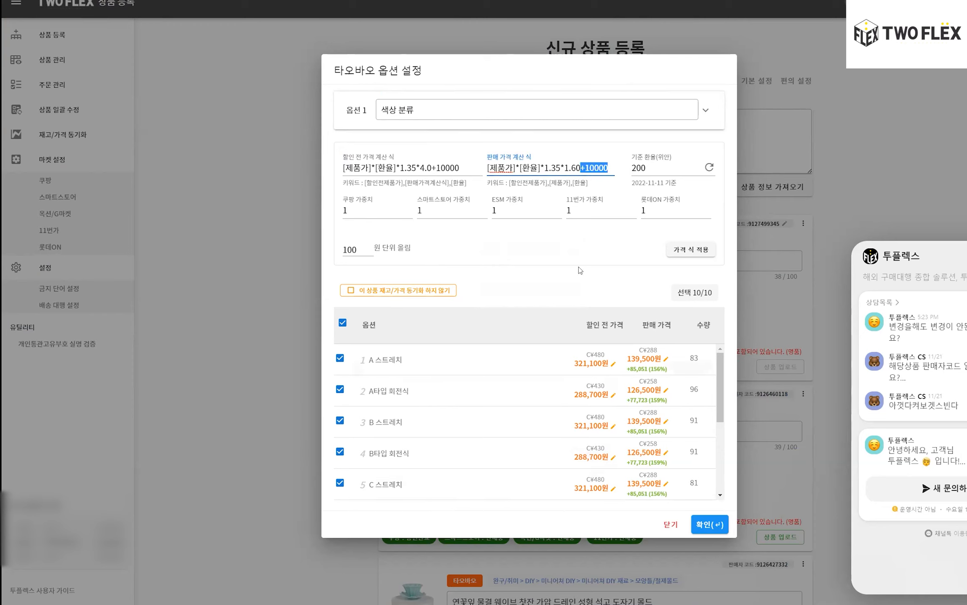
pyautogui.hotkey('ctrl', 'a')
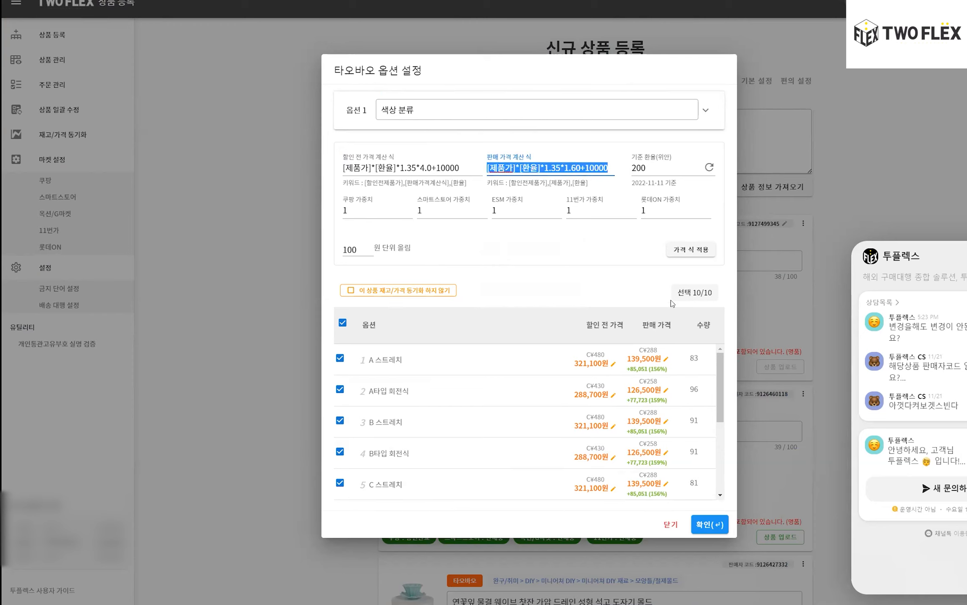
pyautogui.click(583, 167)
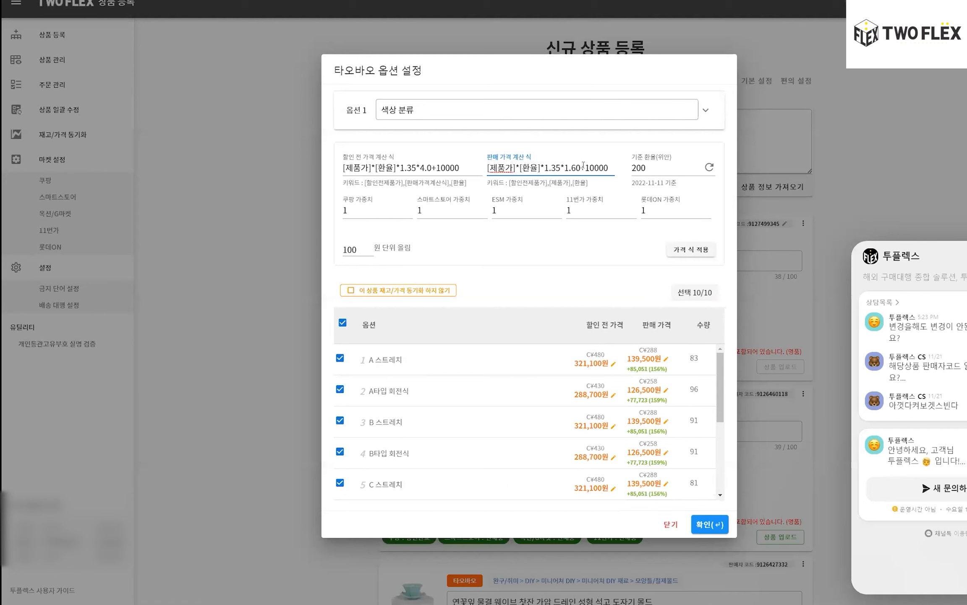
pyautogui.hotkey('shift', 'End')
pyautogui.press('Delete')
# Step: Change the multiplier to 1.25 and recalculate, then add +10000 back and recalculate
pyautogui.press('BackSpace')
pyautogui.press('BackSpace')
pyautogui.write('25')
pyautogui.click(691, 250)
pyautogui.click(590, 163)
pyautogui.write('+10000')
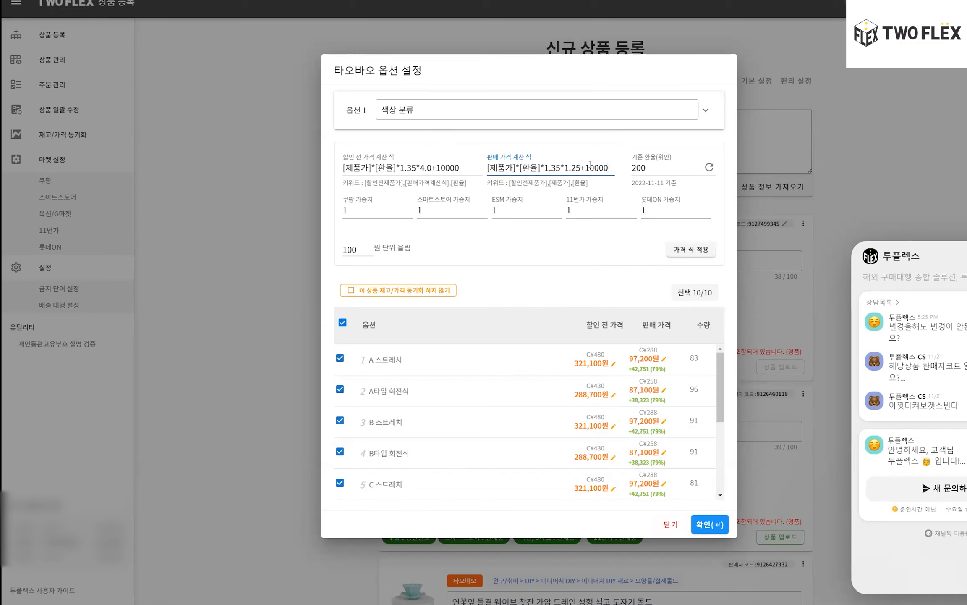
pyautogui.press('capslock')
pyautogui.click(702, 250)
# Step: Apply the final formula [제품가]*[환율]*1.35*1.35+10000, copy it, and close the dialog
pyautogui.click(578, 167)
pyautogui.press('BackSpace')
pyautogui.write('3')
pyautogui.click(692, 248)
pyautogui.tripleClick(581, 168)
pyautogui.hotkey('ctrl', 'c')
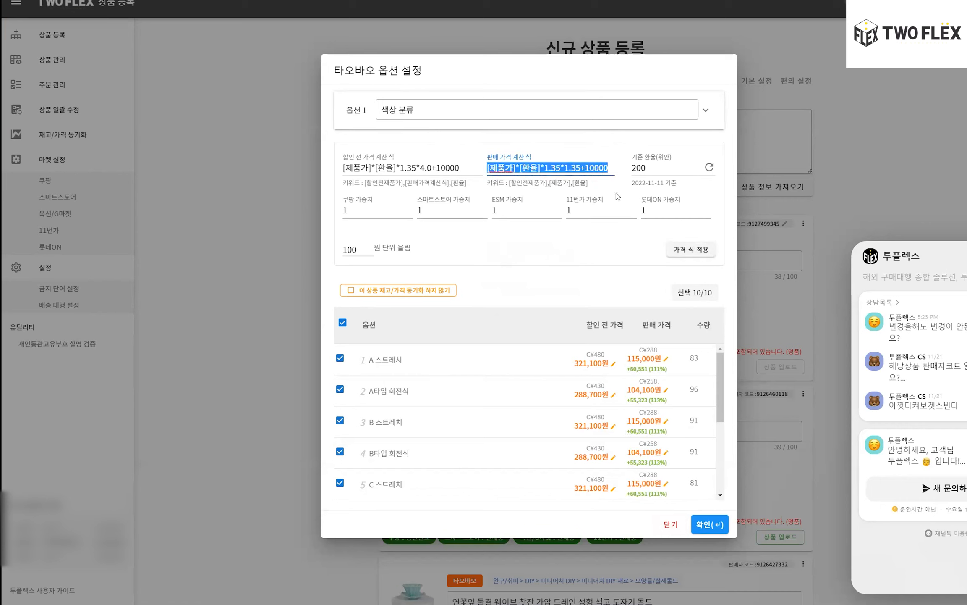
pyautogui.click(666, 525)
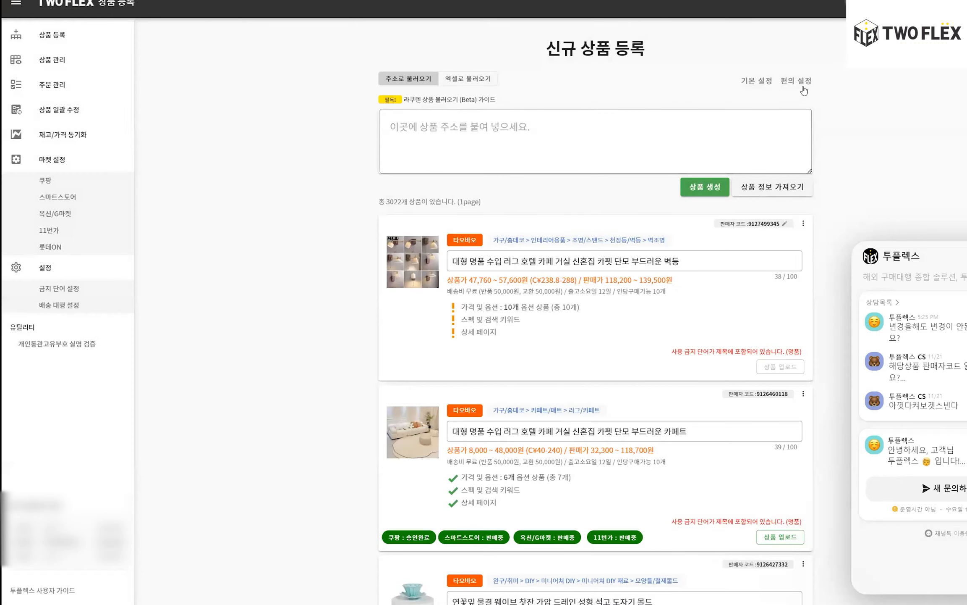
pyautogui.click(751, 80)
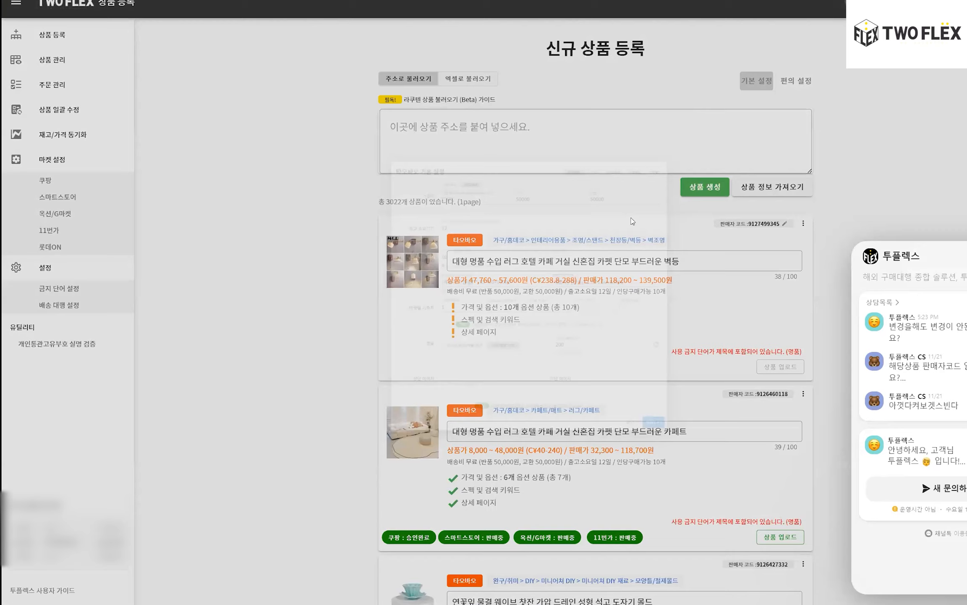
pyautogui.tripleClick(622, 271)
pyautogui.hotkey('ctrl', 'v')
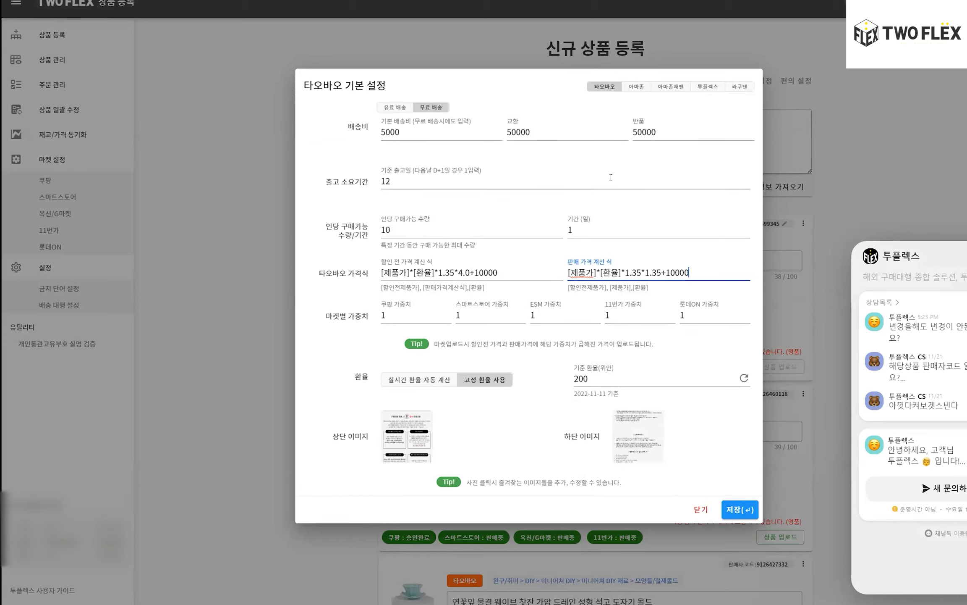
pyautogui.click(397, 108)
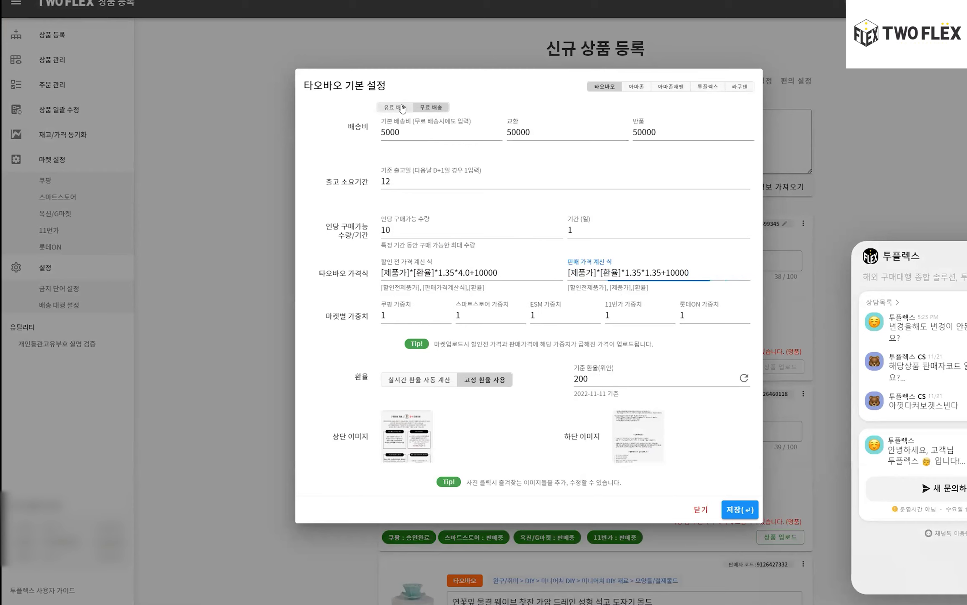
pyautogui.click(432, 108)
pyautogui.click(637, 86)
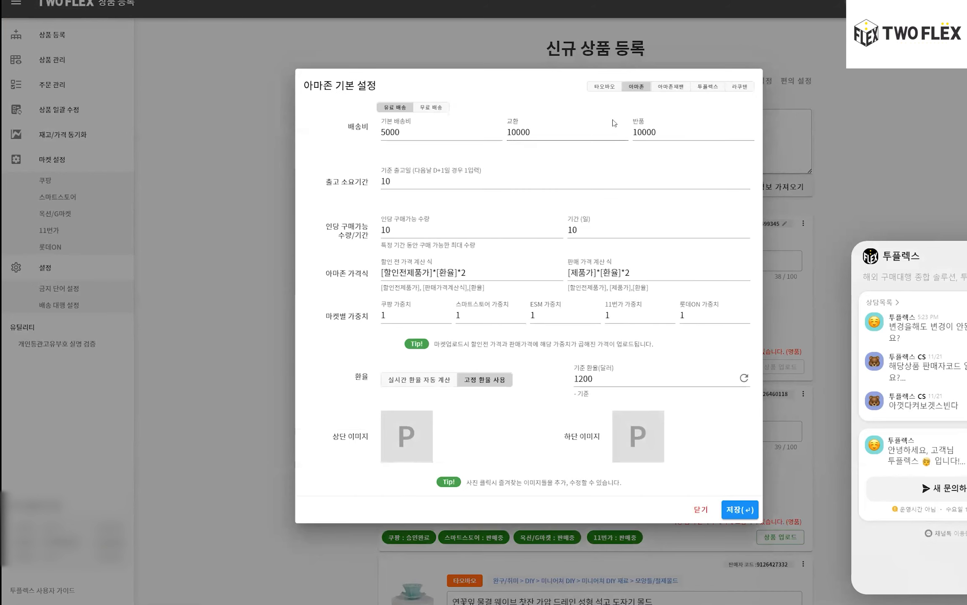
pyautogui.click(604, 87)
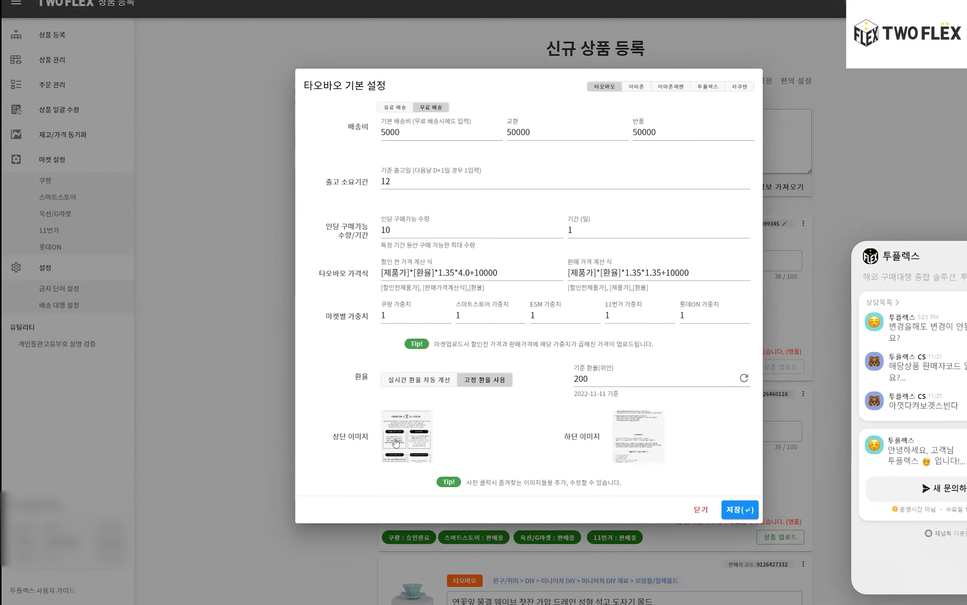
pyautogui.click(695, 512)
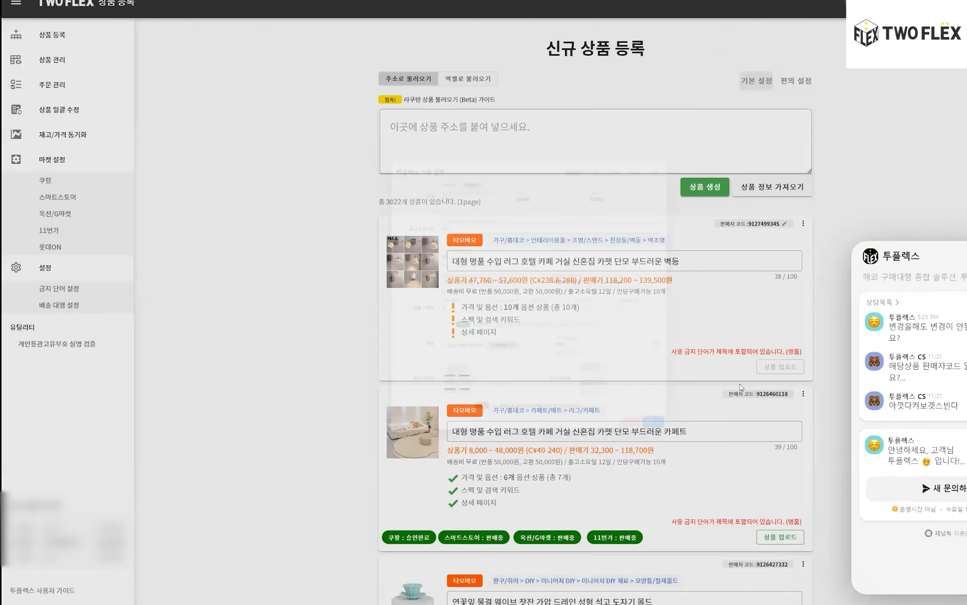
pyautogui.scroll(-8, 739, 384)
pyautogui.scroll(-4, 785, 364)
pyautogui.click(776, 493)
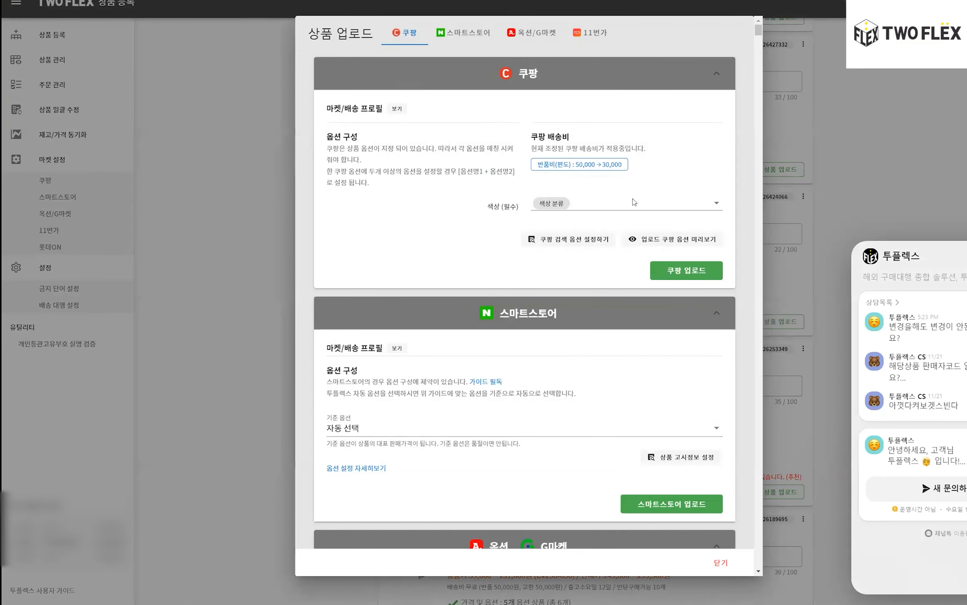
pyautogui.scroll(-3, 670, 274)
pyautogui.scroll(-20, 678, 336)
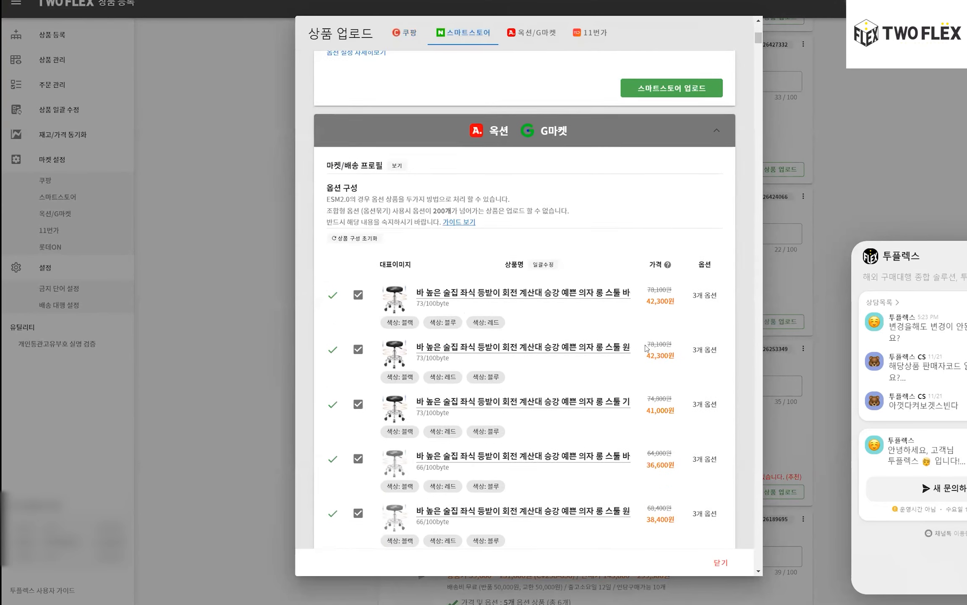
pyautogui.scroll(-20, 653, 281)
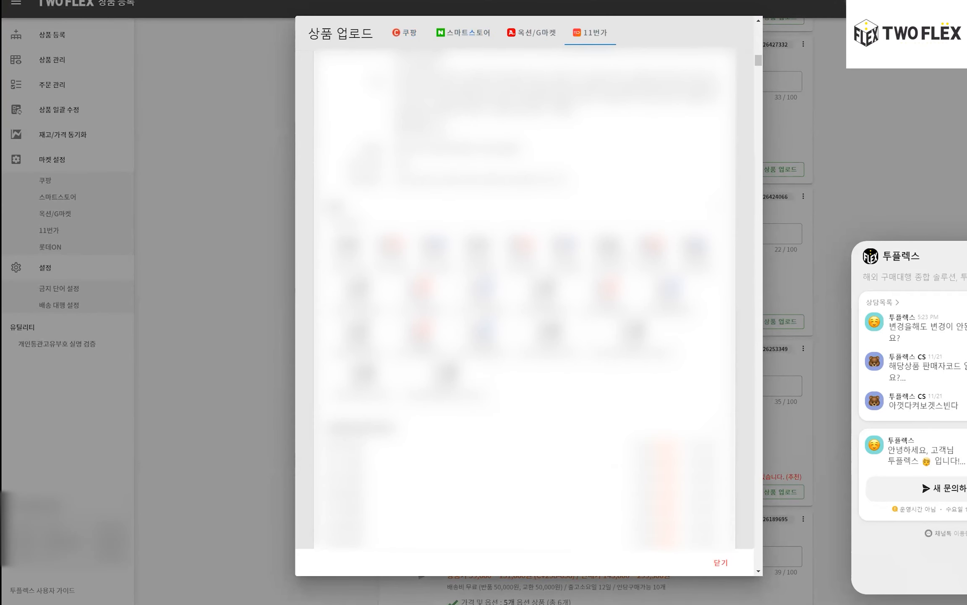
pyautogui.scroll(-20, 630, 279)
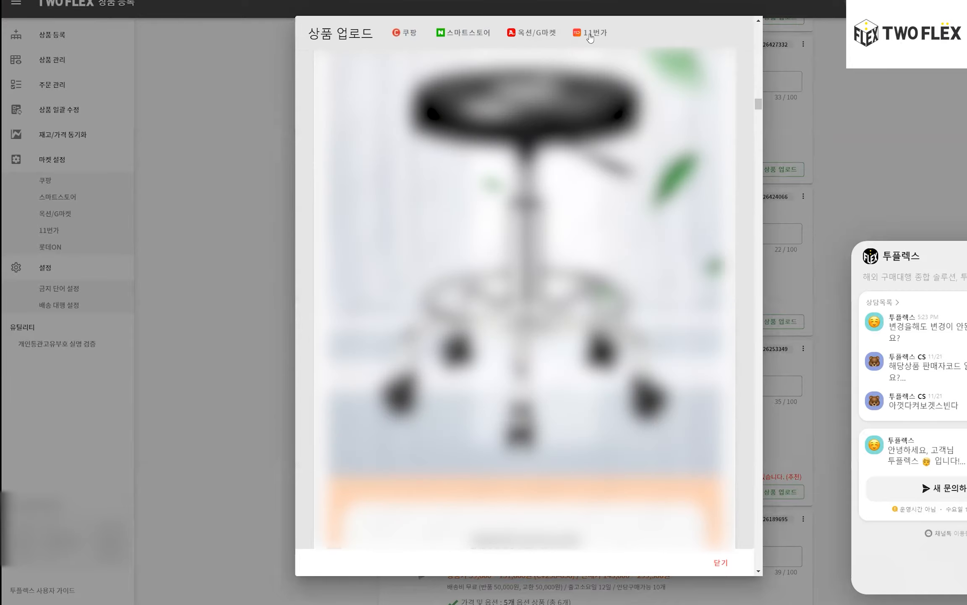
pyautogui.scroll(-20, 762, 129)
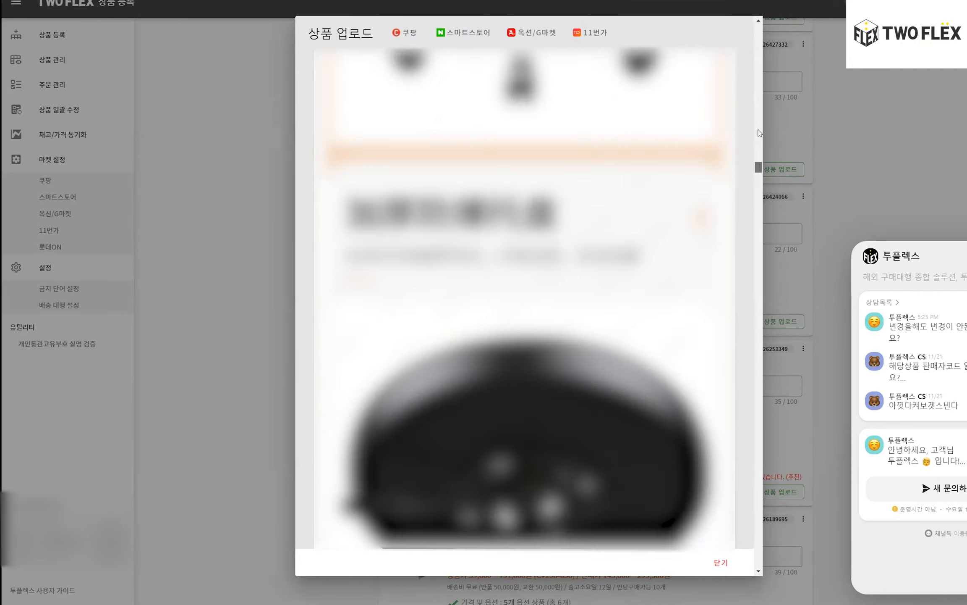
pyautogui.scroll(-20, 761, 227)
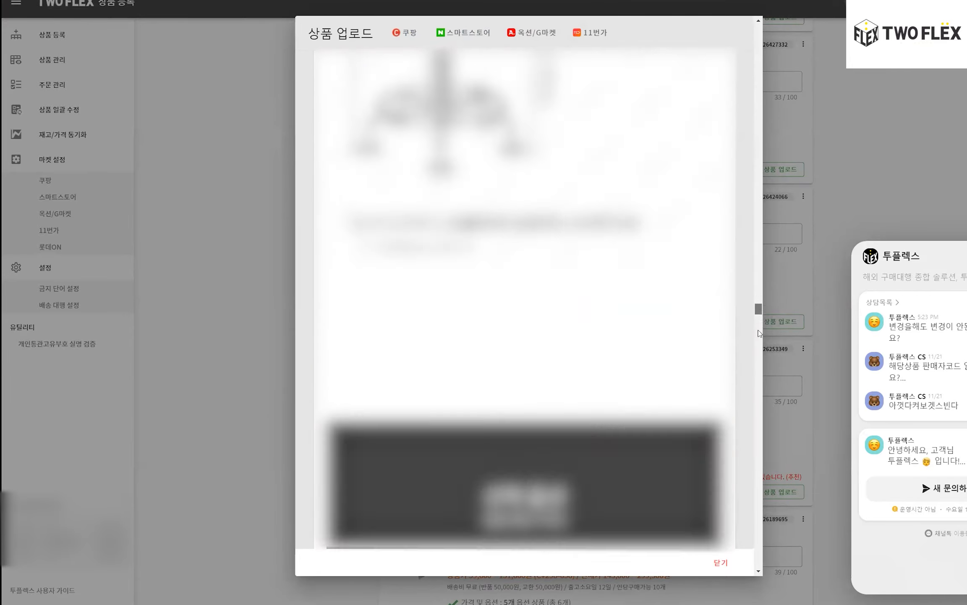
pyautogui.scroll(-20, 754, 423)
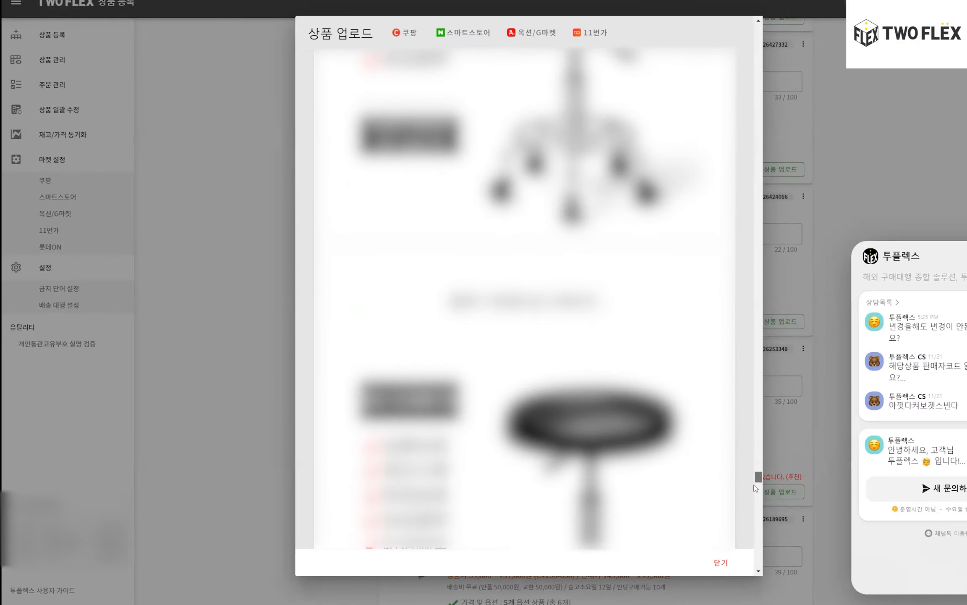
pyautogui.scroll(-5, 753, 522)
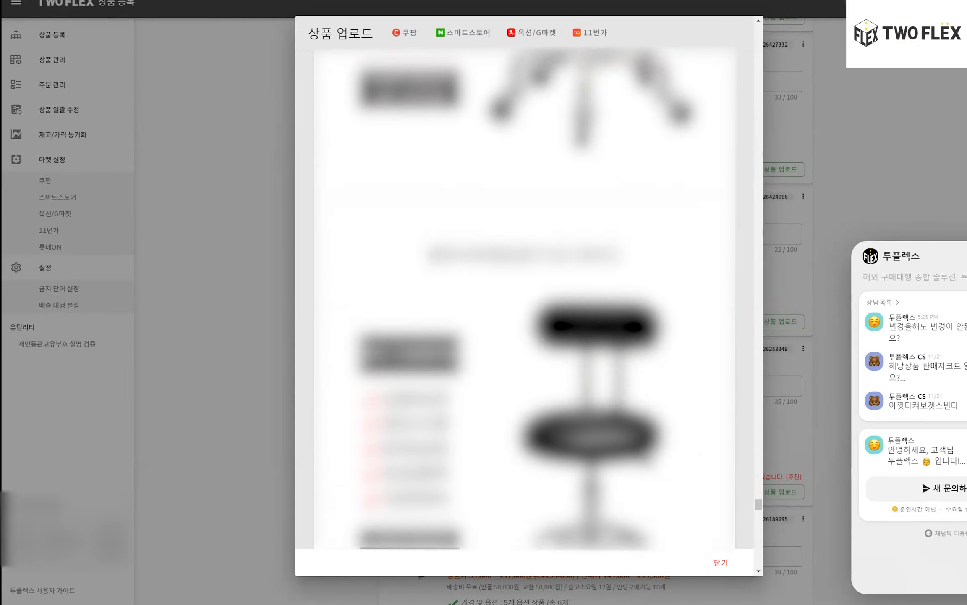
pyautogui.scroll(-15, 525, 294)
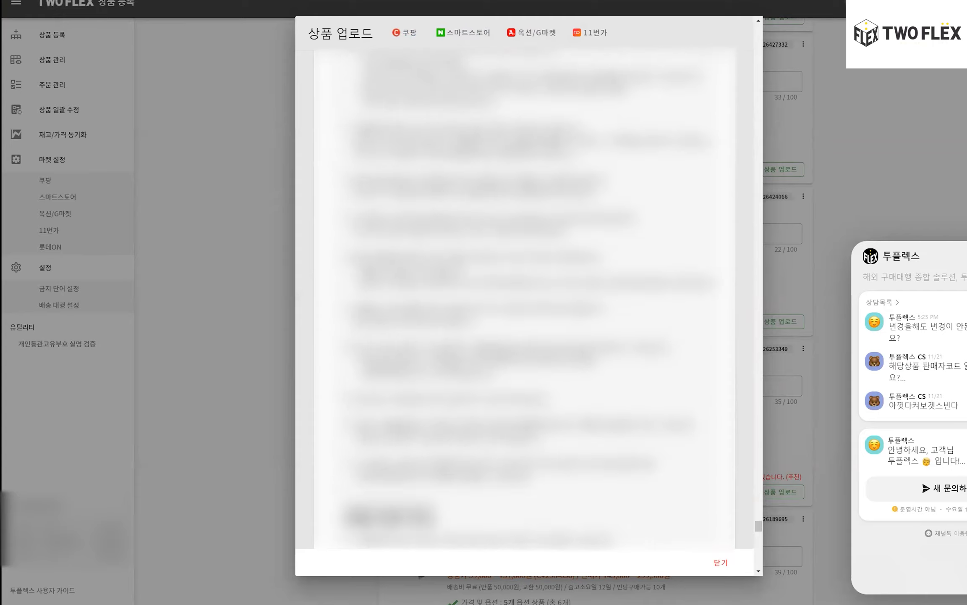
pyautogui.scroll(-15, 525, 294)
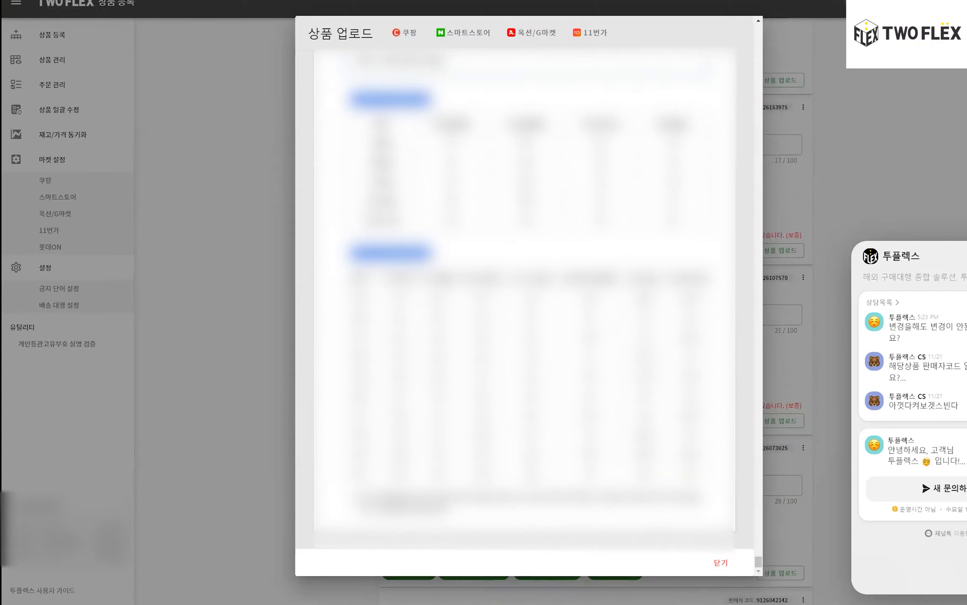
pyautogui.scroll(5, 525, 294)
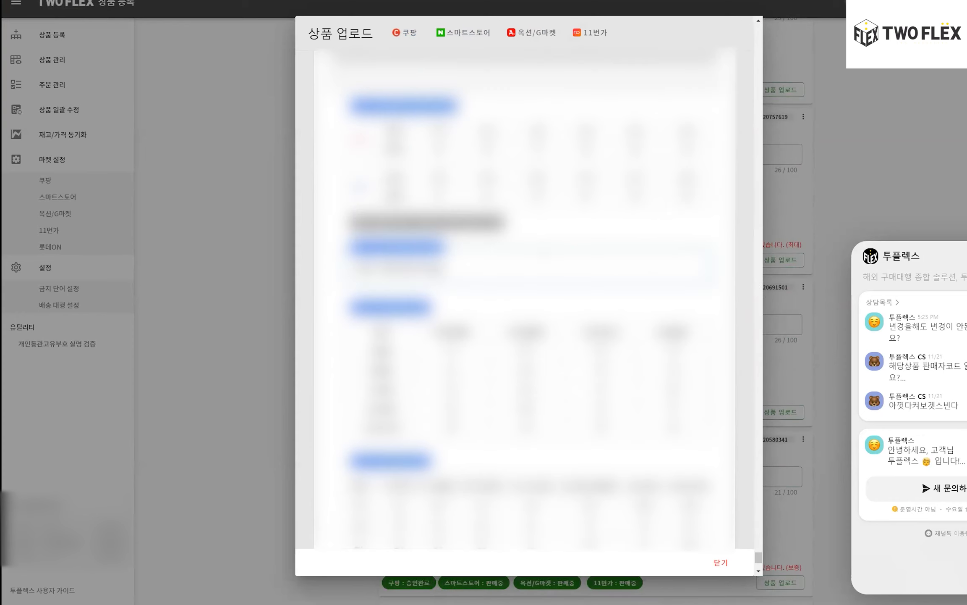
pyautogui.scroll(10, 525, 294)
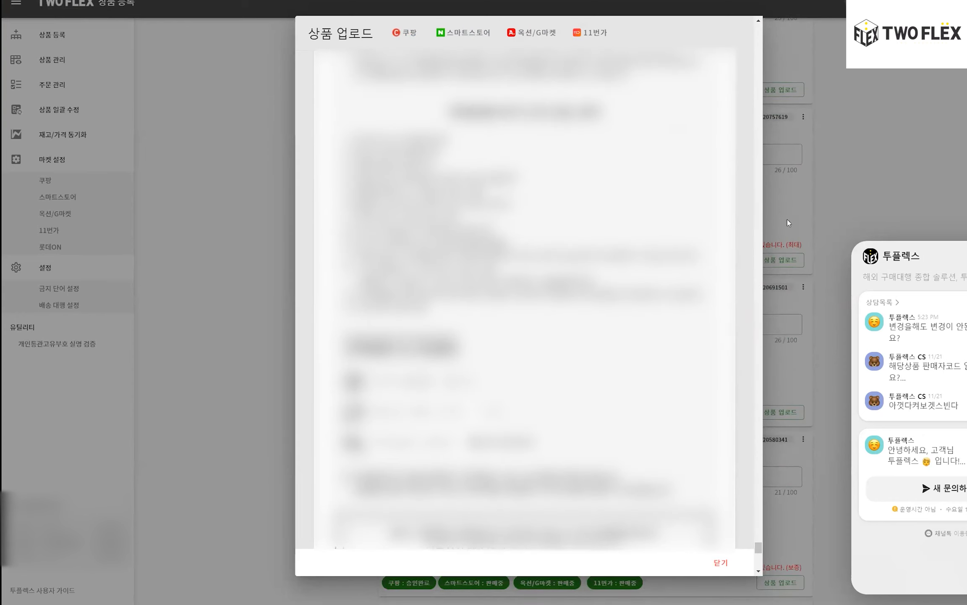
pyautogui.click(721, 562)
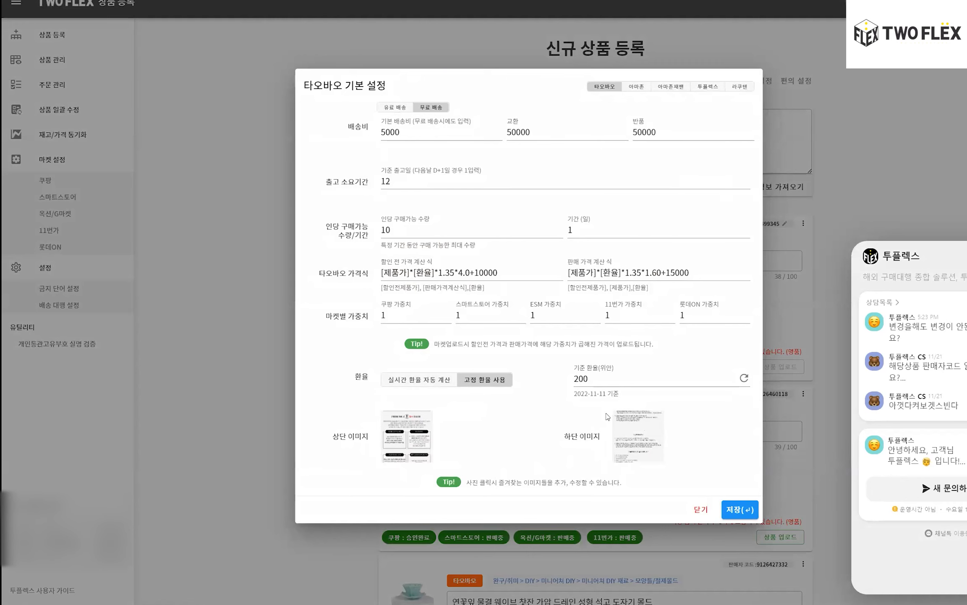
# Step: Open the bottom image editor but cancel choosing a replacement, keeping the existing image
pyautogui.click(634, 437)
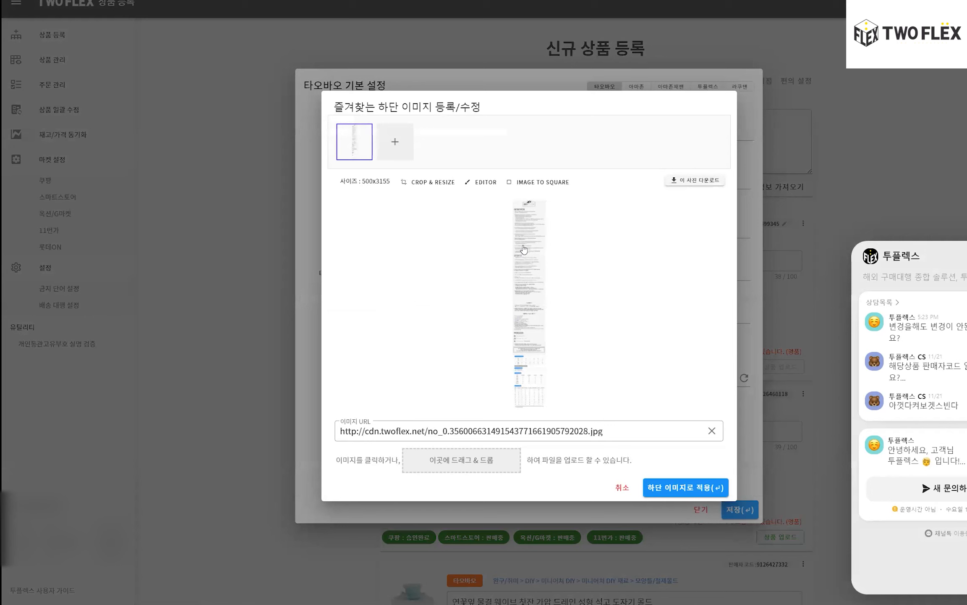
pyautogui.click(531, 240)
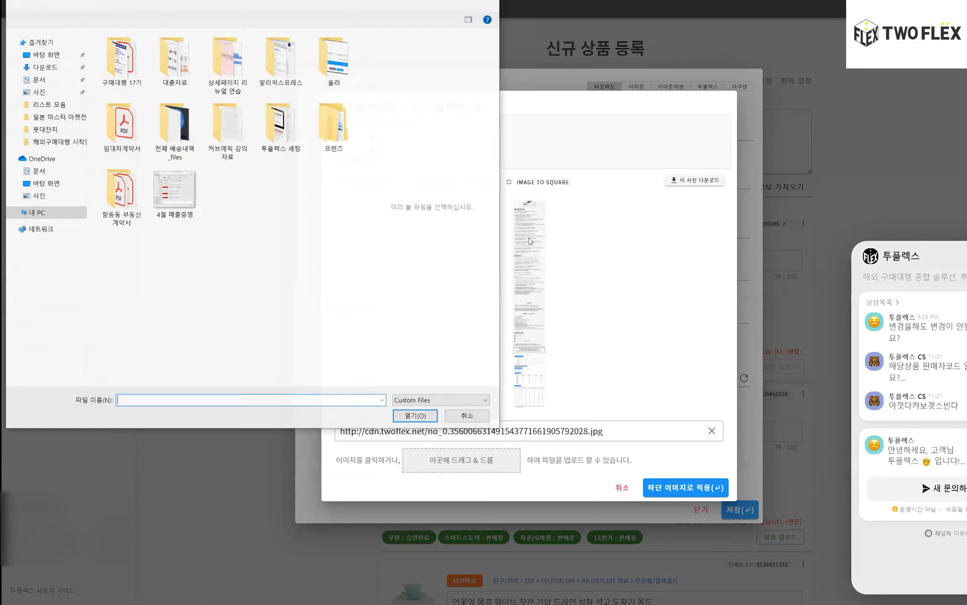
pyautogui.click(467, 416)
# Step: Toggle between paid and free shipping, ending on free shipping with the 5000 fee kept
pyautogui.click(399, 108)
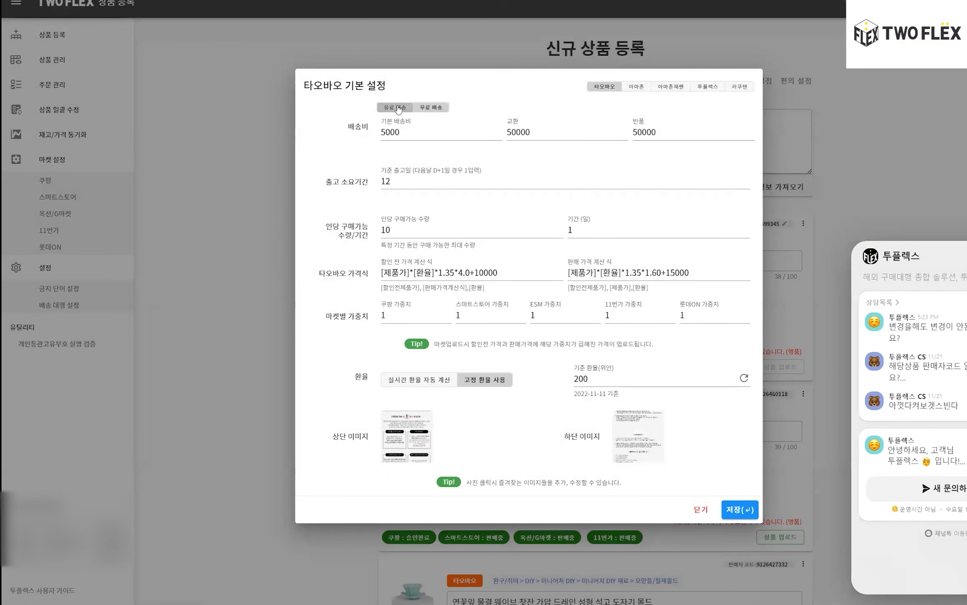
pyautogui.click(428, 108)
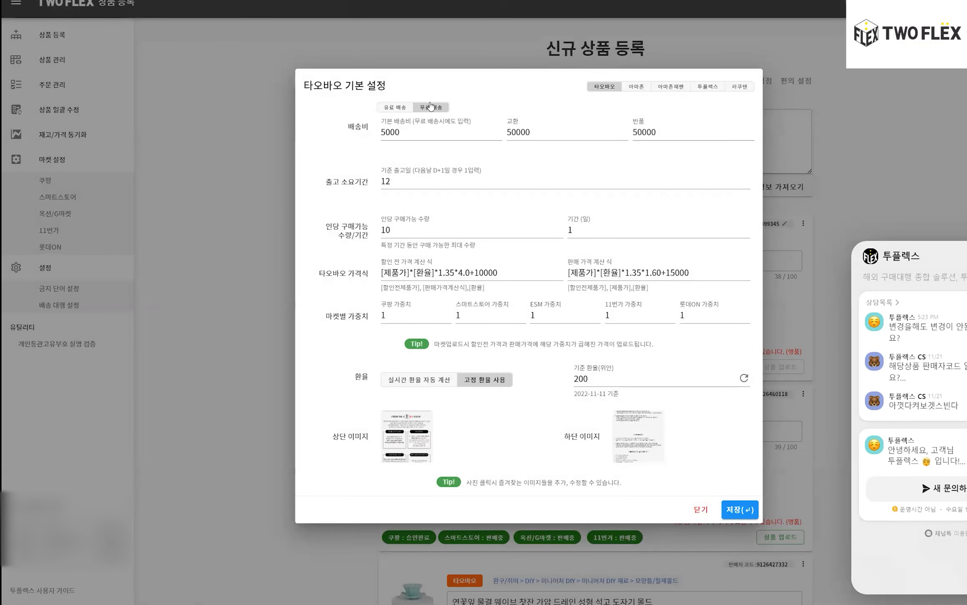
pyautogui.click(396, 108)
pyautogui.click(414, 128)
pyautogui.click(433, 110)
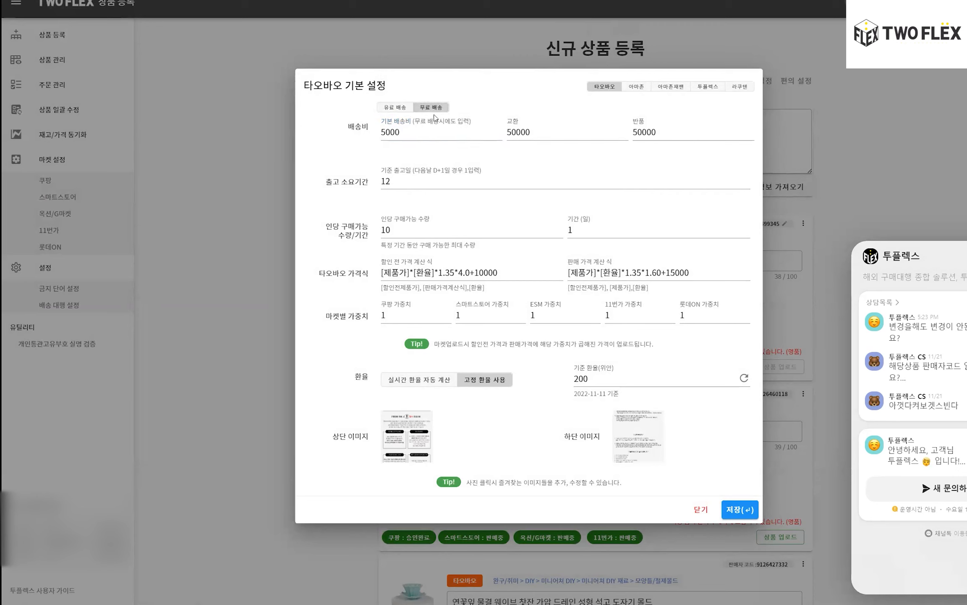
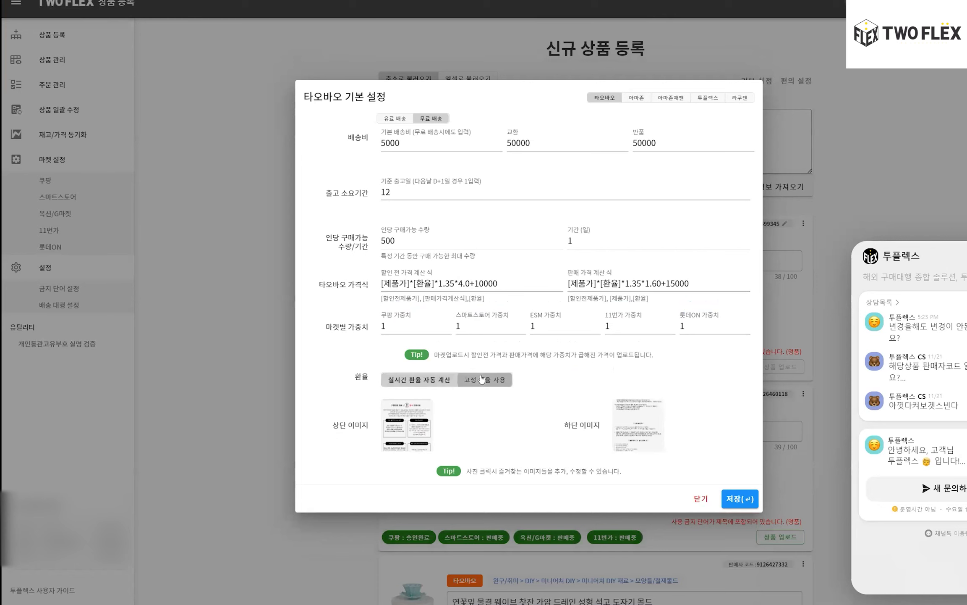
# Step: Switch Taobao pricing to a fixed 200-yuan base exchange rate and save the default settings
pyautogui.click(646, 379)
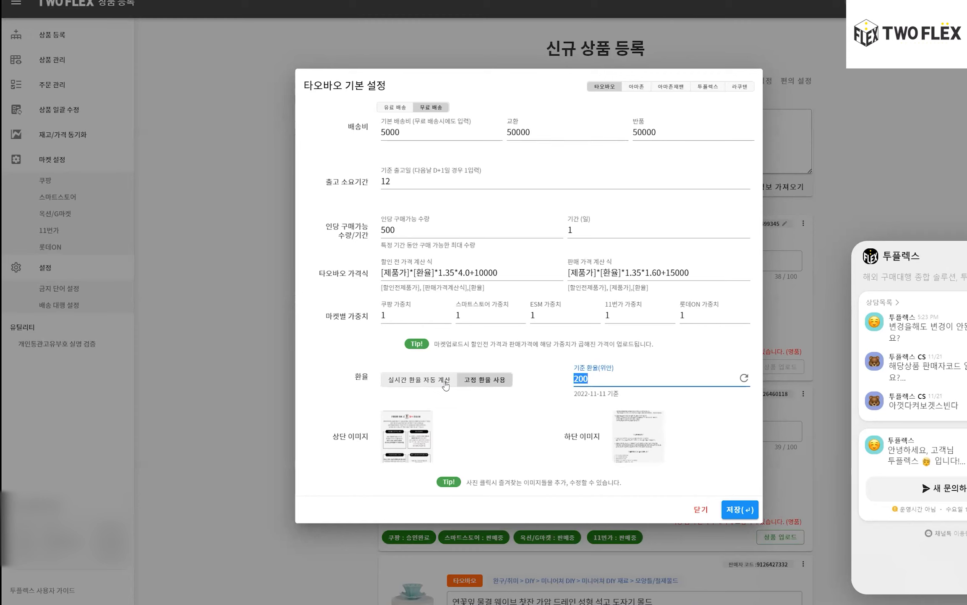
pyautogui.write('20000')
pyautogui.press('BackSpace')
pyautogui.write('1000')
pyautogui.hotkey('ctrl', 'a')
pyautogui.write('160')
pyautogui.hotkey('ctrl', 'a')
pyautogui.write('200')
pyautogui.hotkey('ctrl', 'a')
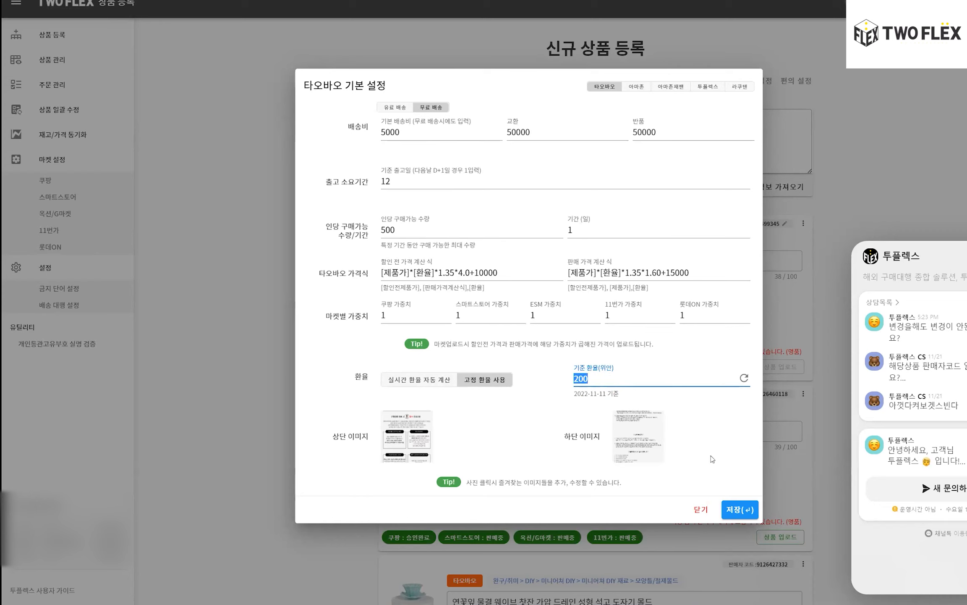
pyautogui.click(738, 510)
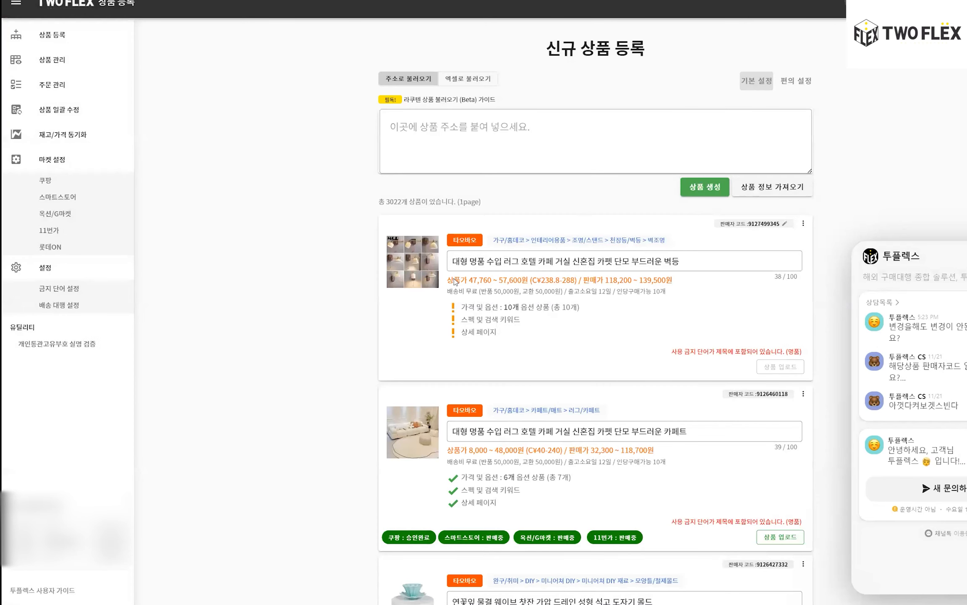
# Step: Select part of the first product's title in the product list
pyautogui.press('capslock')
pyautogui.click(500, 160)
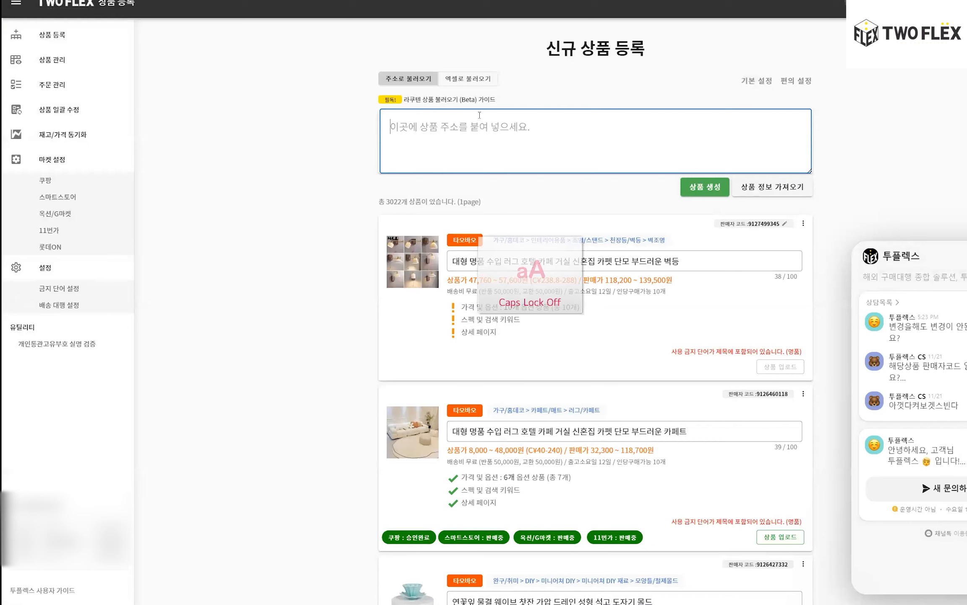
pyautogui.click(424, 254)
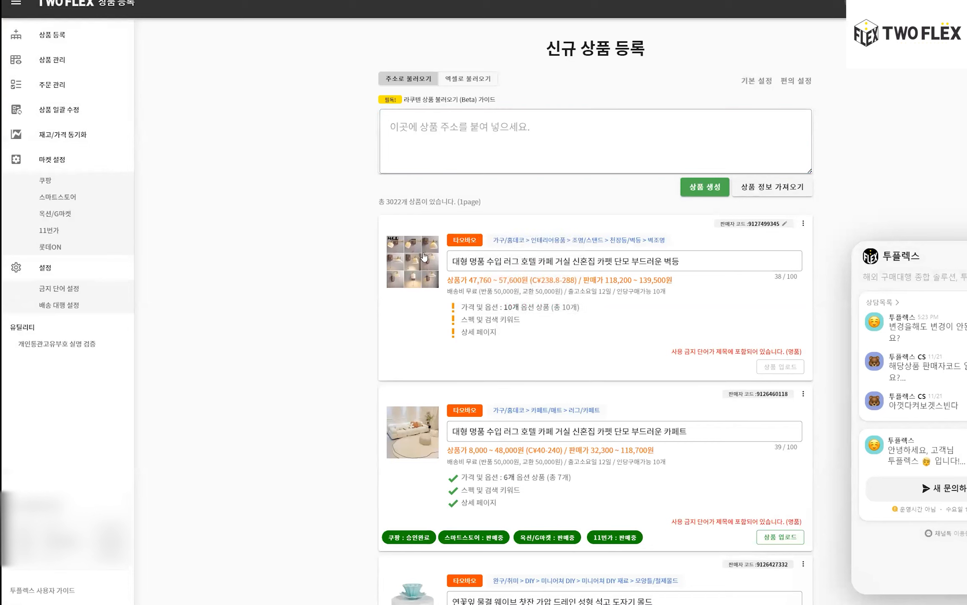
pyautogui.click(464, 254)
pyautogui.moveTo(665, 261); pyautogui.dragTo(435, 262)
# Step: Delete all detailed spec rows from the first listing's specs and keywords, then confirm
pyautogui.click(472, 323)
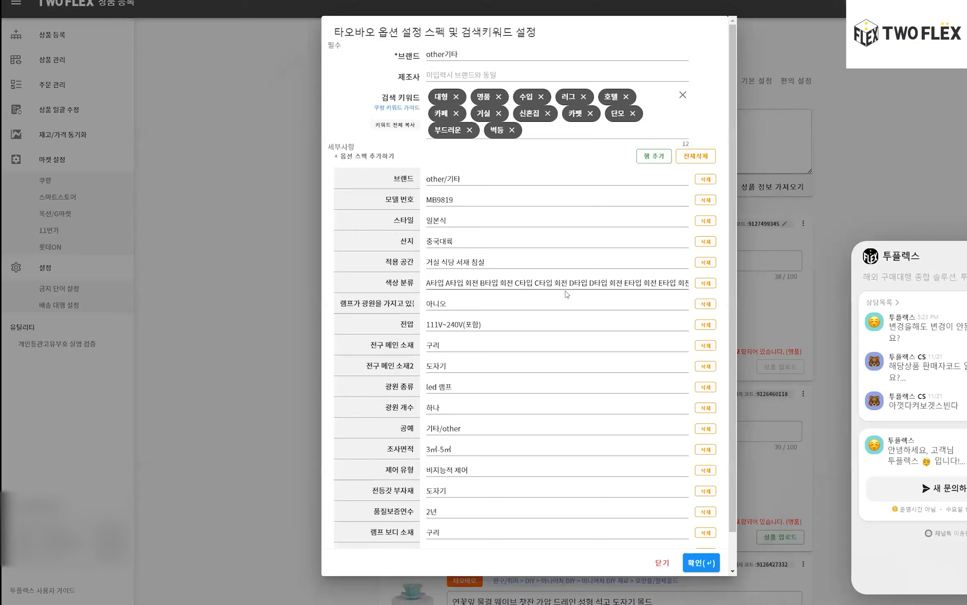
pyautogui.scroll(-3, 566, 294)
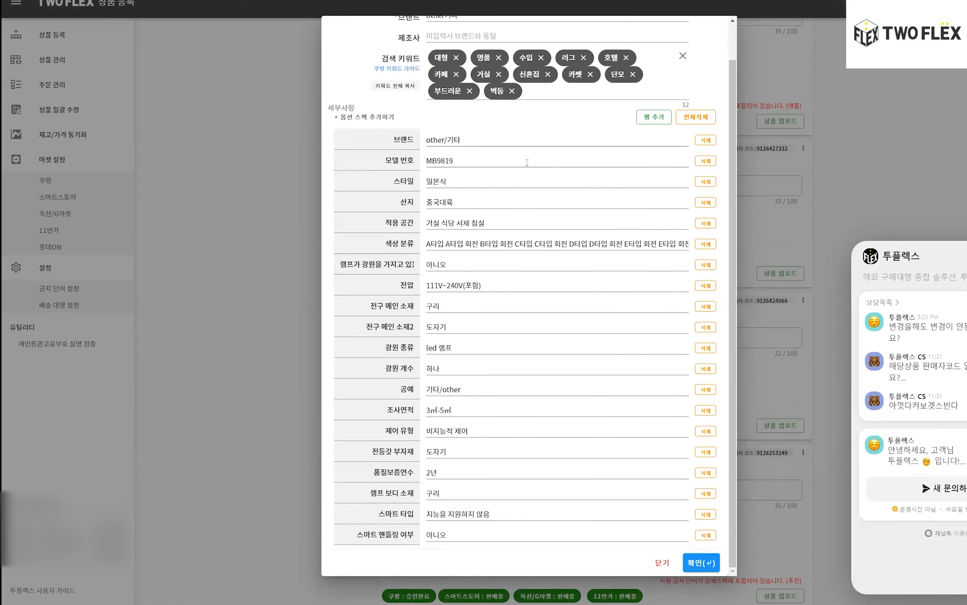
pyautogui.scroll(3, 528, 164)
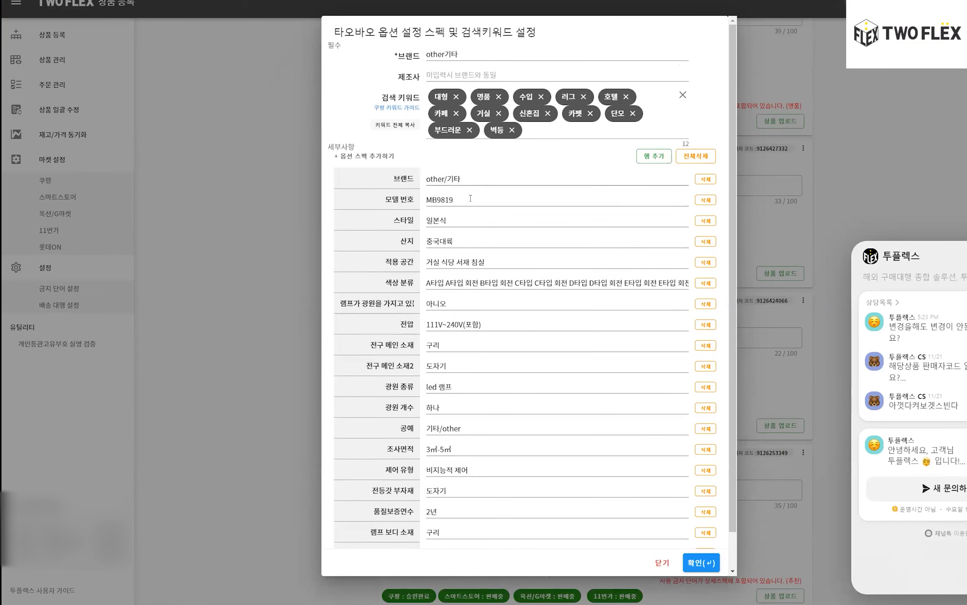
pyautogui.click(705, 179)
pyautogui.scroll(-3, 623, 311)
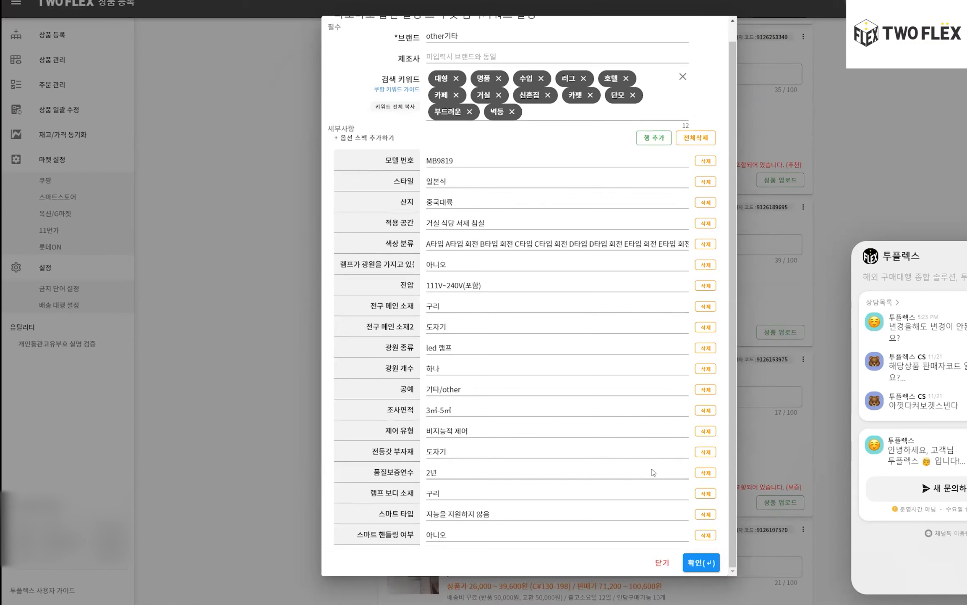
pyautogui.scroll(1, 659, 387)
pyautogui.click(689, 162)
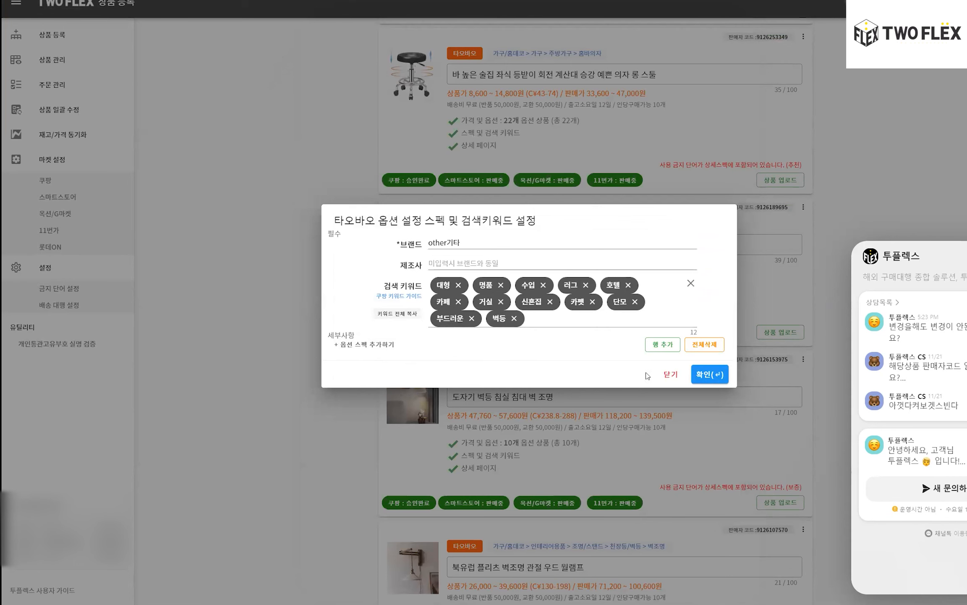
pyautogui.click(709, 374)
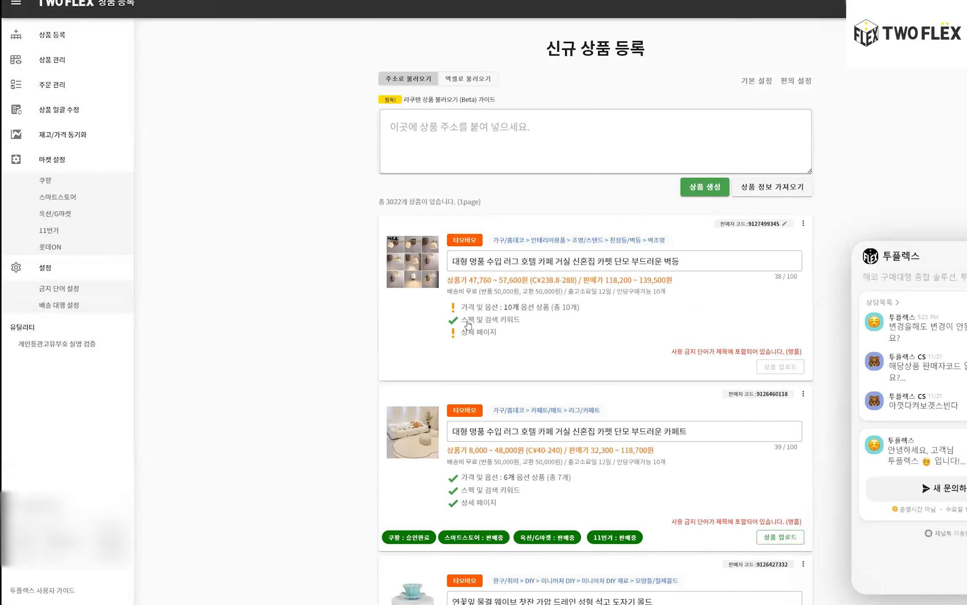
# Step: Inspect the first product's option names, such as A 스트레치, and close without changes
pyautogui.click(525, 307)
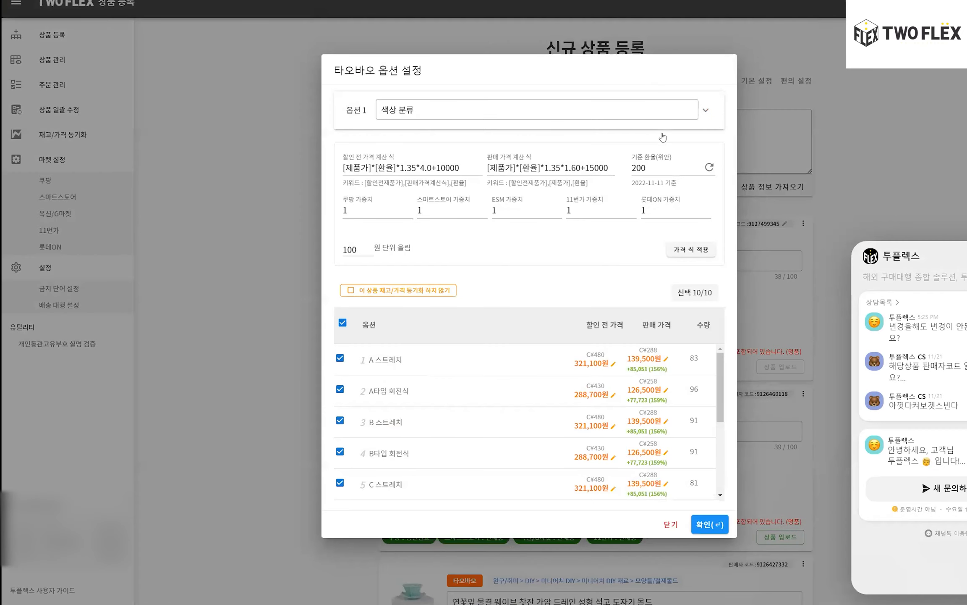
pyautogui.click(700, 116)
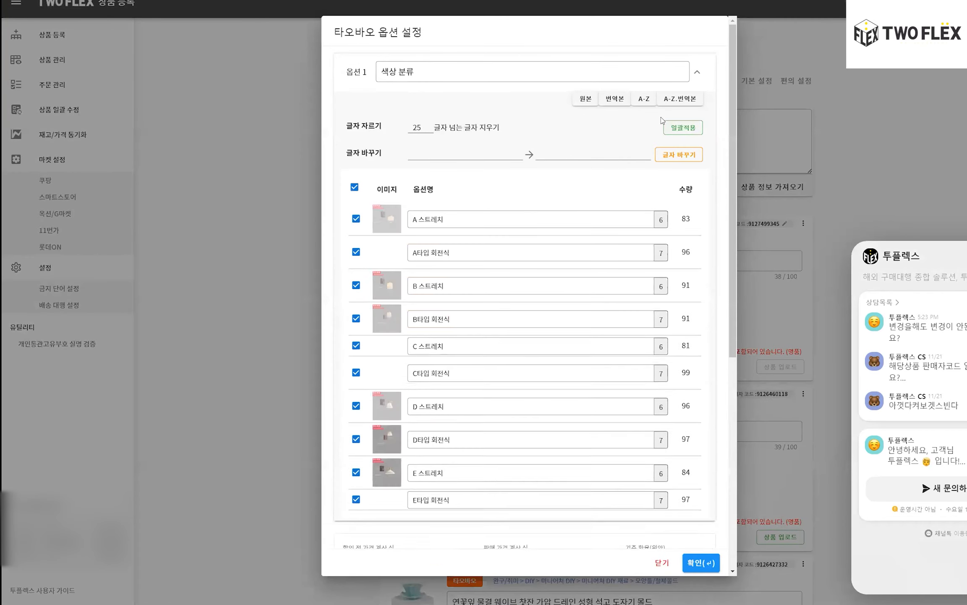
pyautogui.click(504, 219)
pyautogui.scroll(-5, 505, 218)
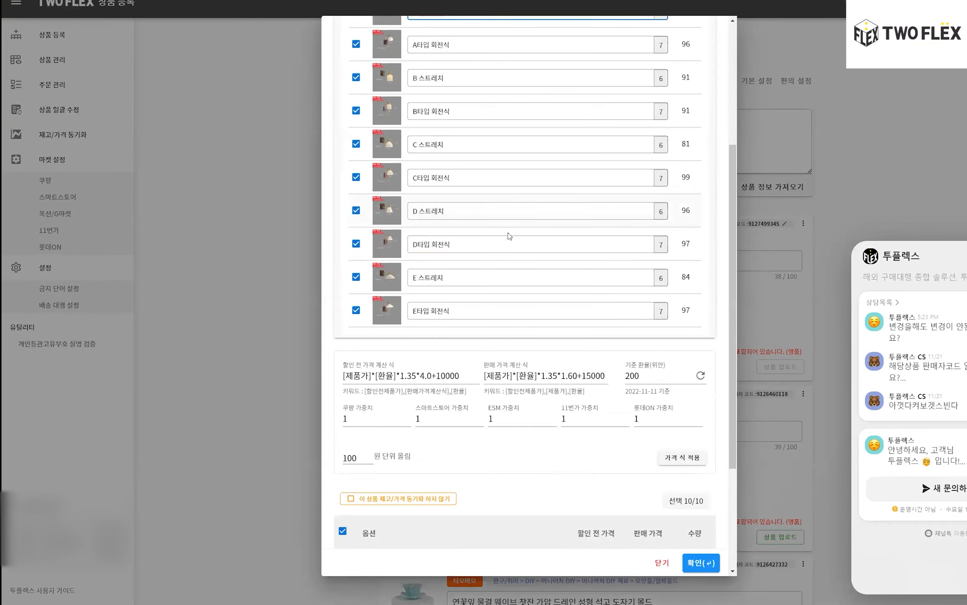
pyautogui.scroll(3, 508, 232)
pyautogui.doubleClick(428, 116)
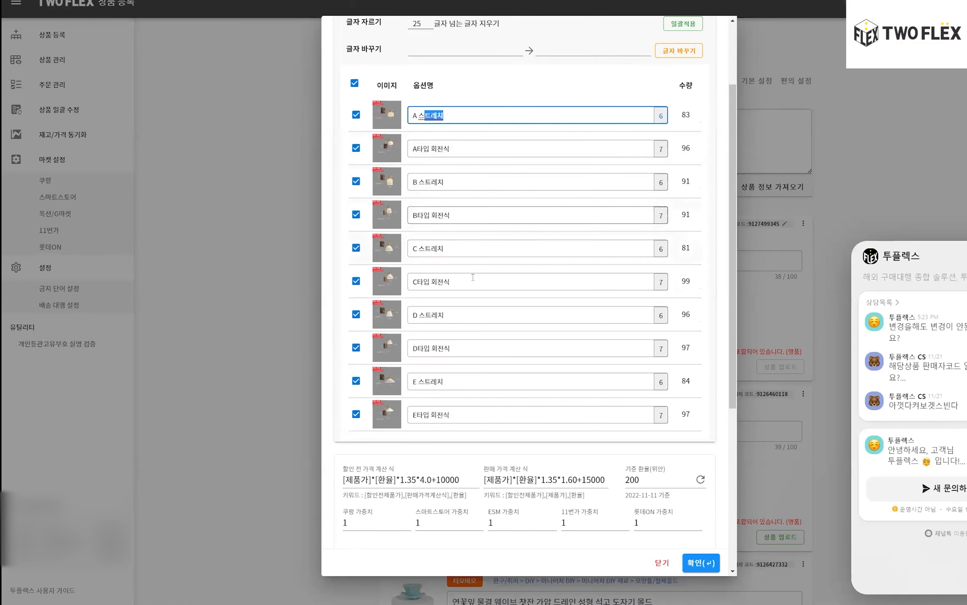
pyautogui.scroll(-7, 561, 389)
pyautogui.click(661, 561)
# Step: In the carpet listing's option settings, exclude the 커스텀사이즈 size option
pyautogui.scroll(-6, 503, 327)
pyautogui.scroll(2, 505, 333)
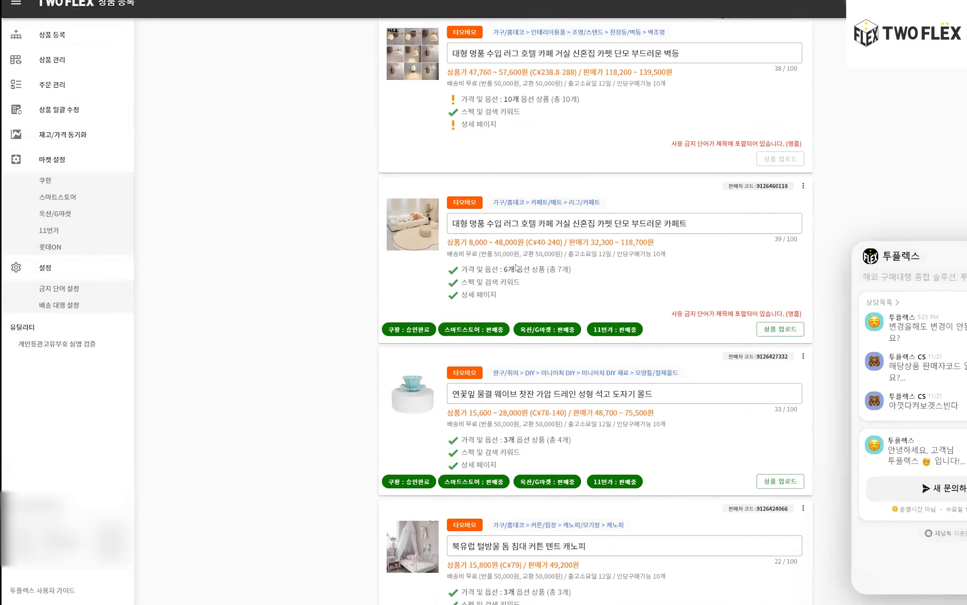
pyautogui.click(516, 268)
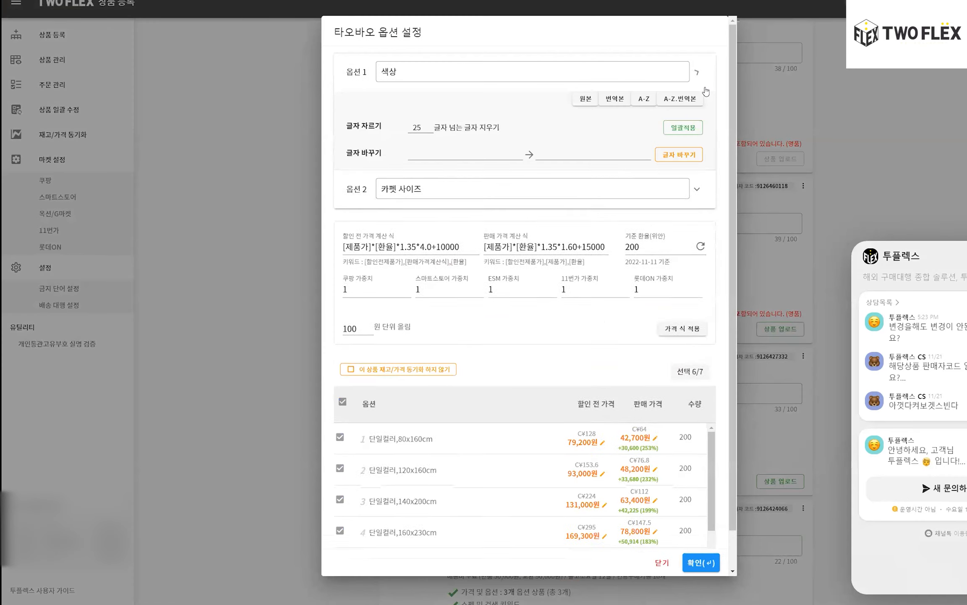
pyautogui.click(706, 90)
pyautogui.click(697, 72)
pyautogui.click(698, 110)
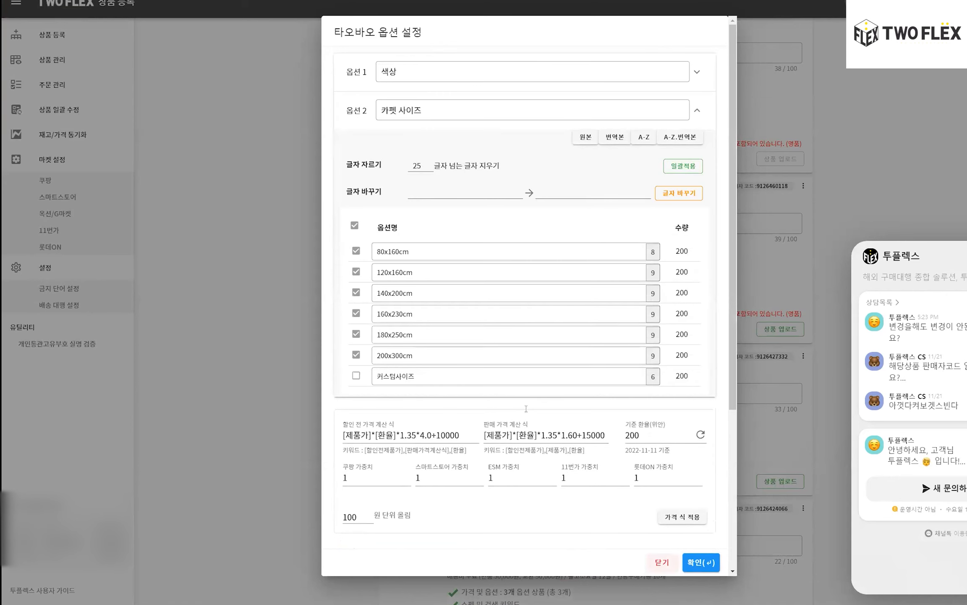
pyautogui.scroll(-3, 467, 252)
pyautogui.scroll(3, 467, 210)
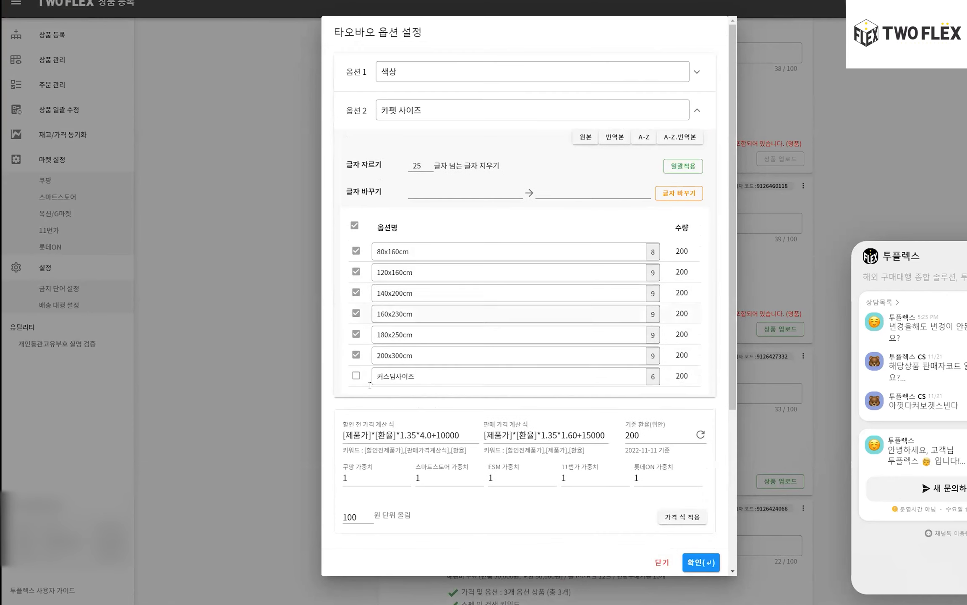
pyautogui.moveTo(496, 379); pyautogui.dragTo(349, 382)
pyautogui.click(456, 377)
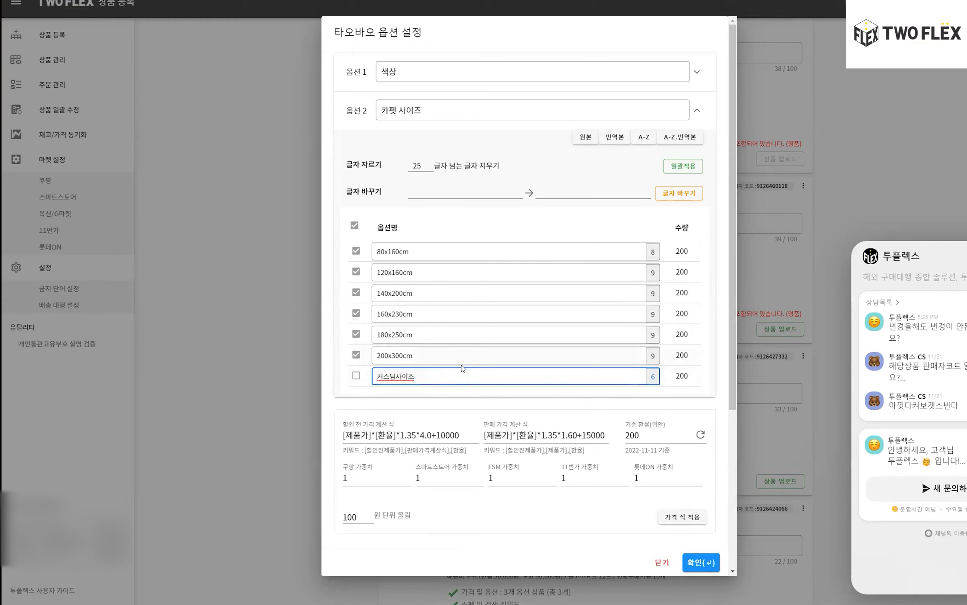
pyautogui.click(356, 380)
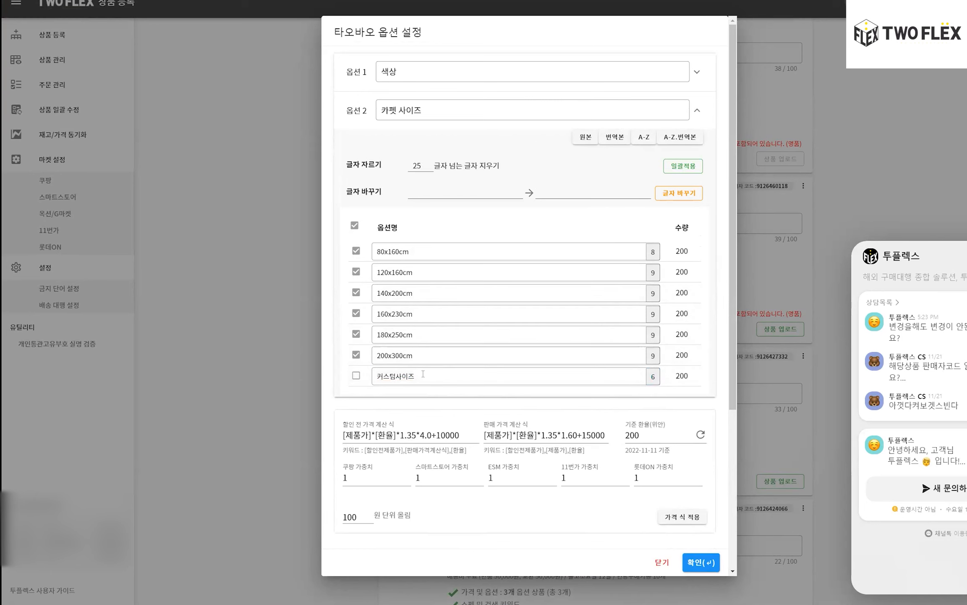
# Step: Expand the carpet's colour option, preview its image, and select the 단일컬러 name
pyautogui.scroll(-3, 423, 373)
pyautogui.scroll(3, 461, 399)
pyautogui.click(697, 74)
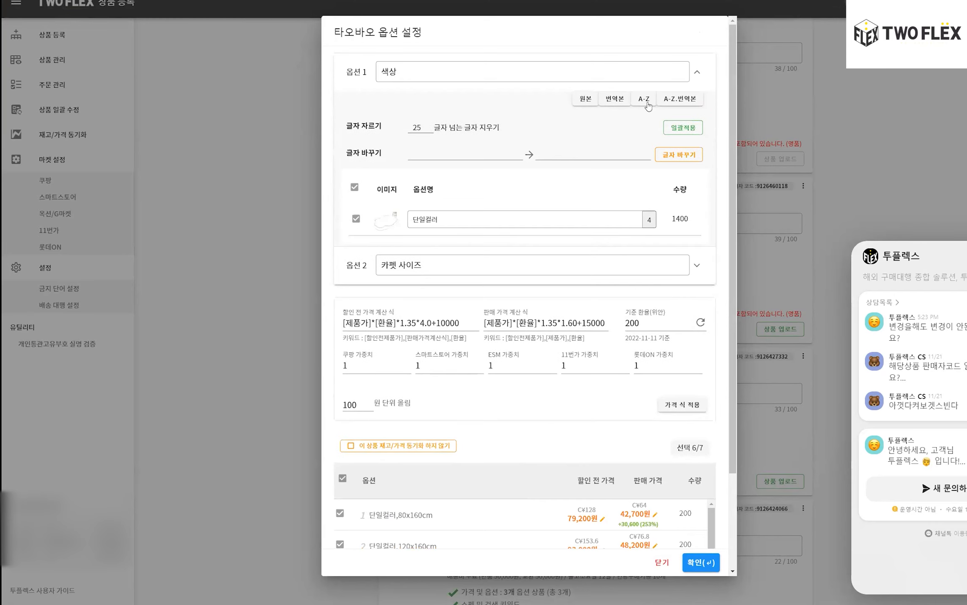
pyautogui.click(396, 226)
pyautogui.click(724, 478)
pyautogui.click(472, 222)
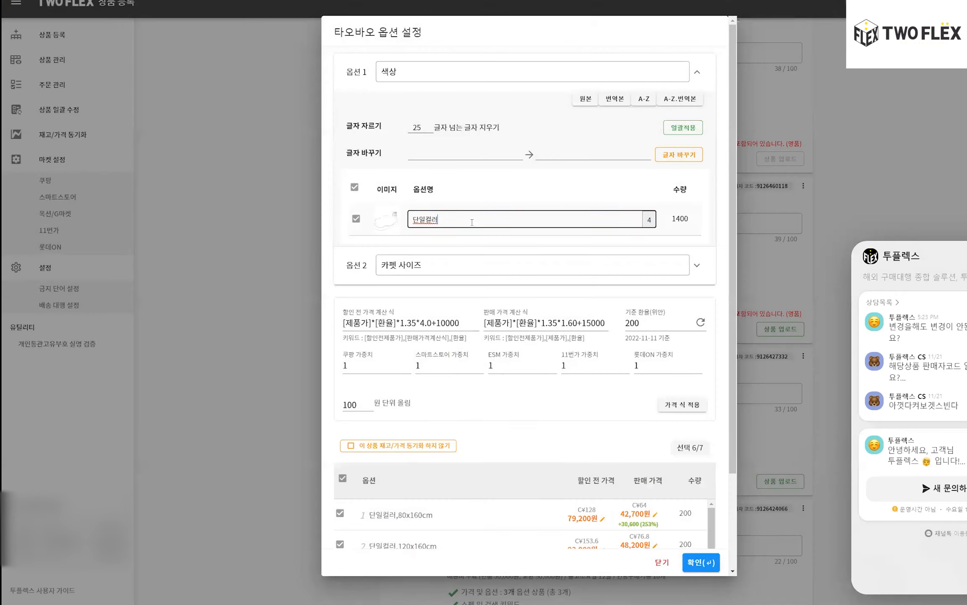
pyautogui.press('capslock')
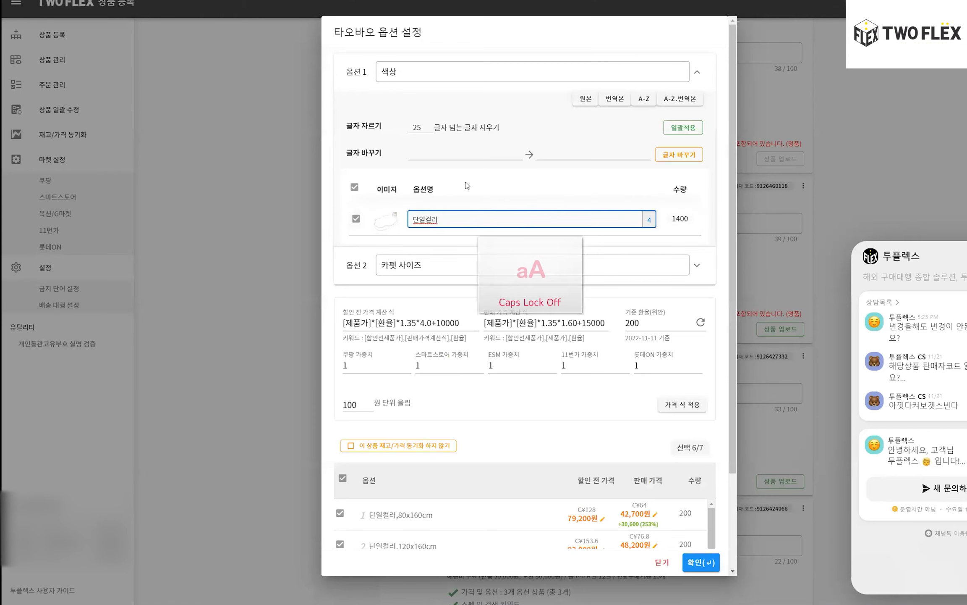
# Step: Close the carpet option settings and scroll down the product list
pyautogui.click(662, 562)
pyautogui.scroll(-12, 500, 238)
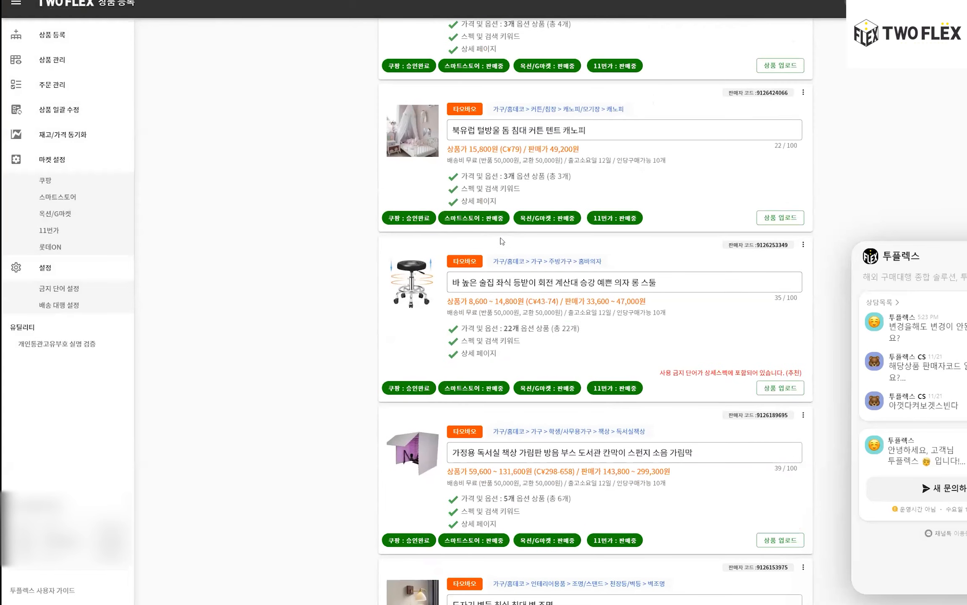
pyautogui.scroll(-6, 509, 248)
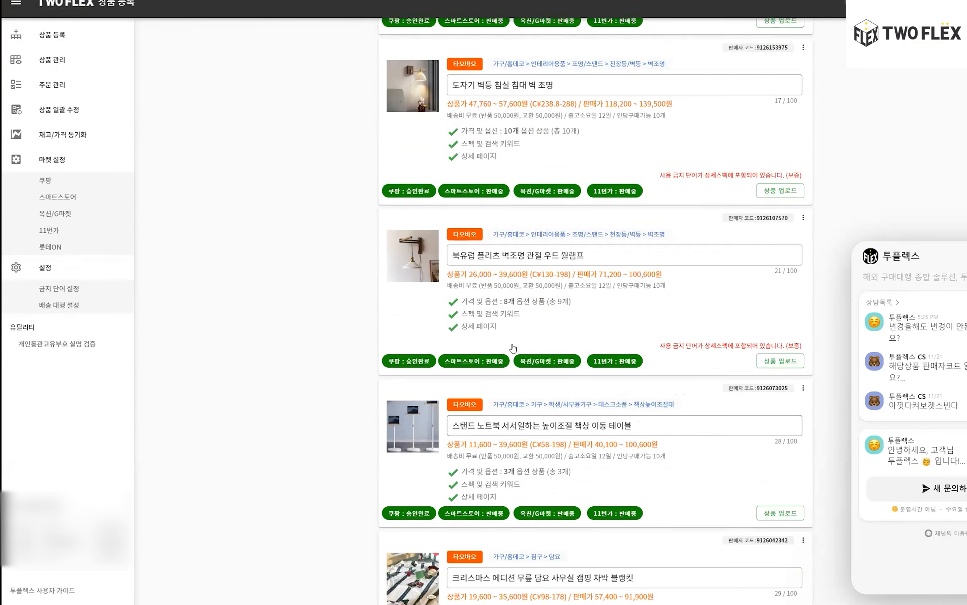
pyautogui.scroll(-3, 496, 316)
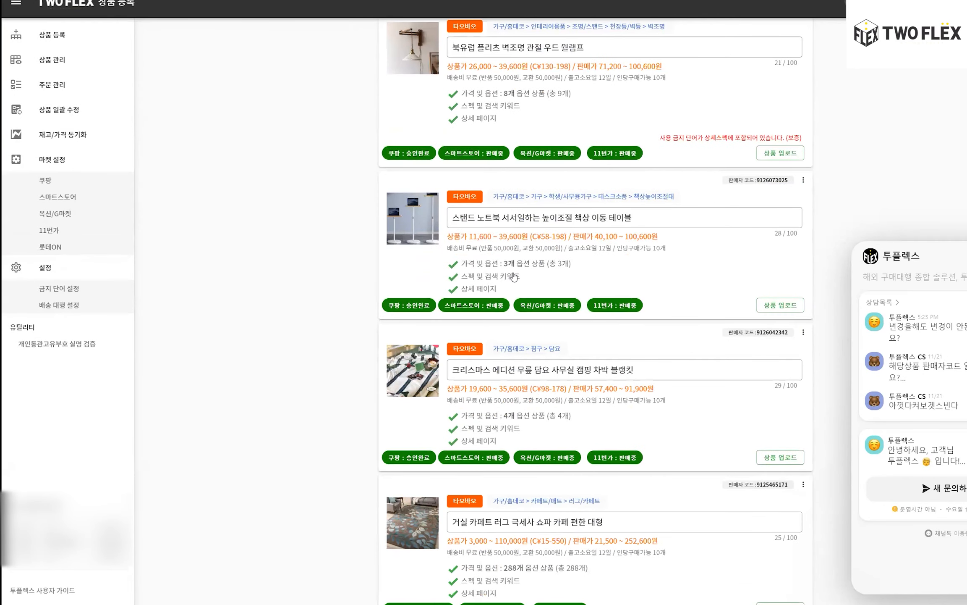
pyautogui.scroll(-5, 520, 287)
pyautogui.scroll(-15, 520, 288)
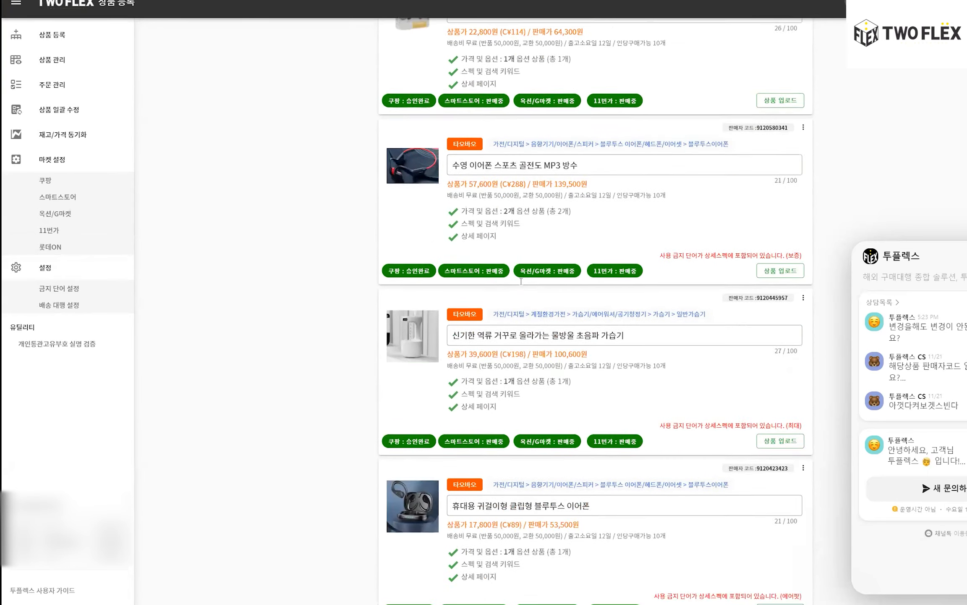
pyautogui.scroll(1, 525, 212)
pyautogui.scroll(-4, 543, 252)
# Step: Glance at the PET band listing's option settings, then go to page 151
pyautogui.click(550, 305)
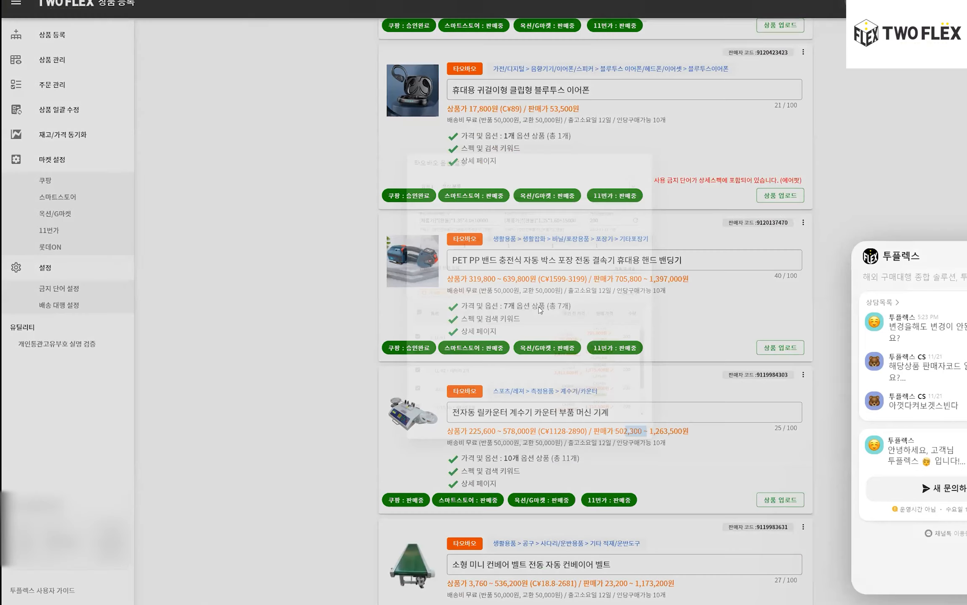
pyautogui.click(656, 523)
pyautogui.scroll(-7, 456, 319)
pyautogui.scroll(-3, 455, 305)
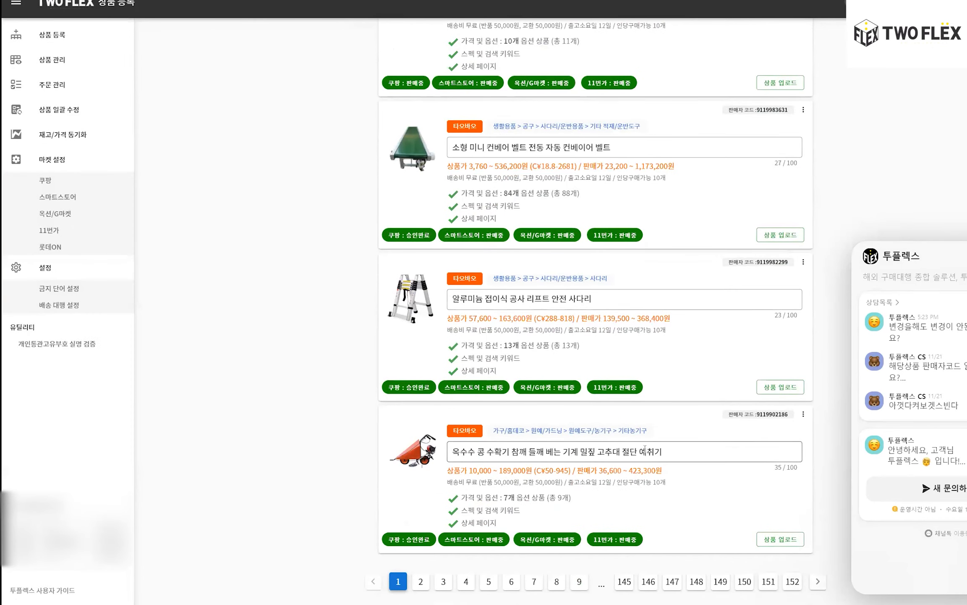
pyautogui.click(768, 581)
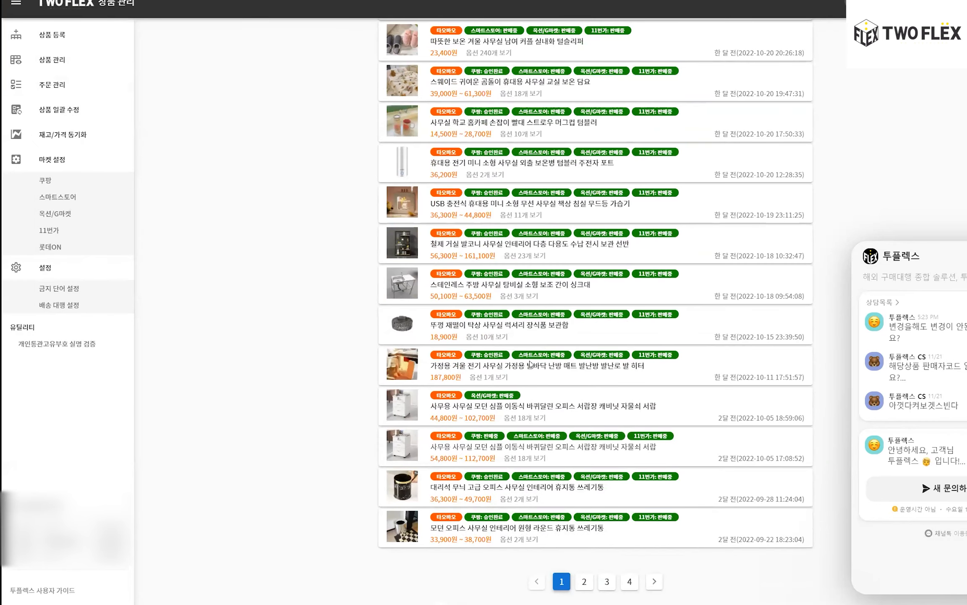
# Step: Open the cabinet listing and expand its option 1 names in the option settings
pyautogui.click(525, 447)
pyautogui.click(453, 325)
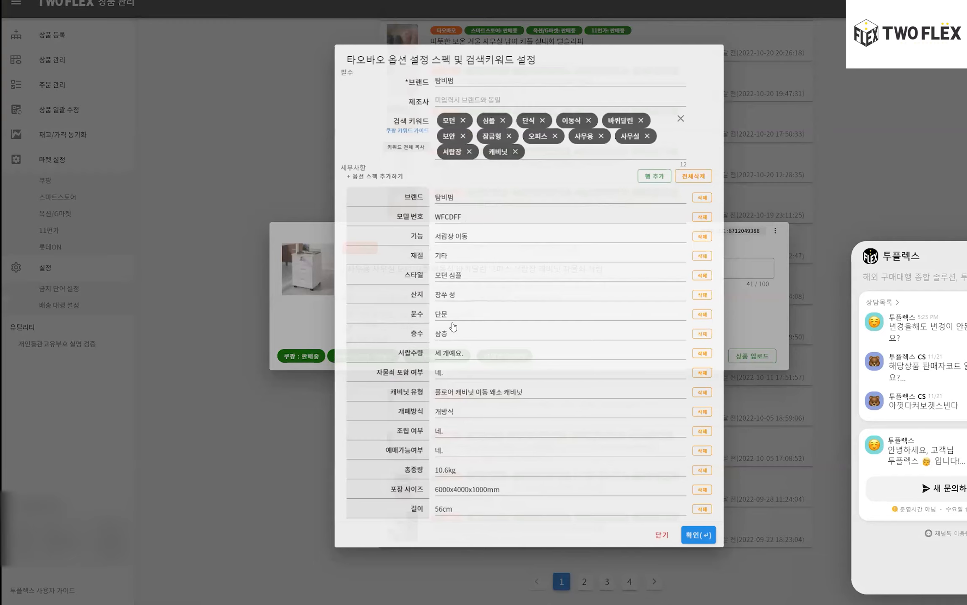
pyautogui.click(672, 548)
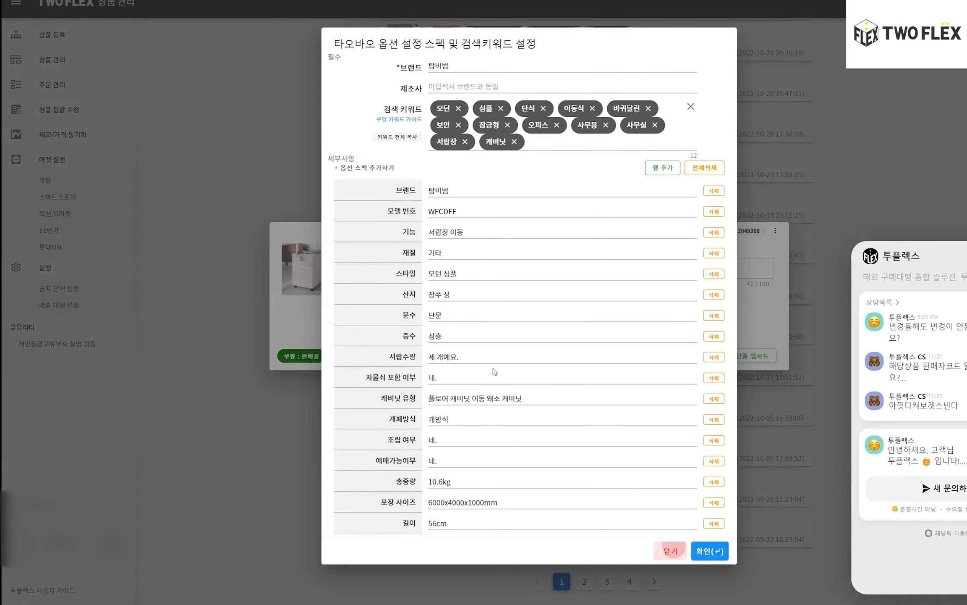
pyautogui.click(448, 320)
pyautogui.click(704, 111)
pyautogui.scroll(-2, 491, 223)
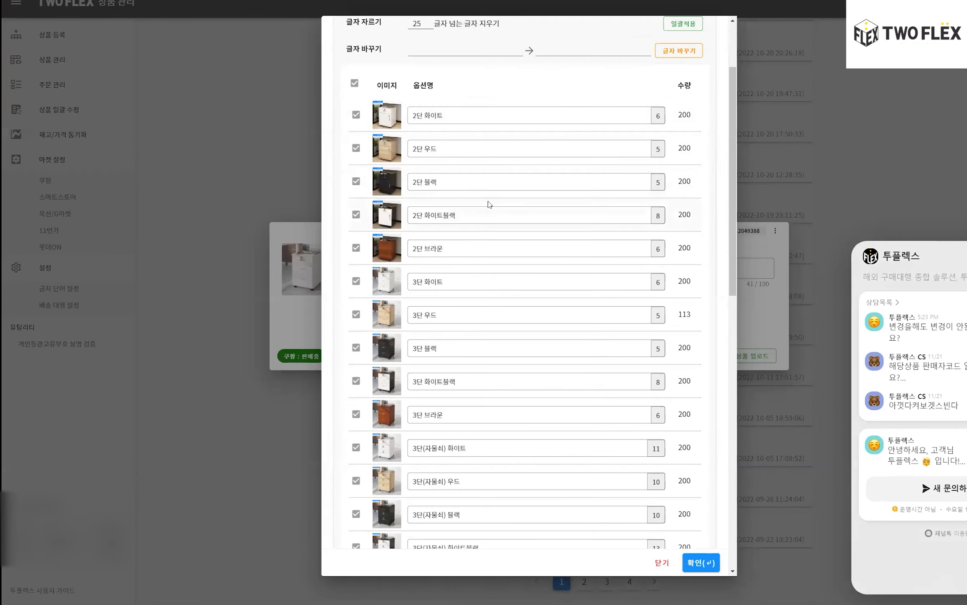
pyautogui.moveTo(424, 118); pyautogui.dragTo(413, 447)
pyautogui.click(422, 147)
pyautogui.press('capslock')
pyautogui.press('capslock')
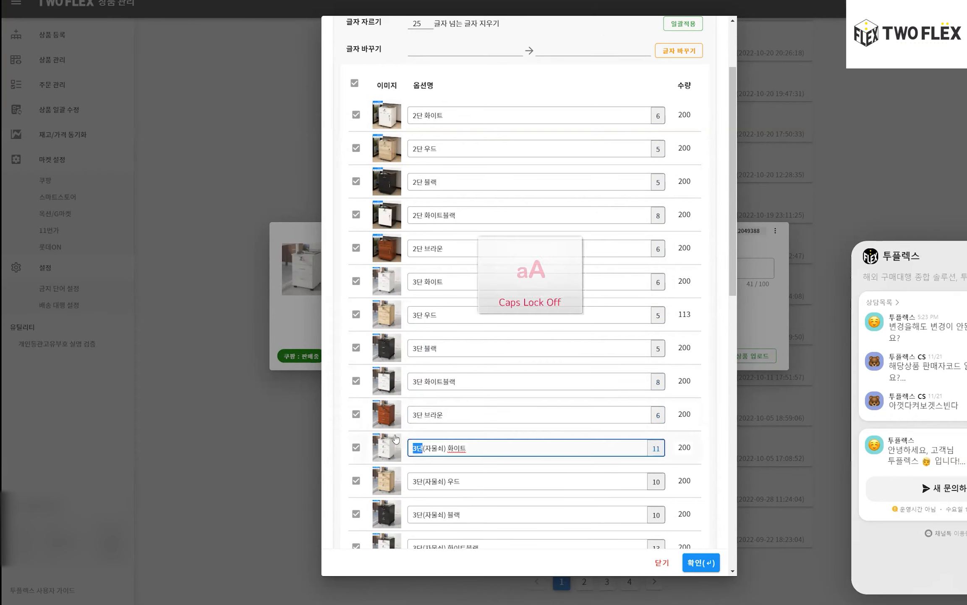
pyautogui.scroll(3, 542, 357)
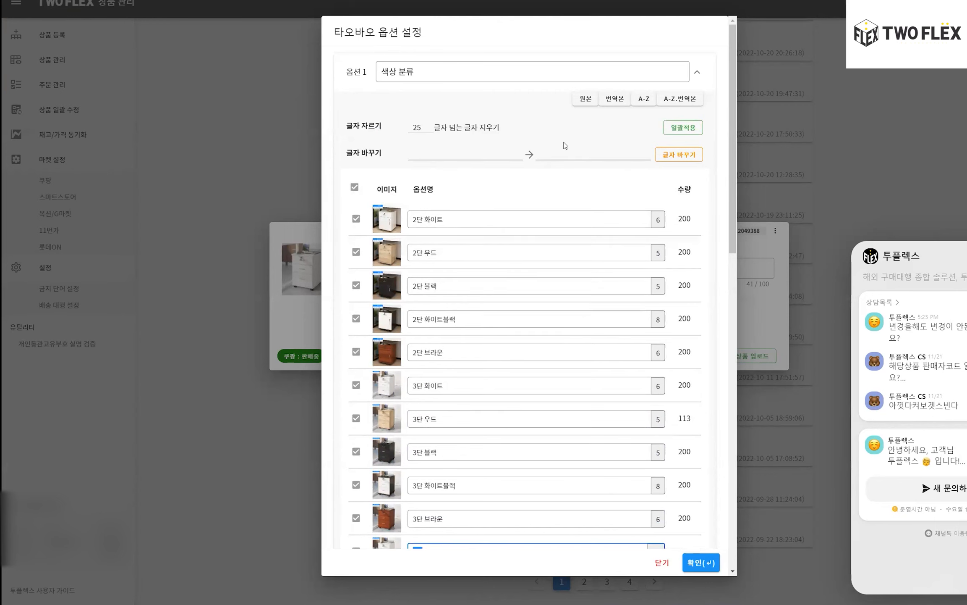
# Step: Switch the cabinet's option names to Korean translations, then rename them to letters A, B, C
pyautogui.click(583, 104)
pyautogui.click(614, 99)
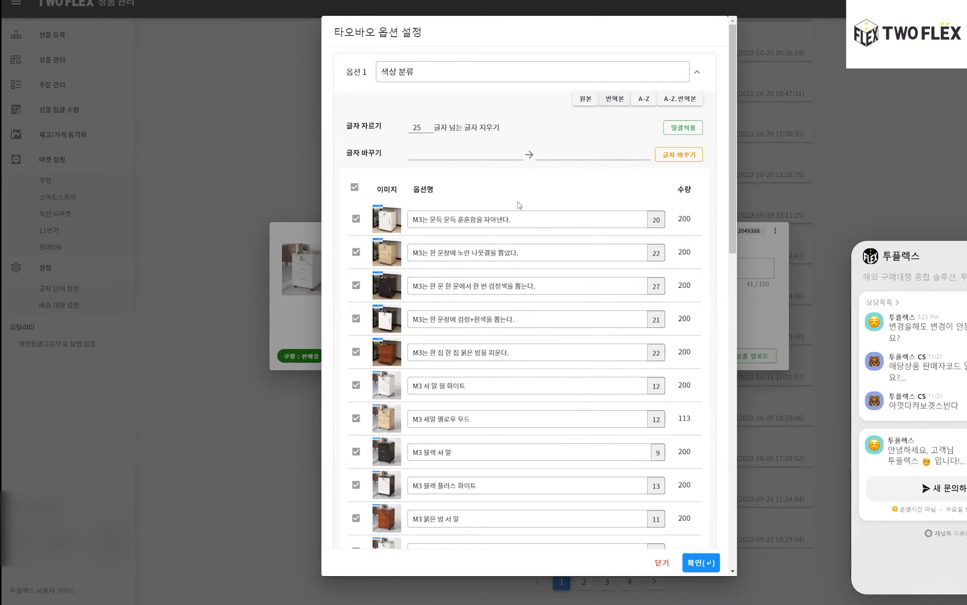
pyautogui.scroll(-3, 508, 273)
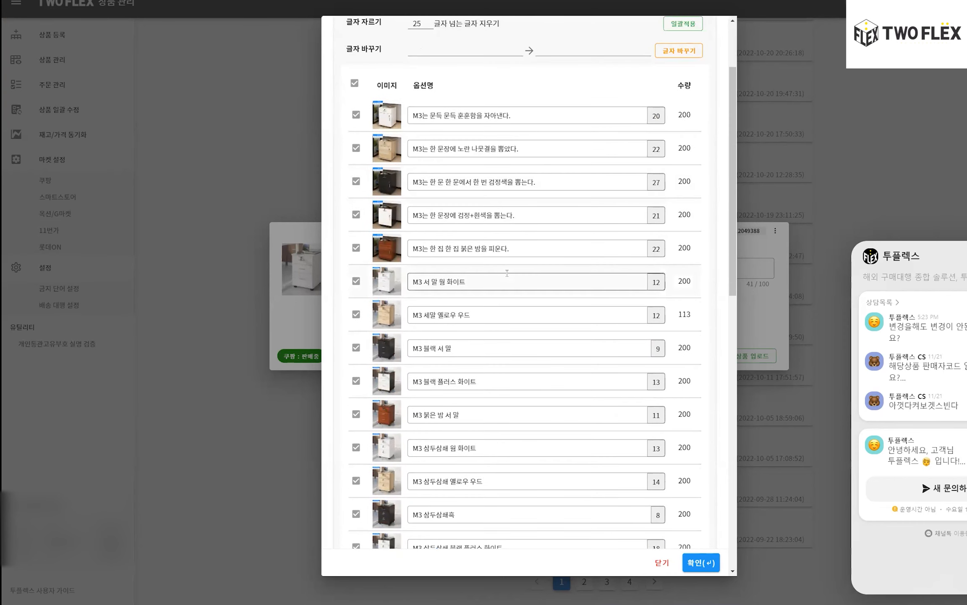
pyautogui.scroll(-5, 507, 273)
pyautogui.scroll(-5, 460, 331)
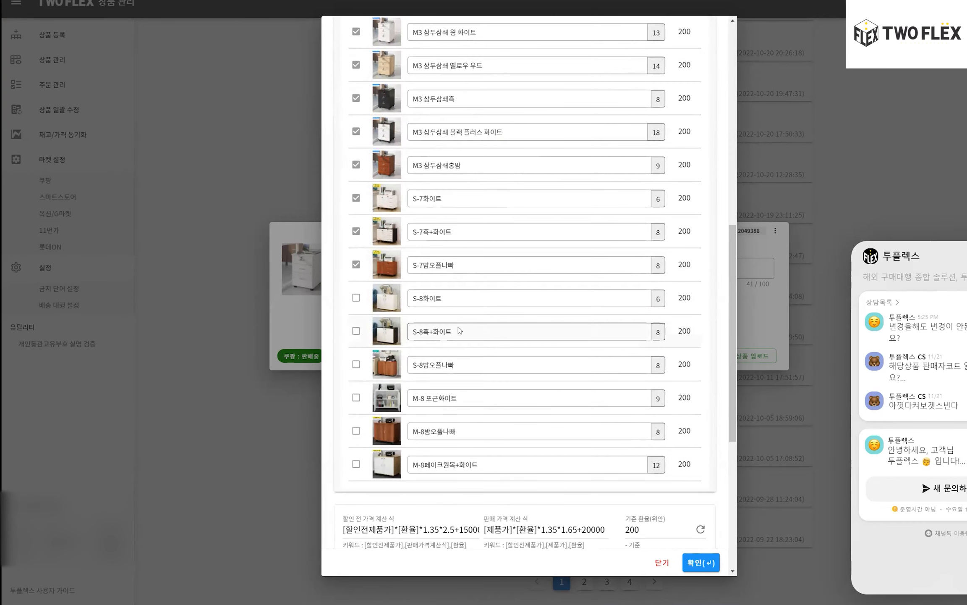
pyautogui.scroll(10, 460, 331)
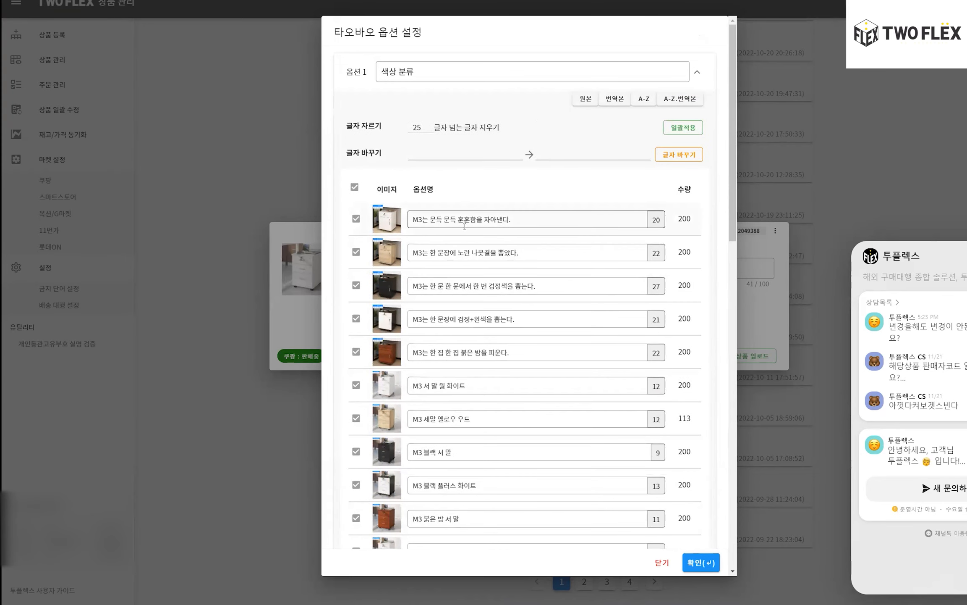
pyautogui.click(522, 222)
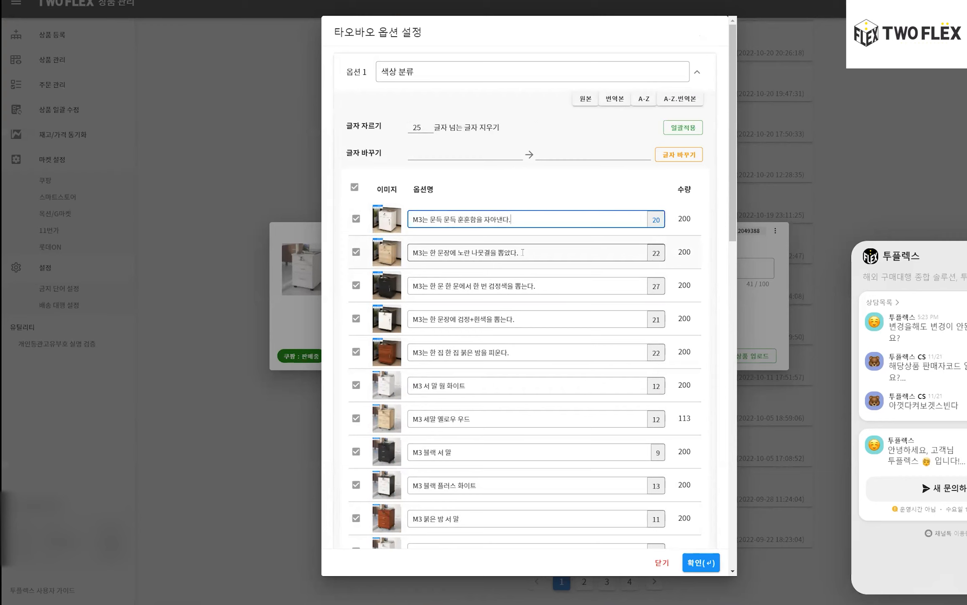
pyautogui.click(523, 253)
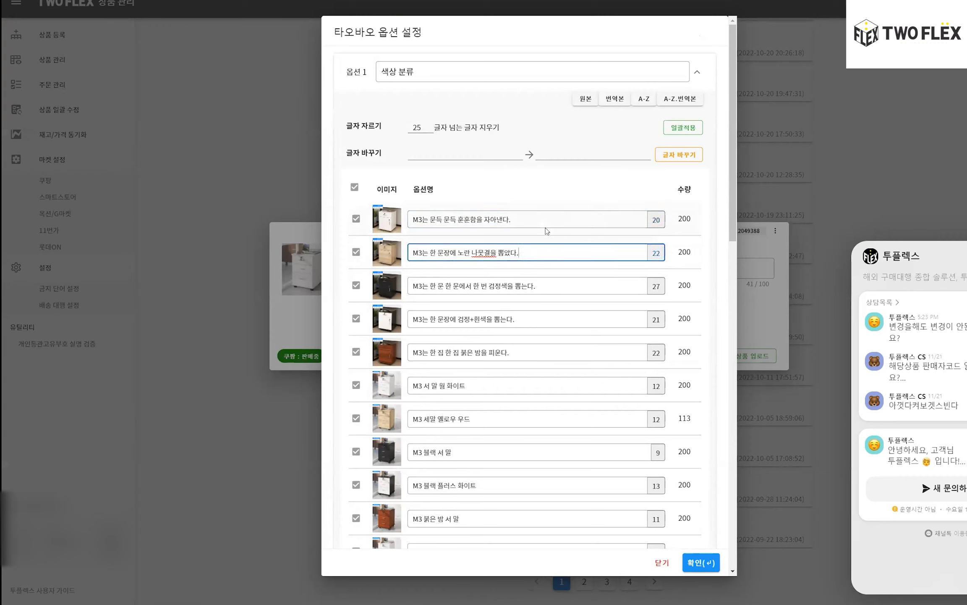
pyautogui.moveTo(546, 224); pyautogui.dragTo(330, 210)
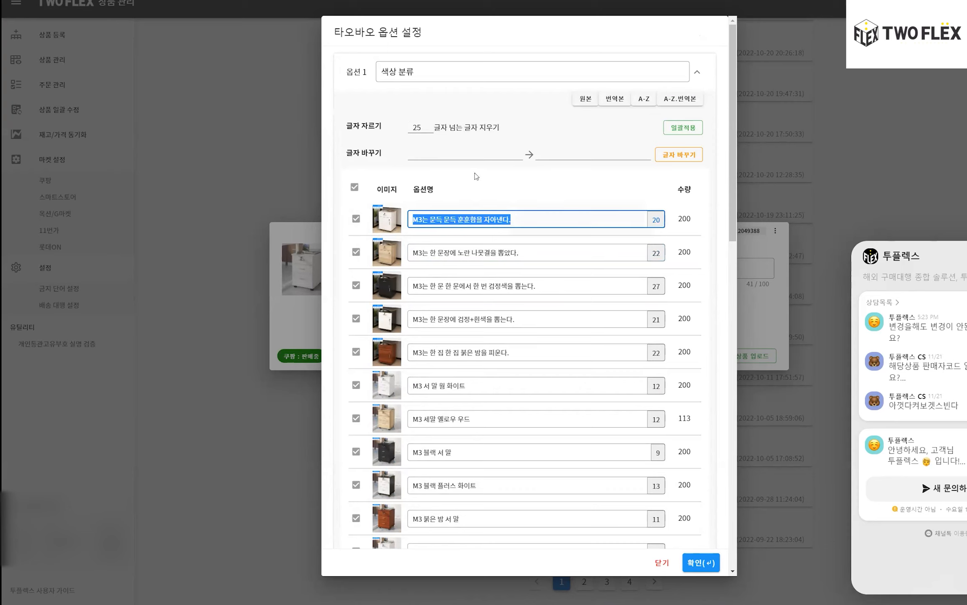
pyautogui.click(644, 99)
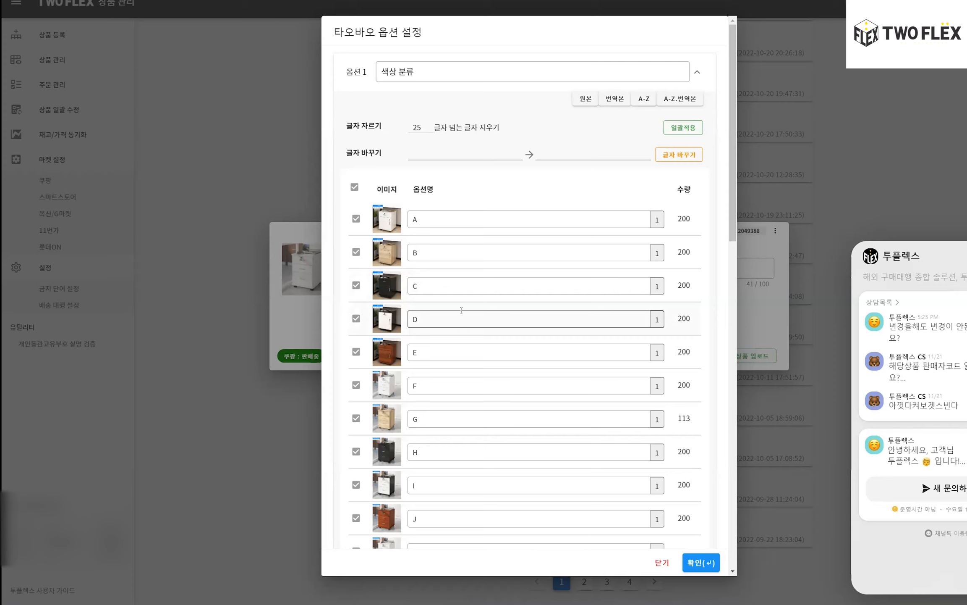
# Step: Select the letter A in the cabinet's first option name field
pyautogui.click(486, 228)
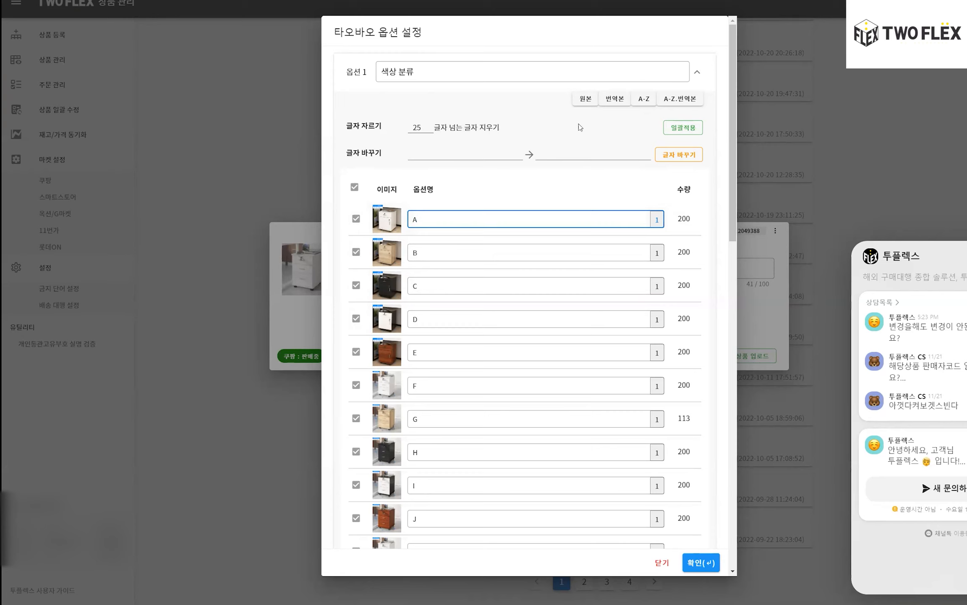
pyautogui.moveTo(442, 222); pyautogui.dragTo(363, 223)
# Step: Restore the Korean-translated option names via 원본 then 번역본
pyautogui.press('capslock')
pyautogui.press('capslock')
pyautogui.click(586, 101)
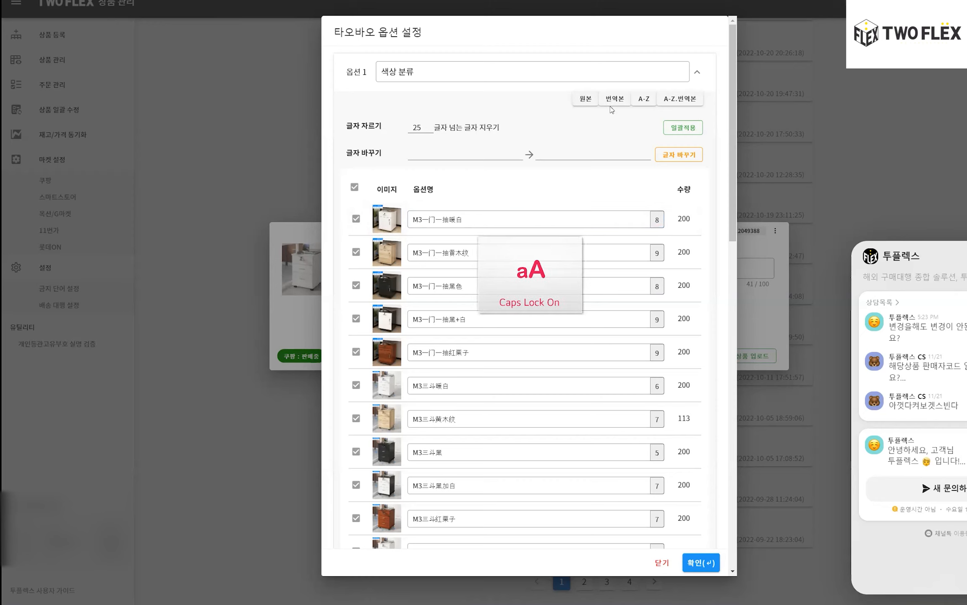
pyautogui.click(615, 101)
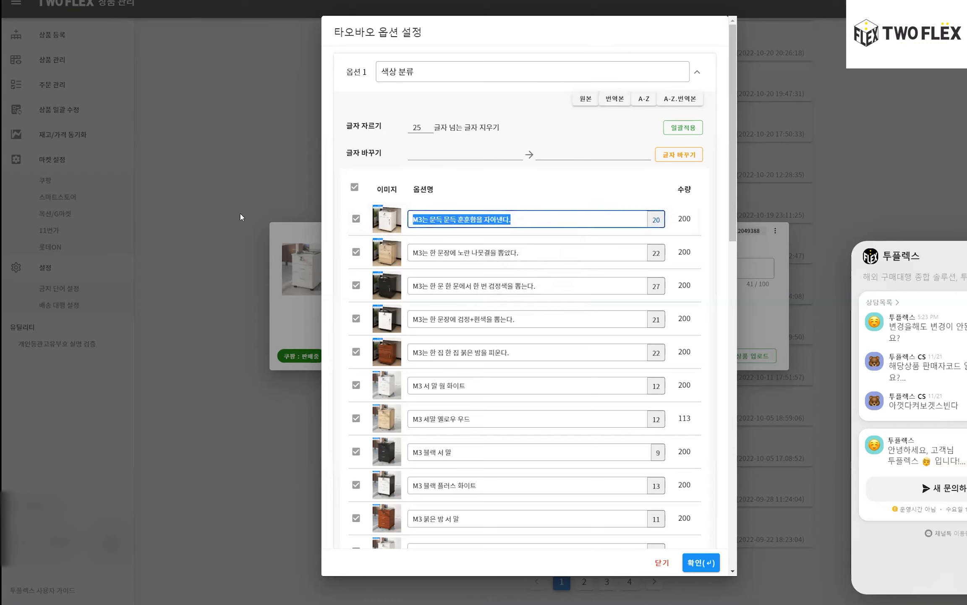
# Step: Retype the first option name as a Korean note on placing identical units and lengths first
pyautogui.press('BackSpace')
pyautogui.write('똑같은 단위')
pyautogui.write(' /똑같은 ㄱ')
pyautogui.write('글자 / 똑같ㅇ')
pyautogui.write('은')
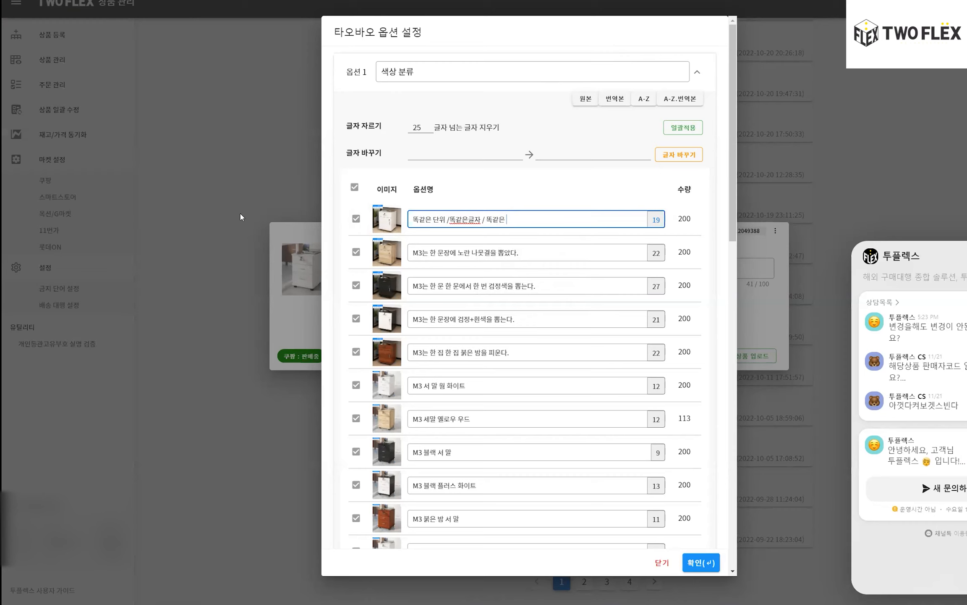
pyautogui.write(' 글자수를 ㅁ맨 ㅇ앞으로 우선배치한다.')
pyautogui.hotkey('ctrl', 'a')
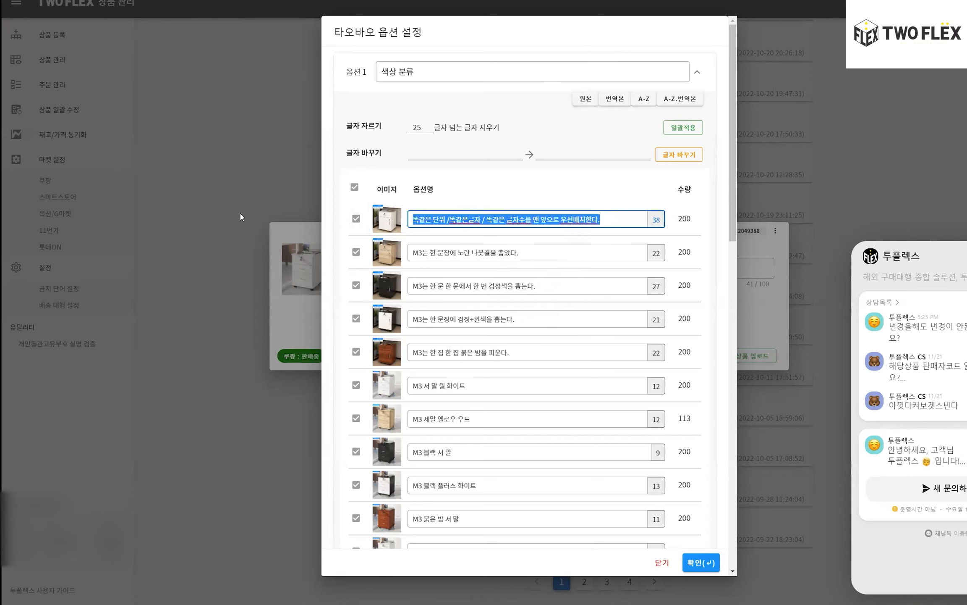
pyautogui.press('capslock')
pyautogui.press('capslock')
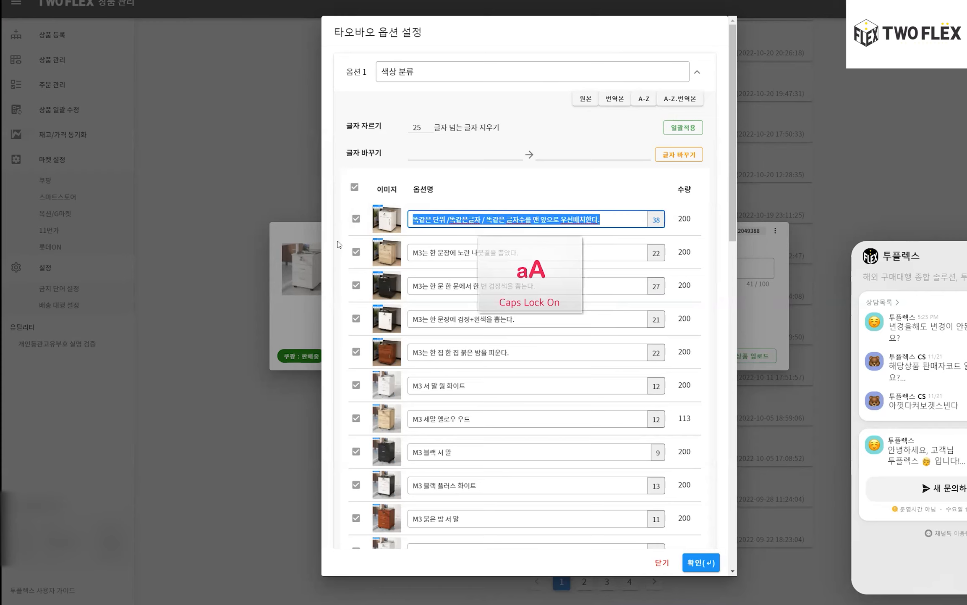
pyautogui.scroll(-3, 338, 241)
pyautogui.click(399, 121)
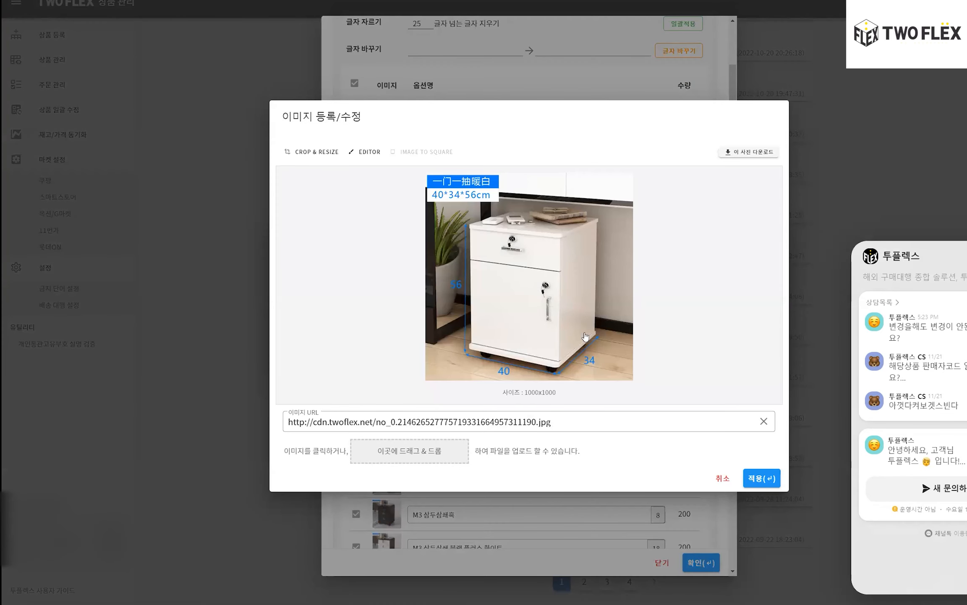
pyautogui.click(721, 477)
pyautogui.click(393, 255)
pyautogui.click(722, 477)
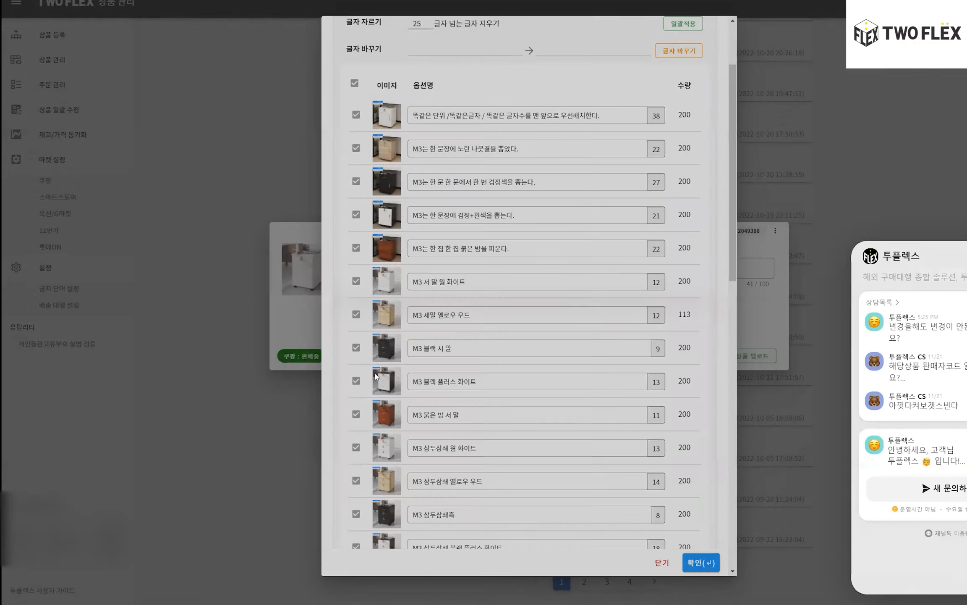
pyautogui.click(387, 319)
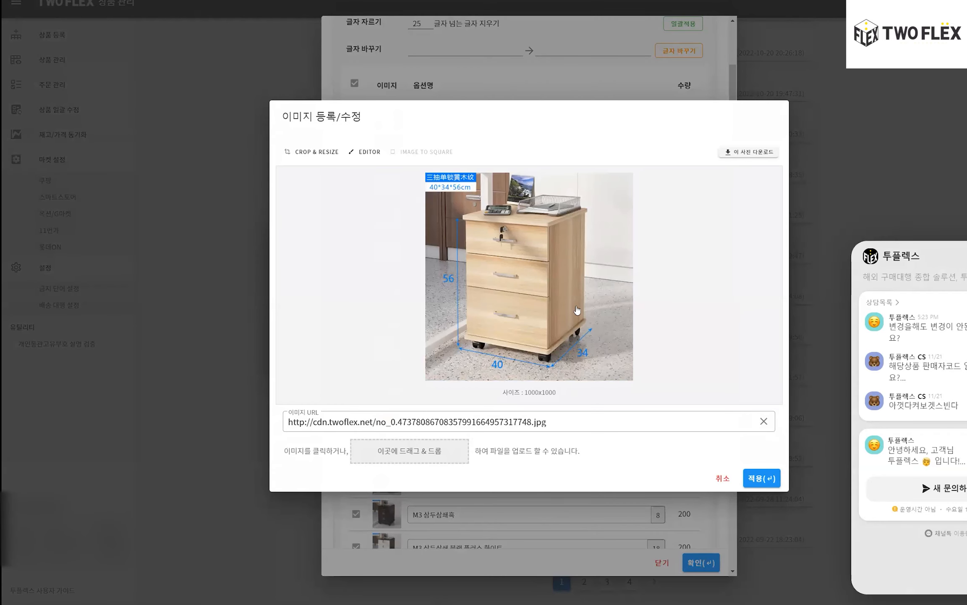
pyautogui.click(723, 478)
pyautogui.click(493, 108)
pyautogui.tripleClick(494, 108)
pyautogui.scroll(3, 545, 199)
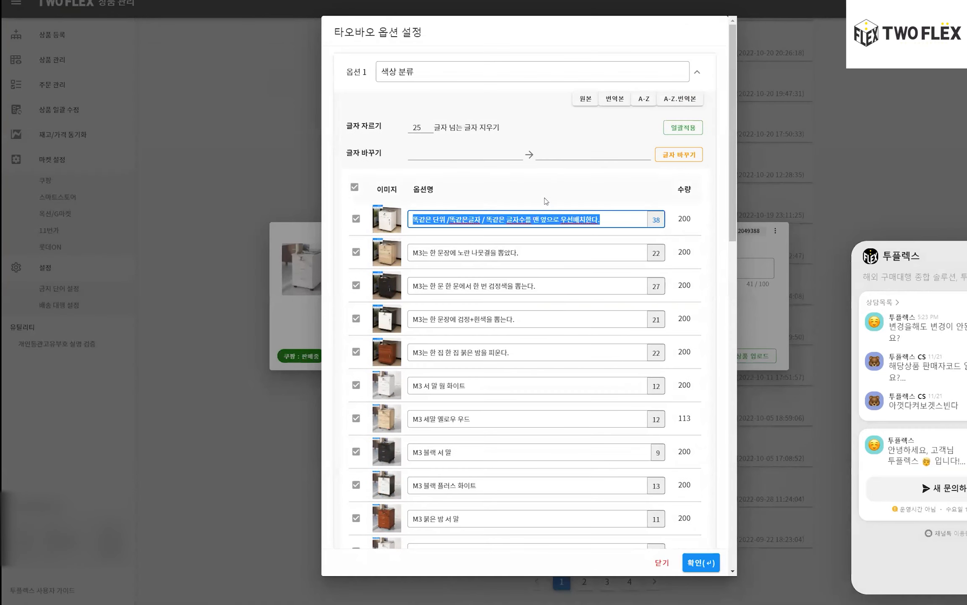
pyautogui.write('2단')
pyautogui.press('Tab')
pyautogui.write('2단')
pyautogui.press('Tab')
pyautogui.write('2단')
pyautogui.press('Tab')
pyautogui.write('2단')
pyautogui.press('Tab')
pyautogui.write('2단')
pyautogui.press('Tab')
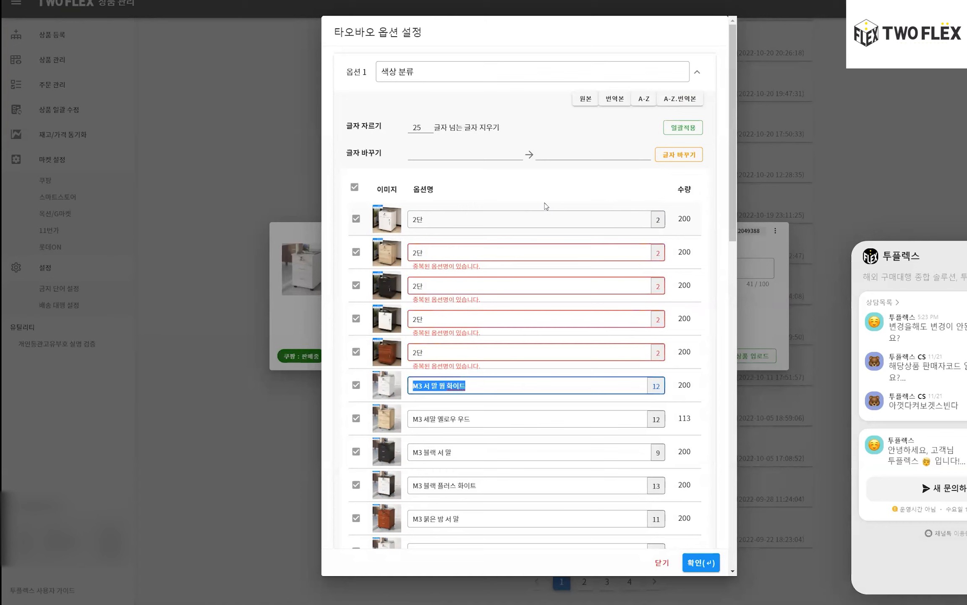
pyautogui.write('3단')
pyautogui.press('Tab')
pyautogui.write('3단')
pyautogui.press('Tab')
pyautogui.write('3단3단')
pyautogui.press('Tab')
pyautogui.write('3단')
pyautogui.press('Tab')
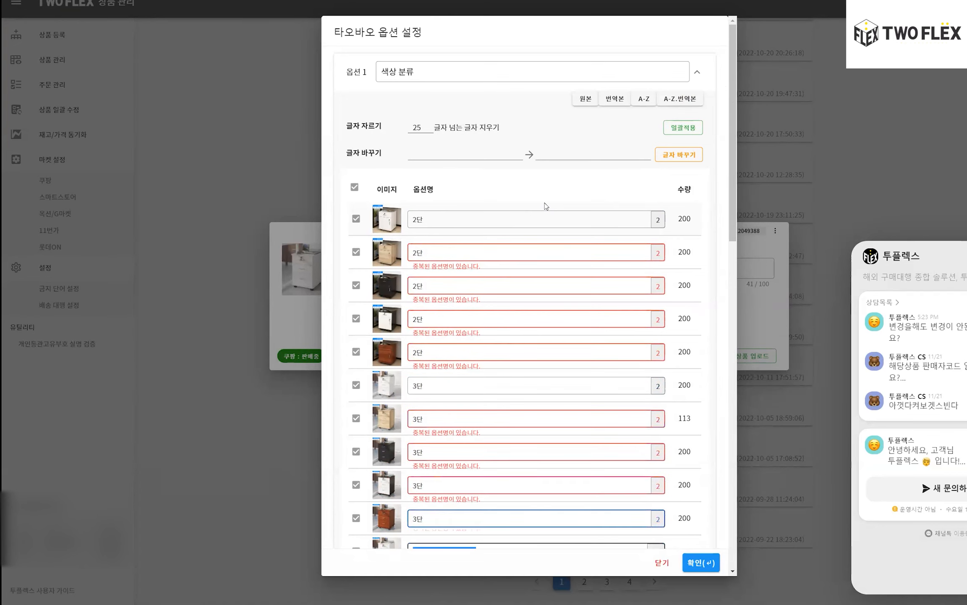
pyautogui.write('3단')
pyautogui.press('Tab')
pyautogui.write('3단')
pyautogui.press('Tab')
pyautogui.write('3단')
pyautogui.press('Tab')
pyautogui.write('3단')
pyautogui.press('Tab')
pyautogui.write('3단')
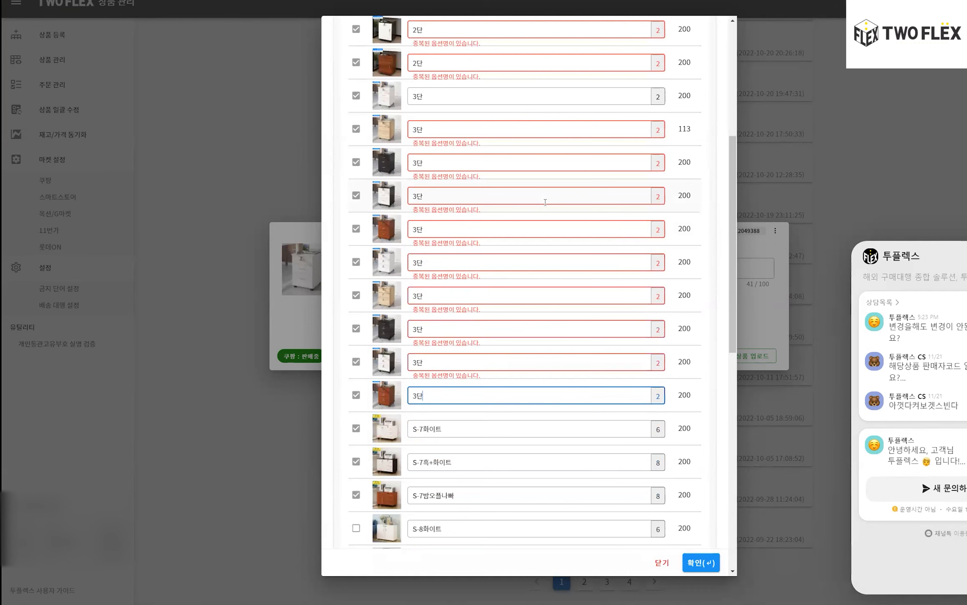
pyautogui.press('capslock')
pyautogui.scroll(-2, 391, 235)
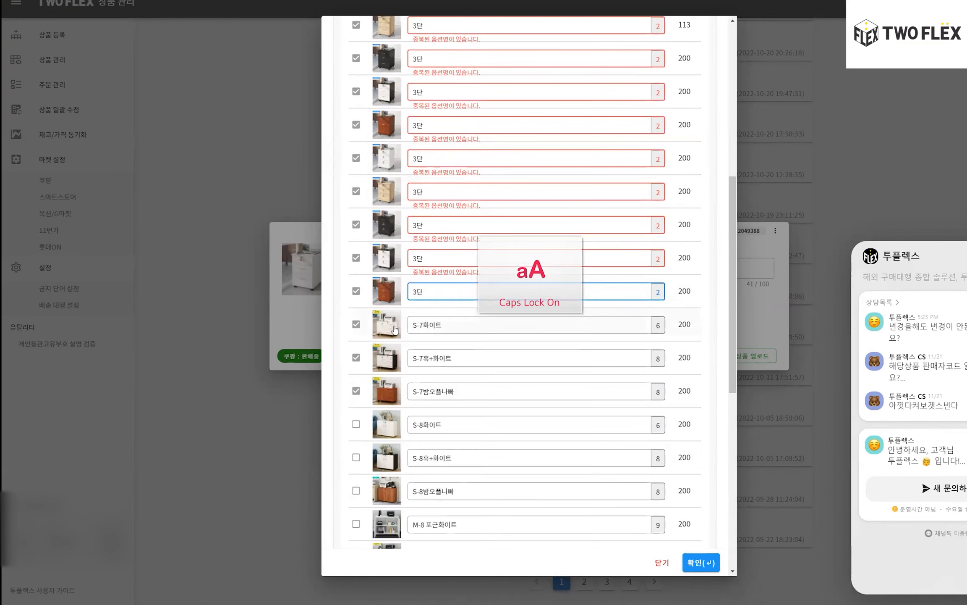
pyautogui.click(395, 330)
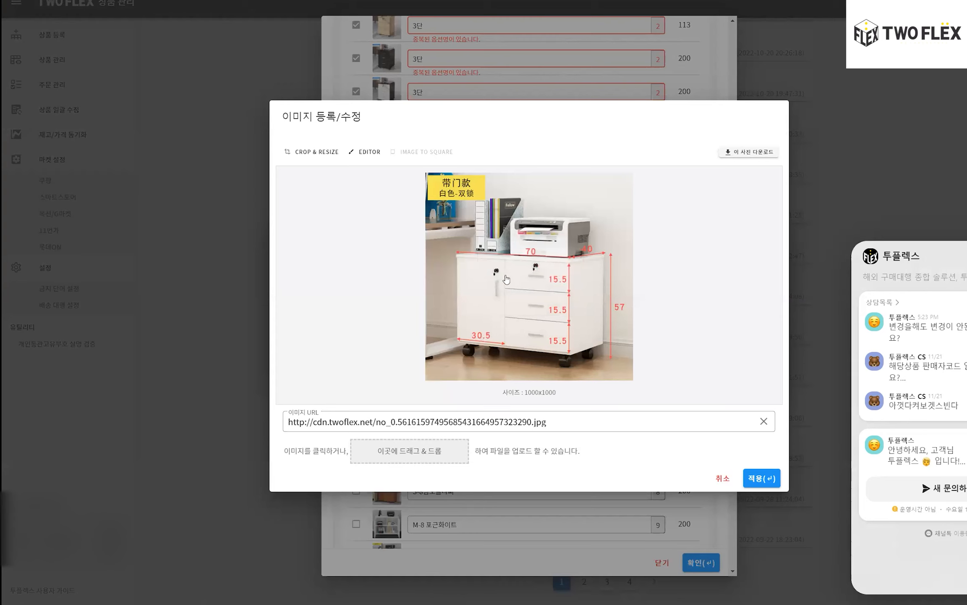
pyautogui.click(722, 478)
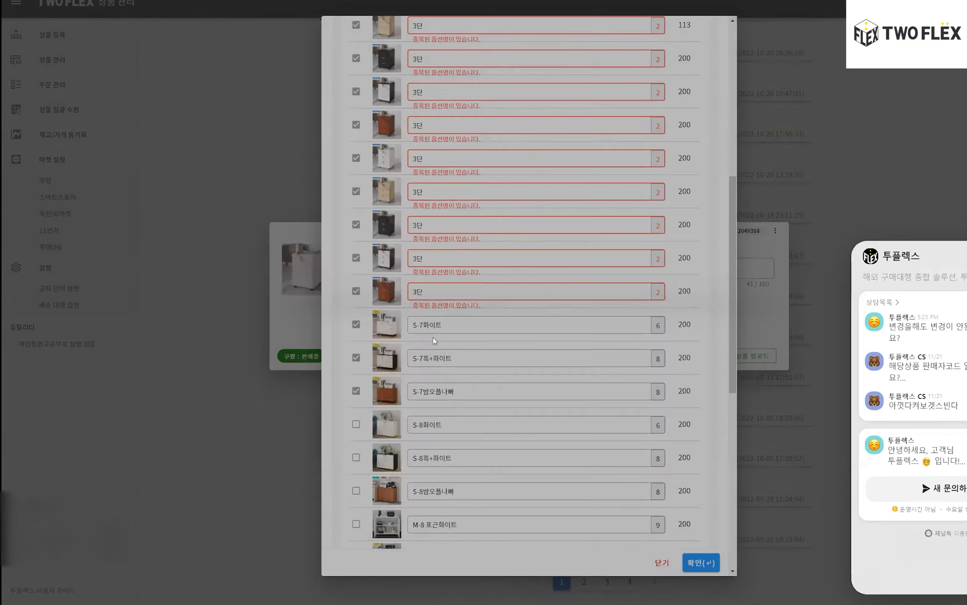
pyautogui.click(385, 365)
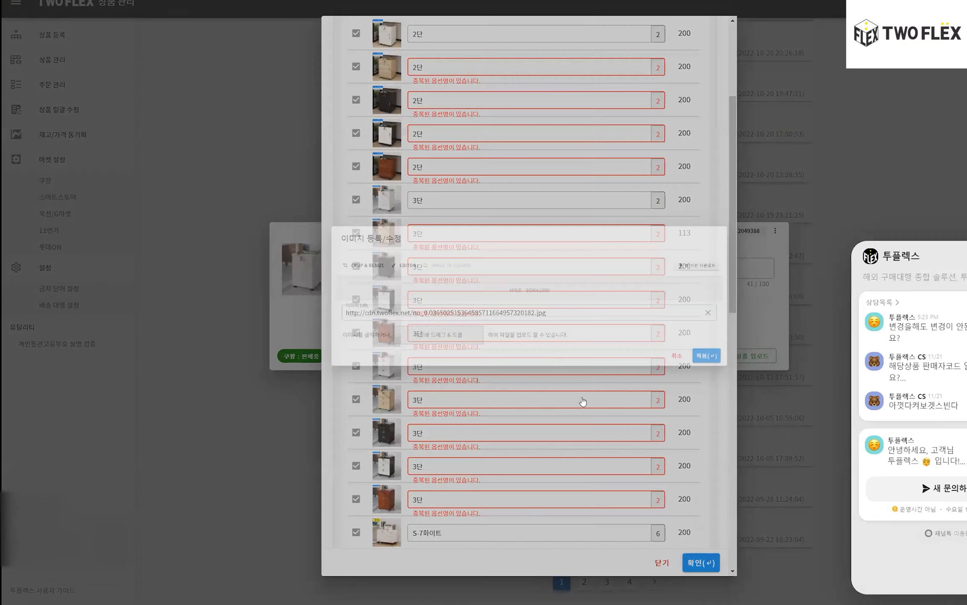
pyautogui.click(723, 479)
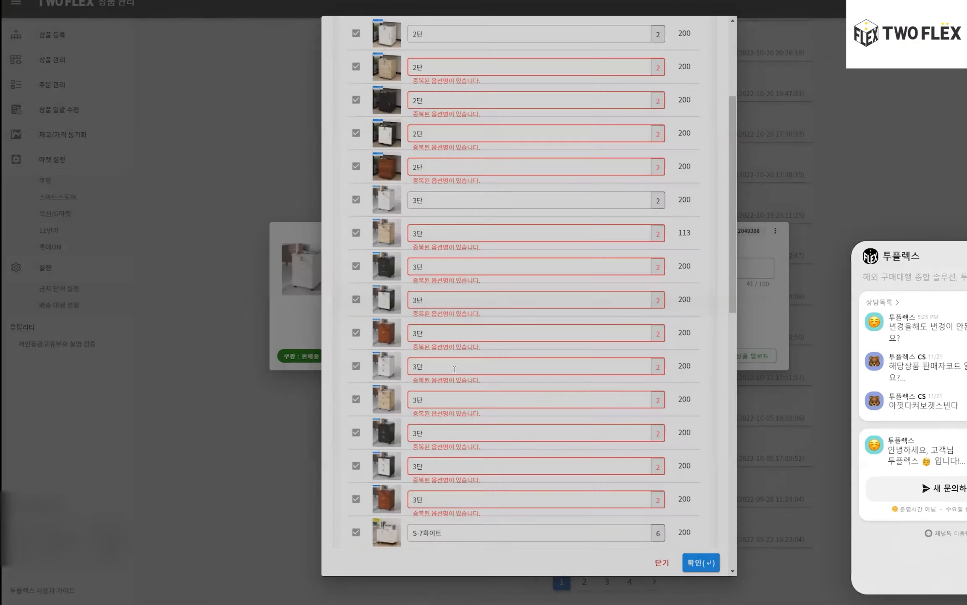
pyautogui.scroll(-5, 413, 391)
pyautogui.click(387, 385)
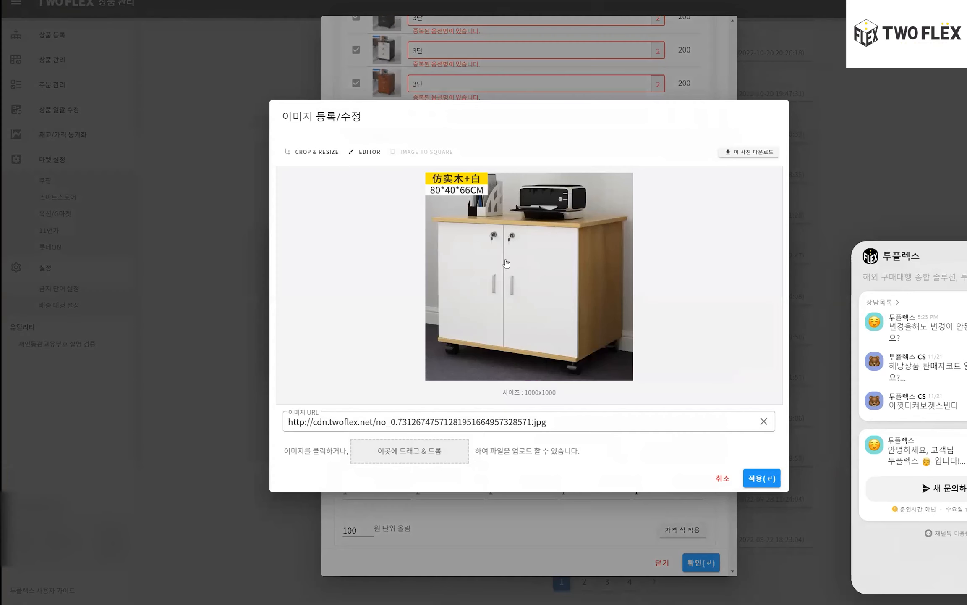
pyautogui.click(722, 478)
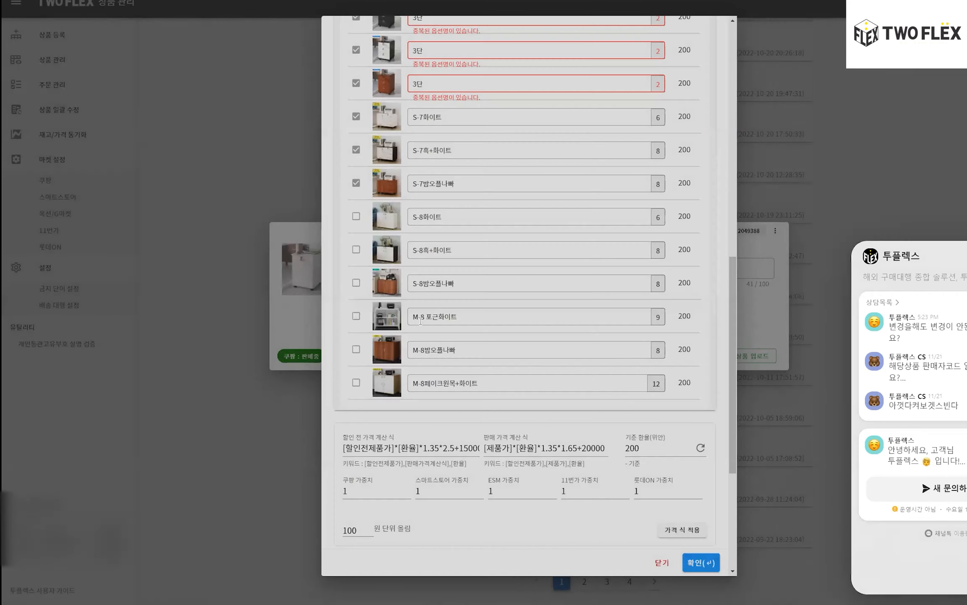
pyautogui.scroll(3, 388, 262)
pyautogui.scroll(2, 388, 262)
pyautogui.click(387, 271)
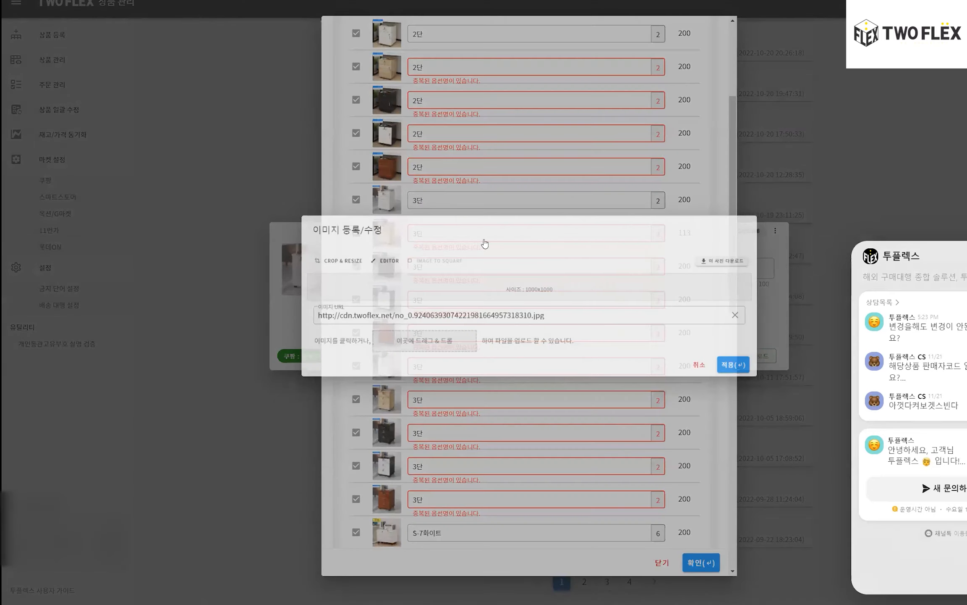
pyautogui.click(723, 478)
pyautogui.scroll(-10, 378, 252)
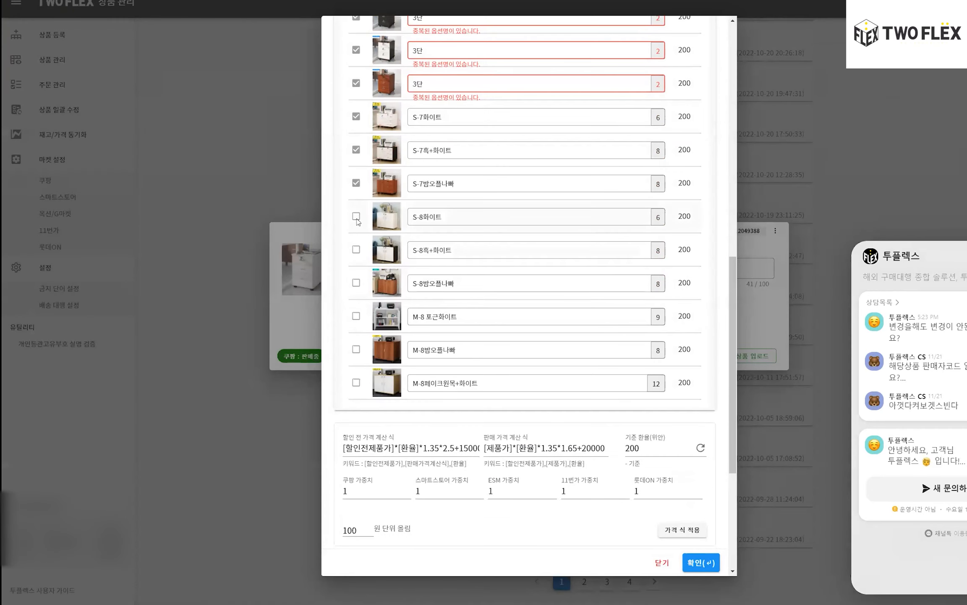
pyautogui.scroll(7, 362, 366)
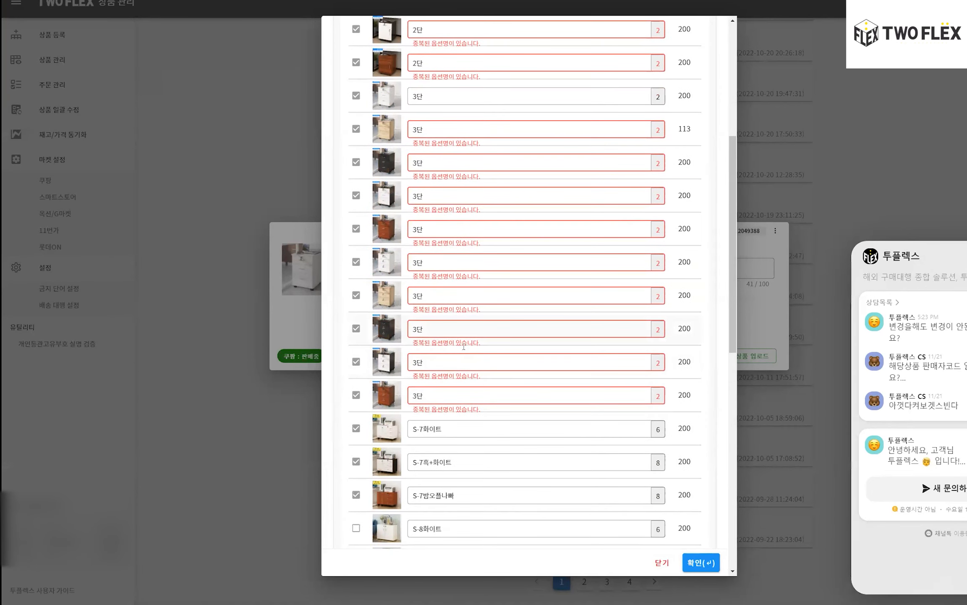
pyautogui.scroll(6, 518, 352)
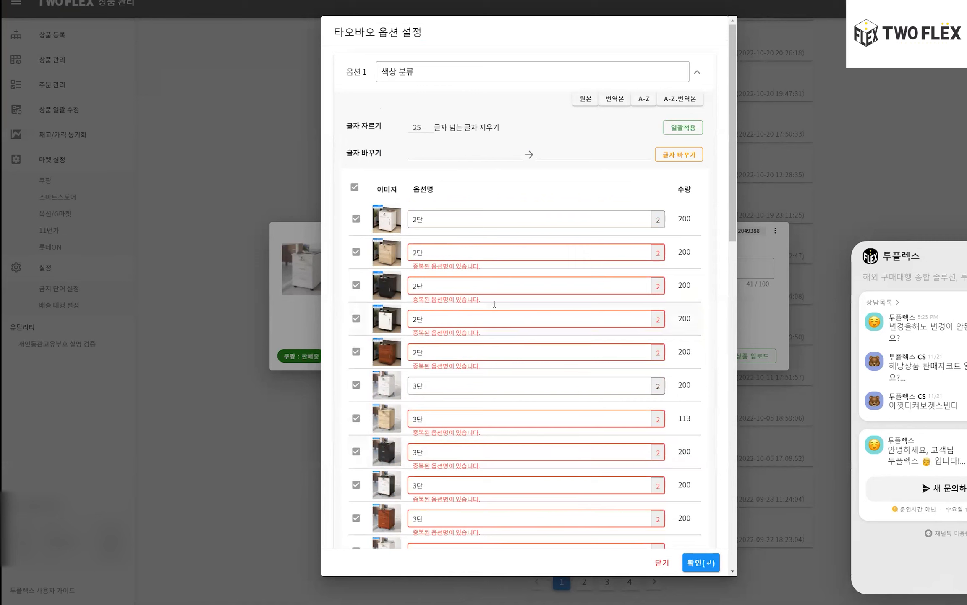
pyautogui.click(476, 223)
# Step: Append 화이트, 우드 and 블랙 to the first three 2단 option names
pyautogui.write('화이트')
pyautogui.press('Tab')
pyautogui.write('우드')
pyautogui.press('Tab')
pyautogui.write('블랙')
pyautogui.press('Tab')
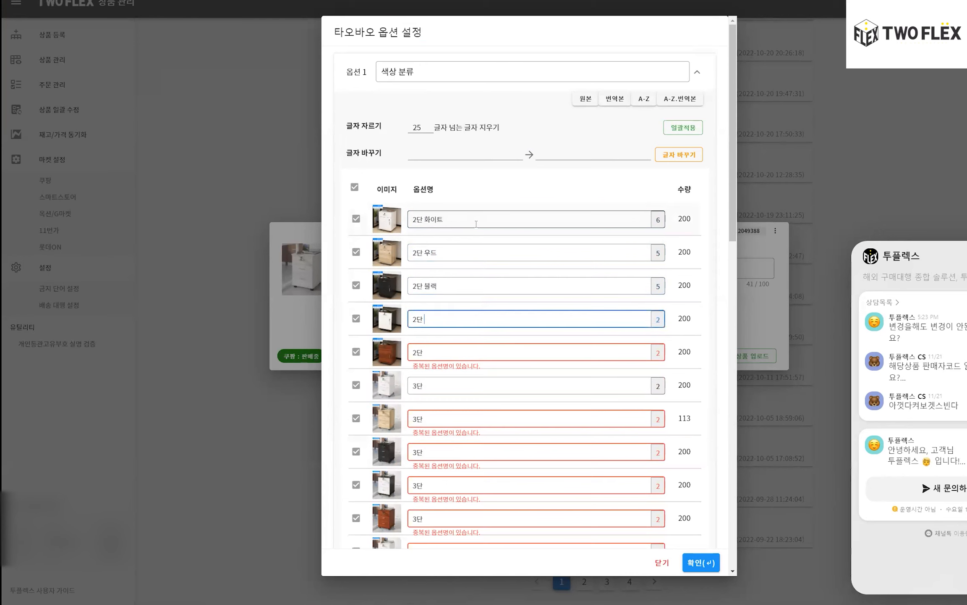
pyautogui.press('capslock')
pyautogui.press('capslock')
# Step: After checking the option image, name the fourth option 2단 블랙앤화이트
pyautogui.click(386, 319)
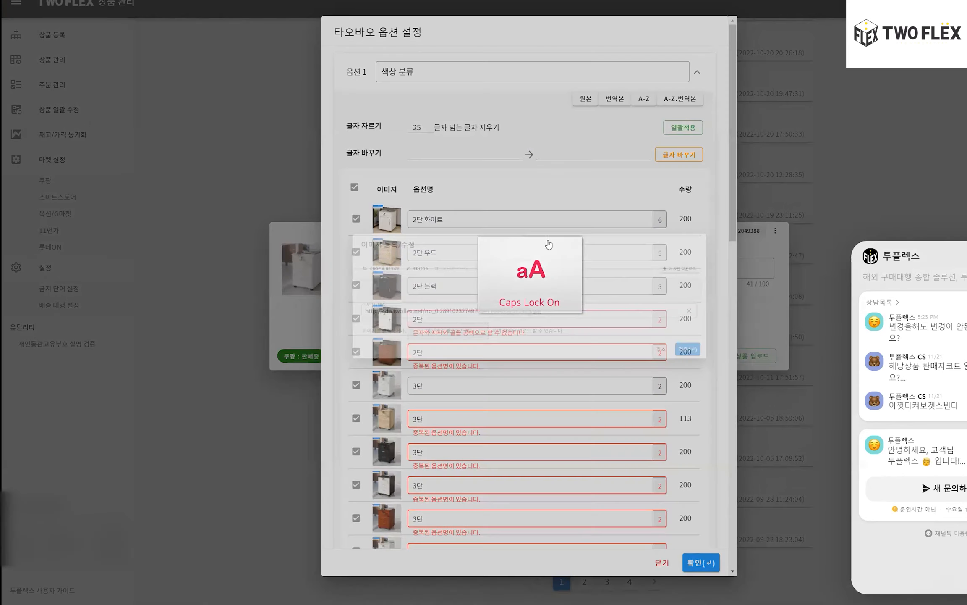
pyautogui.click(723, 478)
pyautogui.click(451, 323)
pyautogui.write('블랙앤화이')
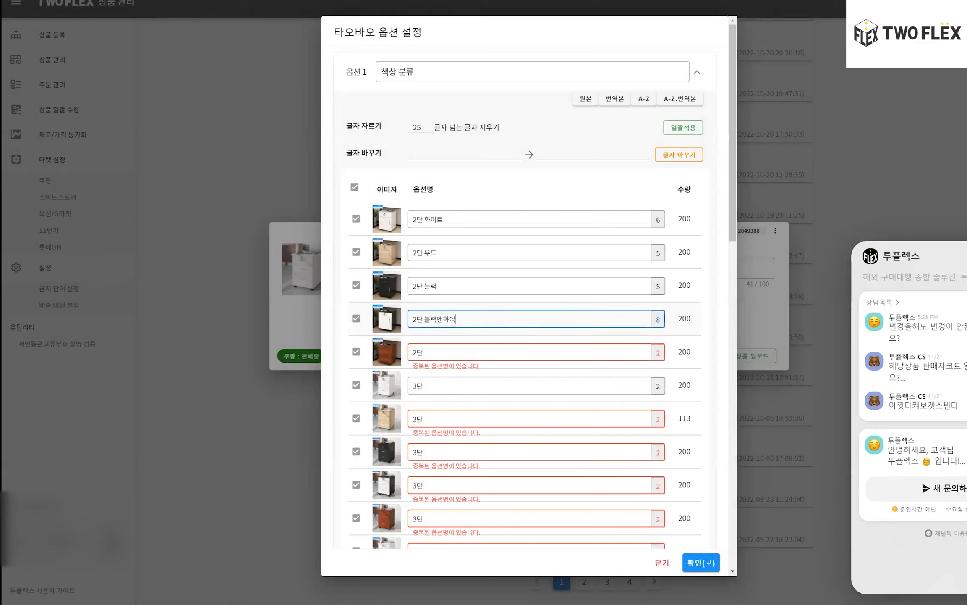
pyautogui.write('트')
pyautogui.press('BackSpace')
pyautogui.press('BackSpace')
pyautogui.press('BackSpace')
pyautogui.press('BackSpace')
pyautogui.press('BackSpace')
pyautogui.press('BackSpace')
pyautogui.press('BackSpace')
pyautogui.write('쿠 엔크')
pyautogui.press('Left')
pyautogui.press('Left')
pyautogui.press('Left')
pyautogui.press('Left')
pyautogui.hotkey('shift', 'Right')
pyautogui.hotkey('shift', 'Right')
pyautogui.hotkey('shift', 'Right')
pyautogui.write('블랙앤화이트')
pyautogui.press('Delete')
# Step: Name the next options 2단 나무, 3단 화이트 and 3단 우드
pyautogui.press('Tab')
pyautogui.press('Right')
pyautogui.write('나무')
pyautogui.press('Tab')
pyautogui.press('Right')
pyautogui.write('화이트')
pyautogui.press('Tab')
pyautogui.press('Right')
pyautogui.write('우드')
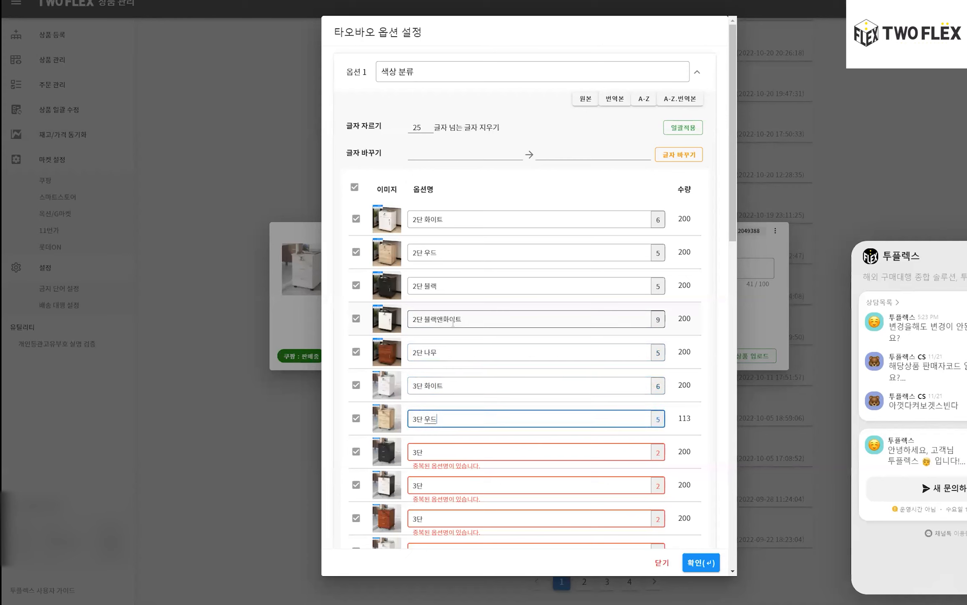
pyautogui.press('Tab')
# Step: Name the following options 3단 블랙, 3단 블랙앤화이트 and 3단 나무
pyautogui.press('Right')
pyautogui.write('블랙')
pyautogui.press('Tab')
pyautogui.press('Right')
pyautogui.write('블랙앤화이트')
pyautogui.press('Tab')
pyautogui.press('Right')
pyautogui.write('나무')
pyautogui.press('capslock')
# Step: Name the eleventh to thirteenth options 3단 화이트, 3단 우드 and 3단 블랙
pyautogui.scroll(-2, 484, 219)
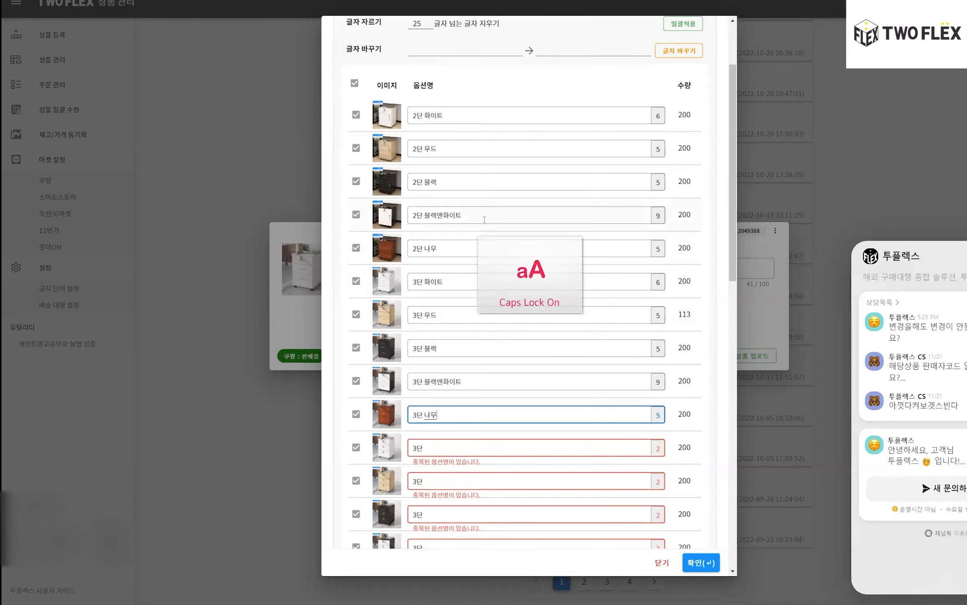
pyautogui.click(454, 447)
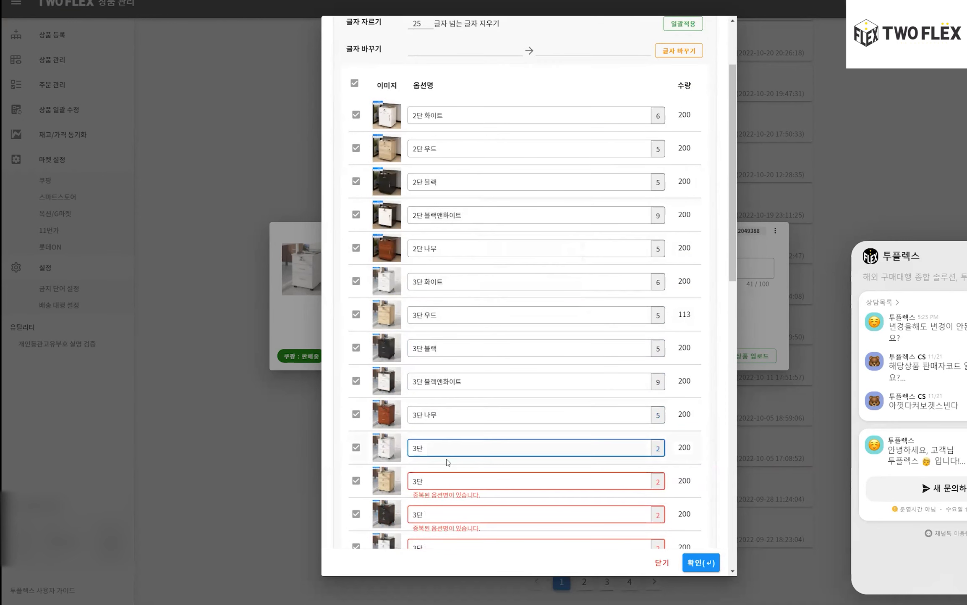
pyautogui.write('화이트')
pyautogui.press('Tab')
pyautogui.press('Right')
pyautogui.write('우드')
pyautogui.press('Tab')
pyautogui.press('Right')
pyautogui.write('블랙')
pyautogui.press('Tab')
pyautogui.press('Right')
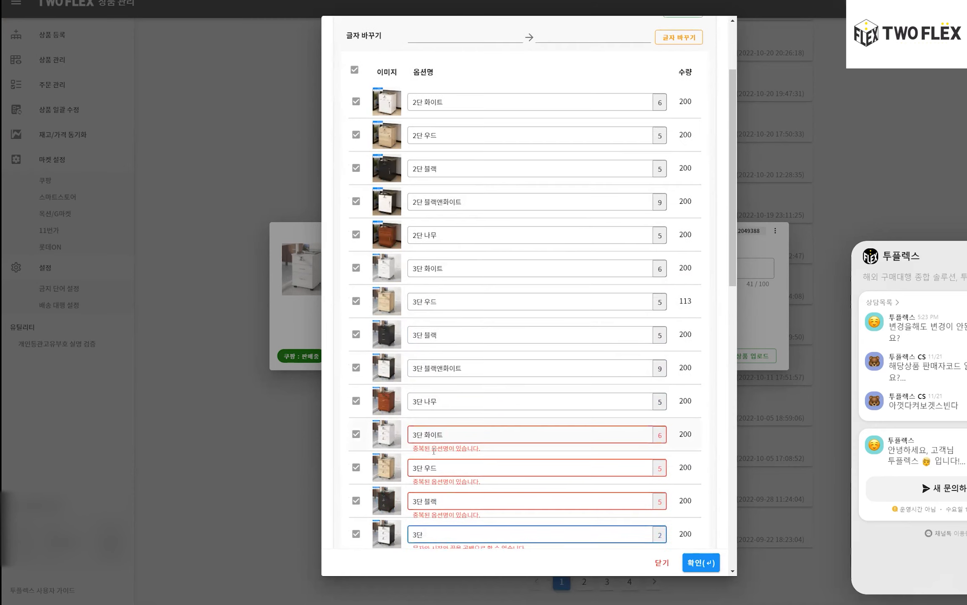
# Step: Retype the fifteenth option name as 3단 블랙앤화이트
pyautogui.press('Tab')
pyautogui.press('capslock')
pyautogui.write('블랙')
pyautogui.scroll(-2, 441, 456)
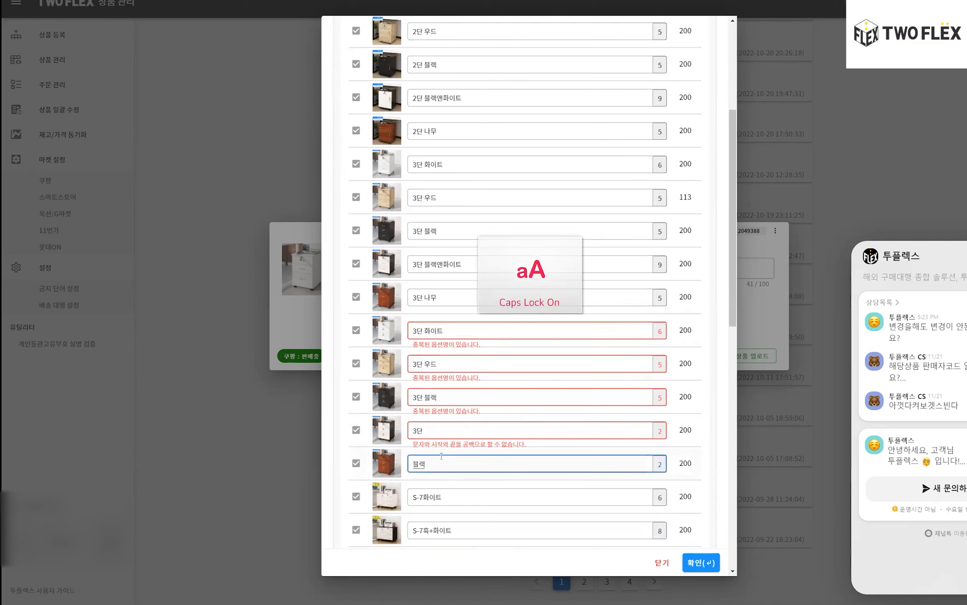
pyautogui.press('BackSpace')
pyautogui.press('BackSpace')
pyautogui.write('3단 블ㄹ')
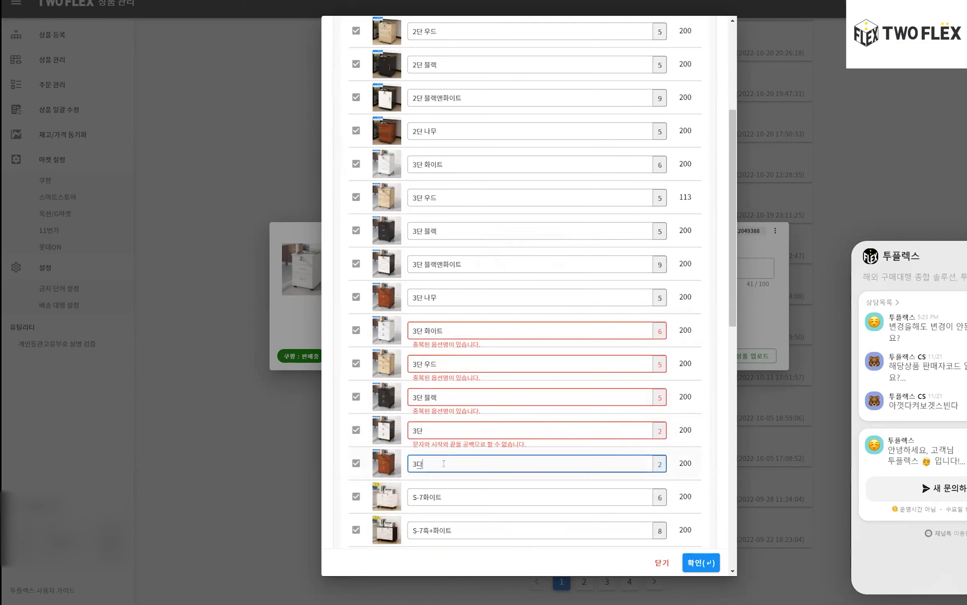
pyautogui.write('앤화이트')
pyautogui.scroll(2, 441, 397)
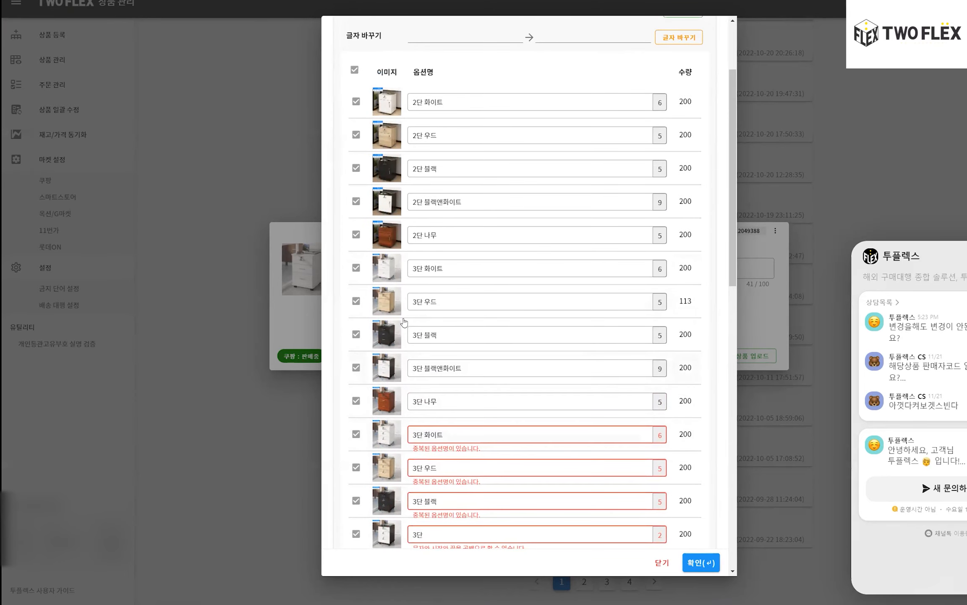
# Step: After checking the 3단 화이트 and lock cabinet images, add (자물쇠) to the 3단 화이트 lock option
pyautogui.click(390, 275)
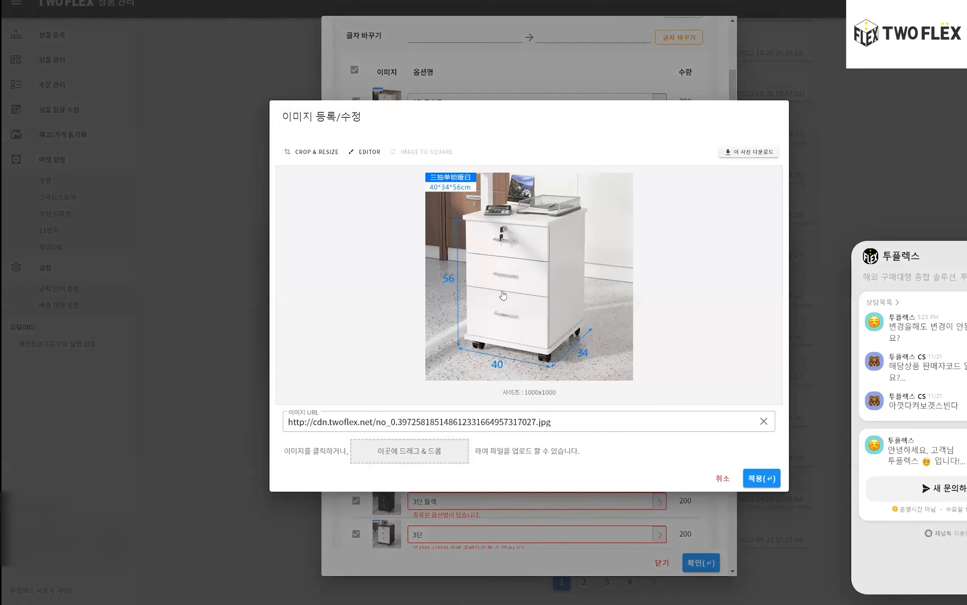
pyautogui.click(729, 477)
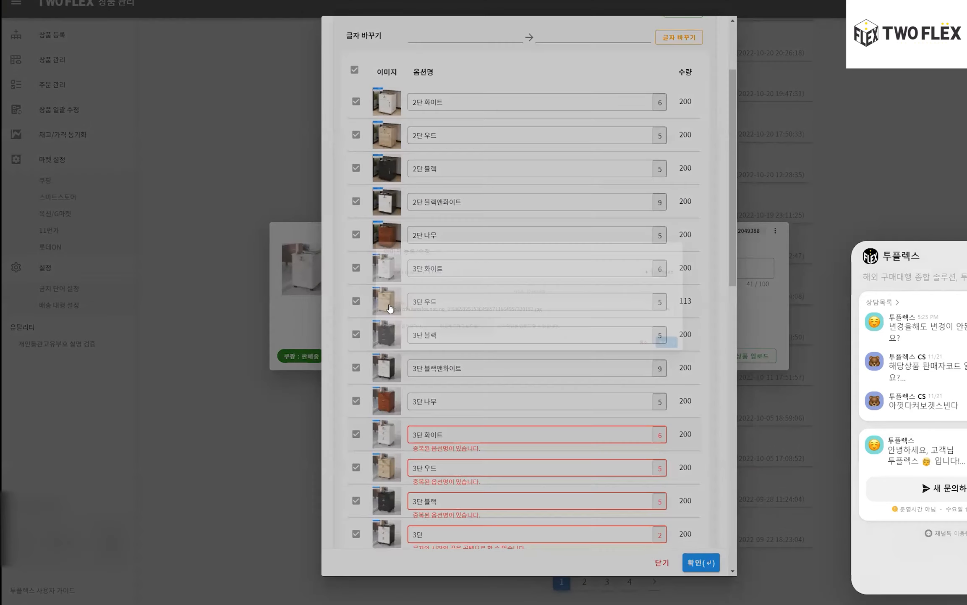
pyautogui.click(390, 308)
pyautogui.click(738, 474)
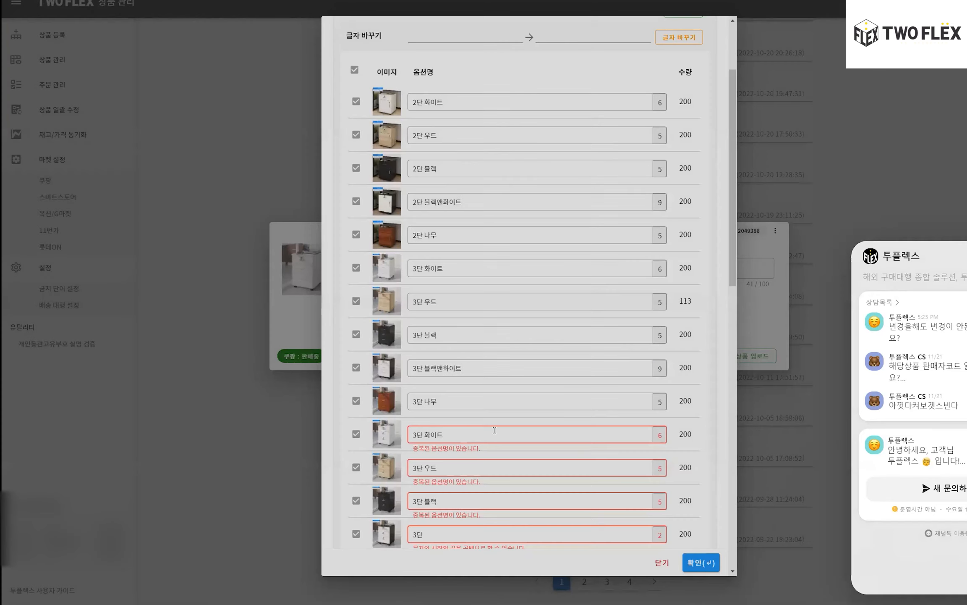
pyautogui.click(495, 430)
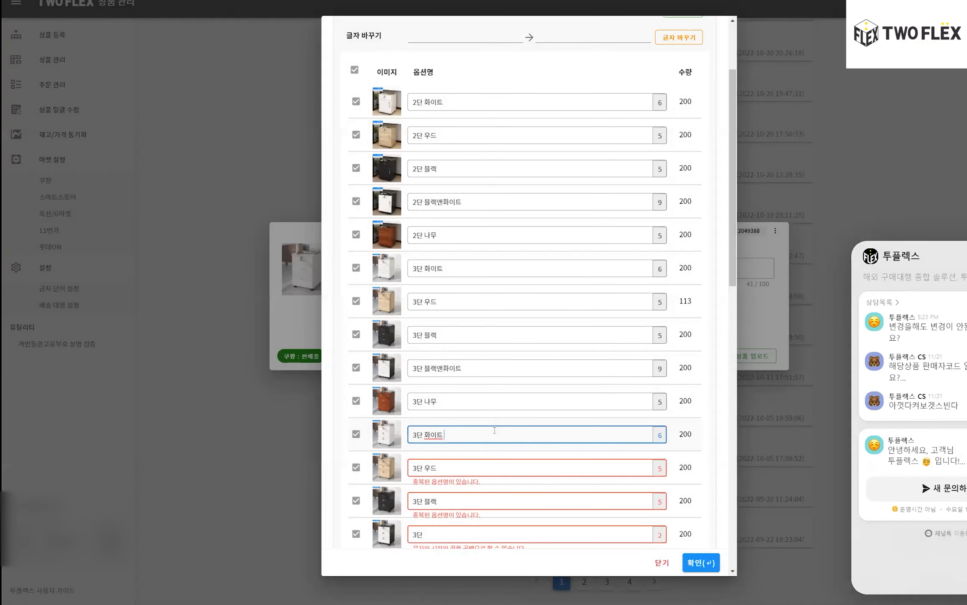
pyautogui.write('(자물쇠)')
# Step: Copy the (자물쇠) suffix and append it to the 3단 우드 and 3단 블랙 lock options
pyautogui.hotkey('shift', 'Left')
pyautogui.hotkey('shift', 'Left')
pyautogui.hotkey('shift', 'Left')
pyautogui.hotkey('ctrl', 'c')
pyautogui.press('Tab')
pyautogui.press('End')
pyautogui.hotkey('ctrl', 'v')
pyautogui.press('Tab')
pyautogui.press('End')
pyautogui.hotkey('ctrl', 'v')
# Step: Append (자물쇠) to the last lock option, correcting its colour to 블랙앤화이트
pyautogui.press('Tab')
pyautogui.press('End')
pyautogui.hotkey('ctrl', 'v')
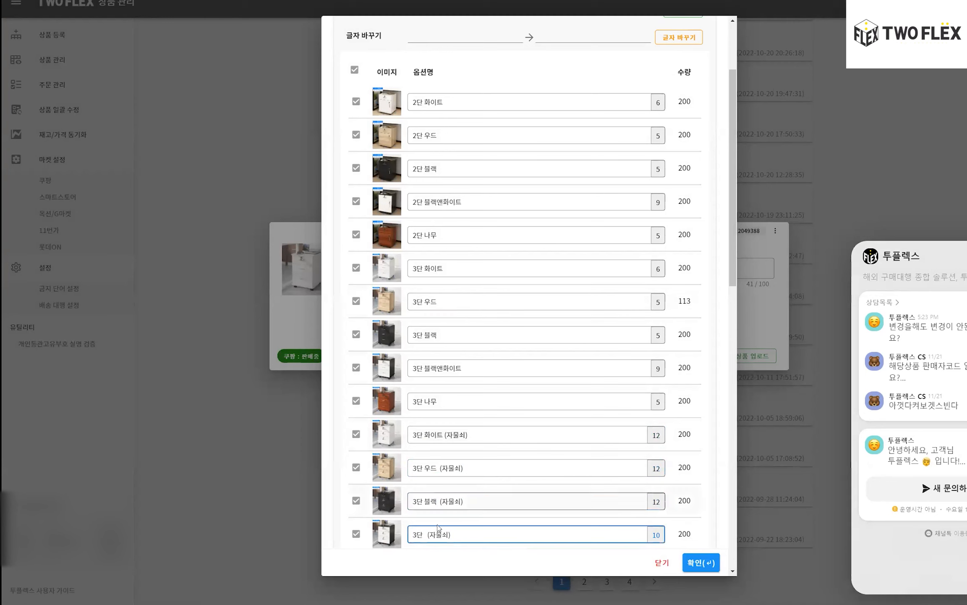
pyautogui.press('BackSpace')
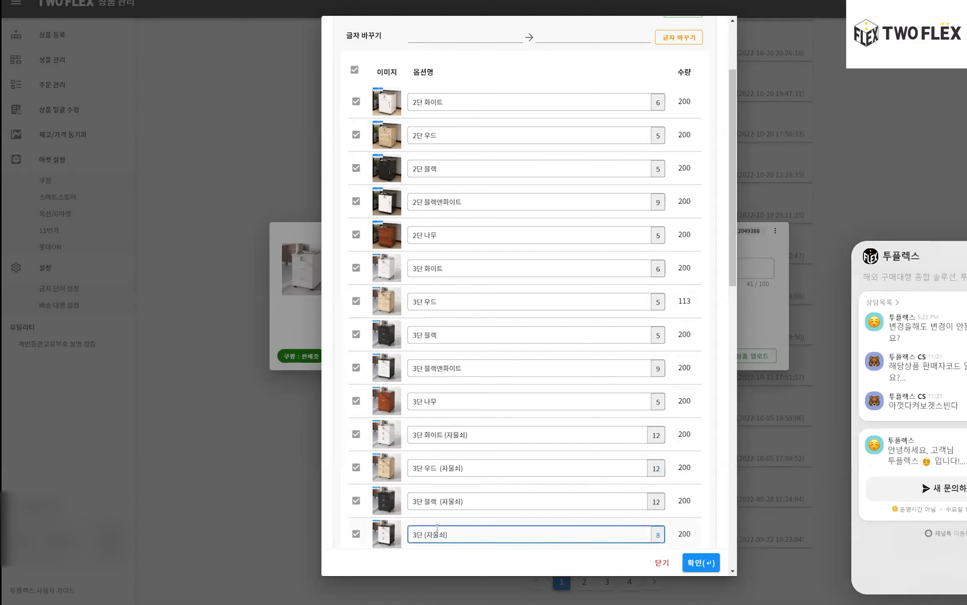
pyautogui.write('블랙앤화이트')
pyautogui.press('capslock')
pyautogui.scroll(3, 447, 269)
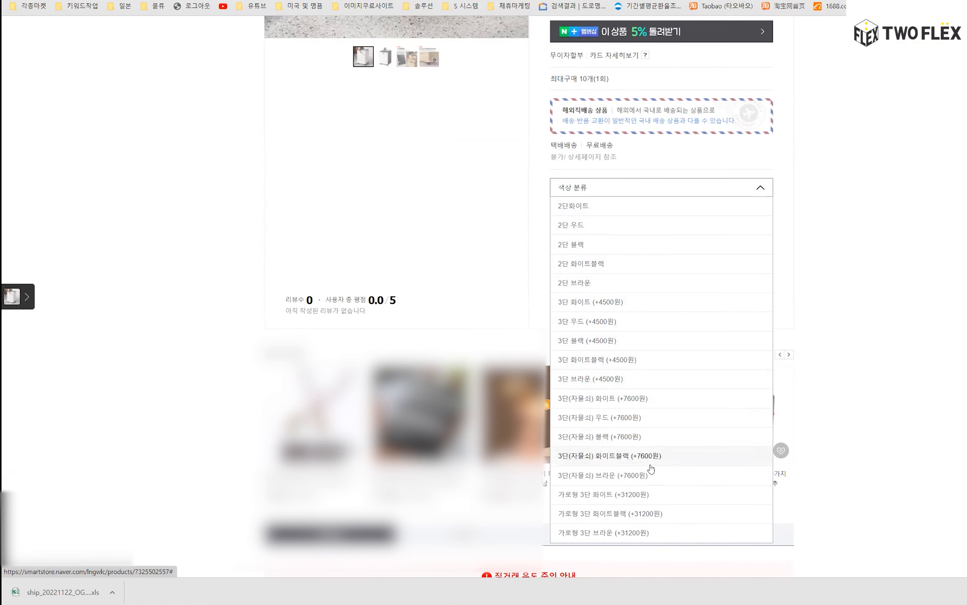
# Step: Review the Smart Store colour option names and return to the cabinet's Taobao option settings
pyautogui.press('capslock')
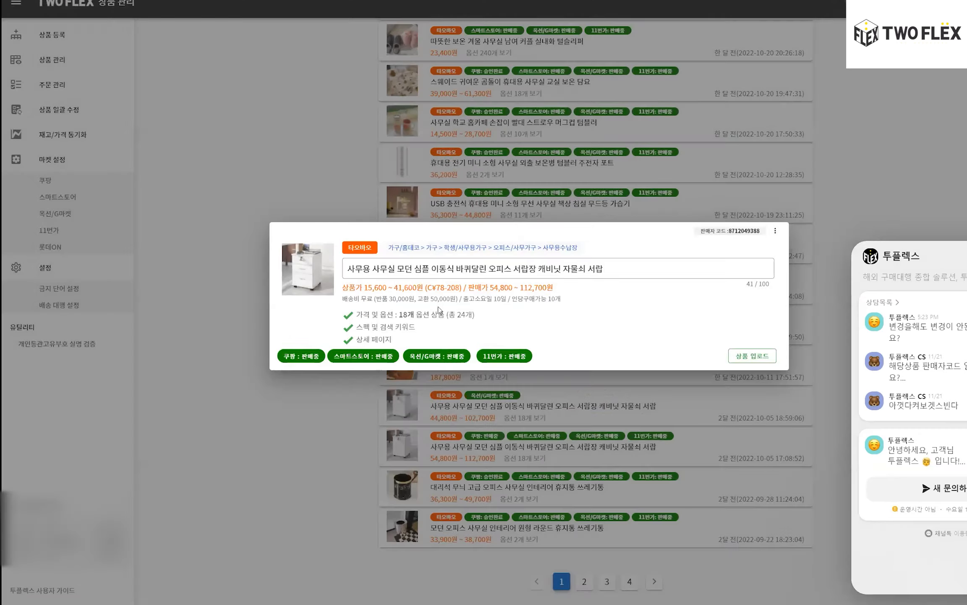
pyautogui.click(453, 285)
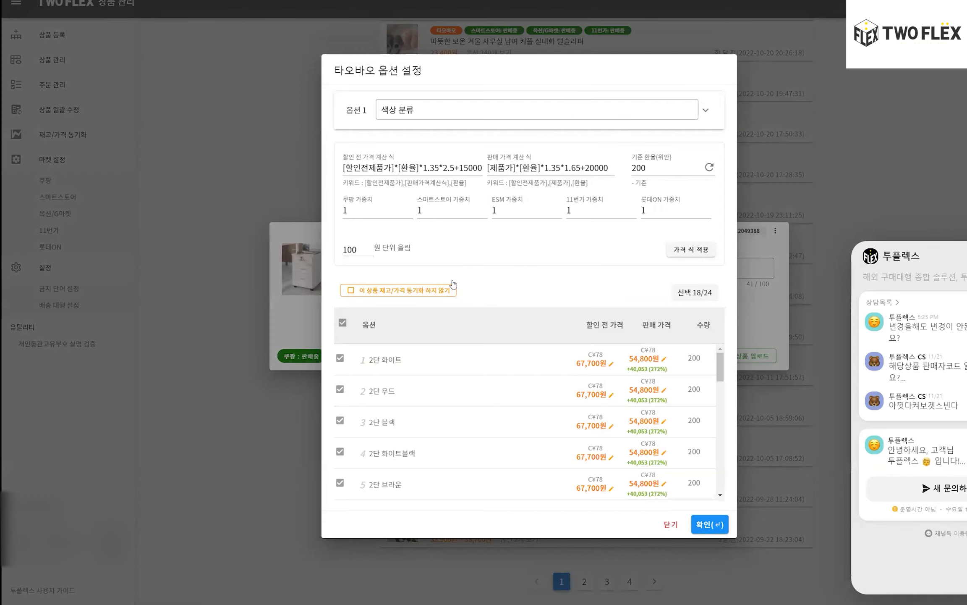
# Step: Check the expanded 색상 분류 option names against Smart Store and confirm the 18 selected options
pyautogui.click(705, 112)
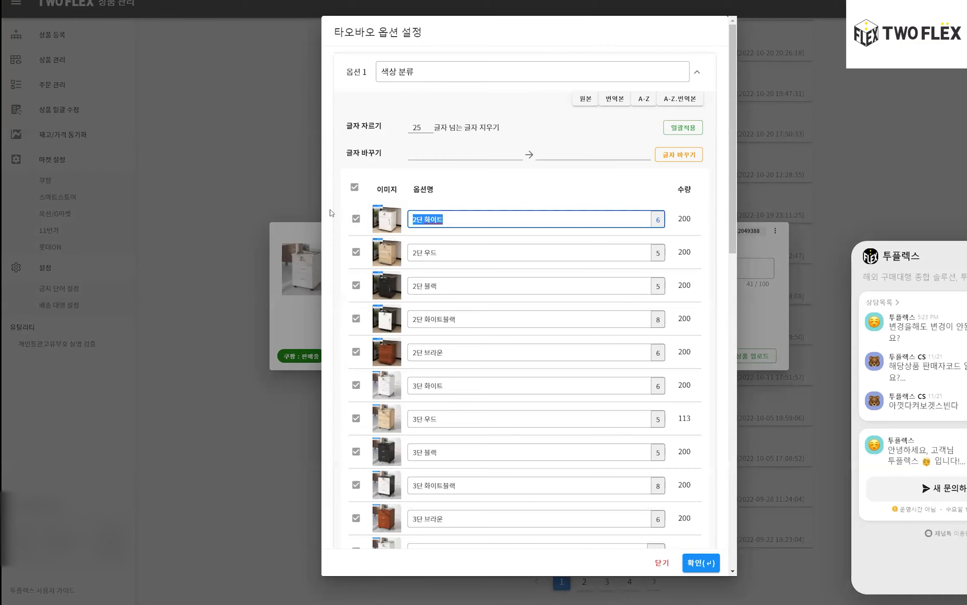
pyautogui.press('End')
pyautogui.hotkey('ctrl', 'shift', 'Left')
pyautogui.press('Tab')
pyautogui.press('Tab')
pyautogui.press('Tab')
pyautogui.press('End')
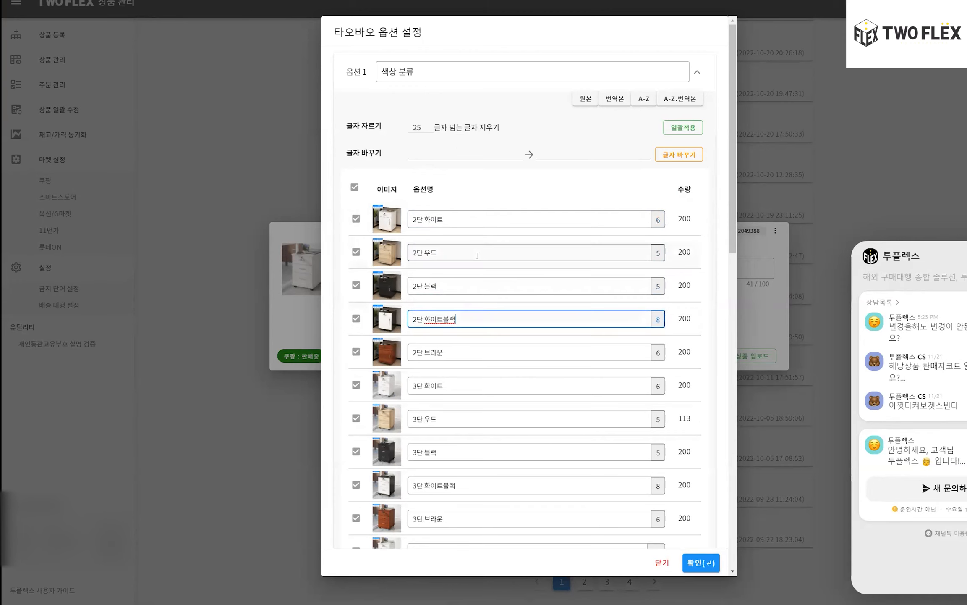
pyautogui.press('capslock')
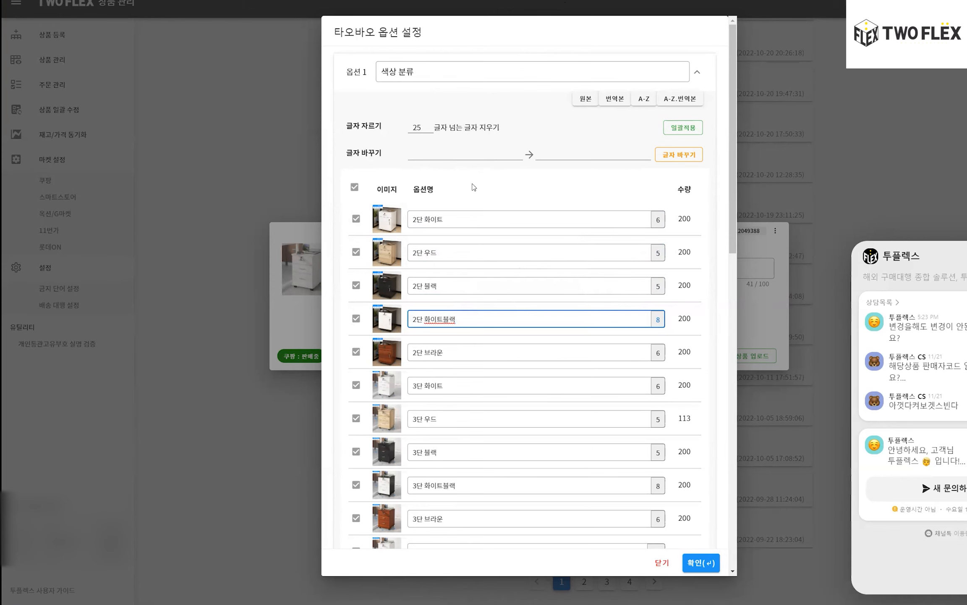
pyautogui.scroll(-12, 473, 188)
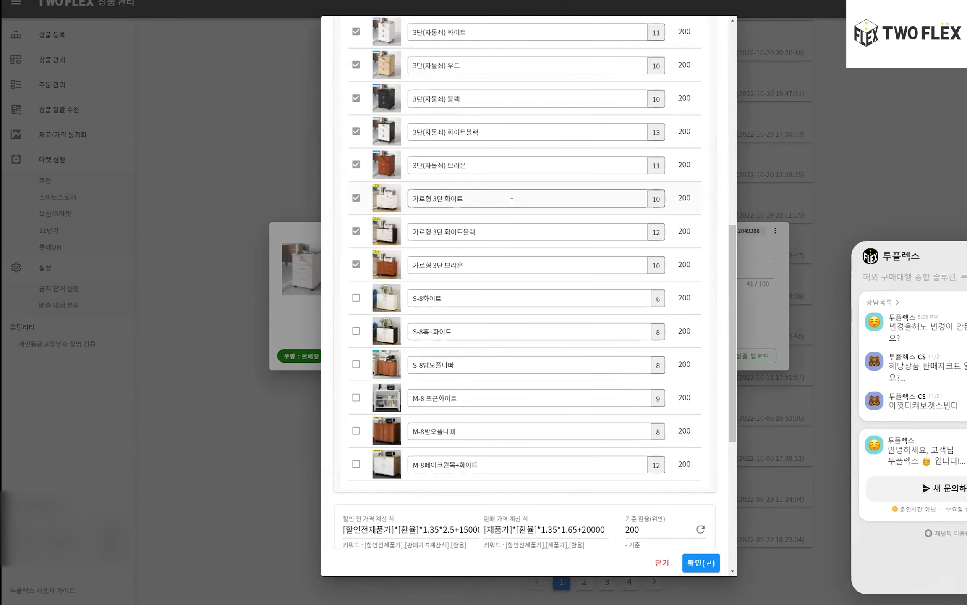
pyautogui.click(690, 563)
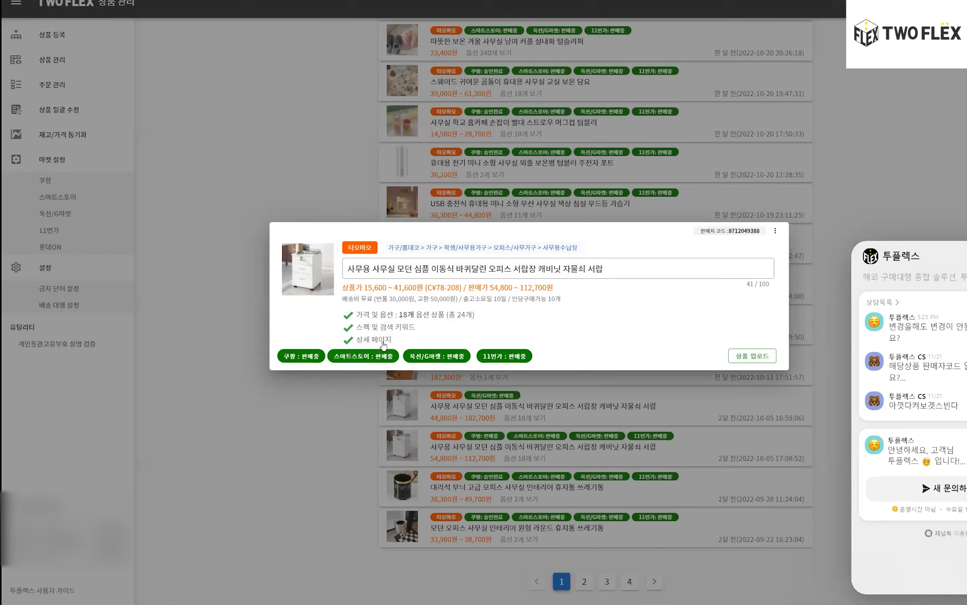
# Step: Open the cabinet's detail-page editor, scroll through its description images, then switch to the Taobao window
pyautogui.click(383, 341)
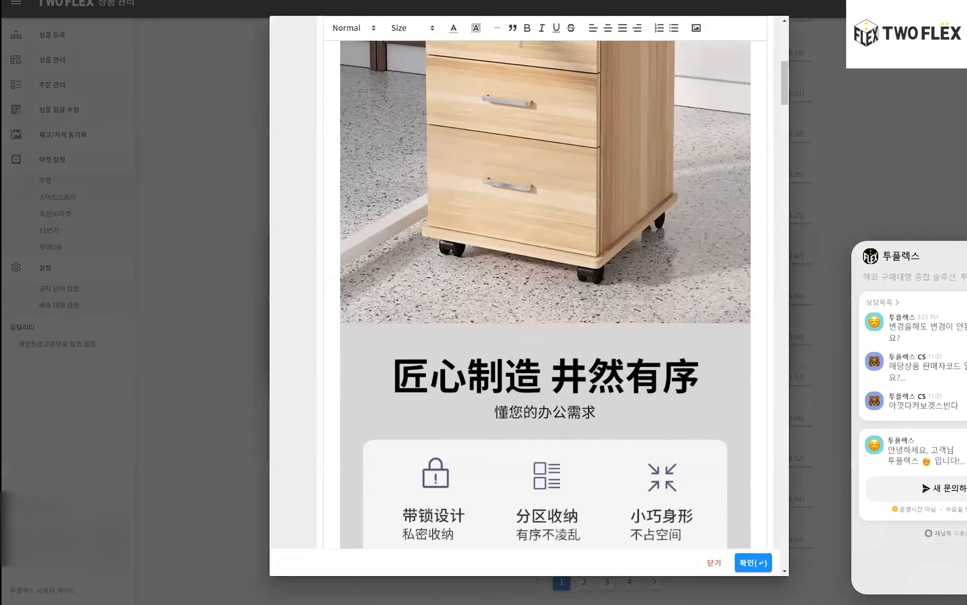
pyautogui.scroll(-10, 526, 230)
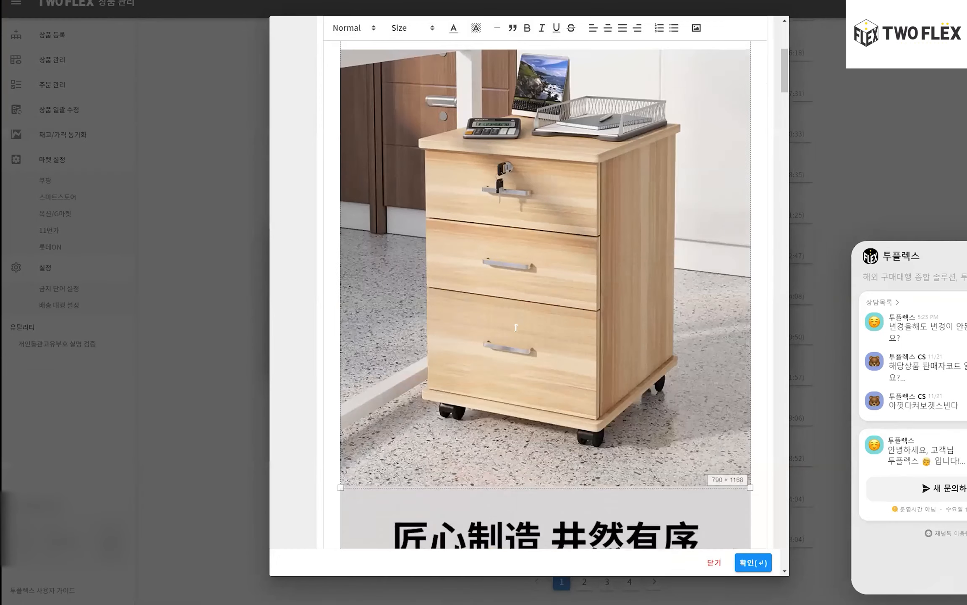
pyautogui.scroll(-10, 689, 171)
pyautogui.scroll(20, 739, 144)
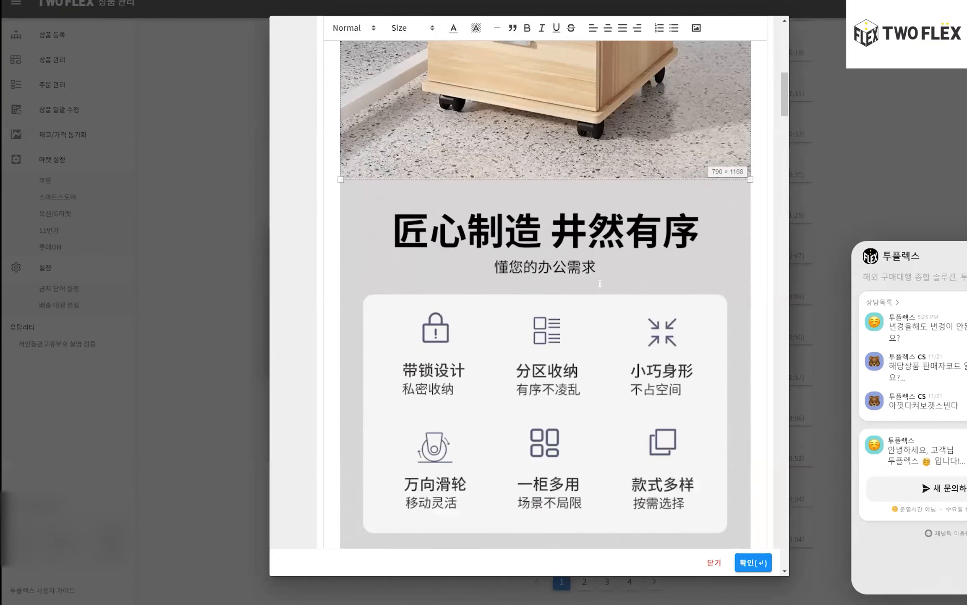
pyautogui.scroll(15, 477, 256)
pyautogui.scroll(-12, 779, 382)
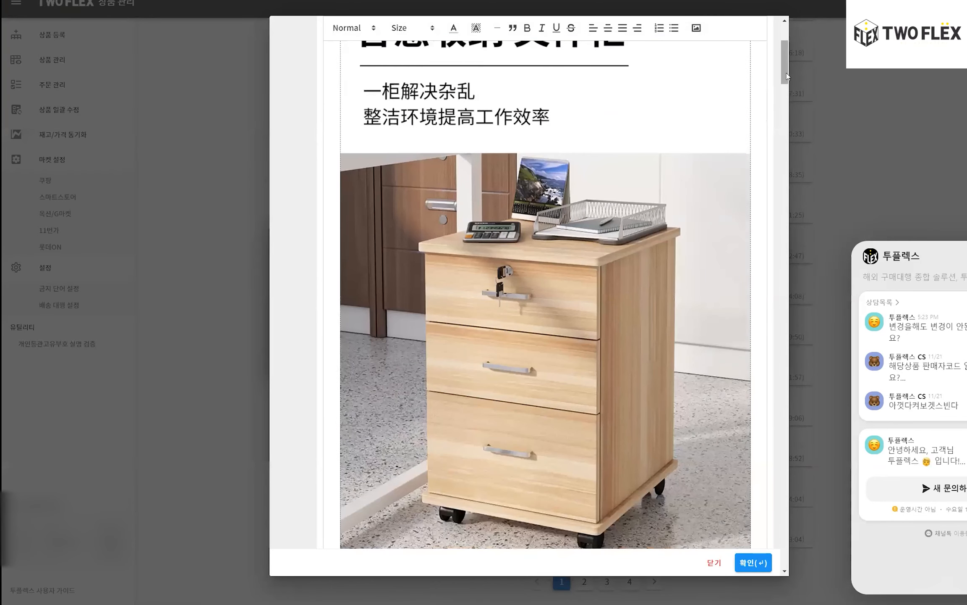
pyautogui.scroll(-20, 779, 378)
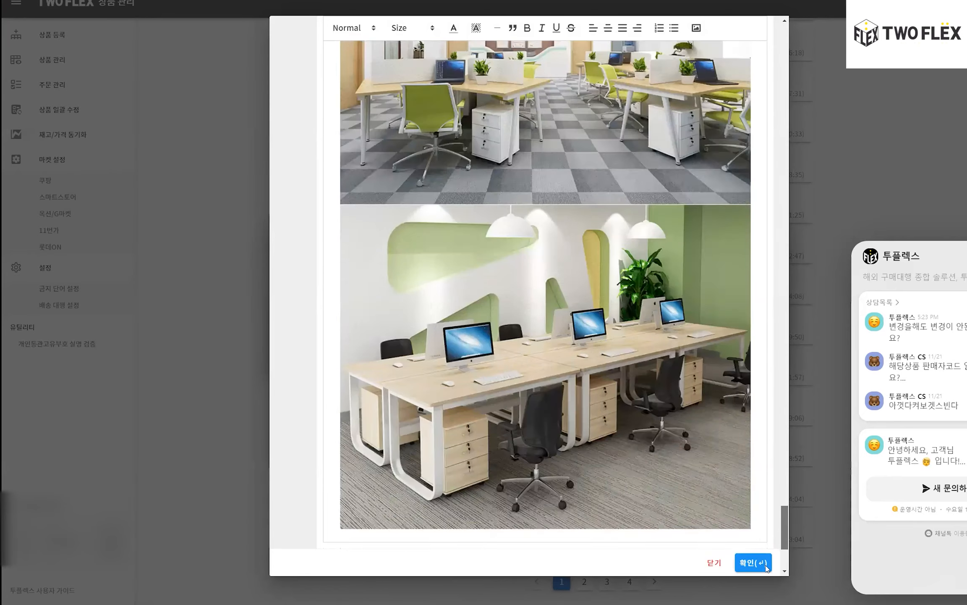
pyautogui.scroll(8, 651, 203)
pyautogui.press('super+Tab')
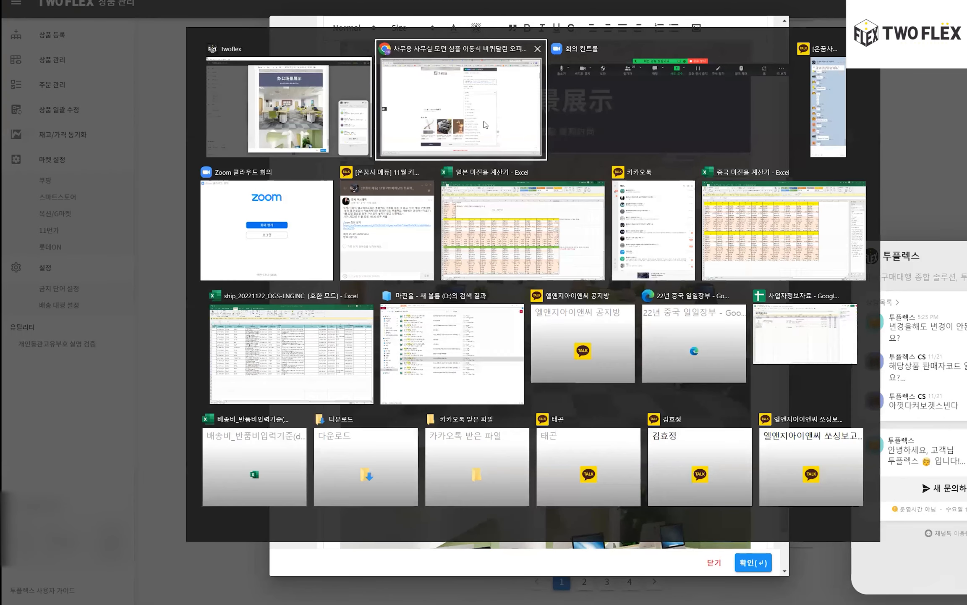
pyautogui.hotkey('alt', 'Tab')
pyautogui.hotkey('ctrl', 'Tab')
pyautogui.scroll(-12, 573, 273)
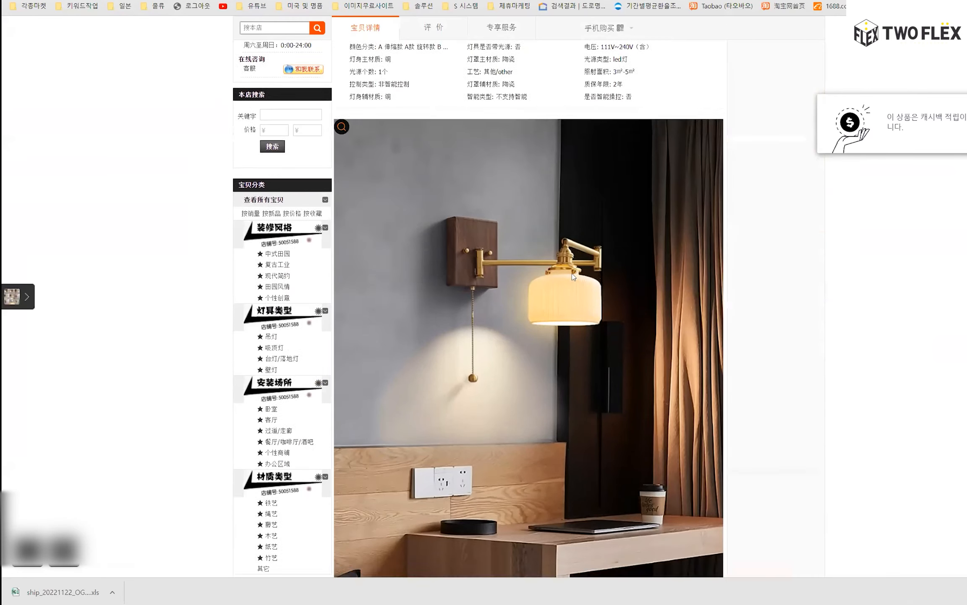
pyautogui.scroll(4, 446, 168)
pyautogui.scroll(-18, 496, 252)
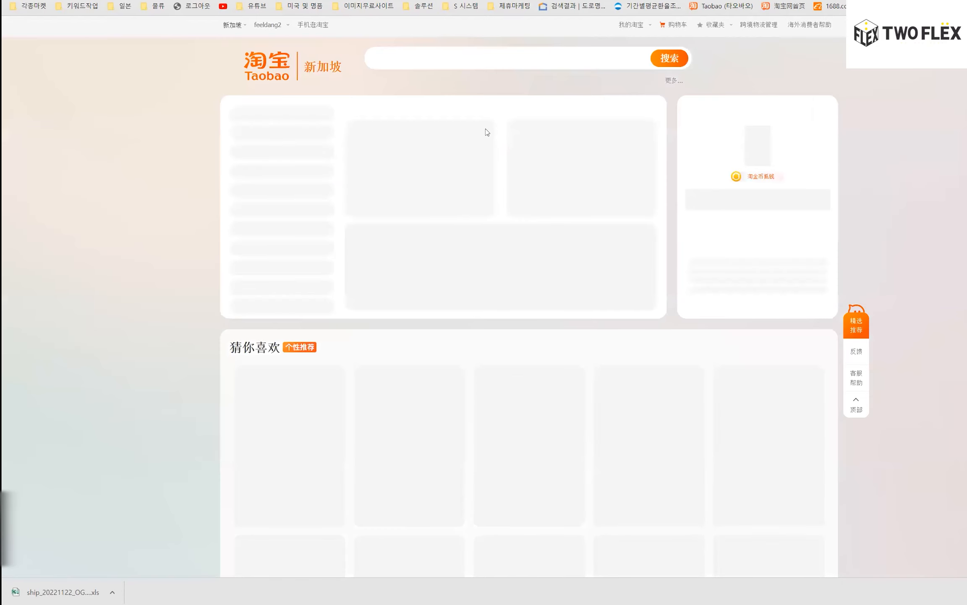
pyautogui.hotkey('alt', 'Tab')
pyautogui.moveTo(784, 506); pyautogui.dragTo(779, 58)
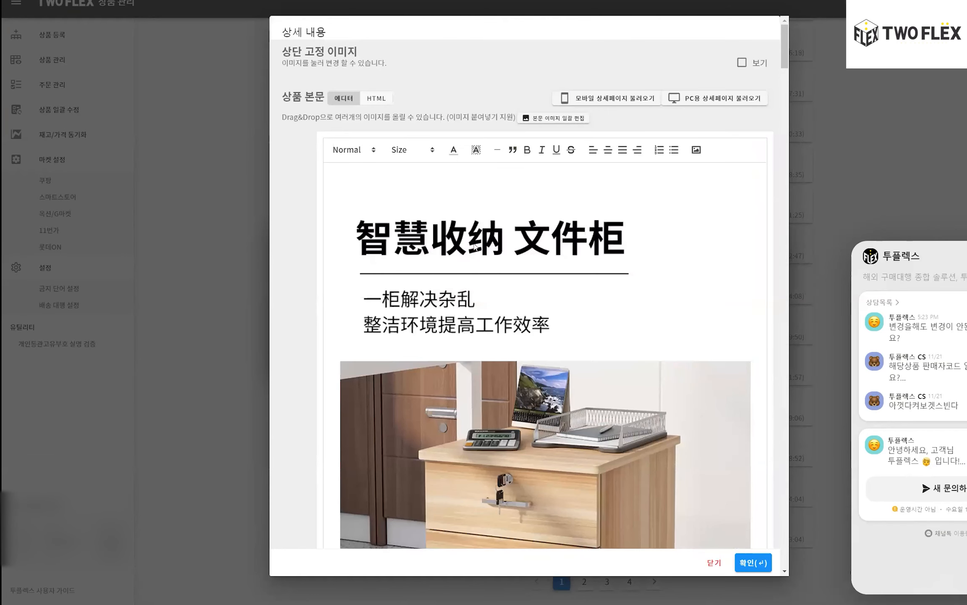
# Step: Restore the deleted 智慧收纳 文件柜 title image and confirm the detail-page content
pyautogui.click(527, 254)
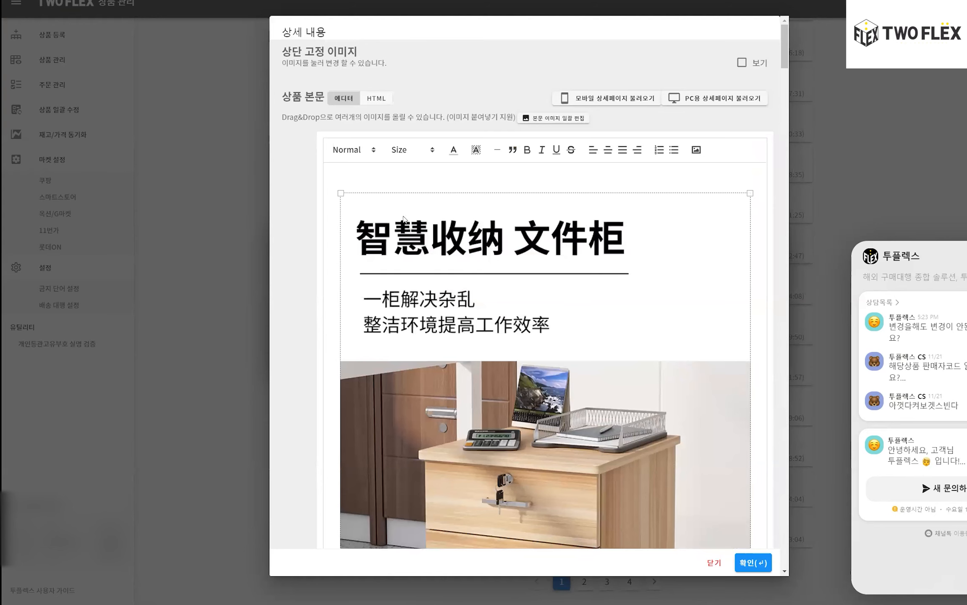
pyautogui.press('Delete')
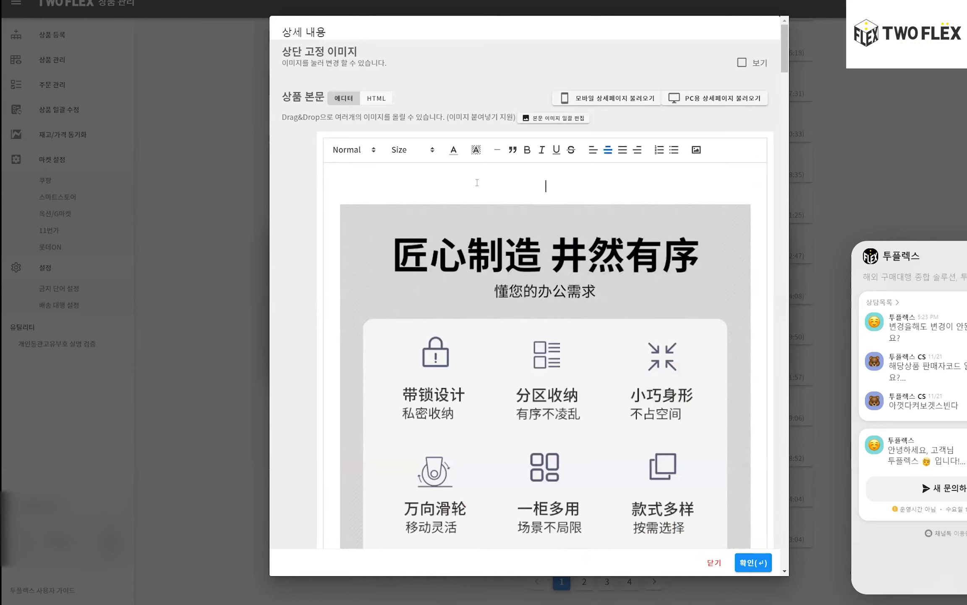
pyautogui.hotkey('ctrl', 'z')
pyautogui.press('capslock')
pyautogui.press('capslock')
pyautogui.scroll(5, 705, 217)
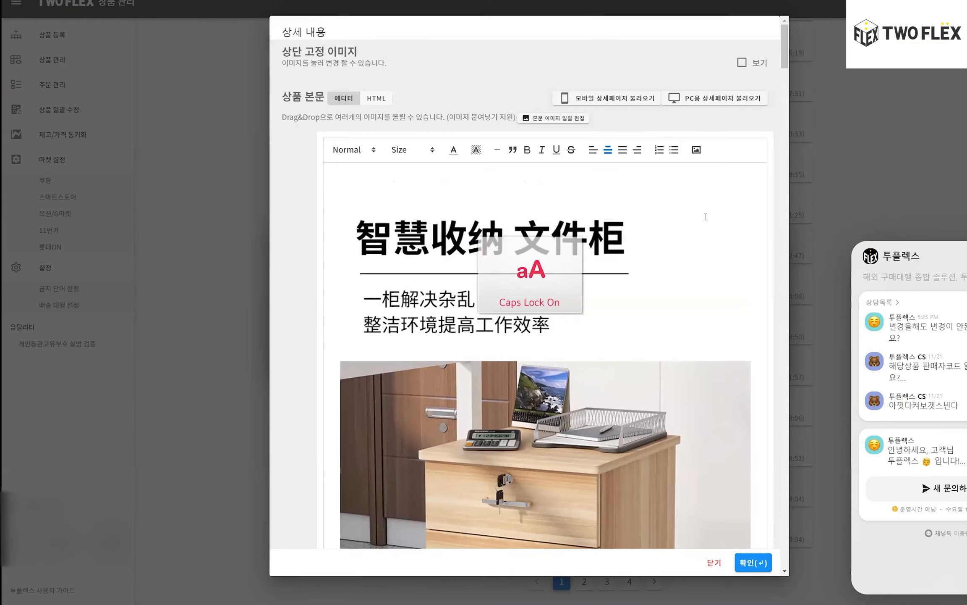
pyautogui.scroll(-2, 706, 217)
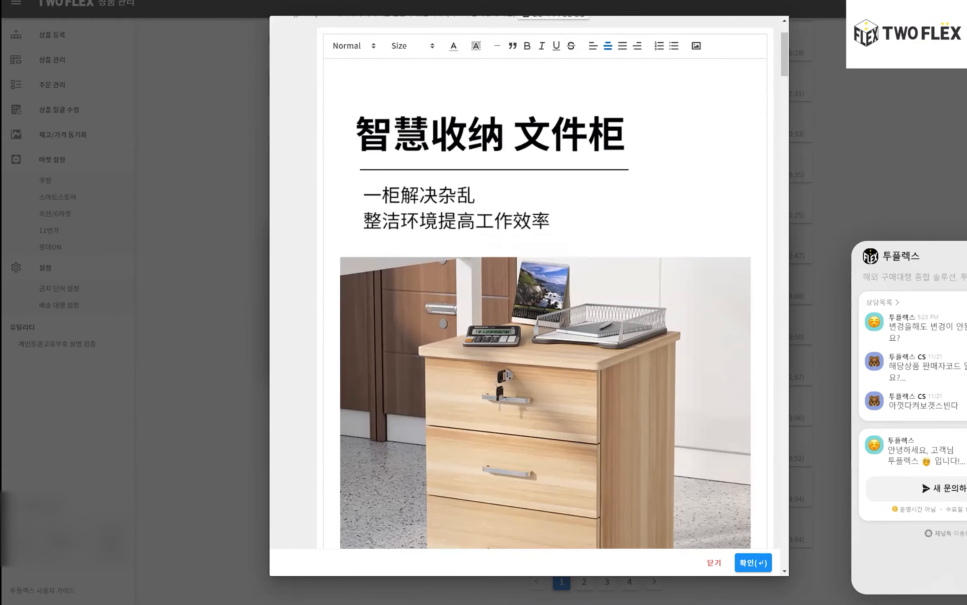
pyautogui.click(753, 562)
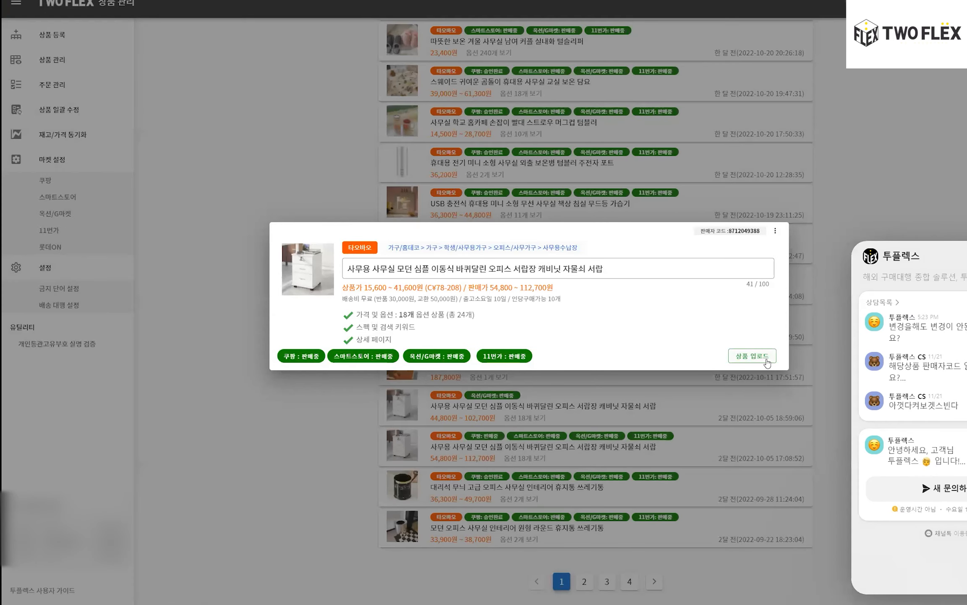
# Step: Crop the fourth cabinet image to the caster below its headline, save at 1000x1000 and apply
pyautogui.click(306, 272)
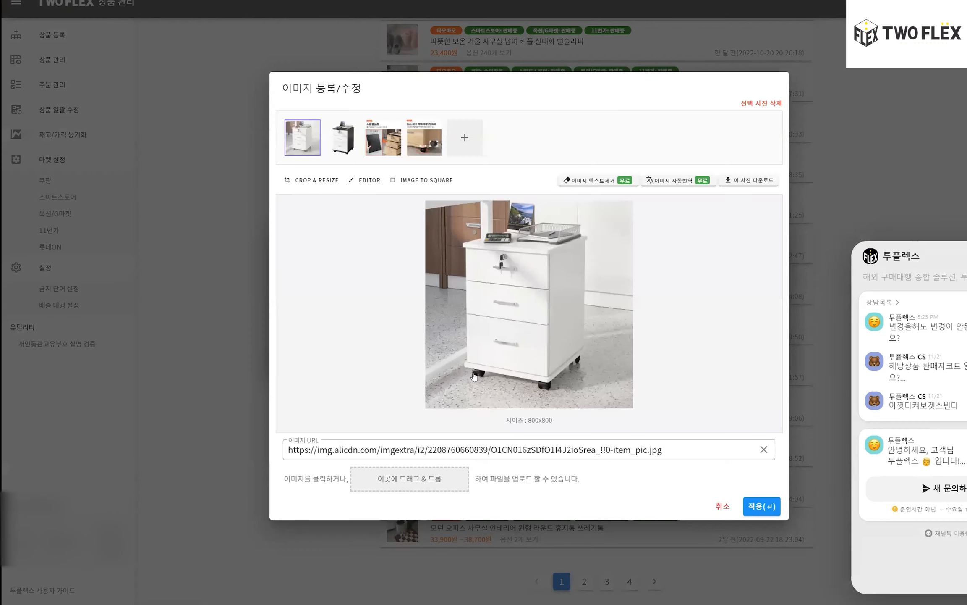
pyautogui.click(390, 150)
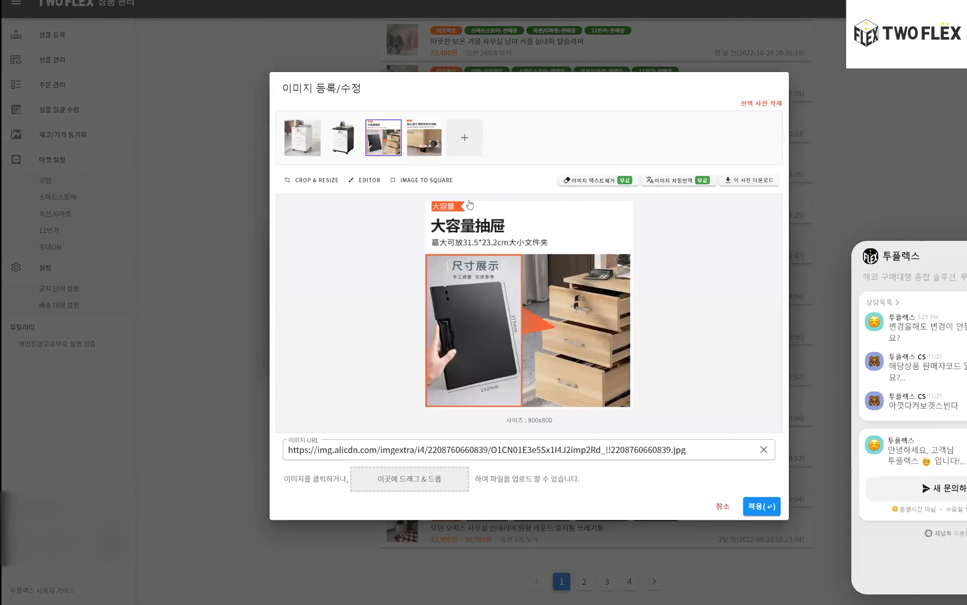
pyautogui.click(428, 134)
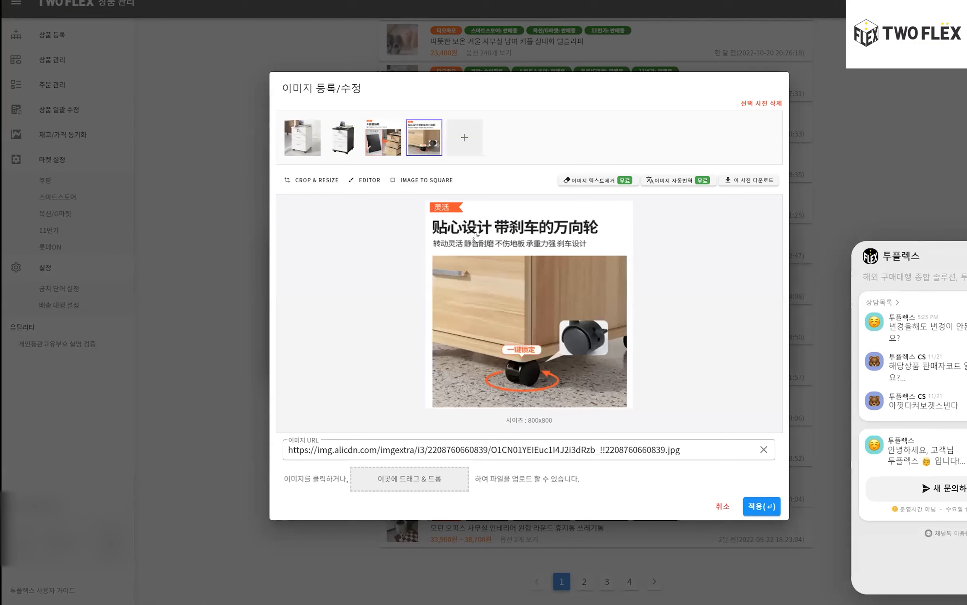
pyautogui.click(386, 147)
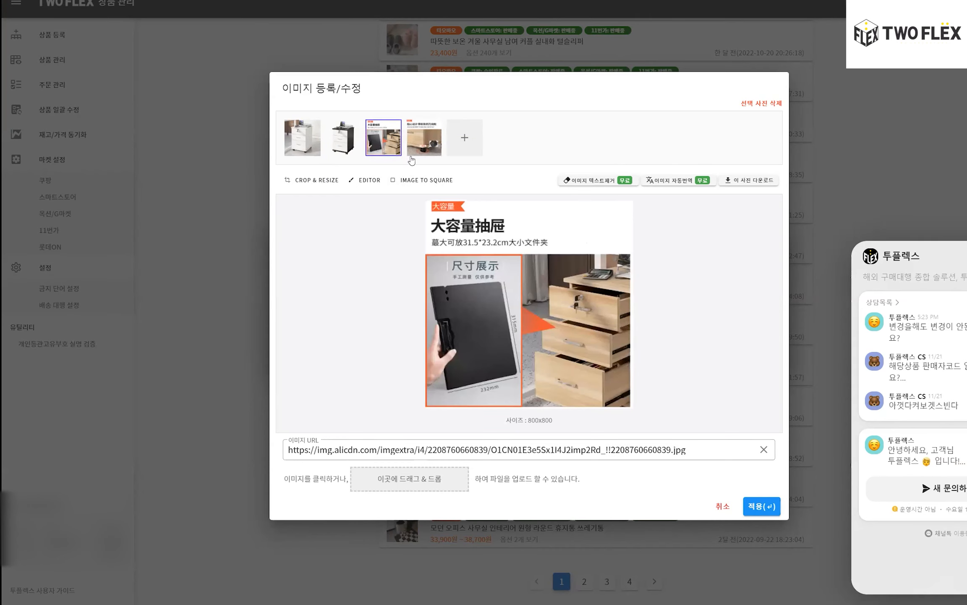
pyautogui.click(423, 139)
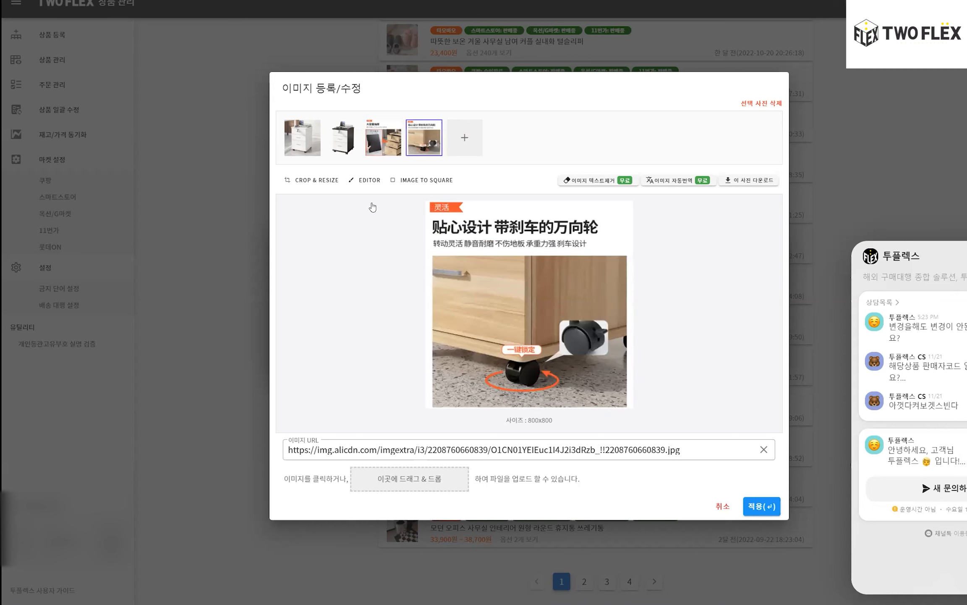
pyautogui.click(322, 180)
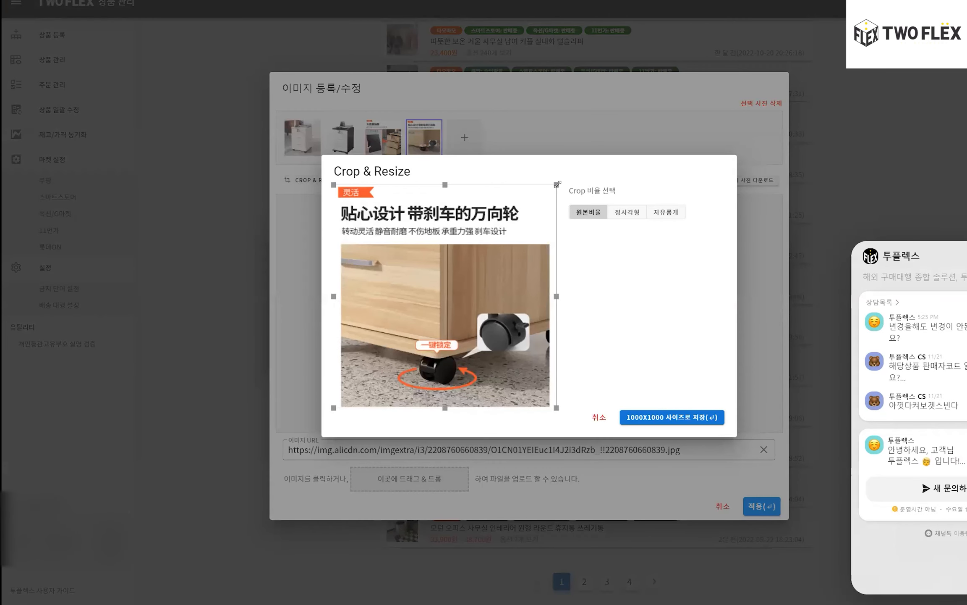
pyautogui.moveTo(557, 185); pyautogui.dragTo(492, 248)
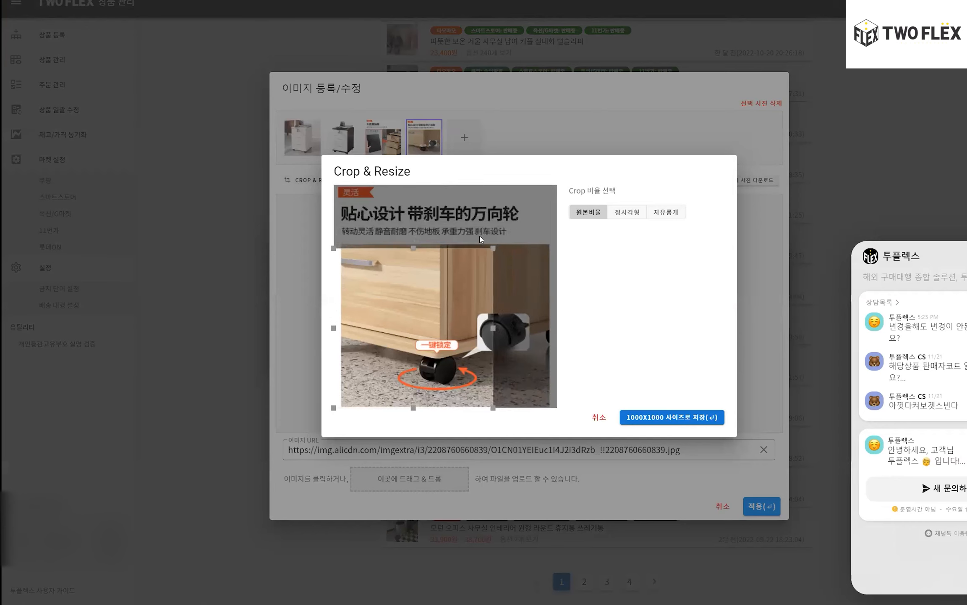
pyautogui.moveTo(440, 275); pyautogui.dragTo(467, 280)
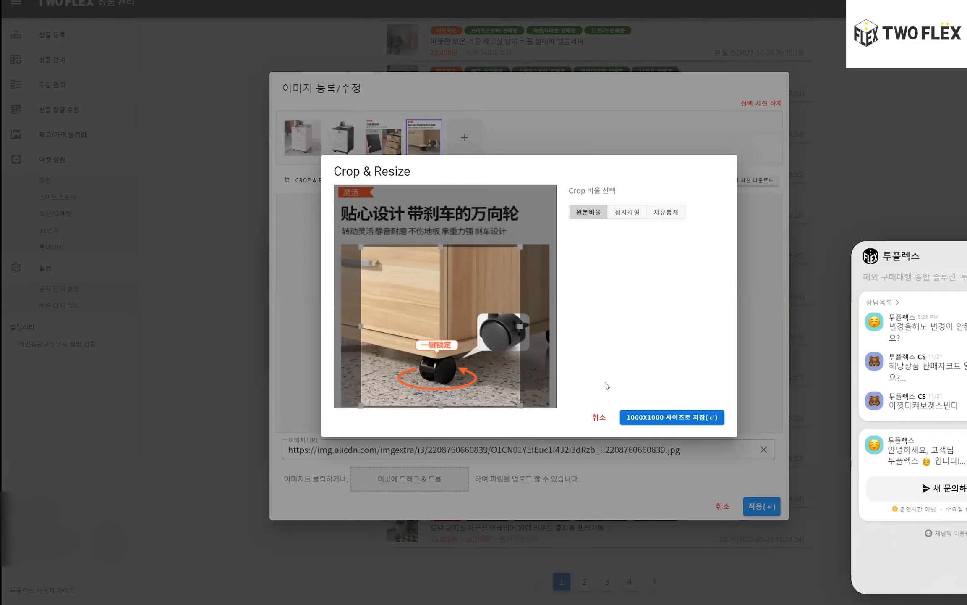
pyautogui.click(660, 418)
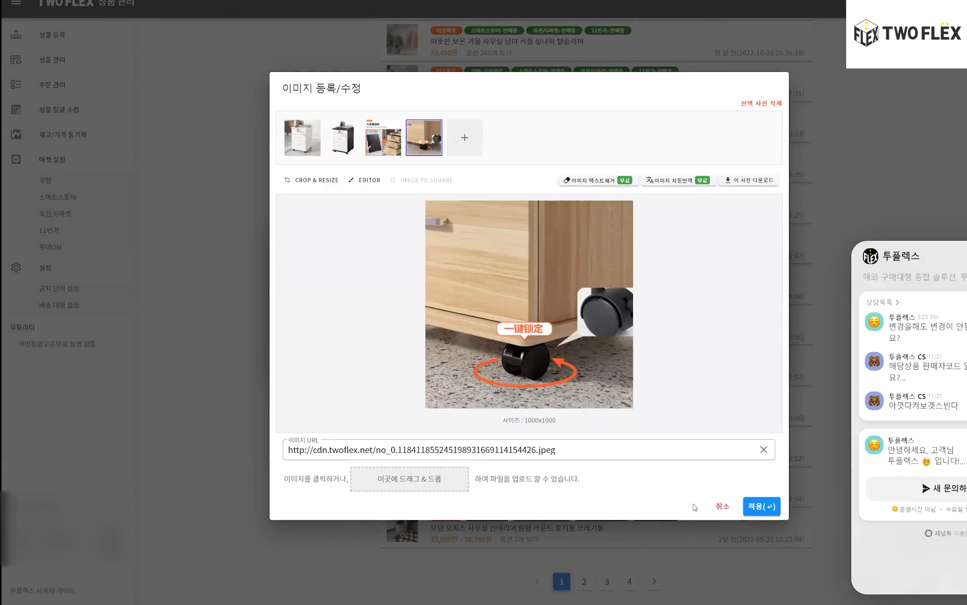
pyautogui.click(762, 506)
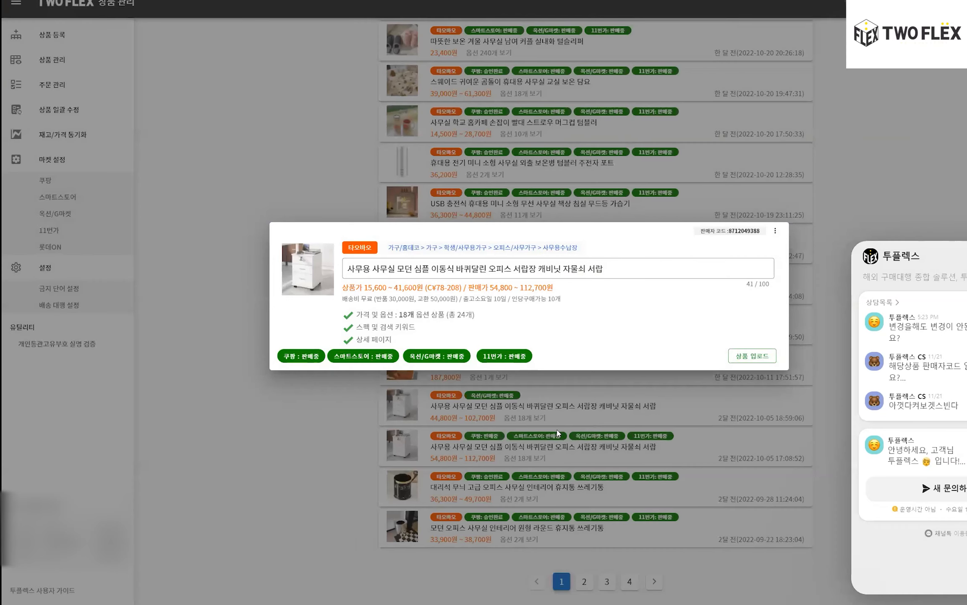
# Step: Import the HEY MIX submarine humidifier into TwoFlex by pasting its Taobao product URL
pyautogui.click(558, 433)
pyautogui.hotkey('alt', 'Tab')
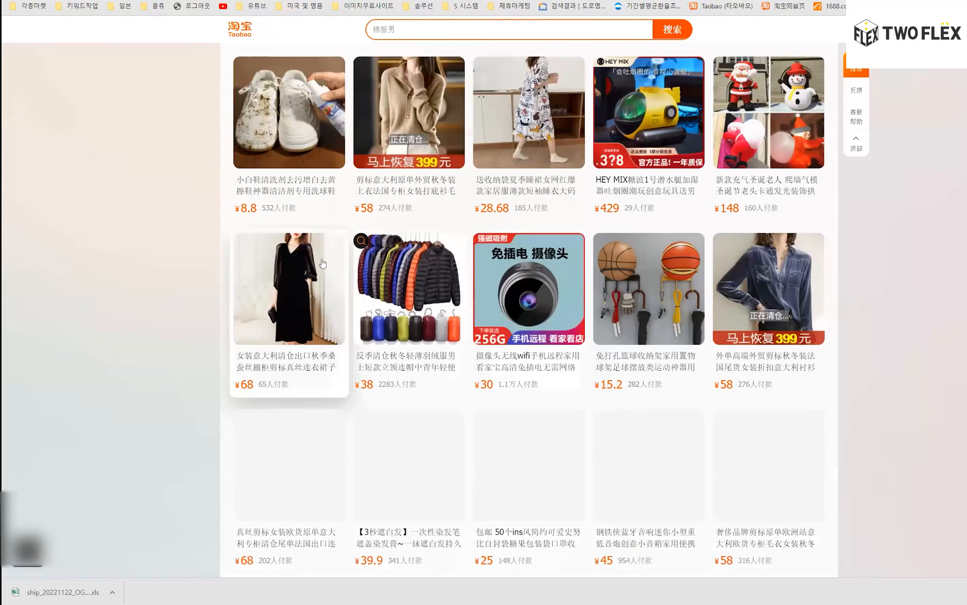
pyautogui.click(637, 98)
pyautogui.hotkey('alt', 'Tab')
pyautogui.hotkey('ctrl', 'v')
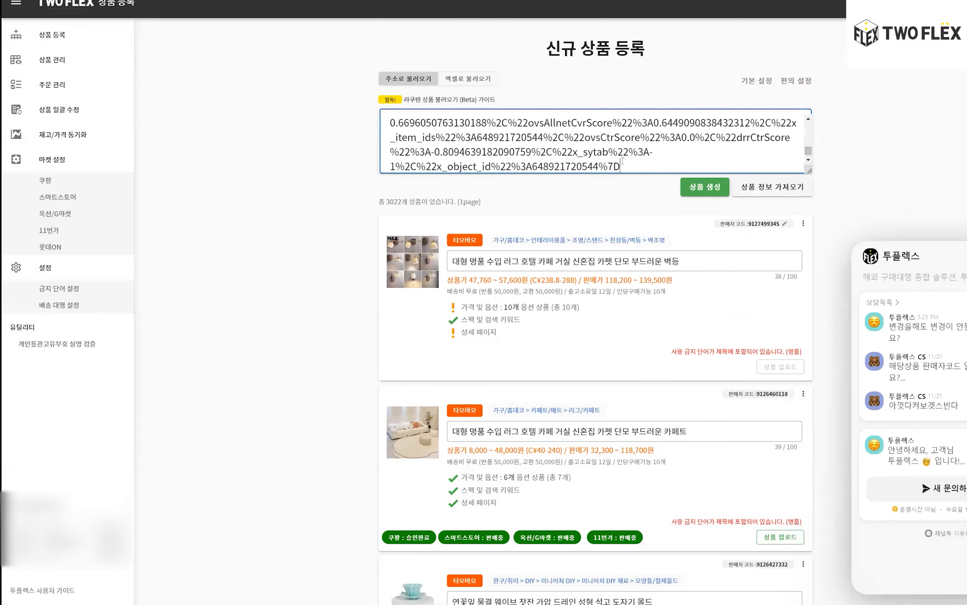
pyautogui.click(691, 185)
pyautogui.press('capslock')
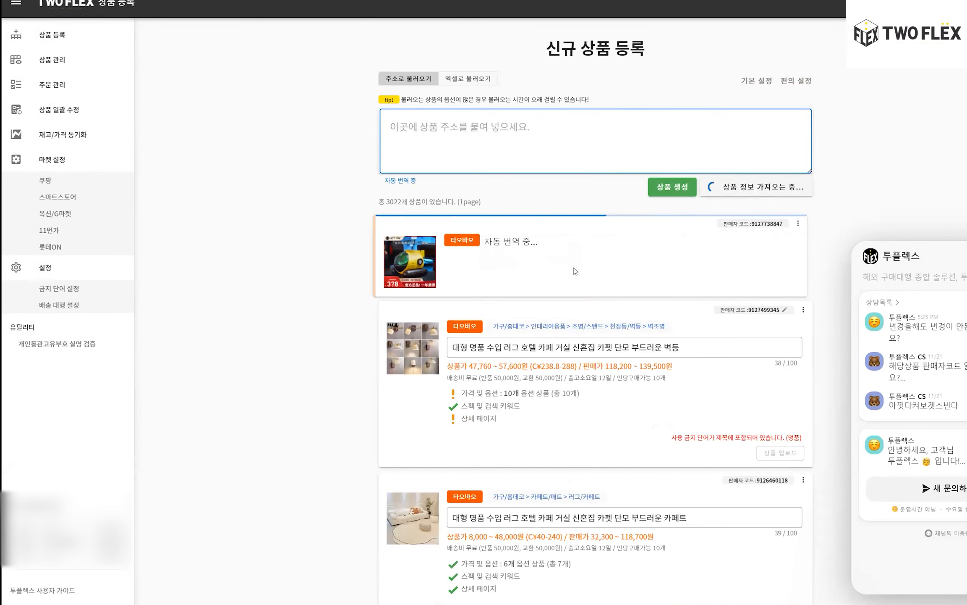
pyautogui.click(401, 259)
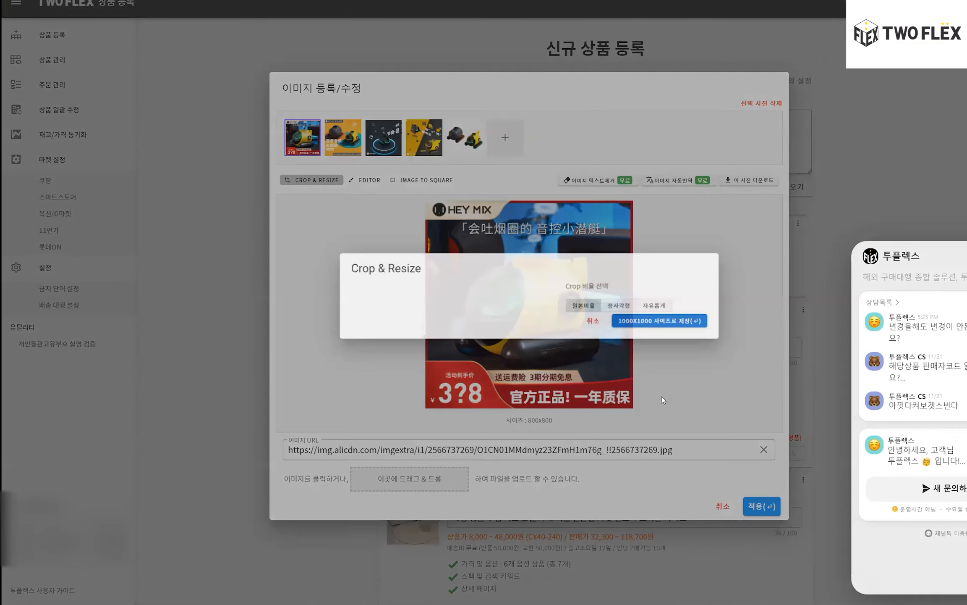
# Step: Save the first, orange and dark HEY MIX images at 1000x1000
pyautogui.click(659, 415)
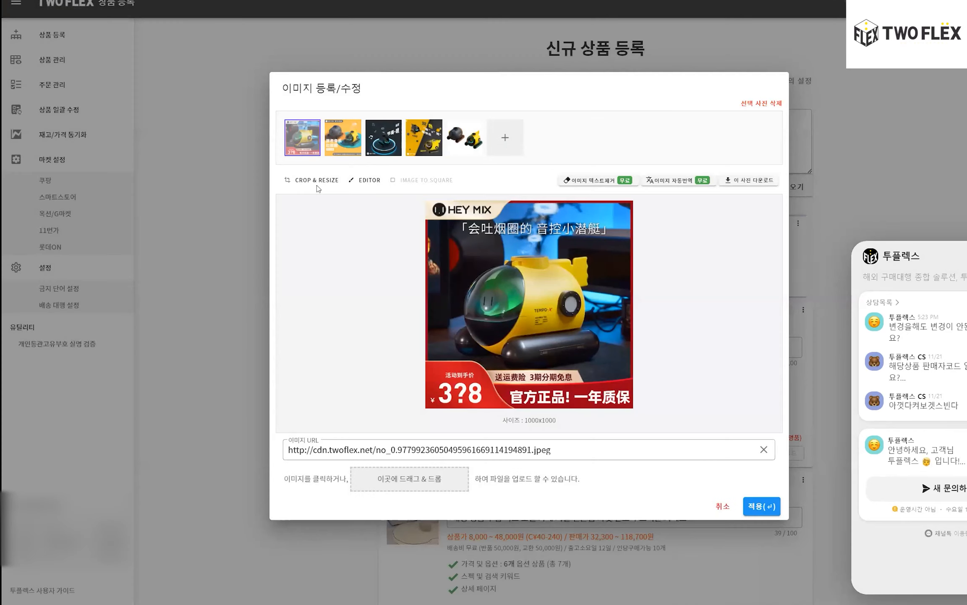
pyautogui.click(317, 185)
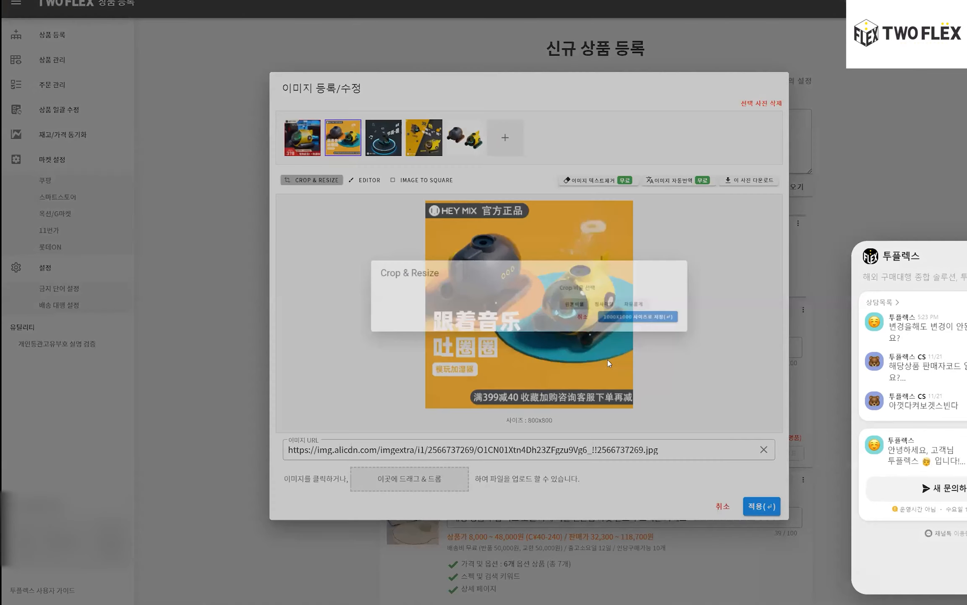
pyautogui.click(397, 121)
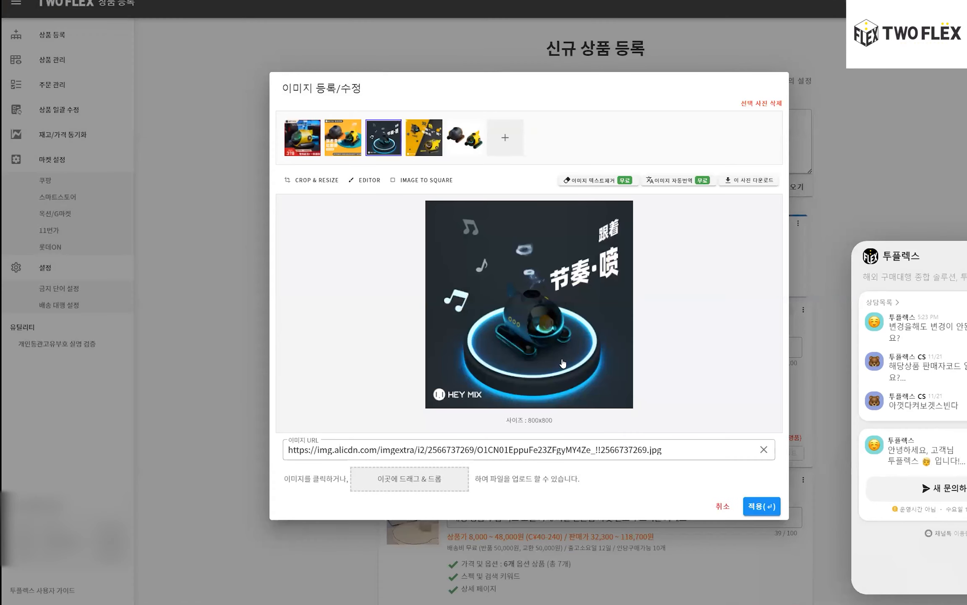
pyautogui.click(317, 180)
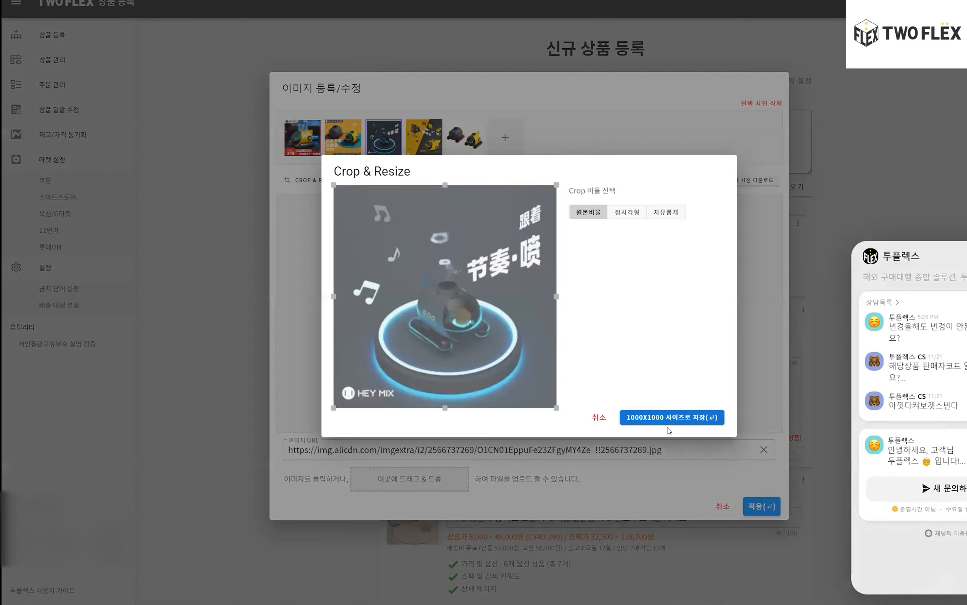
pyautogui.click(663, 416)
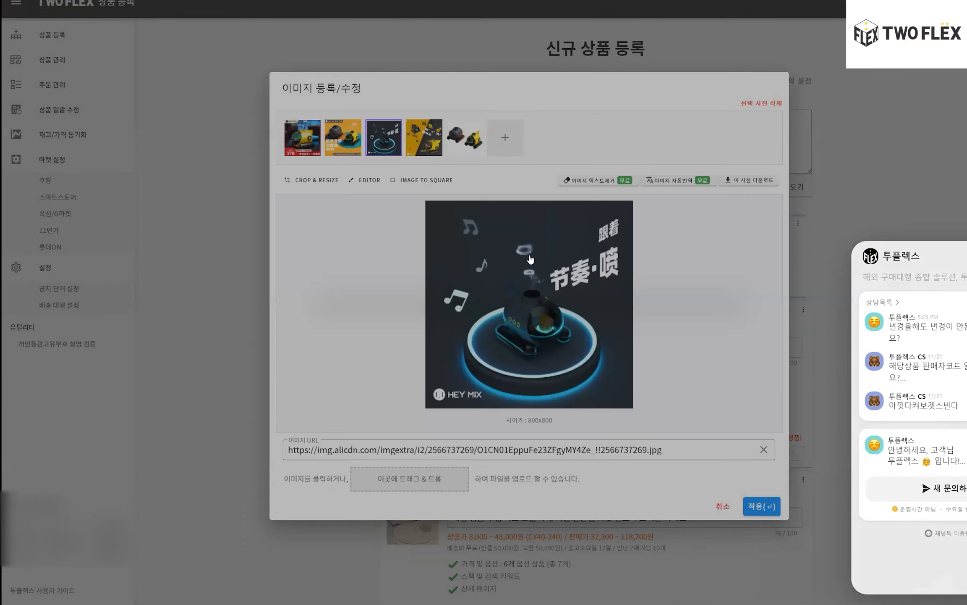
# Step: Resave the yellow-black and two-submarine images at 1000x1000, then reopen cropping on the first image
pyautogui.click(424, 138)
pyautogui.click(317, 180)
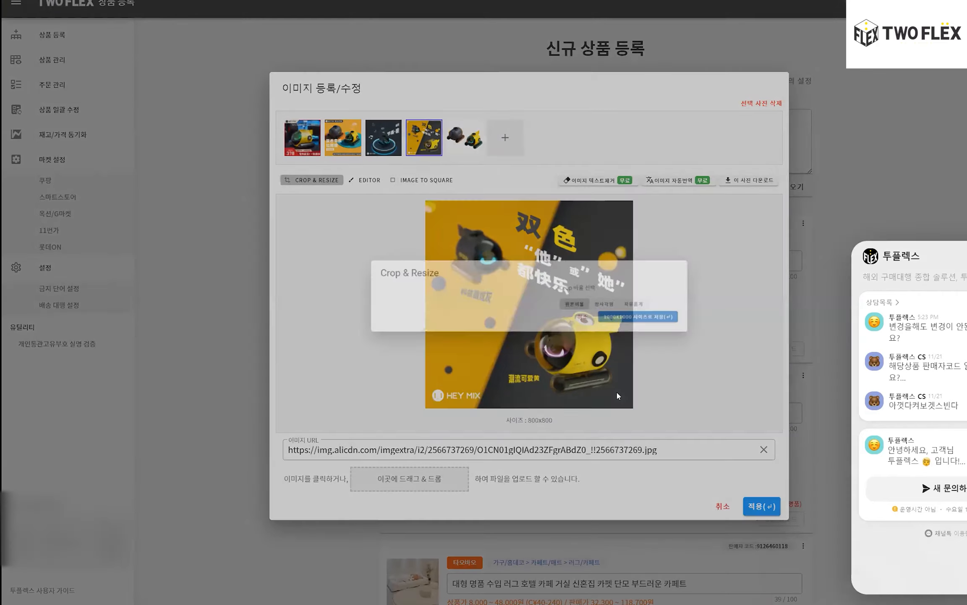
pyautogui.click(669, 414)
pyautogui.click(464, 137)
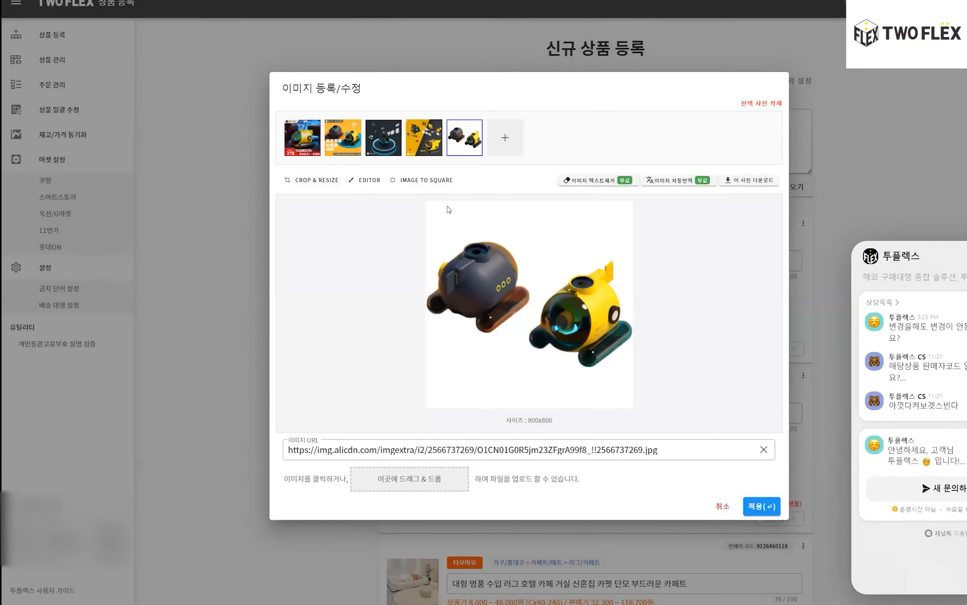
pyautogui.click(319, 179)
pyautogui.click(664, 416)
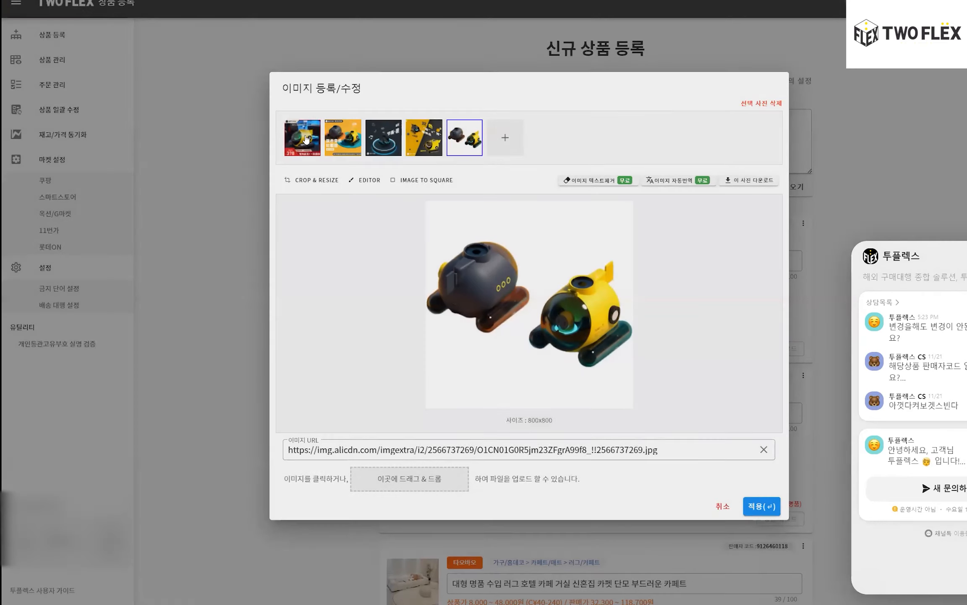
pyautogui.click(303, 138)
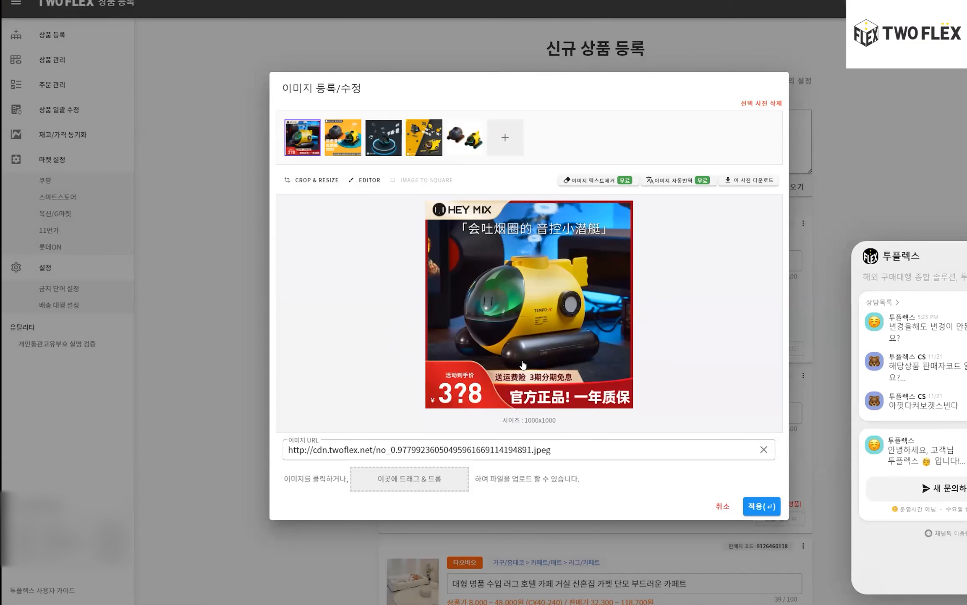
pyautogui.click(313, 180)
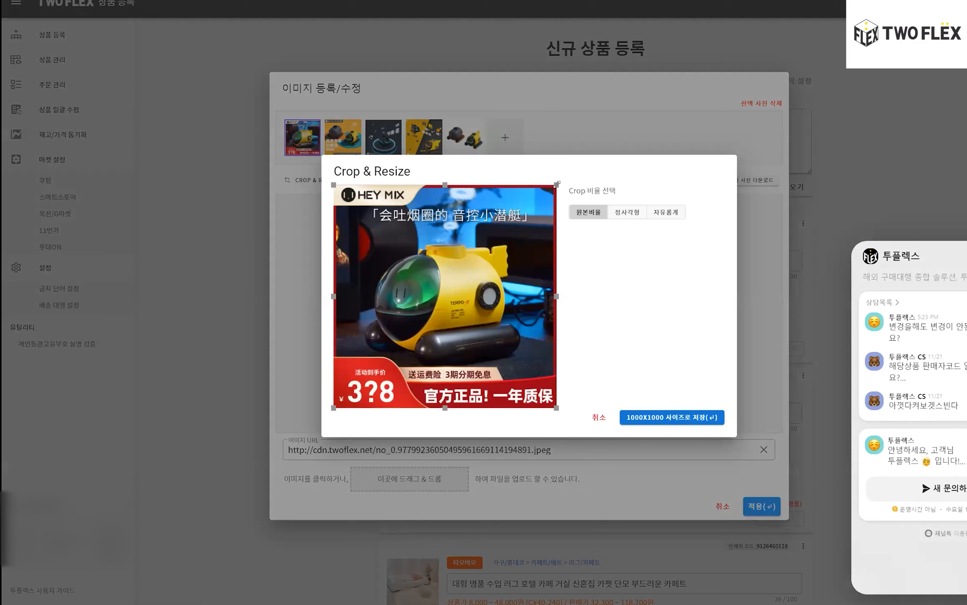
# Step: Crop the first HEY MIX main image tightly around the yellow submarine and save it at 1000x1000
pyautogui.moveTo(557, 184); pyautogui.dragTo(506, 238)
pyautogui.moveTo(384, 307); pyautogui.dragTo(411, 292)
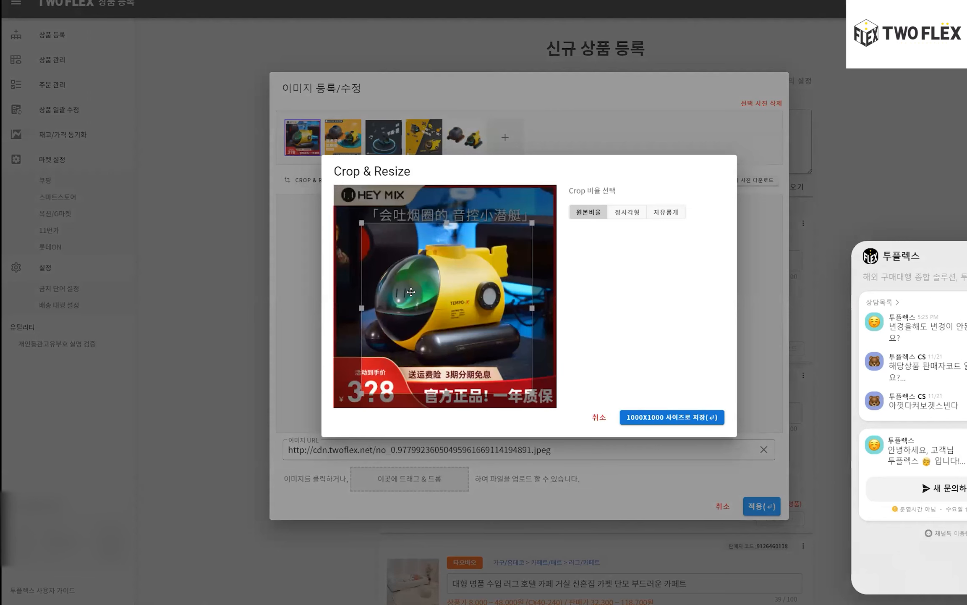
pyautogui.moveTo(530, 397); pyautogui.dragTo(507, 373)
pyautogui.moveTo(440, 321); pyautogui.dragTo(448, 320)
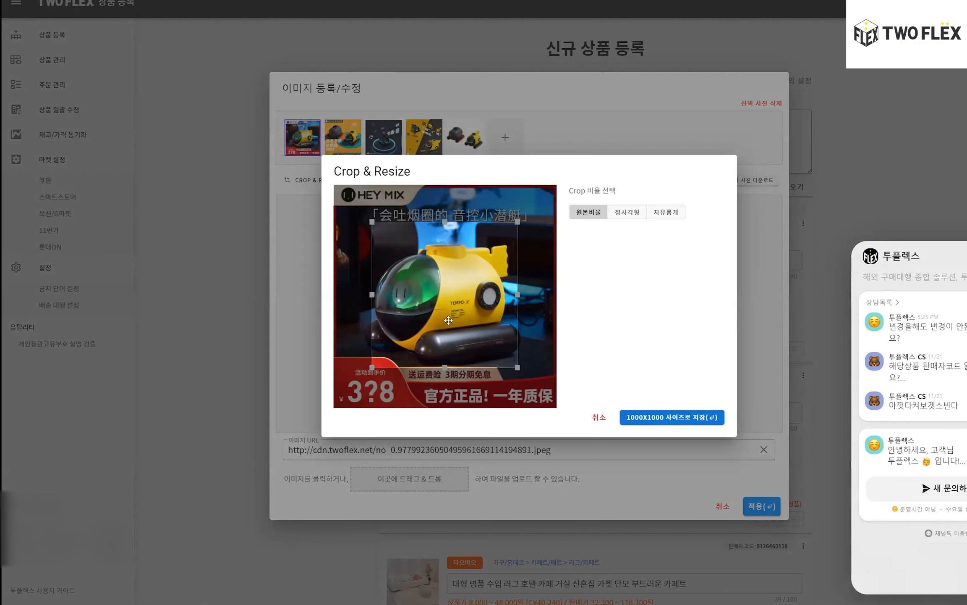
pyautogui.click(625, 414)
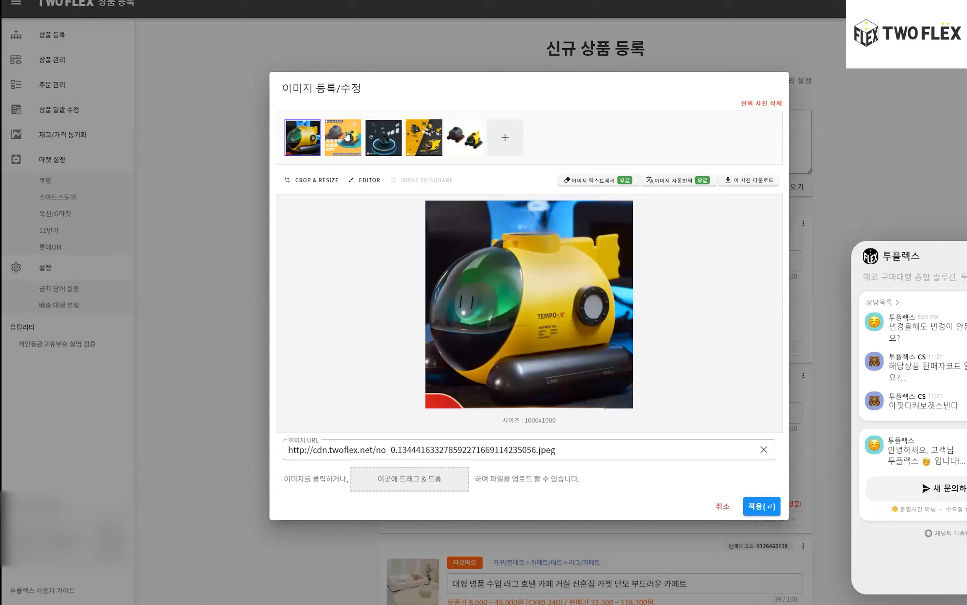
# Step: Review the other four main images, apply all main images to the listing, and open its detail content
pyautogui.click(347, 137)
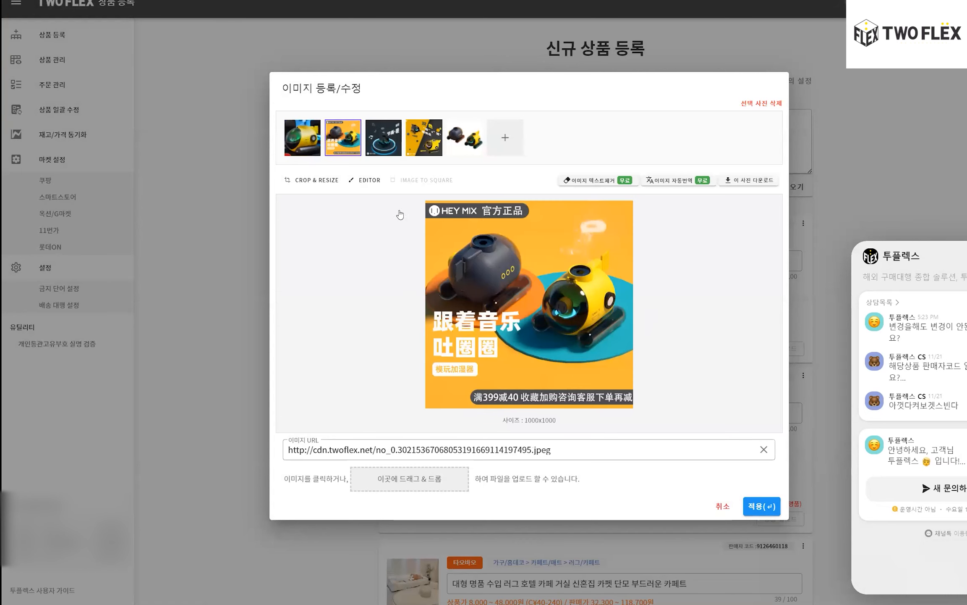
pyautogui.click(387, 140)
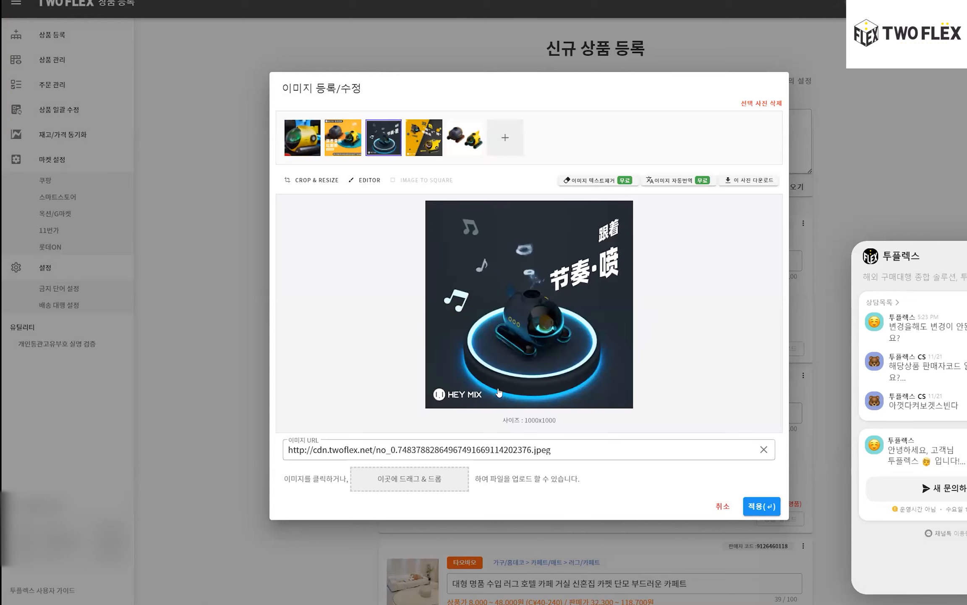
pyautogui.click(425, 139)
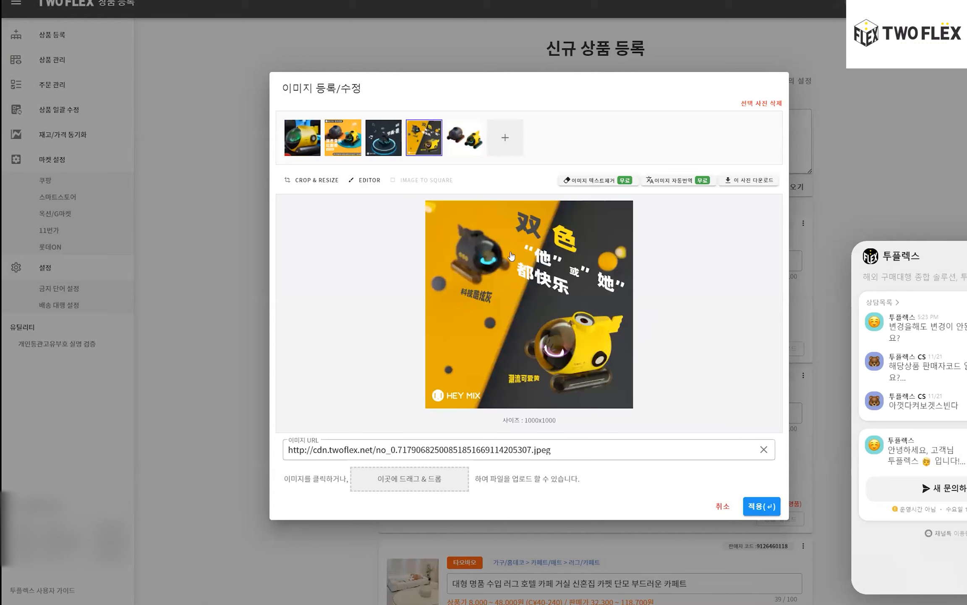
pyautogui.click(462, 137)
pyautogui.click(302, 140)
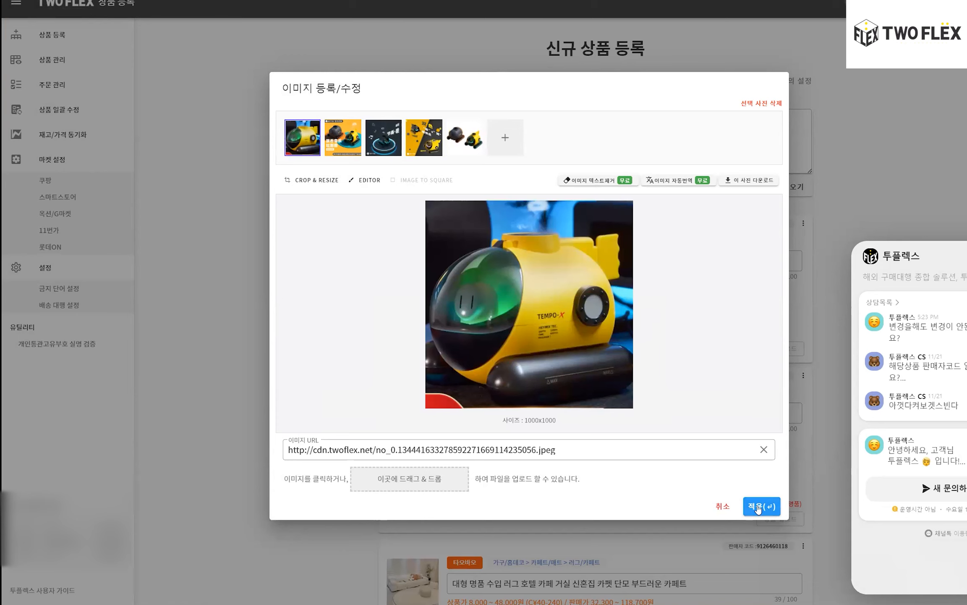
pyautogui.click(362, 152)
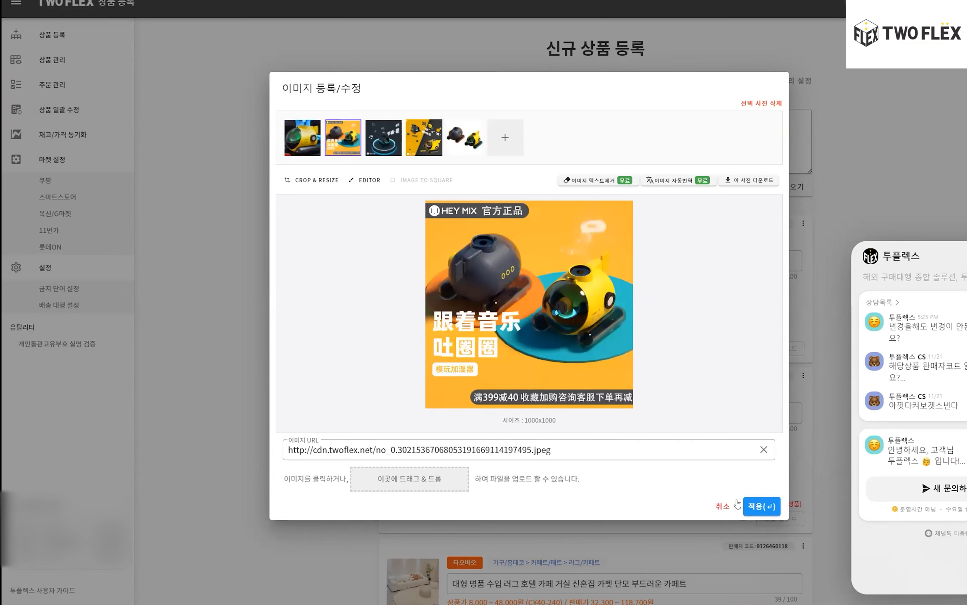
pyautogui.click(758, 506)
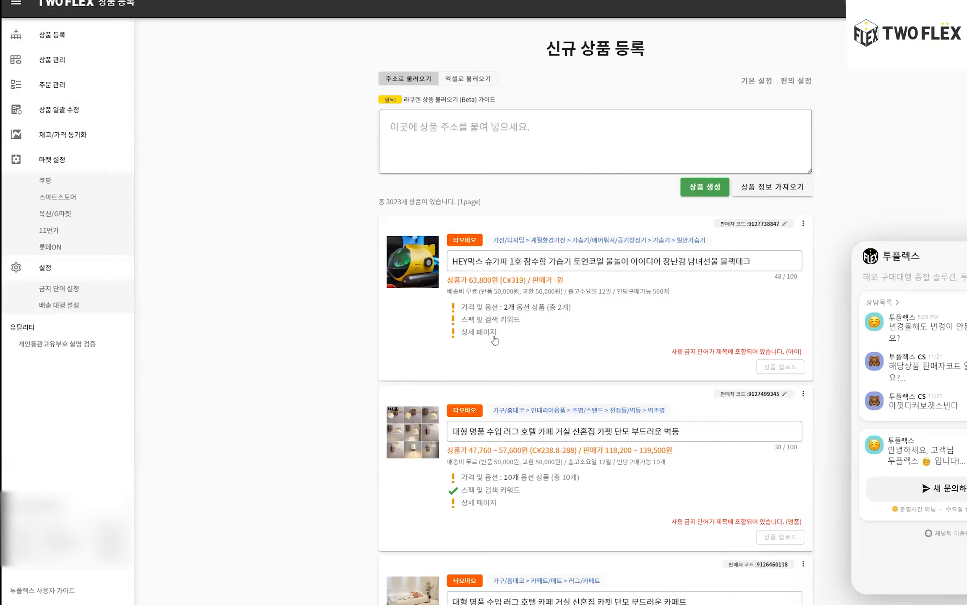
pyautogui.click(493, 336)
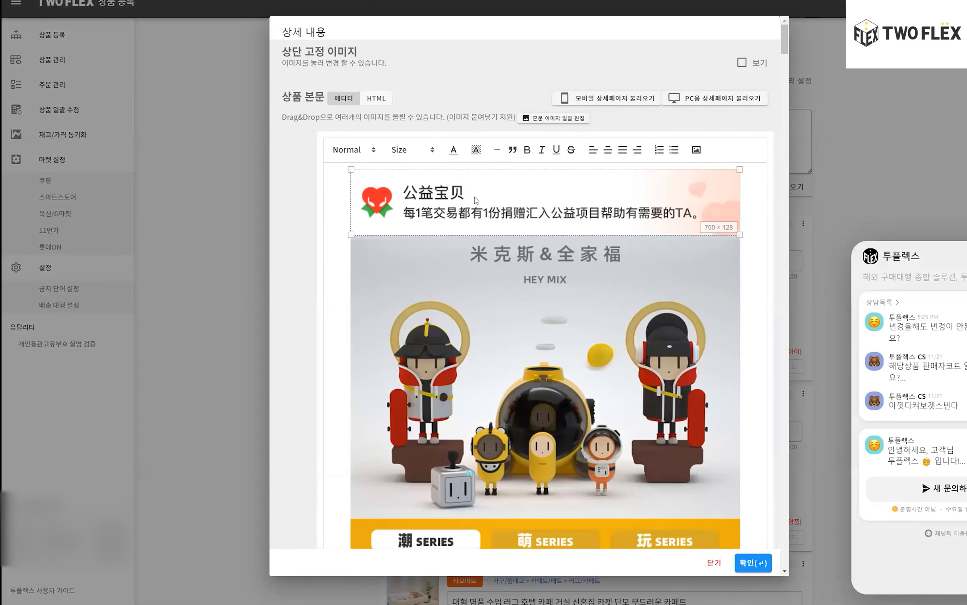
# Step: Delete the 750x128 charity banner atop the HEY MIX detail page, then start bulk image editing
pyautogui.press('Delete')
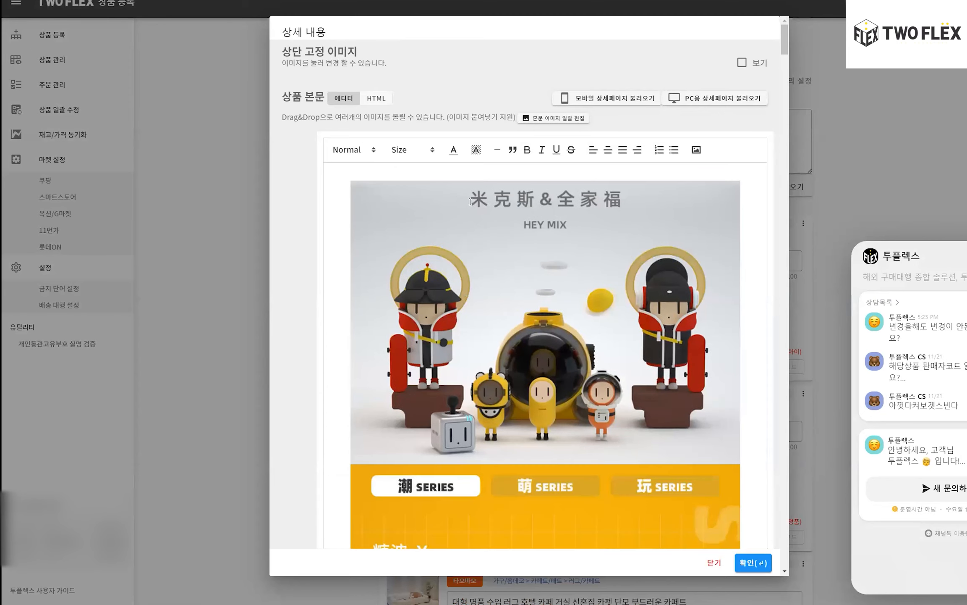
pyautogui.press('capslock')
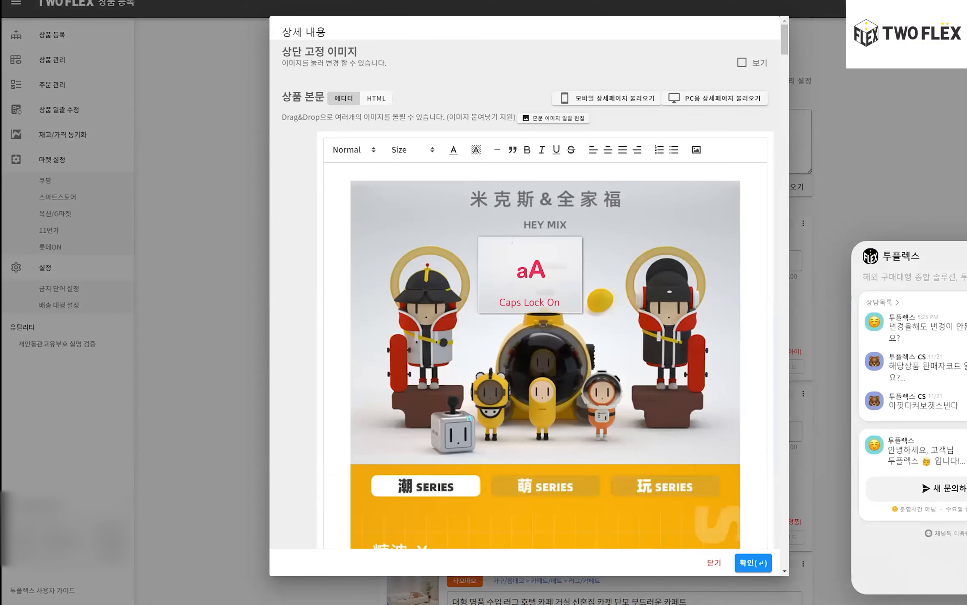
pyautogui.scroll(-10, 515, 211)
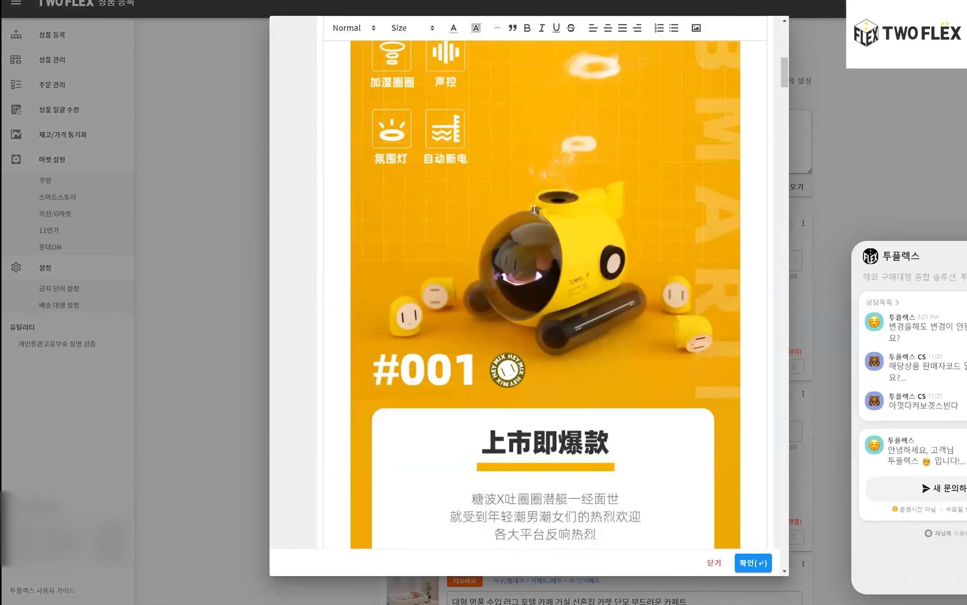
pyautogui.scroll(10, 526, 192)
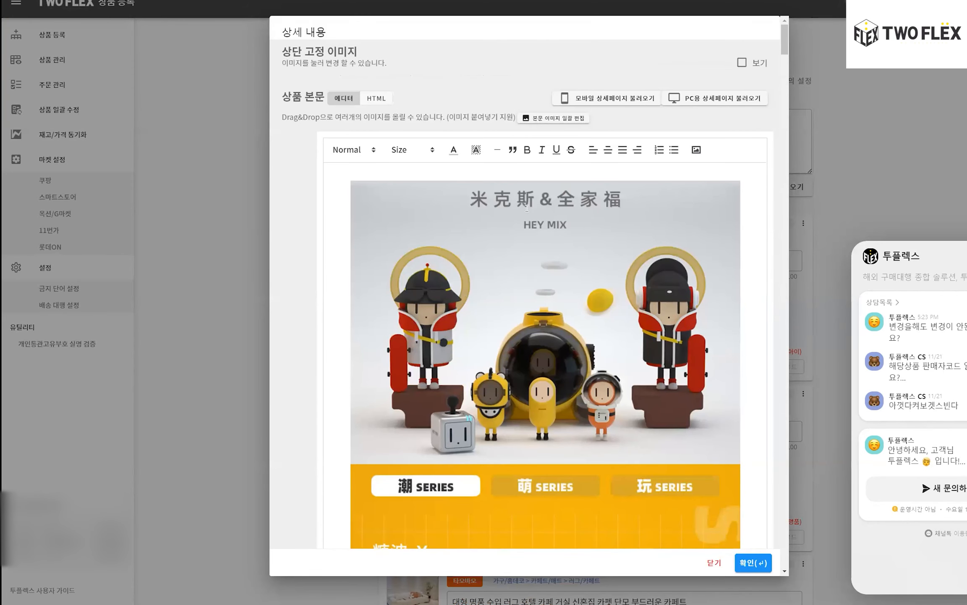
pyautogui.click(543, 119)
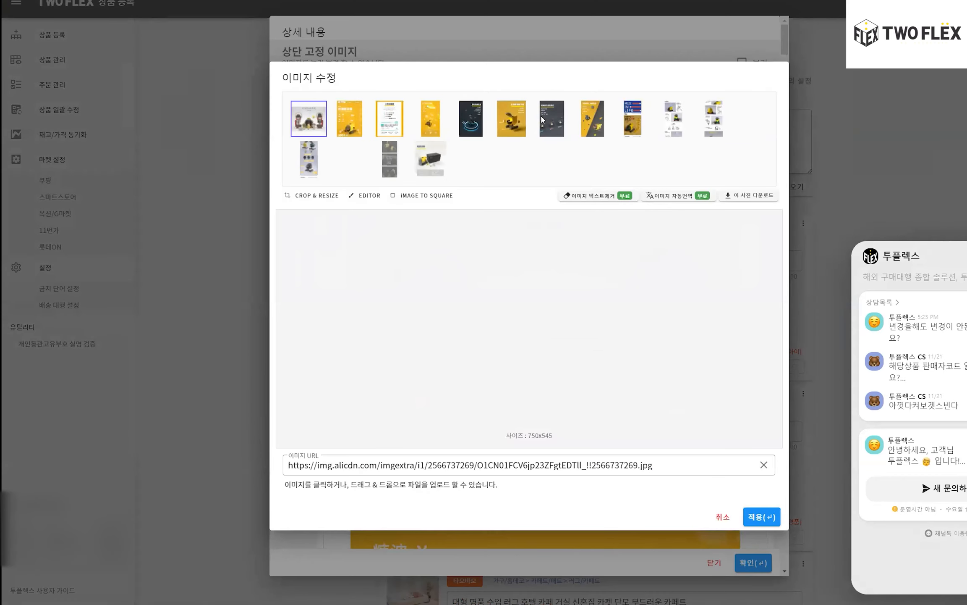
# Step: Free-crop the #001 submarine detail image to 1036x1000, trimming its top strip, and save it
pyautogui.click(352, 123)
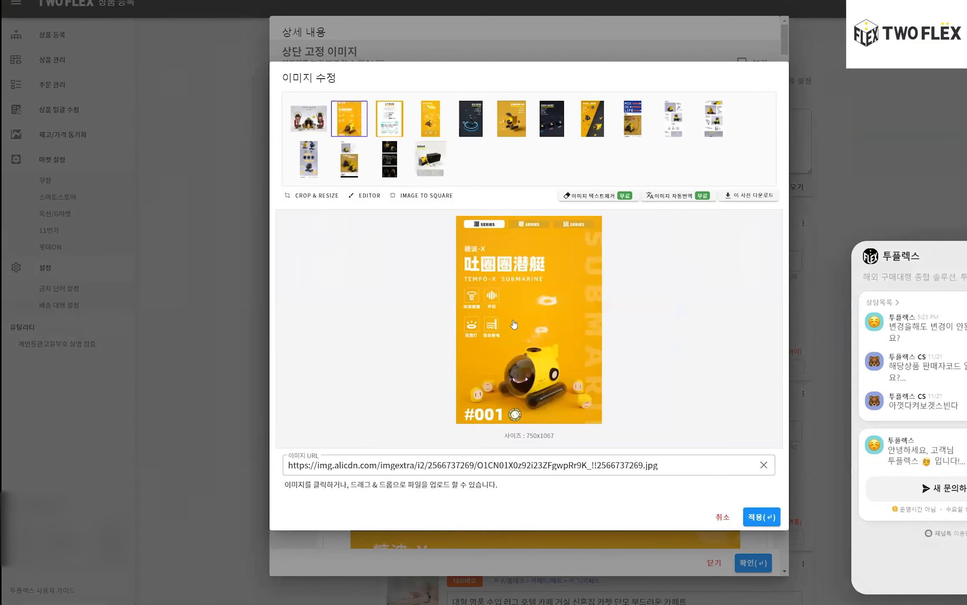
pyautogui.click(333, 199)
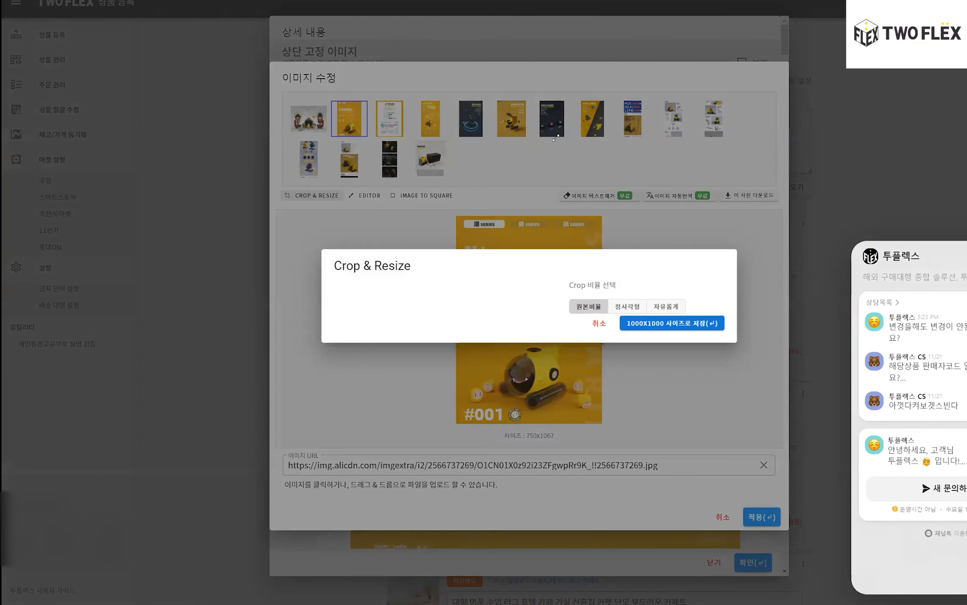
pyautogui.moveTo(552, 150); pyautogui.dragTo(528, 177)
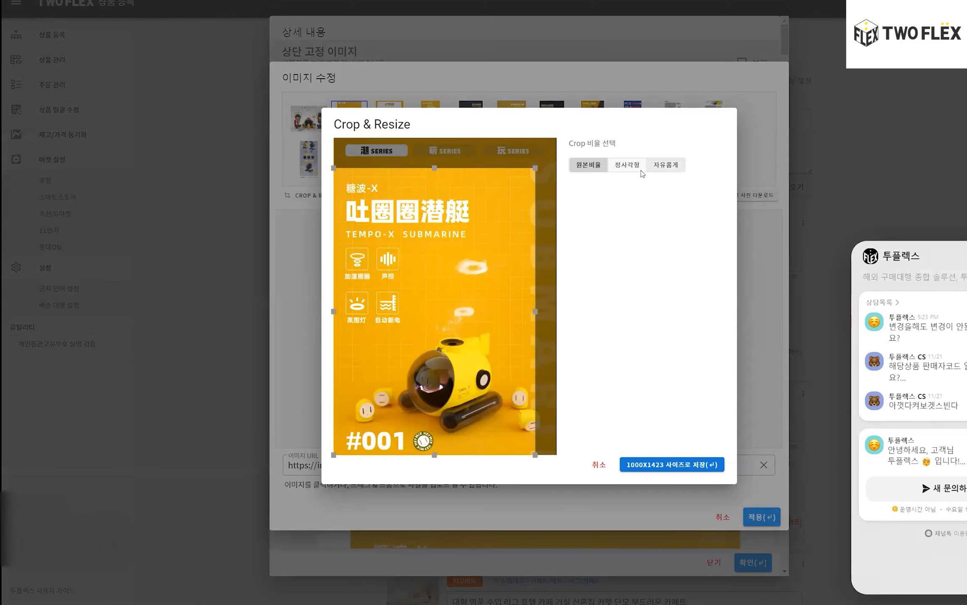
pyautogui.click(667, 167)
pyautogui.moveTo(558, 137); pyautogui.dragTo(570, 240)
pyautogui.click(663, 465)
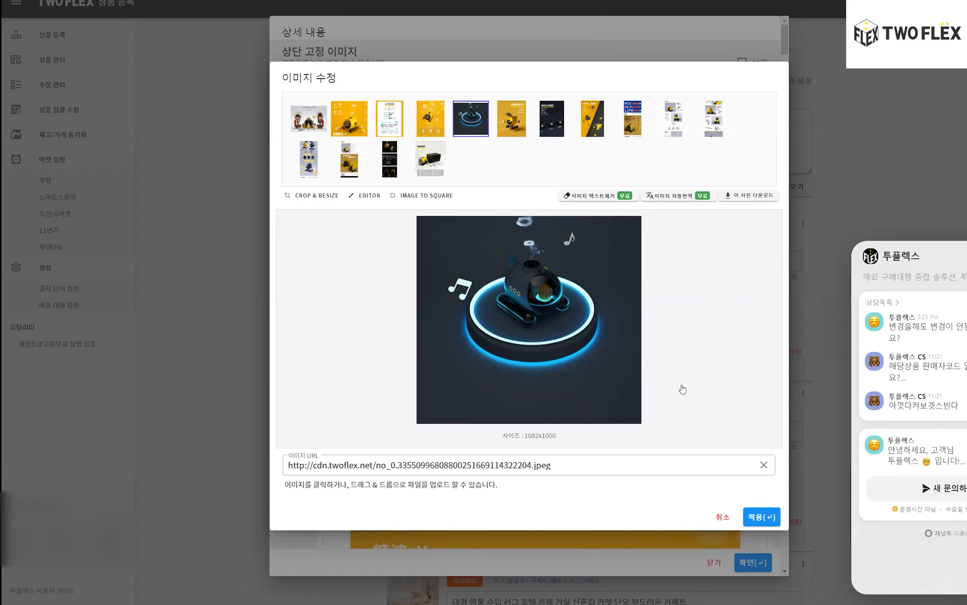
pyautogui.click(430, 118)
pyautogui.click(351, 116)
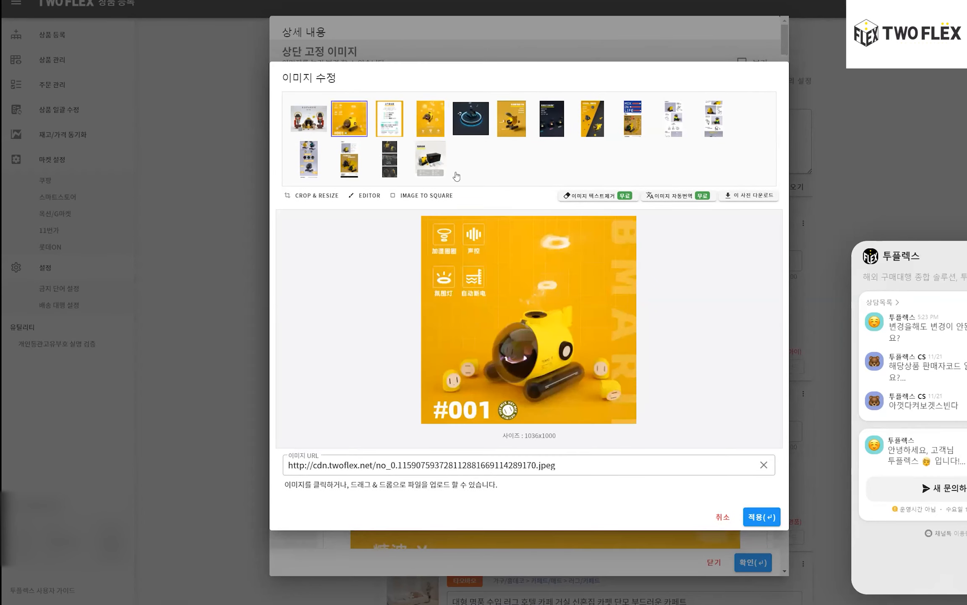
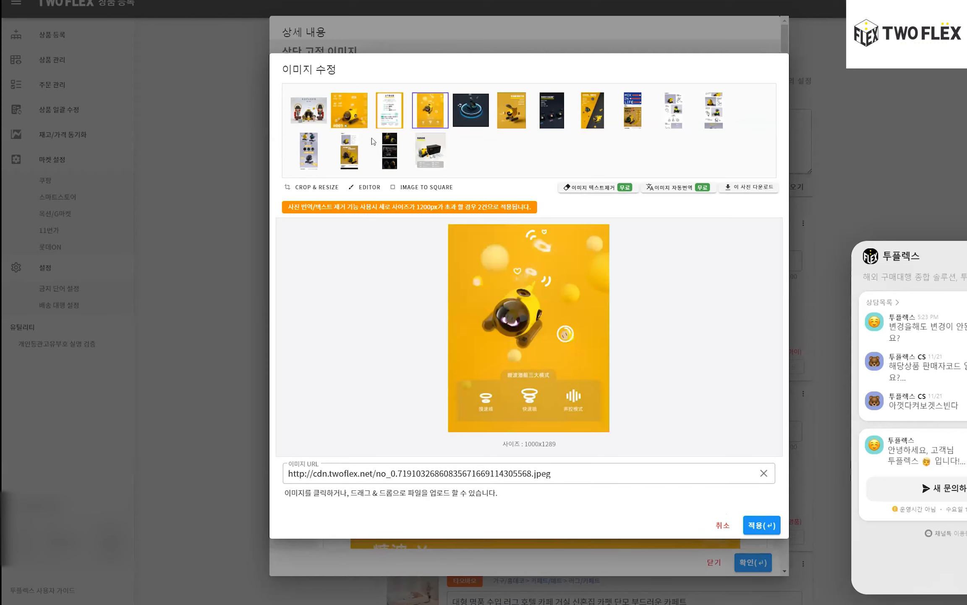
# Step: Free-crop the yellow humidifier image's top to 1123×1000, save it, and apply the edits to the description
pyautogui.click(466, 120)
pyautogui.click(503, 121)
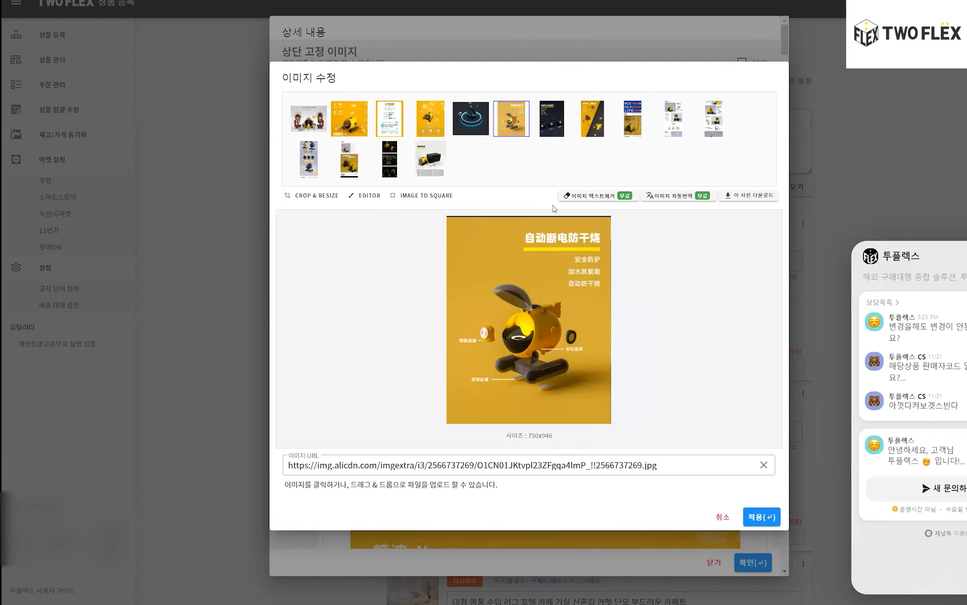
pyautogui.click(328, 200)
pyautogui.moveTo(558, 154); pyautogui.dragTo(648, 201)
pyautogui.click(666, 183)
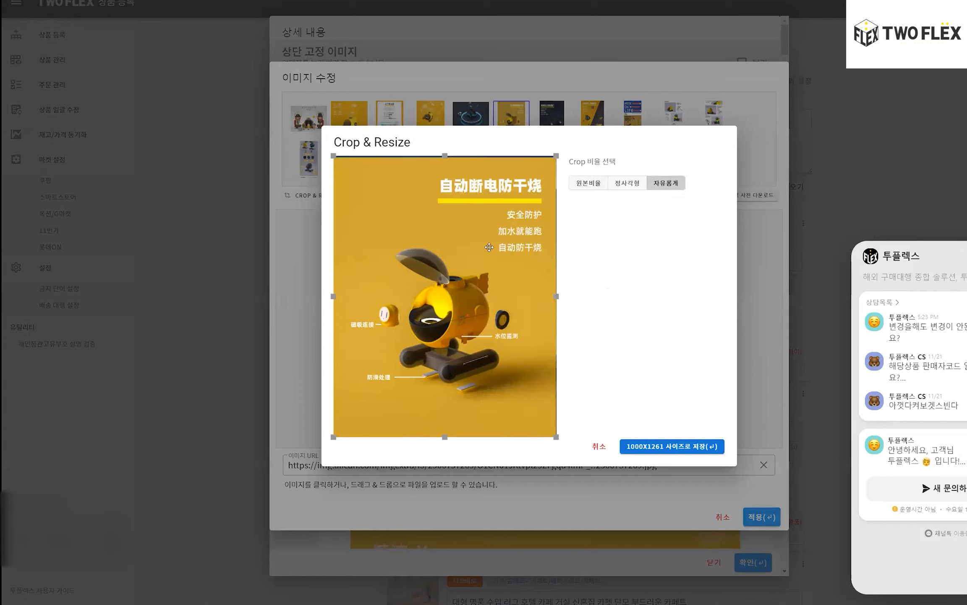
pyautogui.moveTo(557, 157); pyautogui.dragTo(572, 244)
pyautogui.click(706, 448)
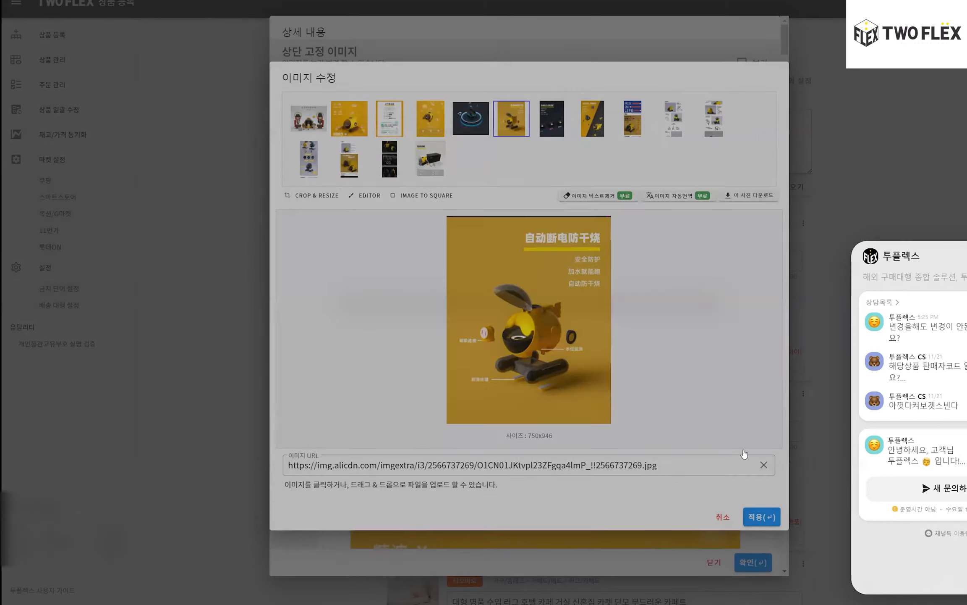
pyautogui.click(550, 112)
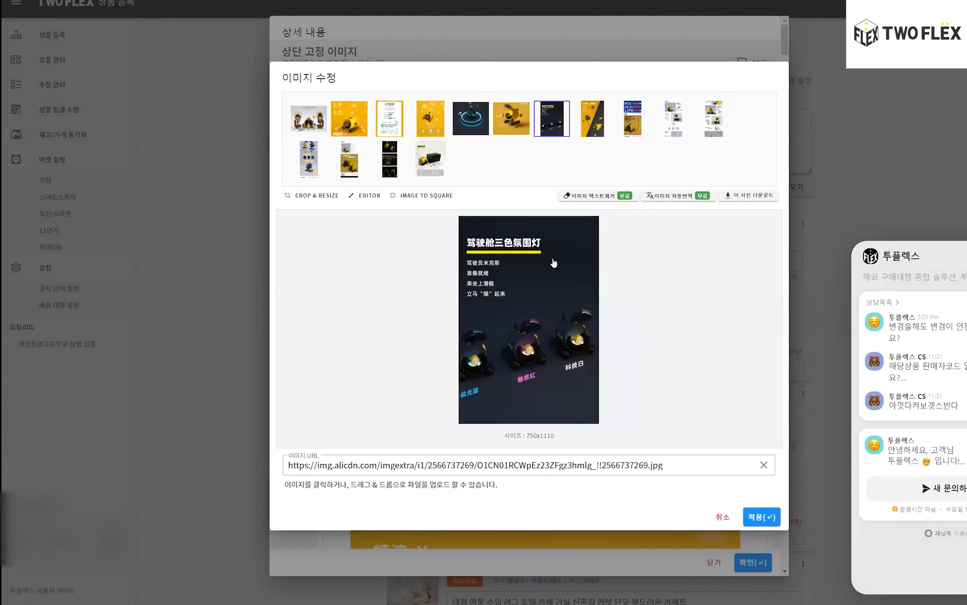
pyautogui.click(759, 511)
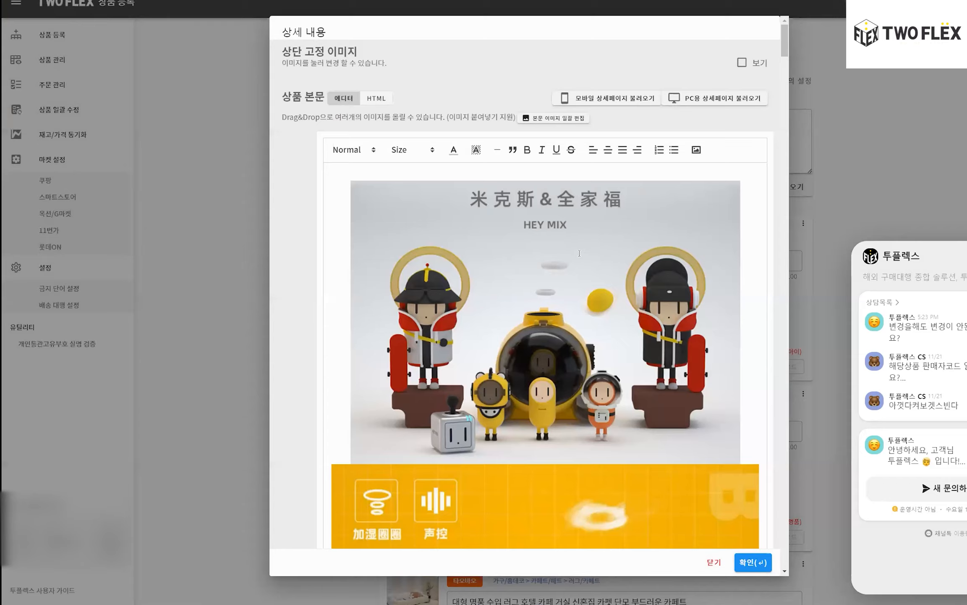
# Step: Add a new line below the yellow modes image reading 여러가지 색상 제공
pyautogui.scroll(-8, 577, 274)
pyautogui.scroll(-10, 577, 274)
pyautogui.scroll(4, 611, 291)
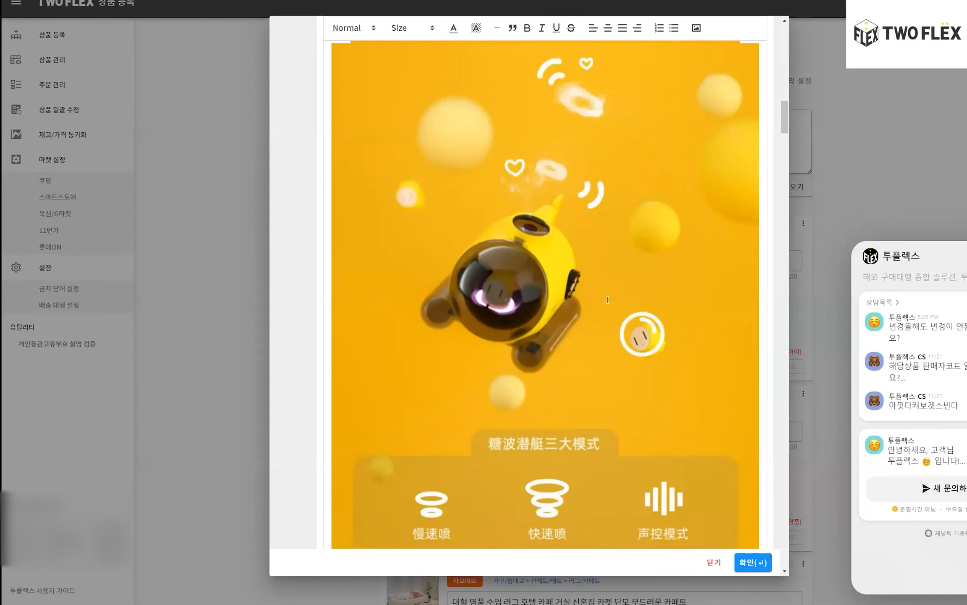
pyautogui.scroll(-3, 606, 253)
pyautogui.scroll(5, 606, 252)
pyautogui.click(590, 234)
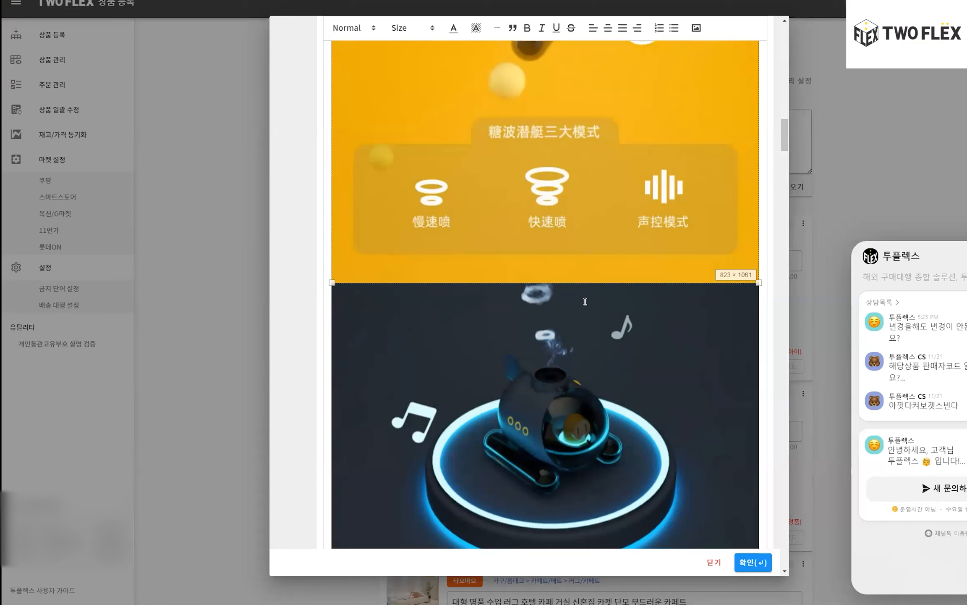
pyautogui.click(717, 207)
pyautogui.click(764, 247)
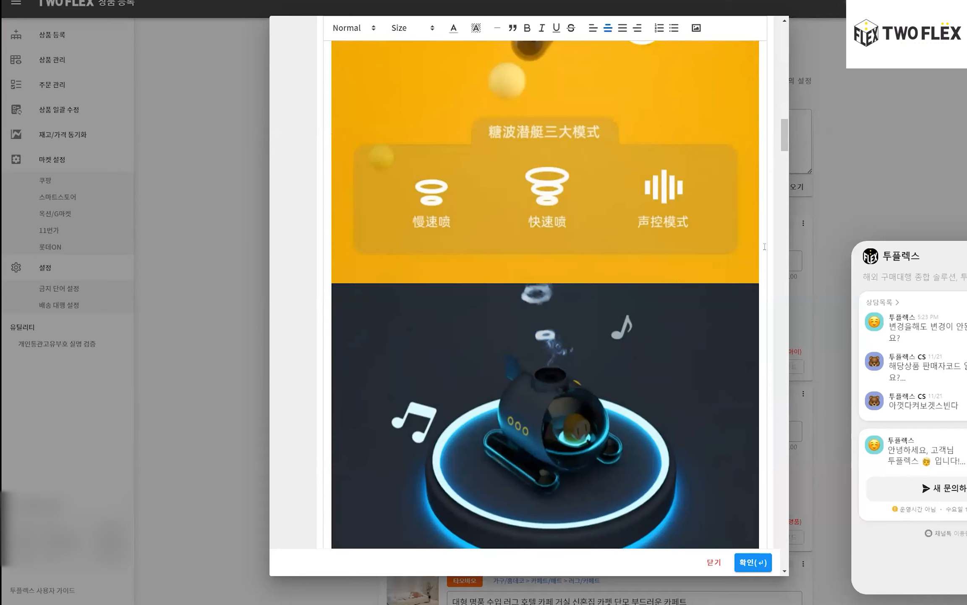
pyautogui.press('Return')
pyautogui.write('DURLDP')
pyautogui.press('BackSpace')
pyautogui.press('BackSpace')
pyautogui.press('BackSpace')
pyautogui.press('BackSpace')
pyautogui.press('BackSpace')
pyautogui.write('UFJRKWL TORTKD WPRHD')
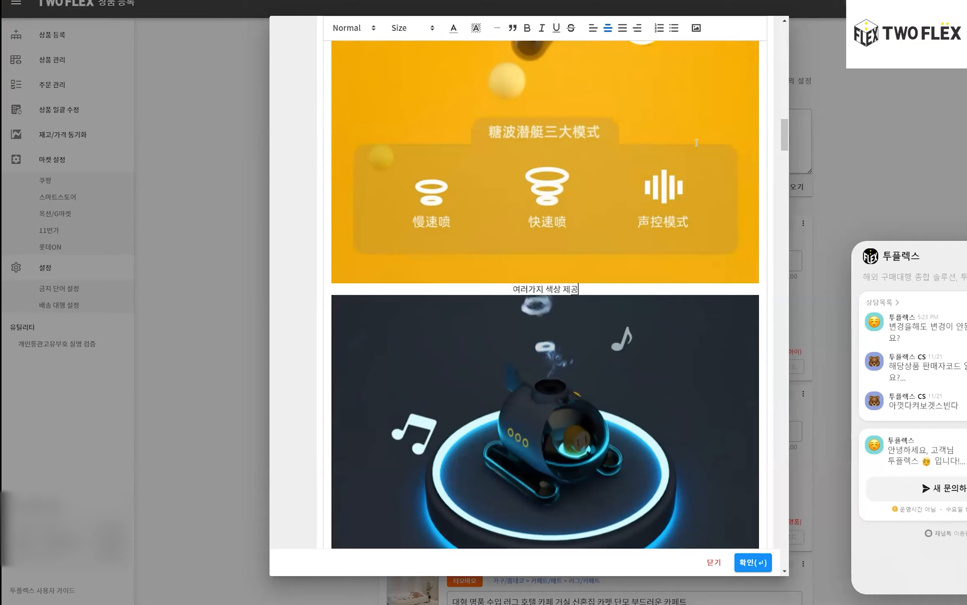
# Step: Format the 여러가지 색상 제공 caption as Heading 1
pyautogui.hotkey('ctrl', 'a')
pyautogui.click(547, 286)
pyautogui.moveTo(521, 287); pyautogui.dragTo(579, 288)
pyautogui.click(541, 288)
pyautogui.moveTo(514, 288); pyautogui.dragTo(579, 288)
pyautogui.click(407, 29)
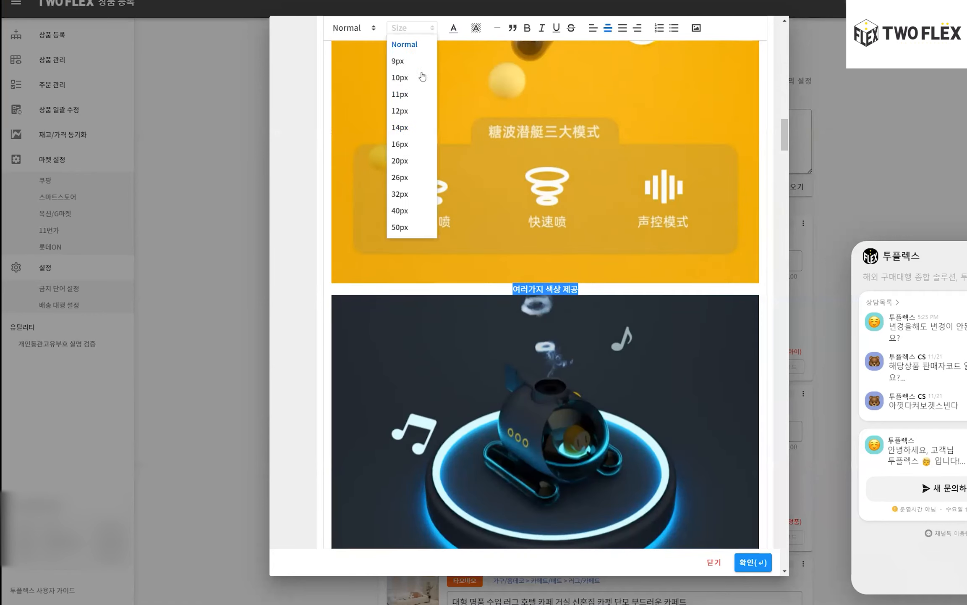
pyautogui.click(415, 141)
pyautogui.click(378, 26)
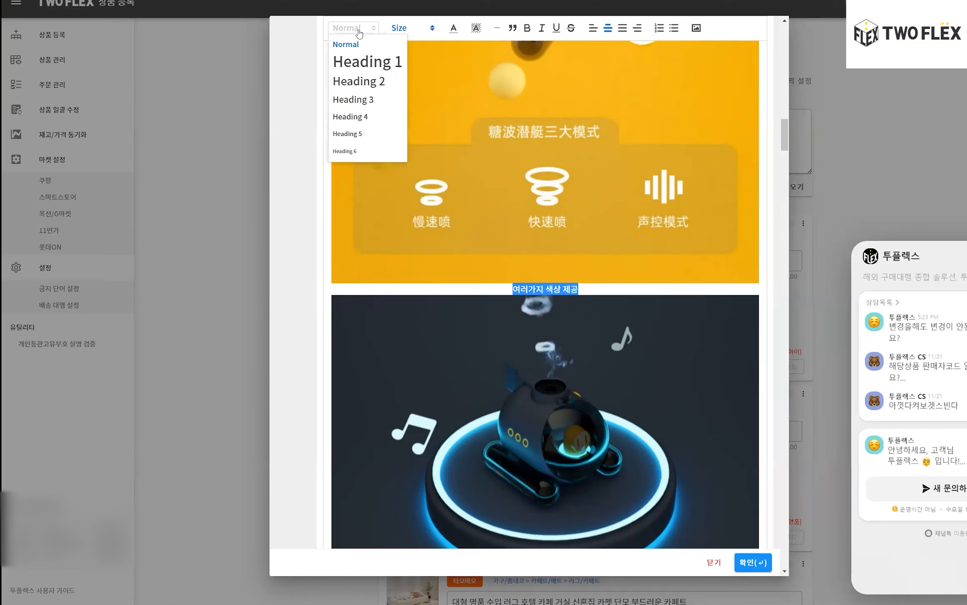
pyautogui.click(366, 61)
pyautogui.click(419, 28)
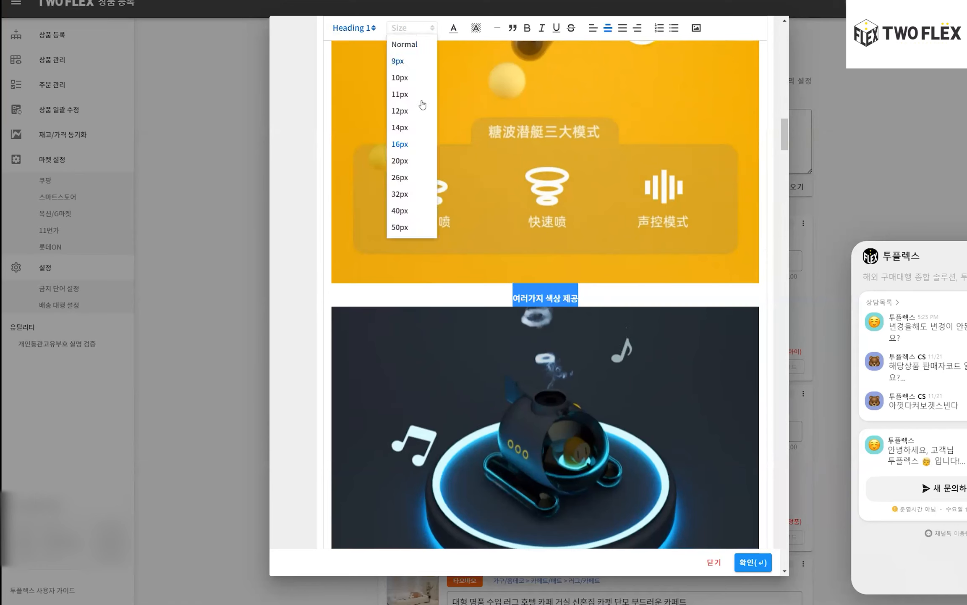
pyautogui.click(414, 135)
pyautogui.click(533, 300)
# Step: Enlarge the heading's font size and insert a blank line above it
pyautogui.hotkey('ctrl', 'a')
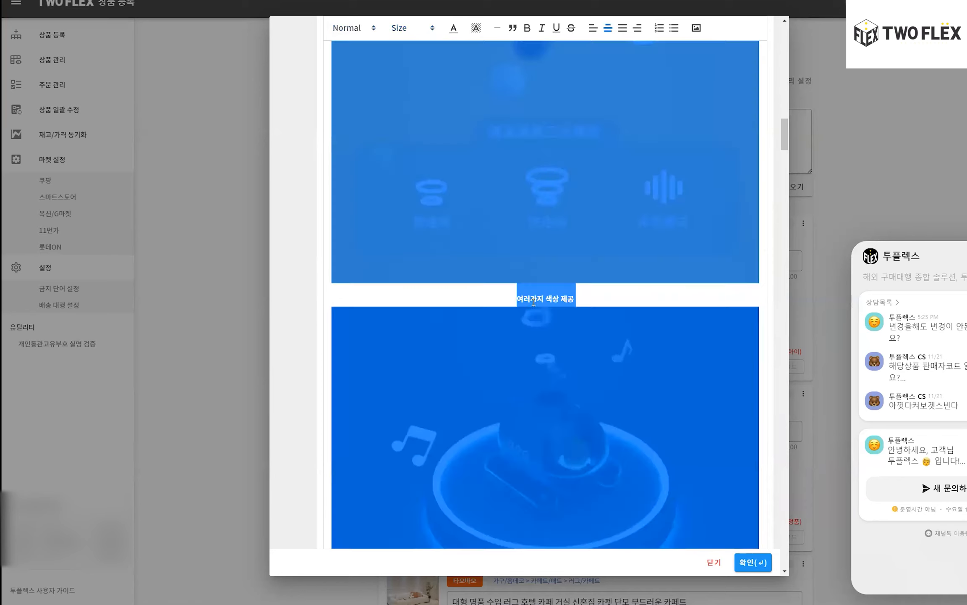
pyautogui.click(528, 297)
pyautogui.moveTo(517, 299); pyautogui.dragTo(586, 300)
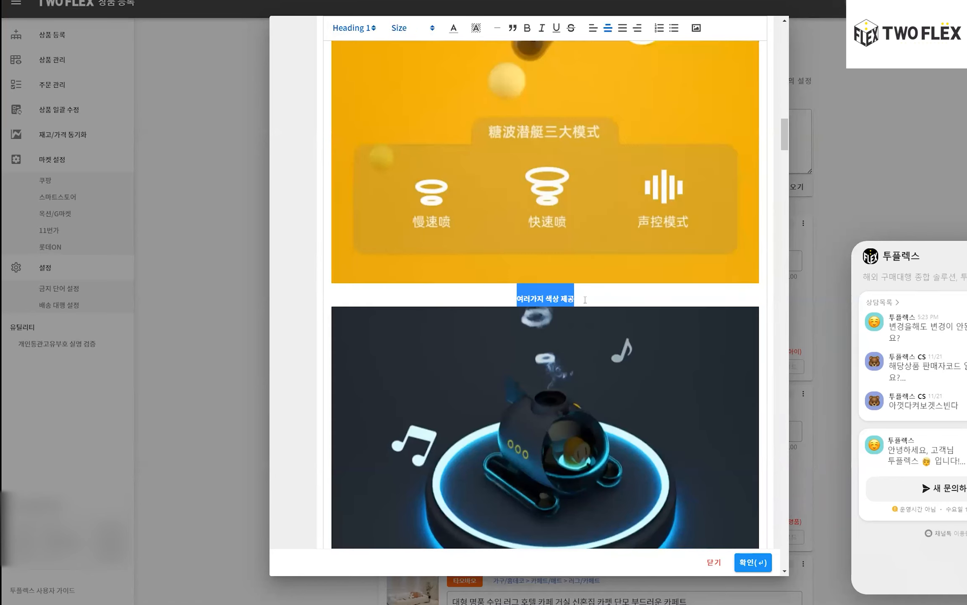
pyautogui.click(400, 28)
pyautogui.click(413, 203)
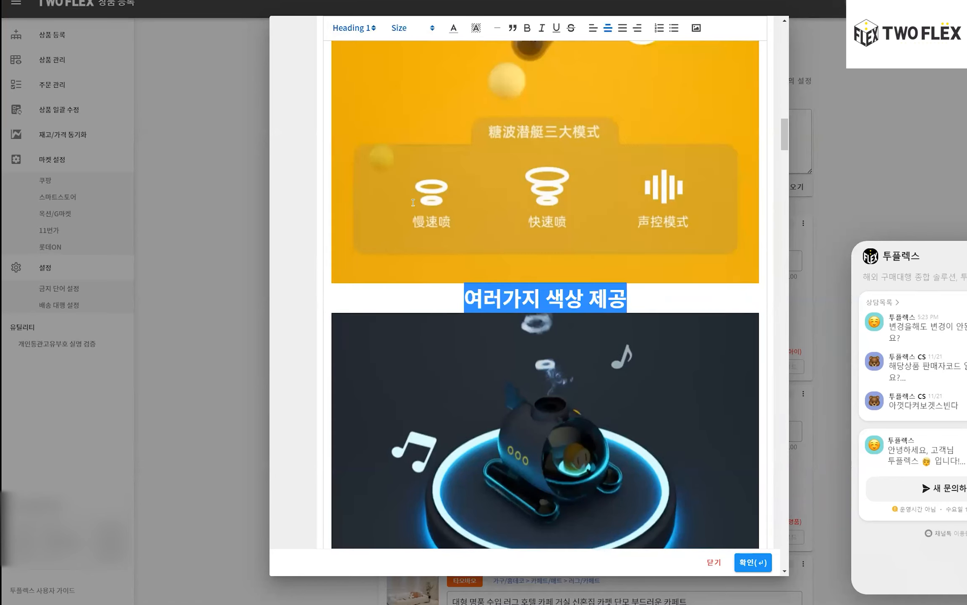
pyautogui.click(503, 296)
pyautogui.click(482, 285)
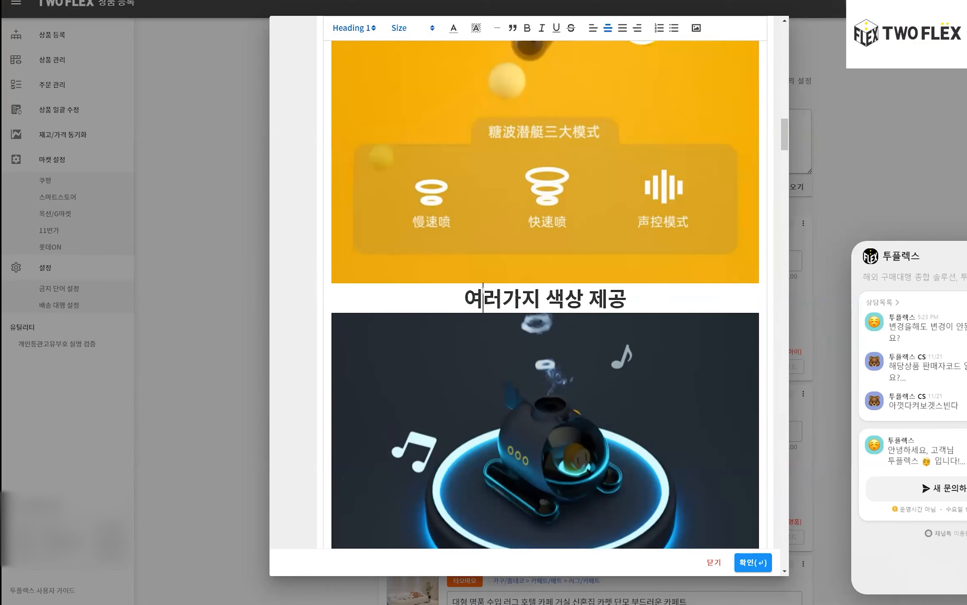
pyautogui.press('Return')
pyautogui.press('capslock')
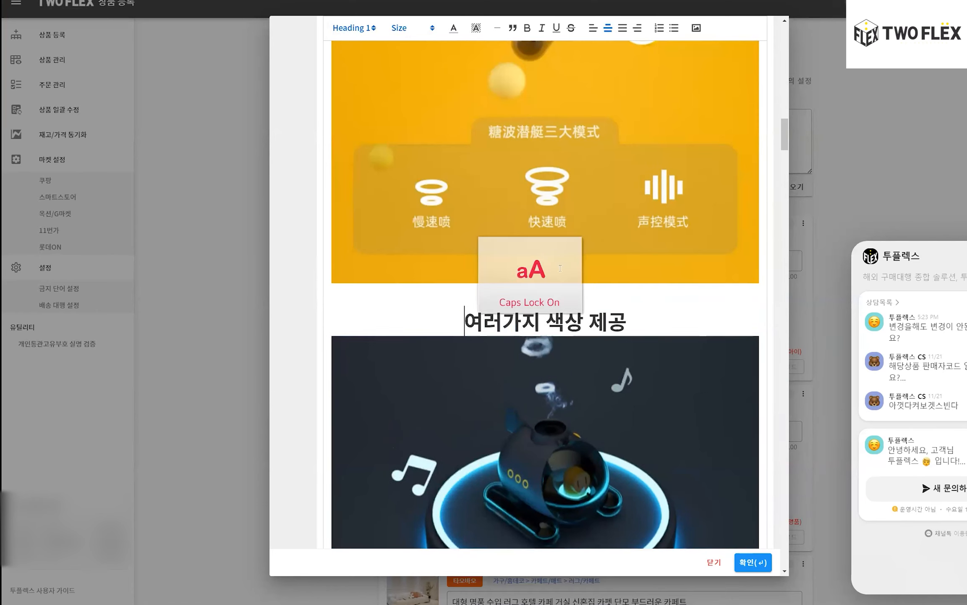
pyautogui.scroll(-20, 560, 267)
pyautogui.scroll(-20, 567, 333)
pyautogui.scroll(-20, 599, 343)
pyautogui.scroll(5, 600, 347)
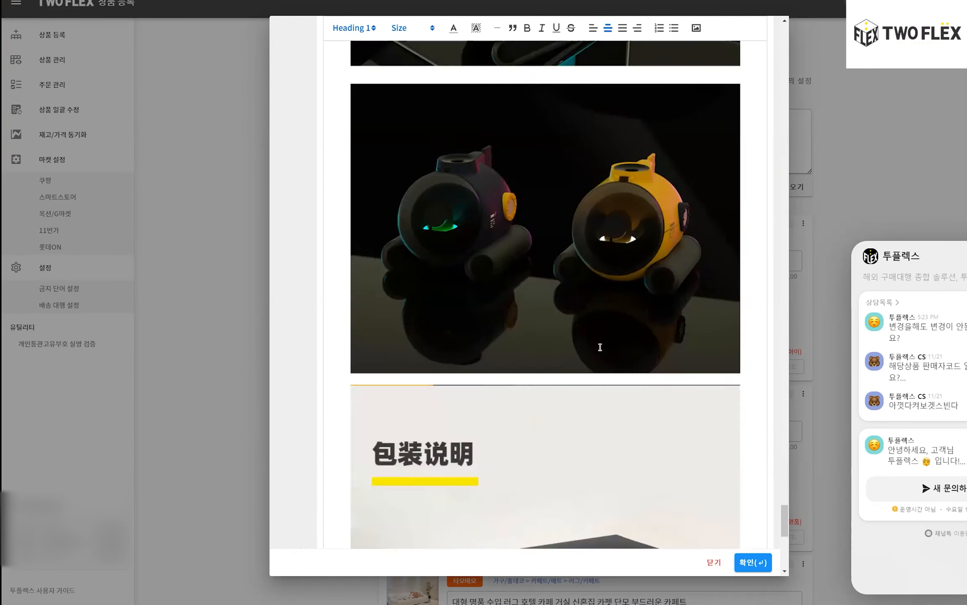
pyautogui.scroll(20, 600, 344)
pyautogui.scroll(20, 611, 340)
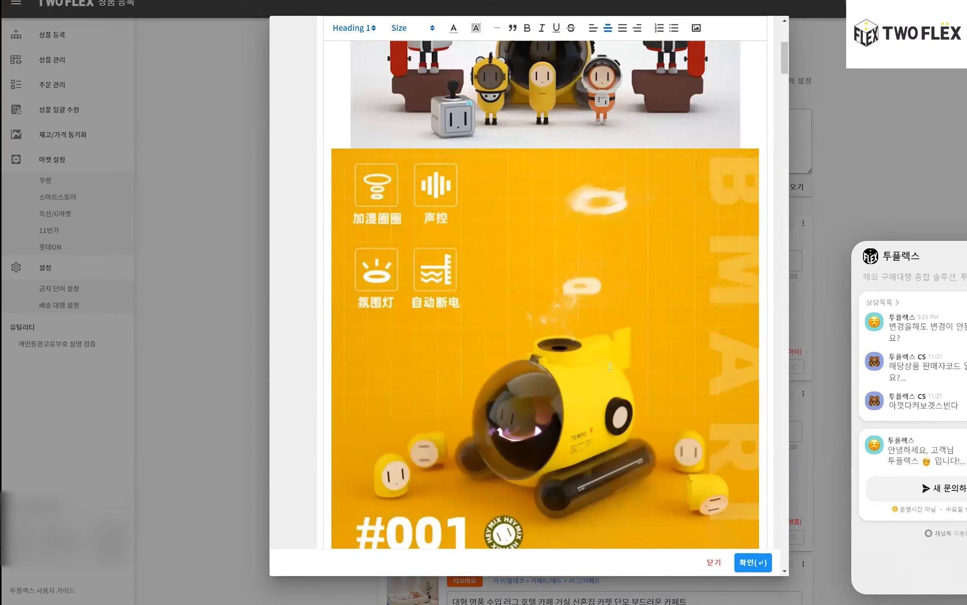
pyautogui.scroll(8, 610, 366)
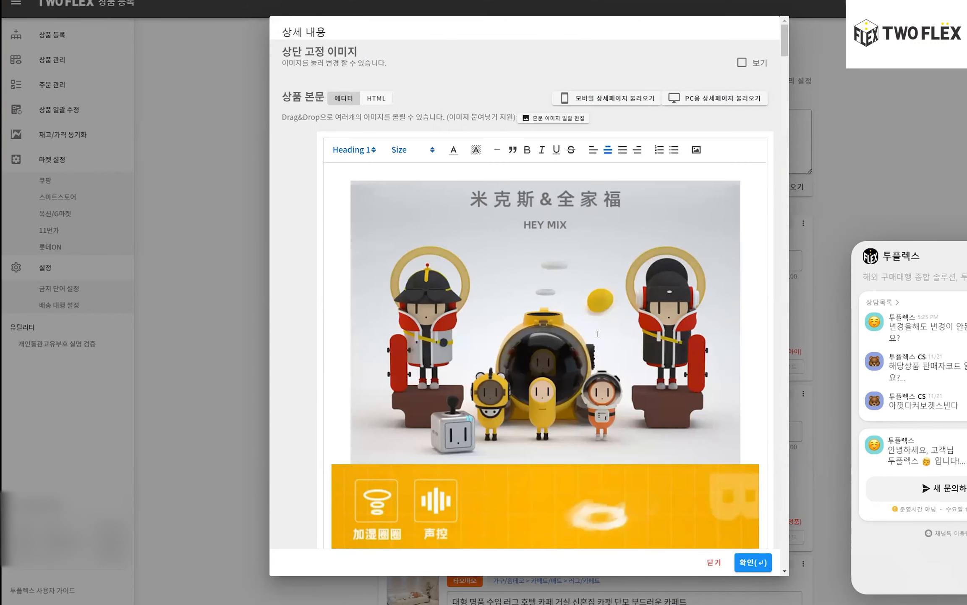
# Step: Auto-translate the dark lighting poster's Chinese text into Korean using one free translation
pyautogui.click(557, 117)
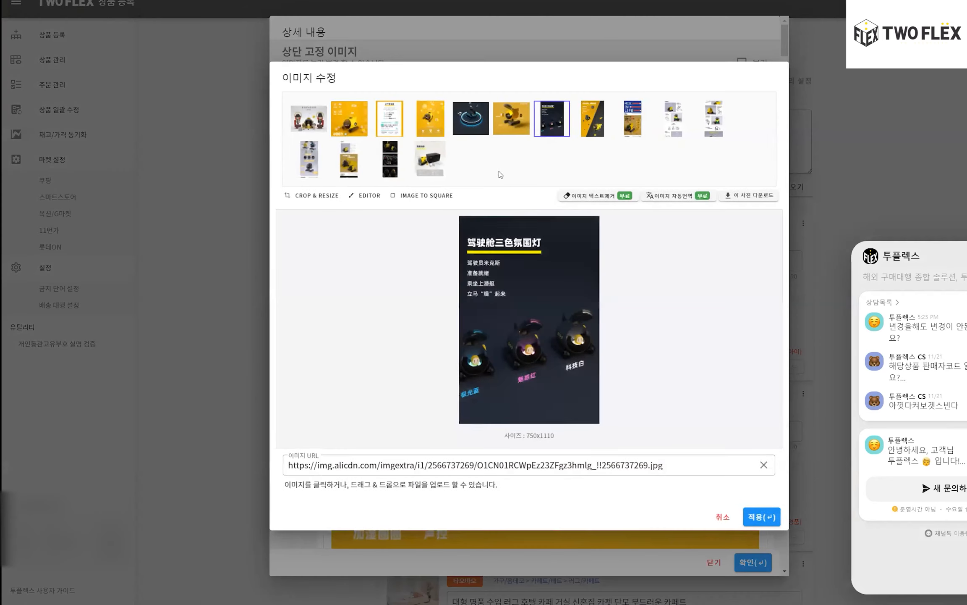
pyautogui.click(604, 225)
pyautogui.click(468, 416)
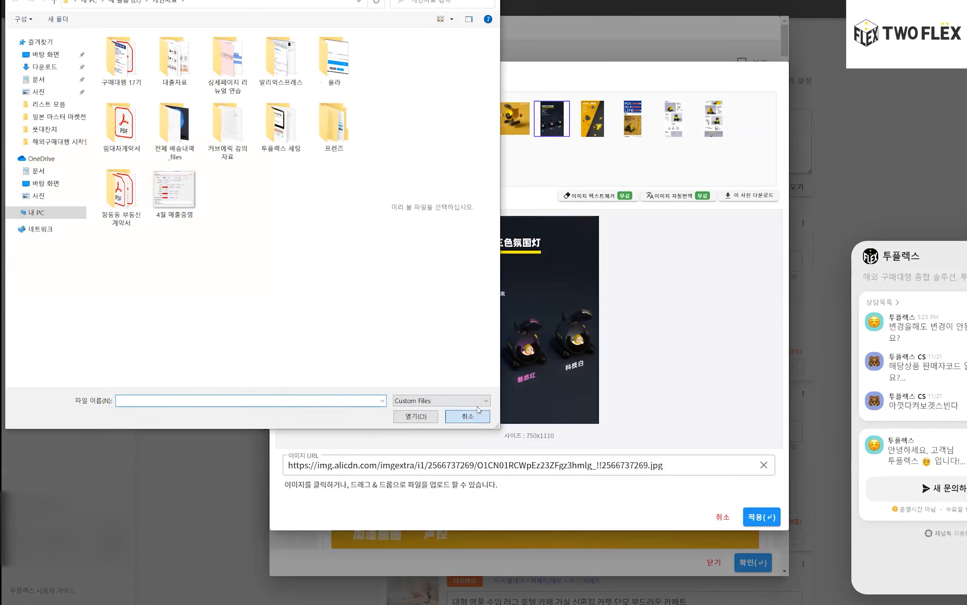
pyautogui.click(681, 196)
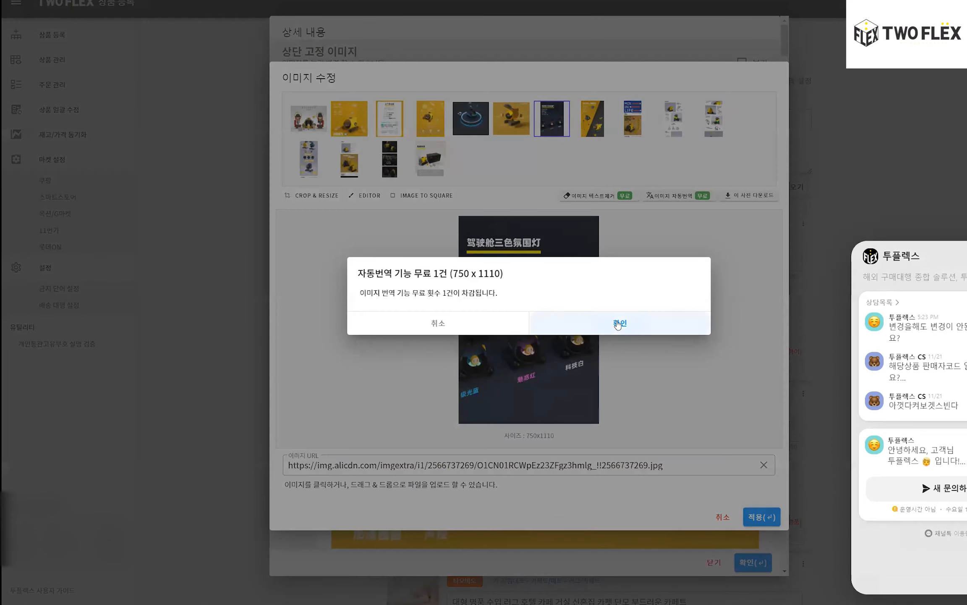
pyautogui.click(617, 324)
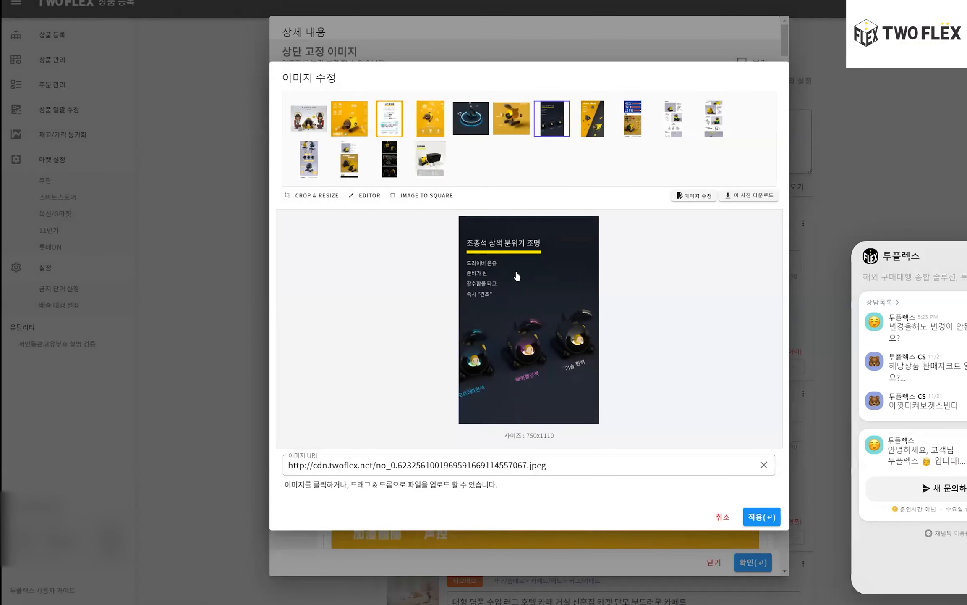
# Step: Leave the translated poster uncropped and open it in the image text editor
pyautogui.click(509, 270)
pyautogui.click(318, 197)
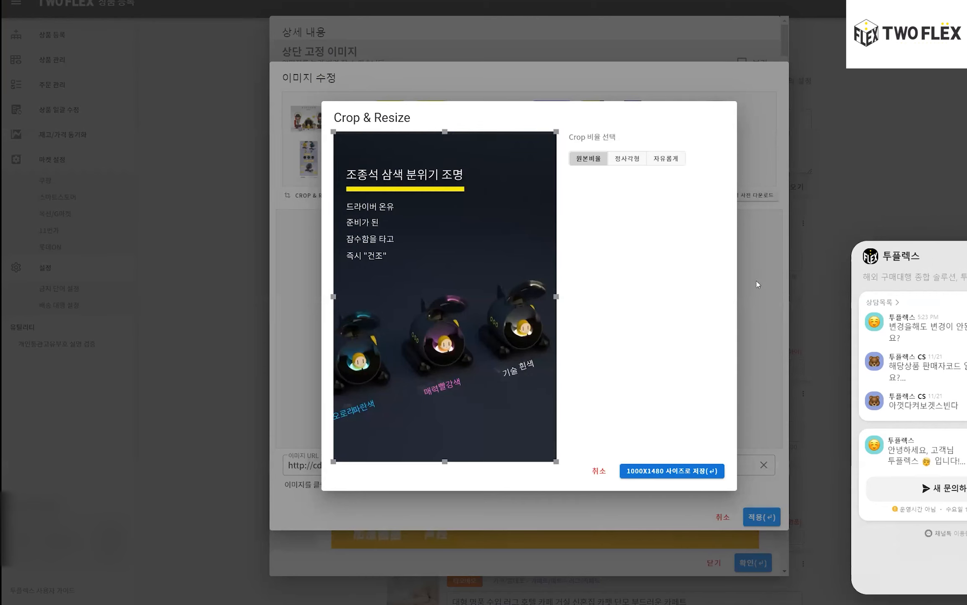
pyautogui.moveTo(556, 296); pyautogui.dragTo(620, 436)
pyautogui.click(666, 158)
pyautogui.moveTo(571, 247); pyautogui.dragTo(573, 264)
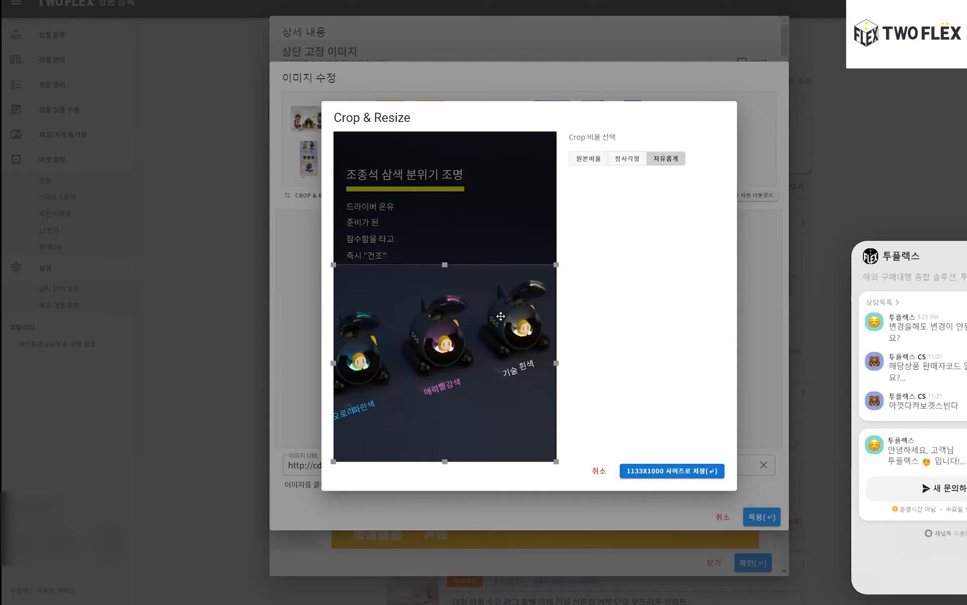
pyautogui.click(599, 470)
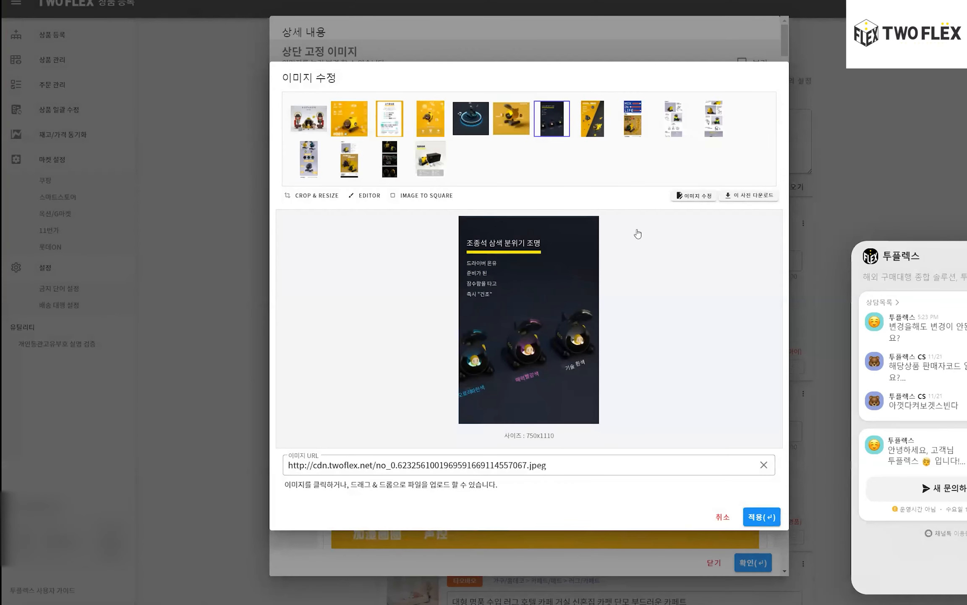
pyautogui.click(690, 196)
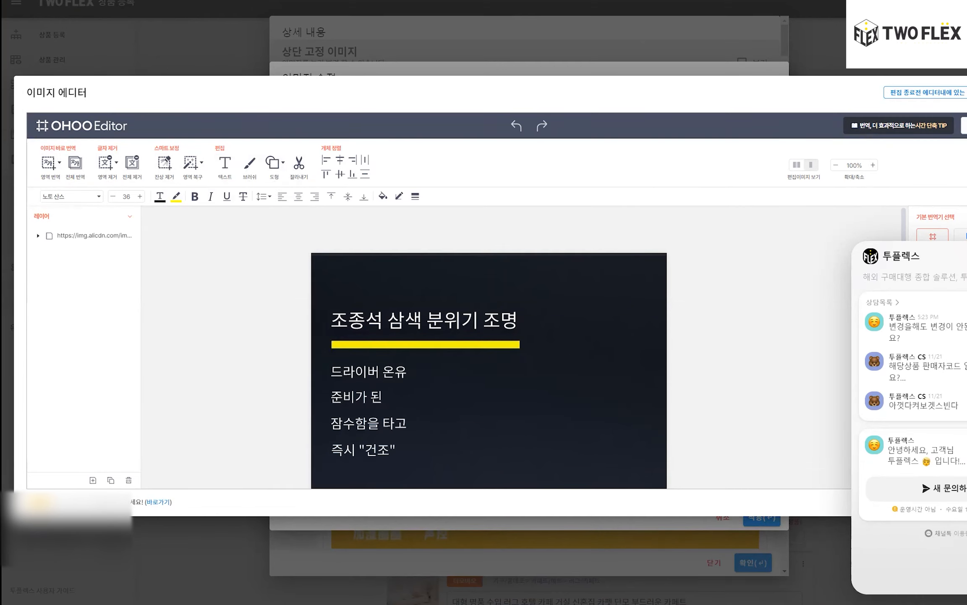
# Step: Delete the title, the three-line caption and the 즉시 "건조" text from the poster
pyautogui.click(431, 321)
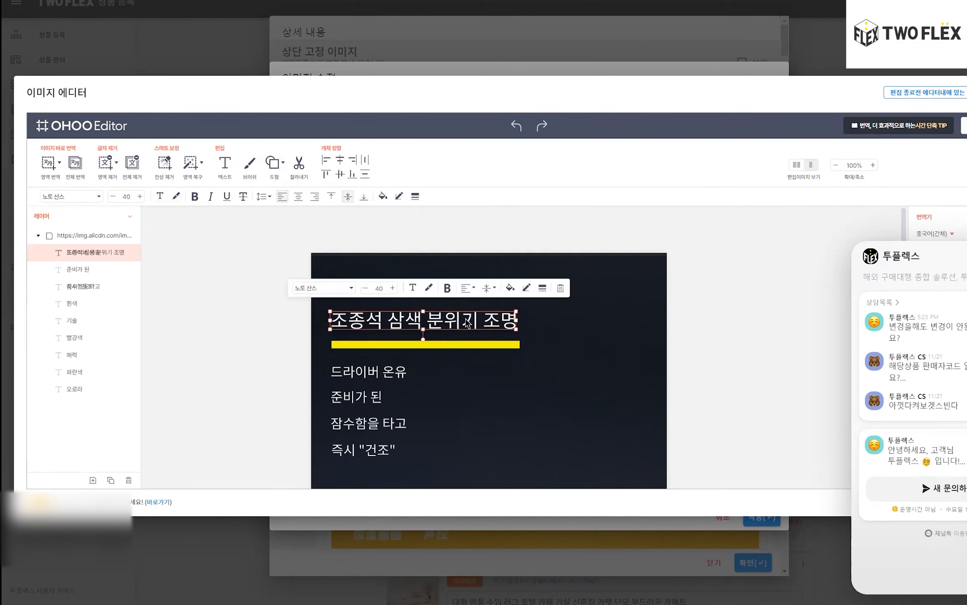
pyautogui.click(373, 372)
pyautogui.click(433, 374)
pyautogui.click(383, 369)
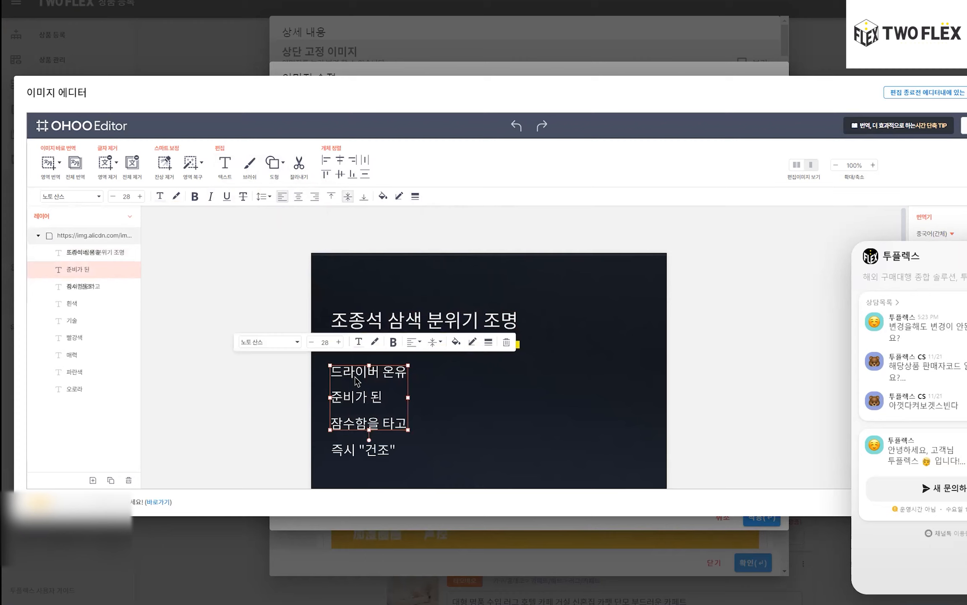
pyautogui.press('Delete')
pyautogui.click(414, 325)
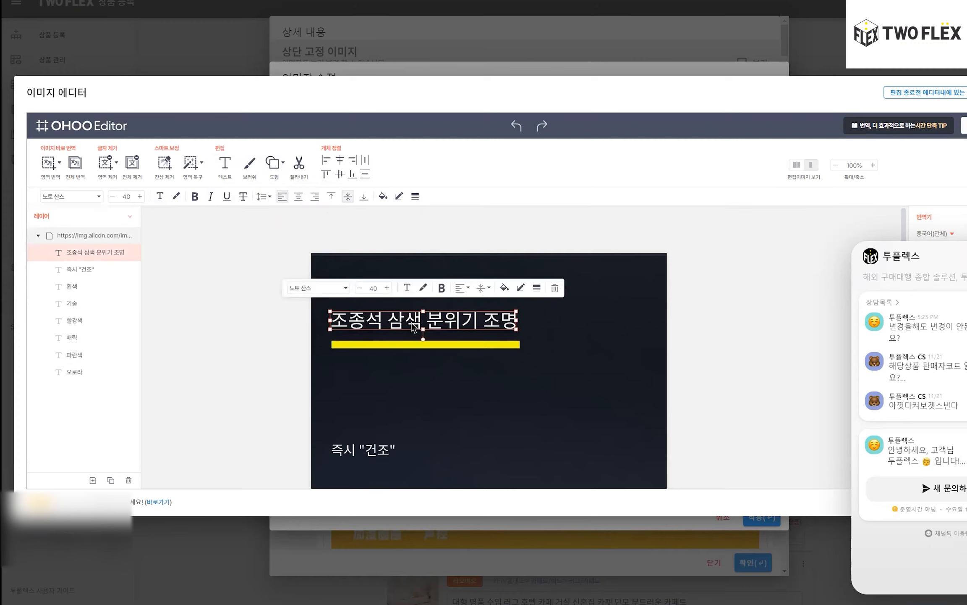
pyautogui.press('Delete')
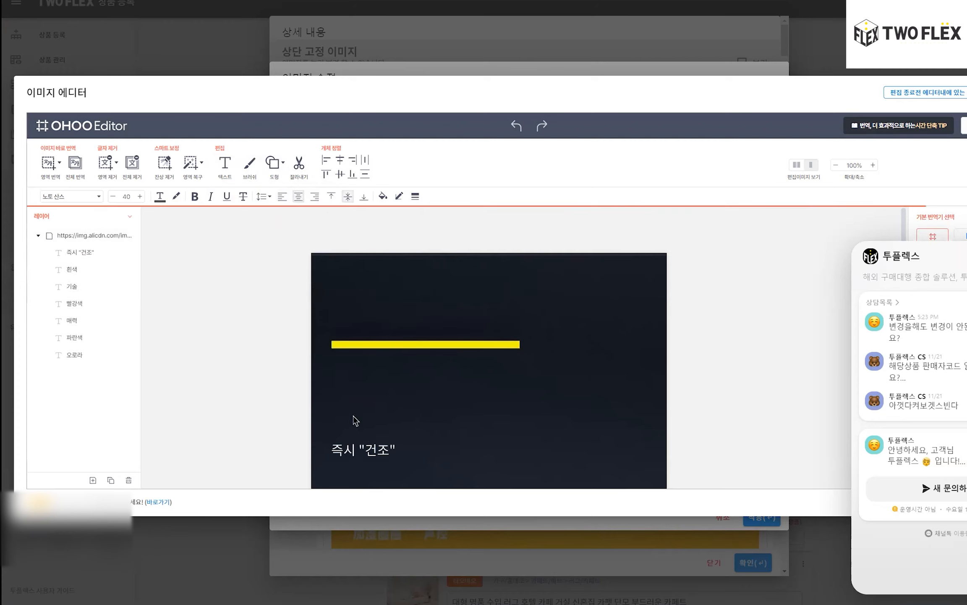
pyautogui.click(356, 454)
pyautogui.press('Delete')
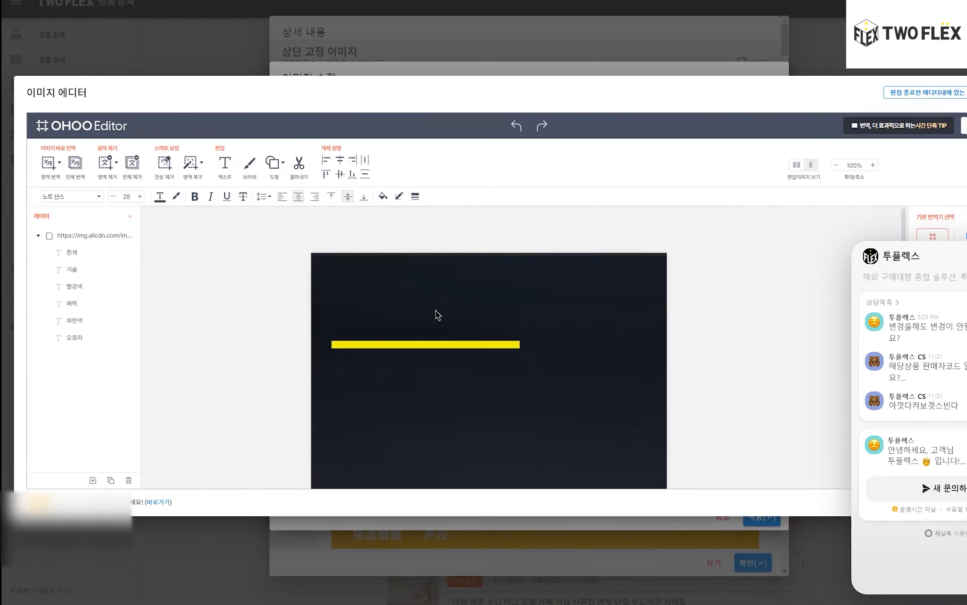
# Step: Add a white 3가지 색상 text box at size 50
pyautogui.click(229, 178)
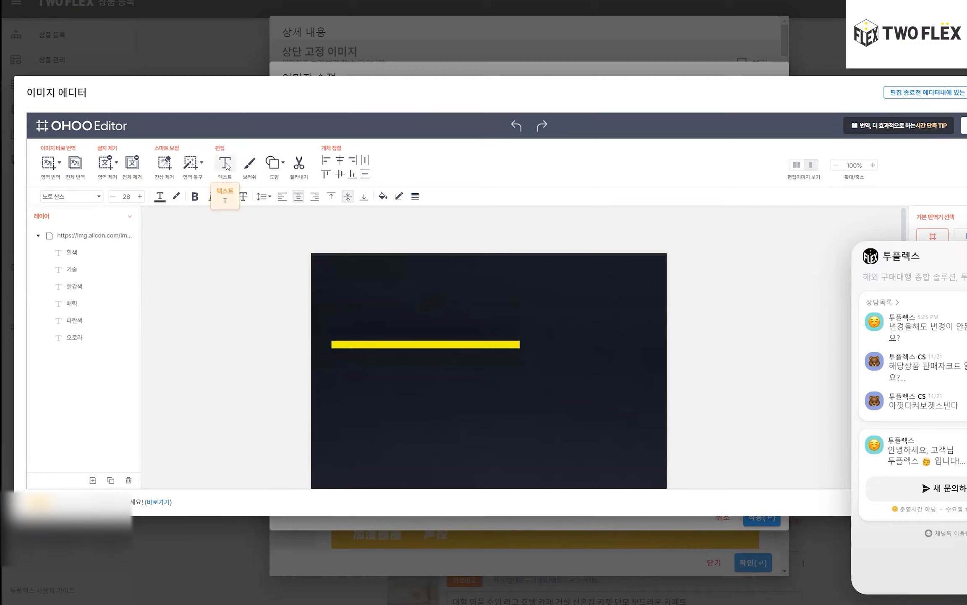
pyautogui.click(354, 304)
pyautogui.write('3')
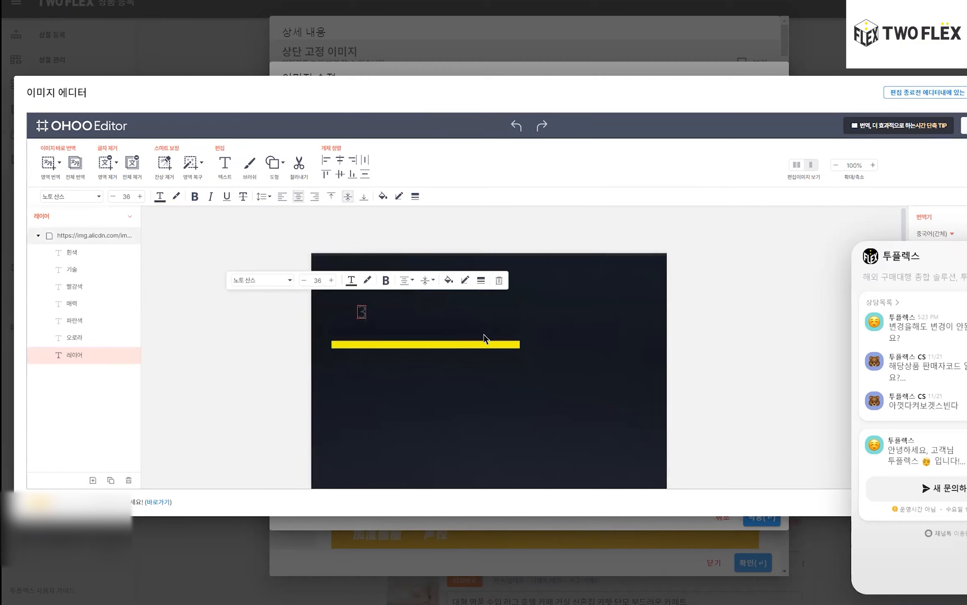
pyautogui.write('가지 색상')
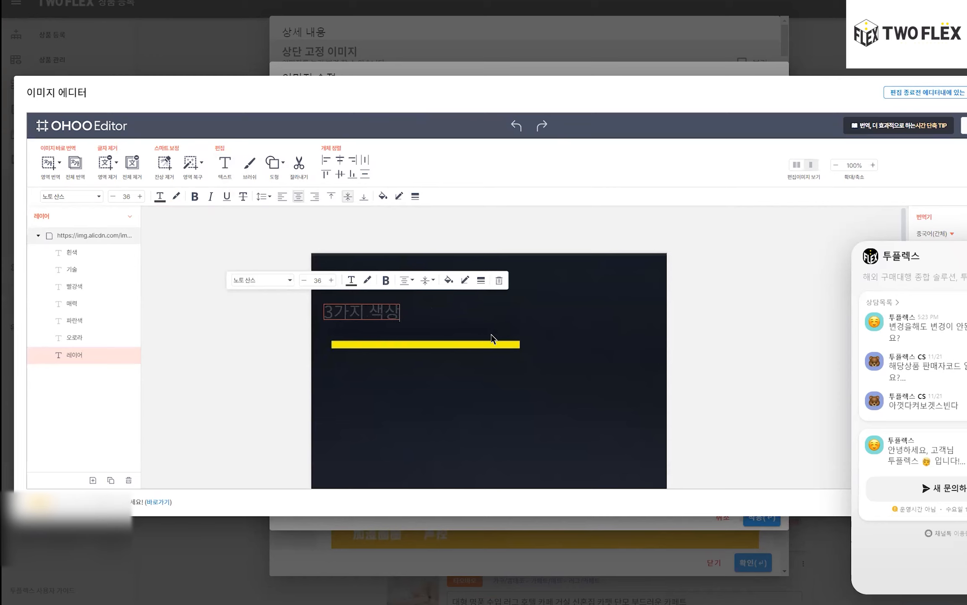
pyautogui.hotkey('ctrl', 'a')
pyautogui.click(318, 280)
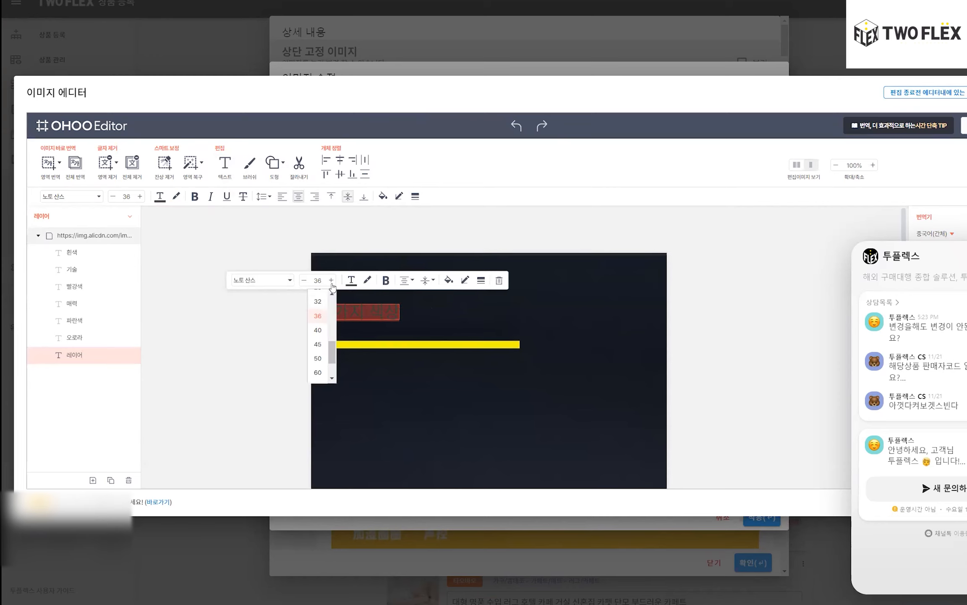
pyautogui.click(317, 358)
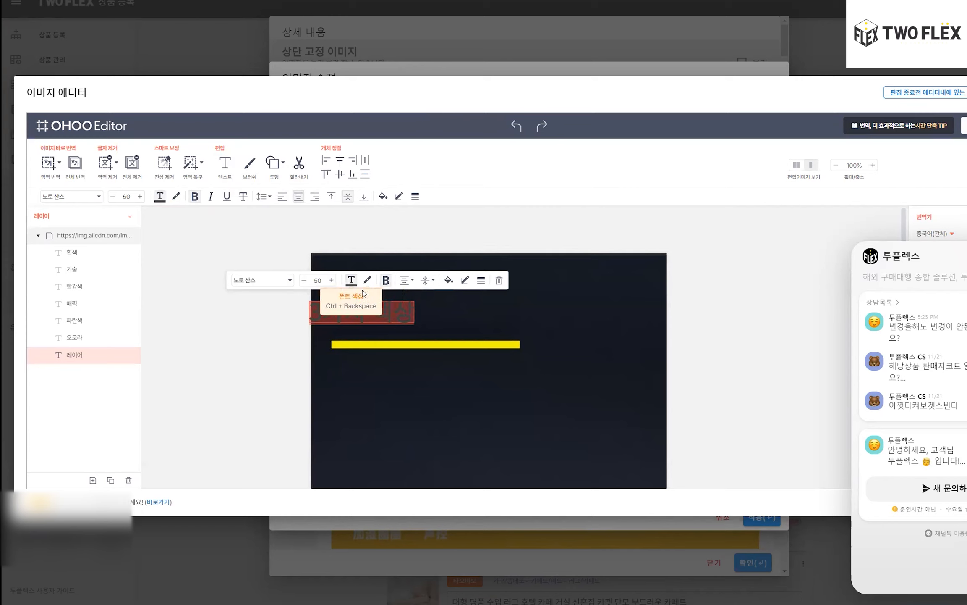
pyautogui.click(352, 280)
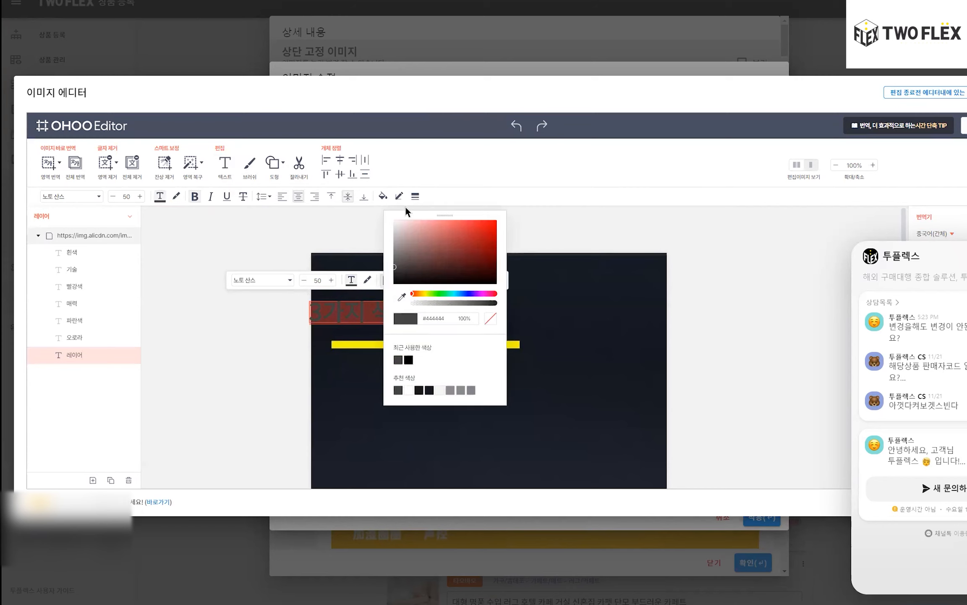
pyautogui.click(394, 227)
pyautogui.click(338, 308)
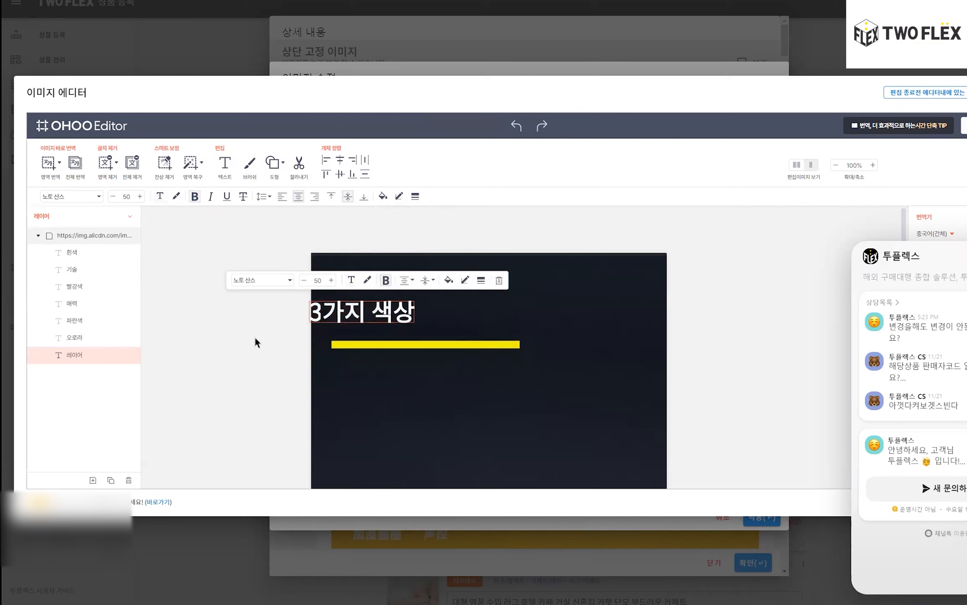
pyautogui.click(454, 330)
# Step: Position the 3가지 색상 heading just above the yellow bar and copy the edited image
pyautogui.click(411, 313)
pyautogui.click(430, 314)
pyautogui.click(403, 310)
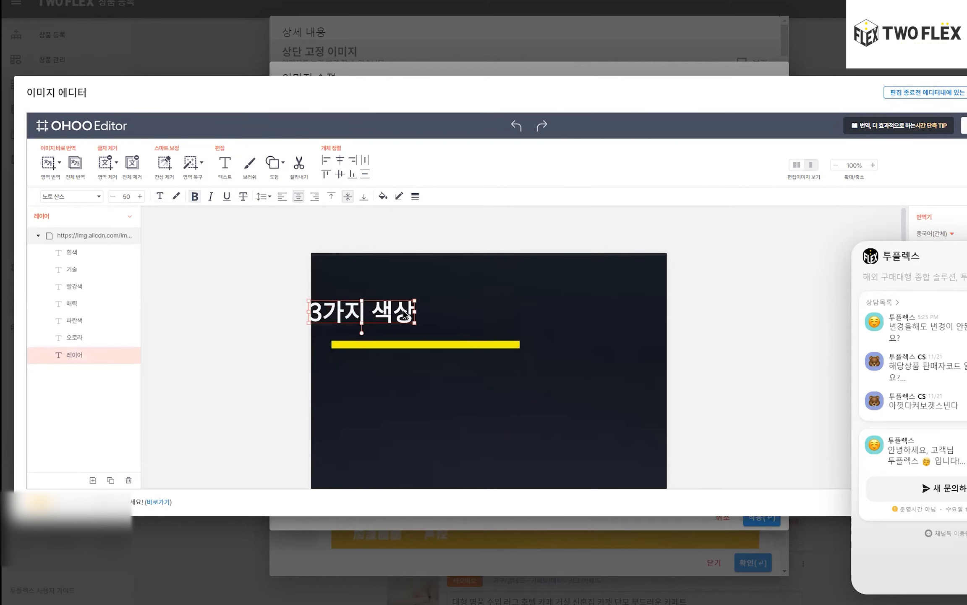
pyautogui.moveTo(407, 324); pyautogui.dragTo(439, 323)
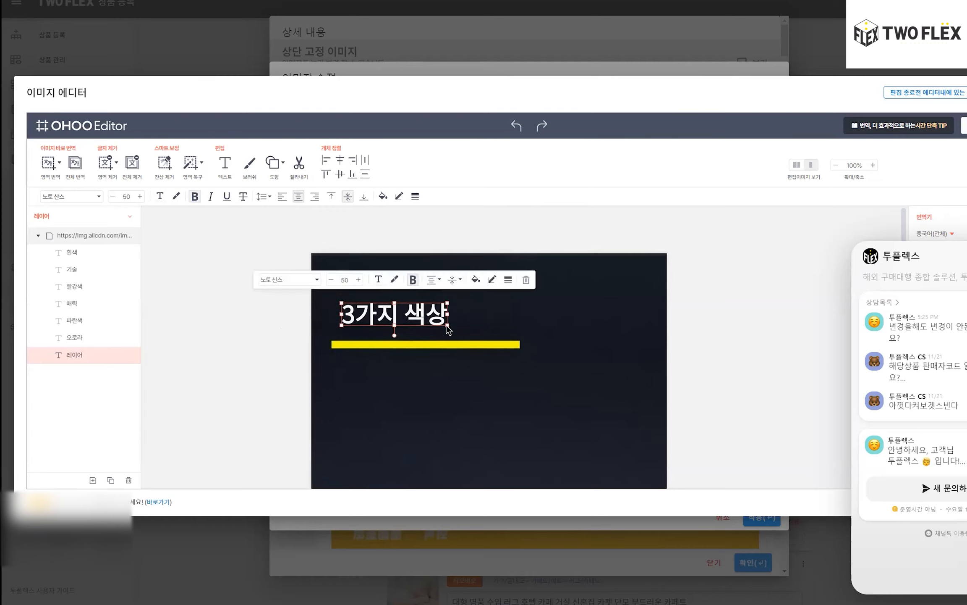
pyautogui.hotkey('ctrl', 'a')
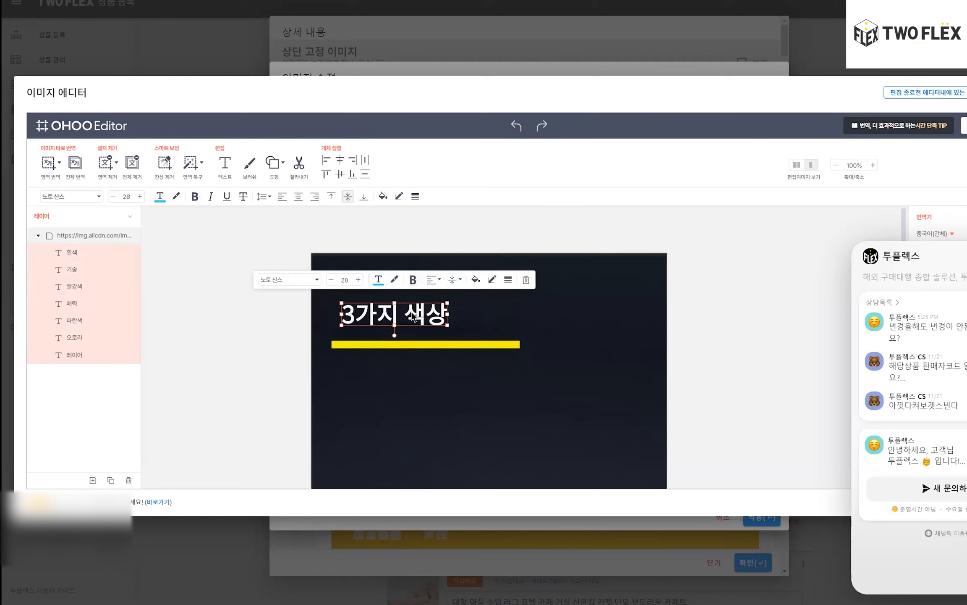
pyautogui.moveTo(376, 312); pyautogui.dragTo(375, 316)
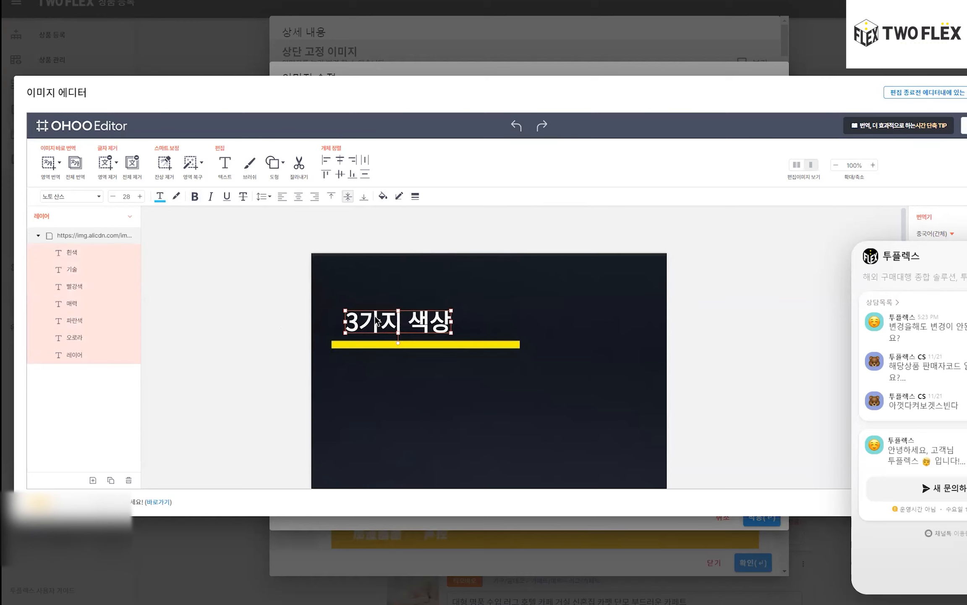
pyautogui.press('capslock')
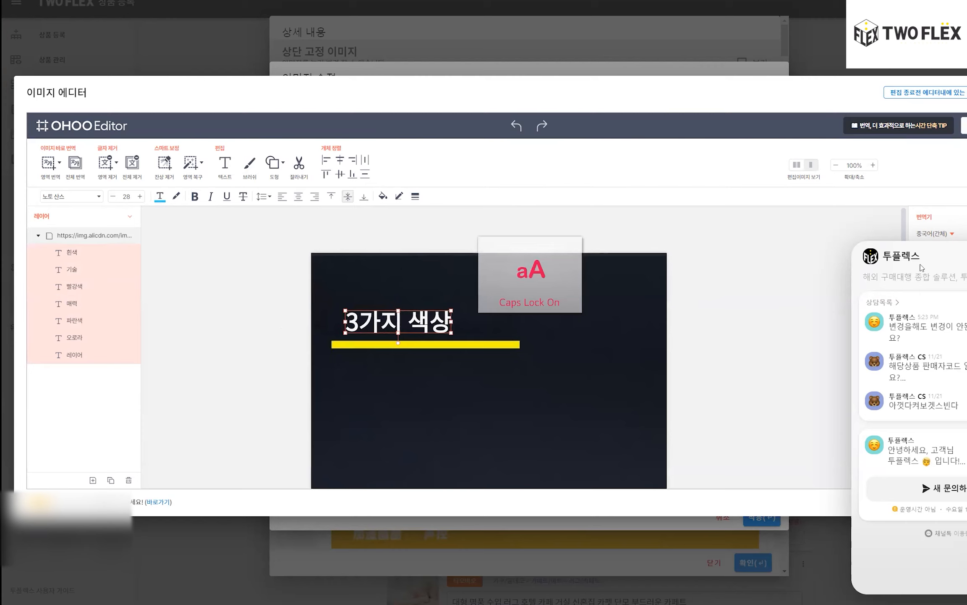
pyautogui.click(688, 310)
pyautogui.scroll(-9, 540, 301)
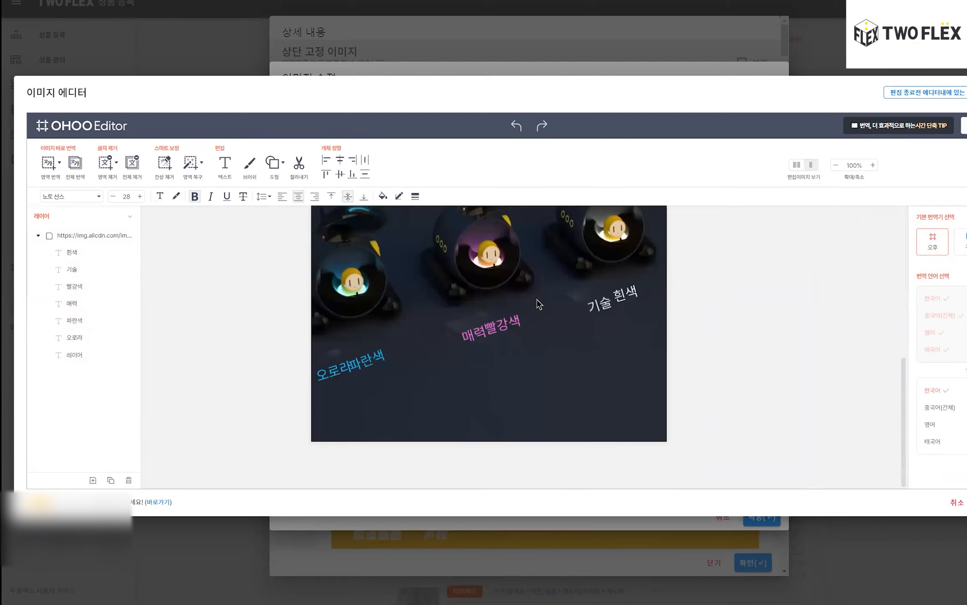
pyautogui.scroll(10, 542, 289)
pyautogui.scroll(-5, 900, 437)
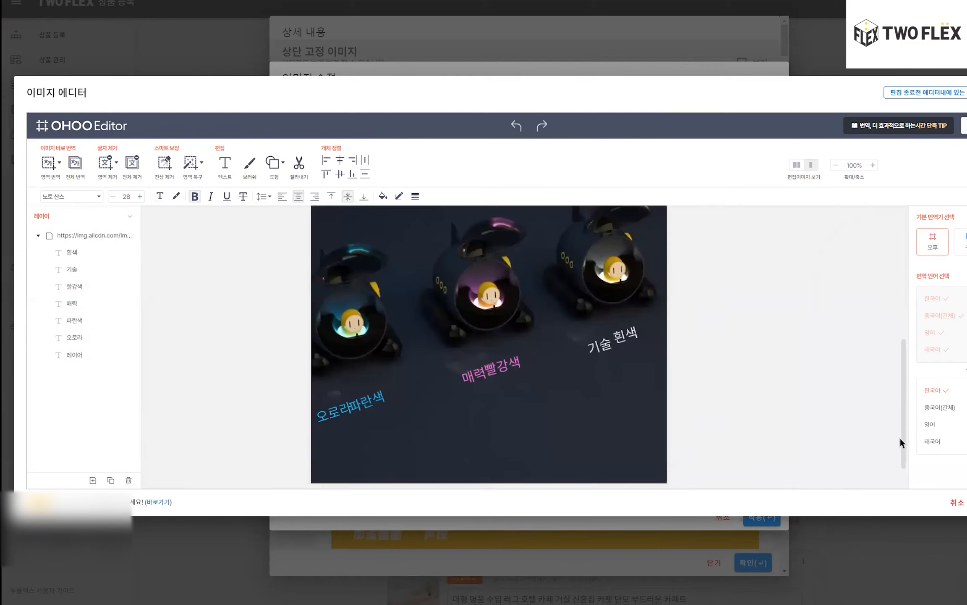
pyautogui.scroll(5, 626, 349)
pyautogui.scroll(-5, 529, 331)
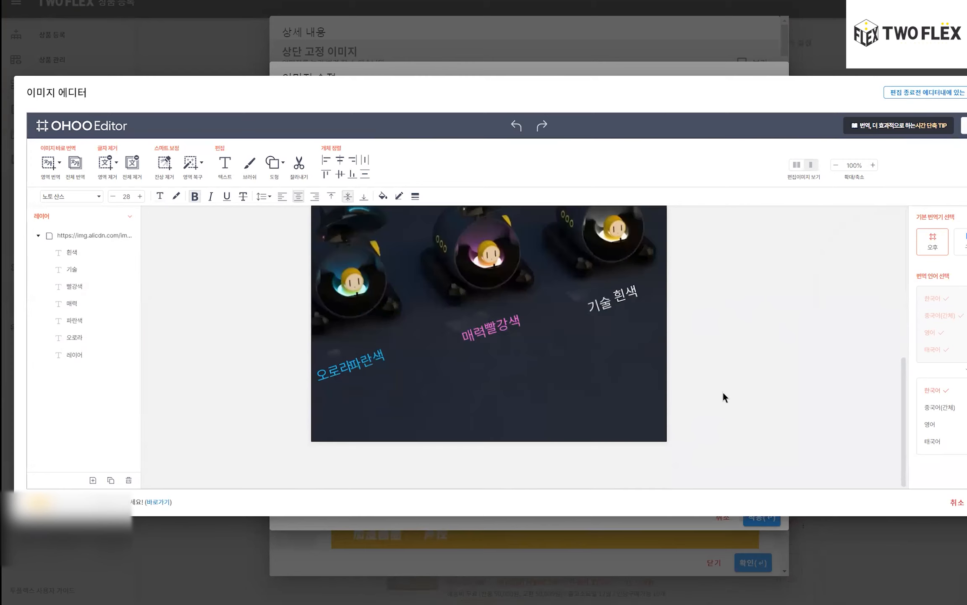
pyautogui.scroll(5, 812, 425)
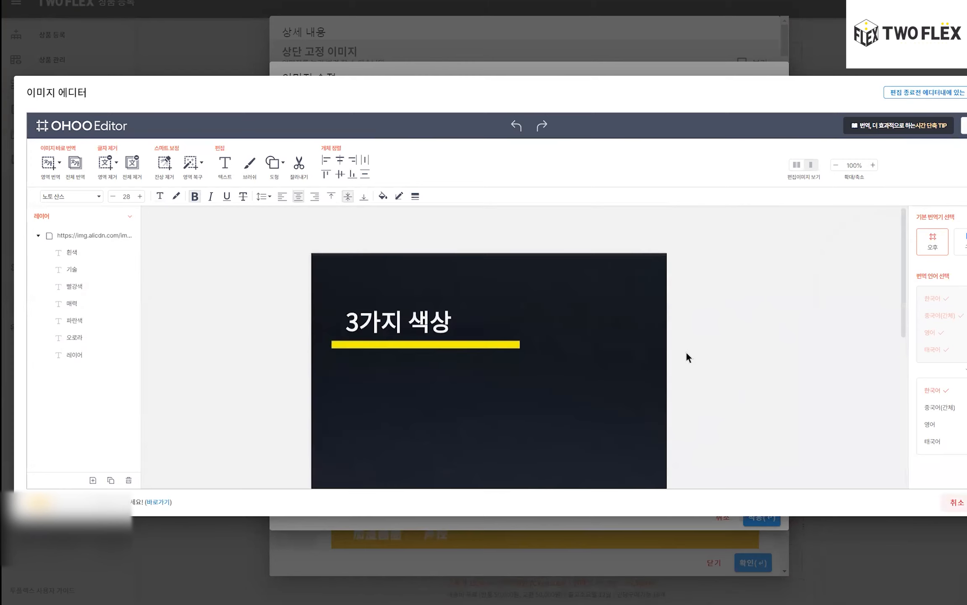
pyautogui.hotkey('ctrl', 'c')
# Step: Close the image editing dialogs and screen-capture the edited lighting poster
pyautogui.click(955, 503)
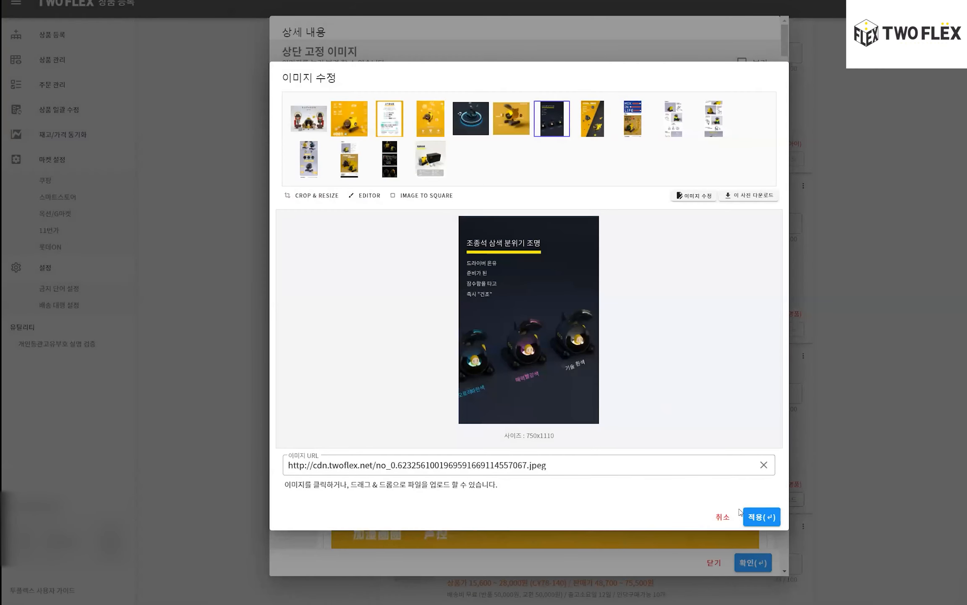
pyautogui.click(509, 412)
pyautogui.click(473, 419)
pyautogui.click(726, 517)
pyautogui.click(457, 266)
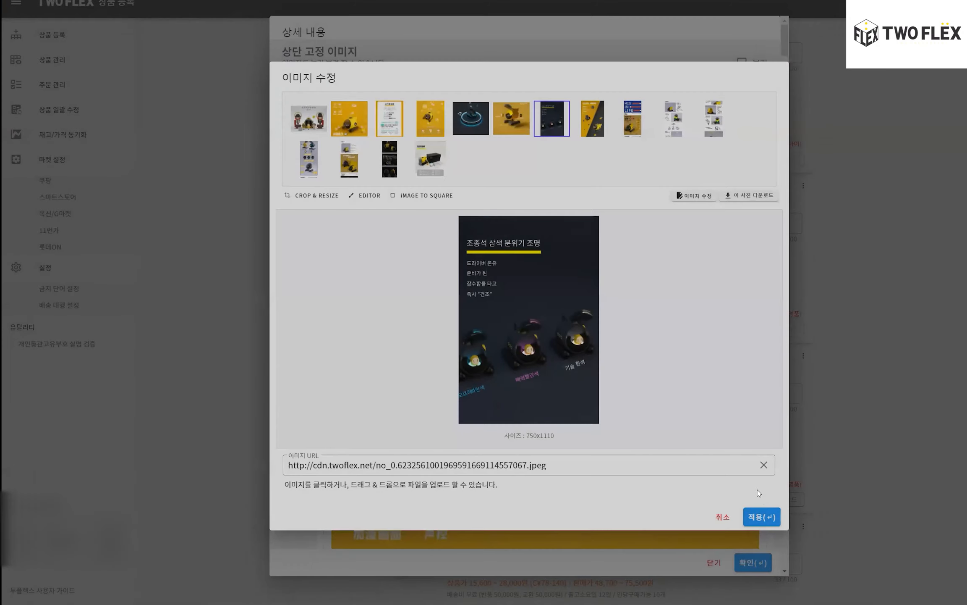
pyautogui.click(761, 516)
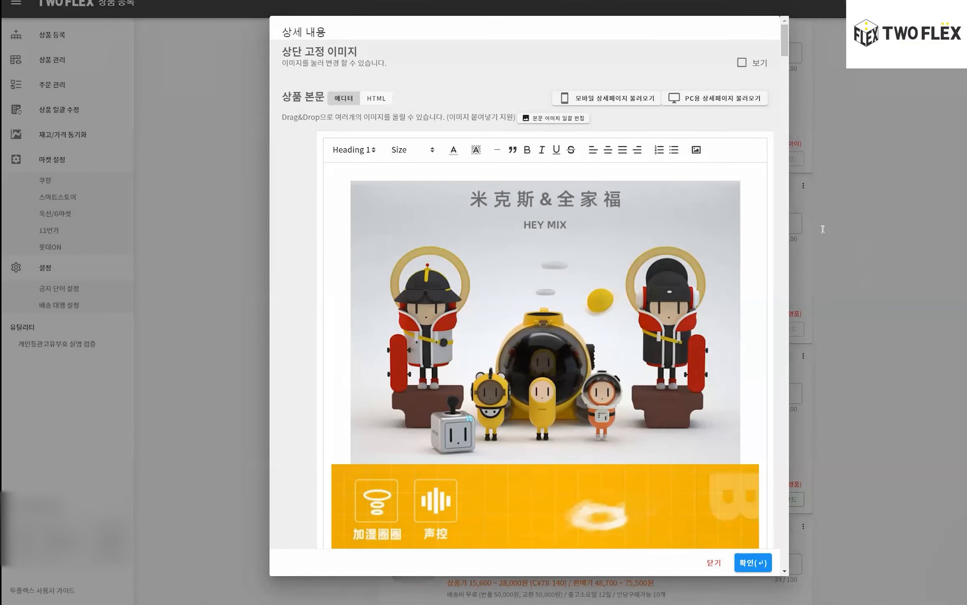
pyautogui.hotkey('ctrl', 'shift', 'c')
pyautogui.moveTo(704, 170); pyautogui.dragTo(966, 433)
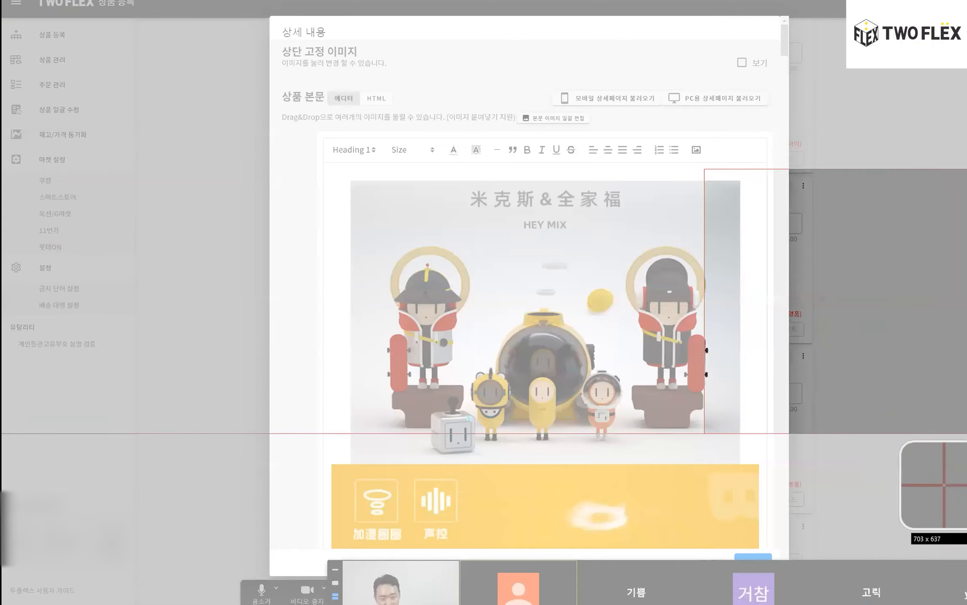
# Step: Replace the 여러가지 색상 제공 heading in the description with the captured poster image
pyautogui.click(404, 168)
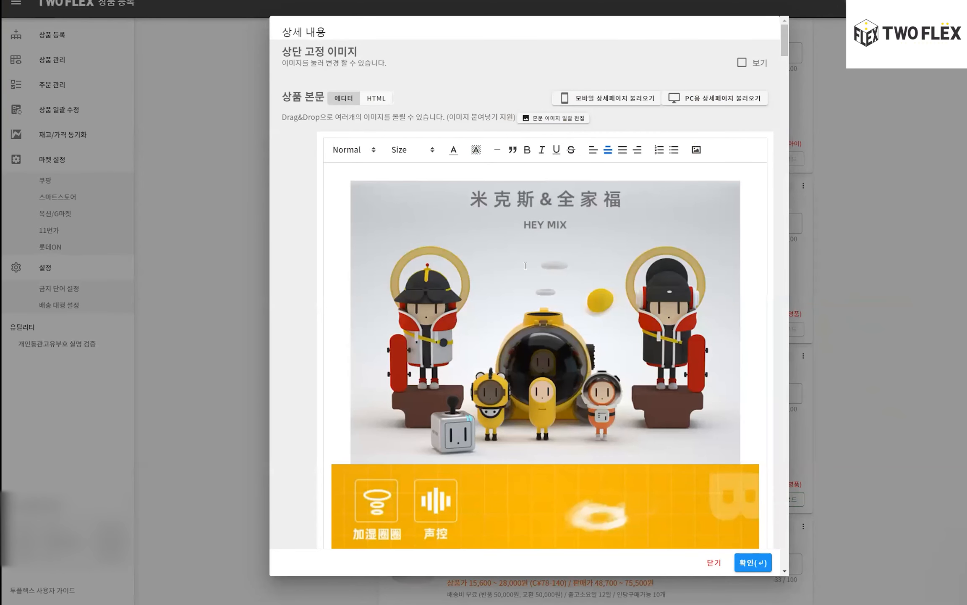
pyautogui.scroll(-5, 541, 268)
pyautogui.scroll(2, 544, 270)
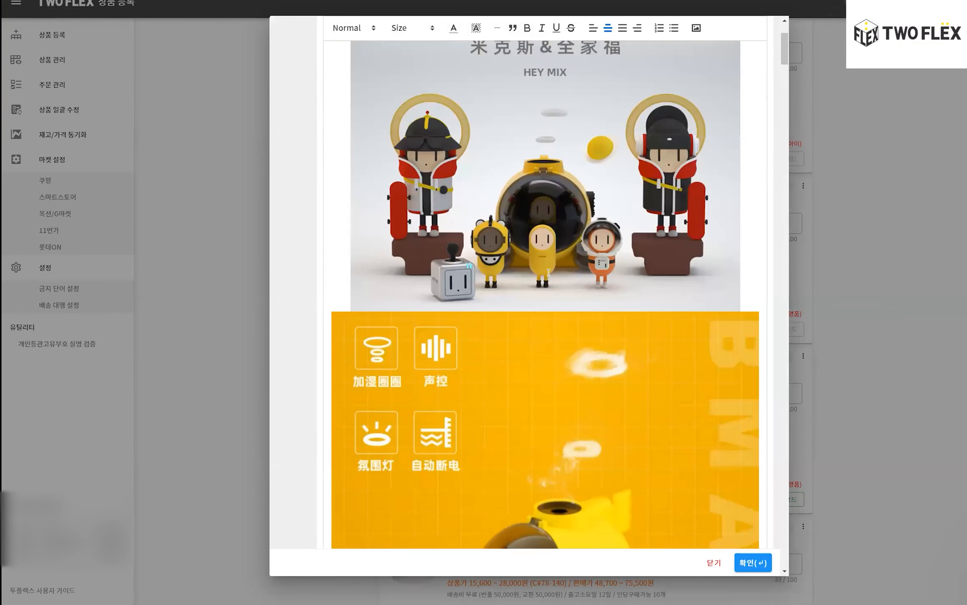
pyautogui.scroll(-10, 549, 272)
pyautogui.click(592, 265)
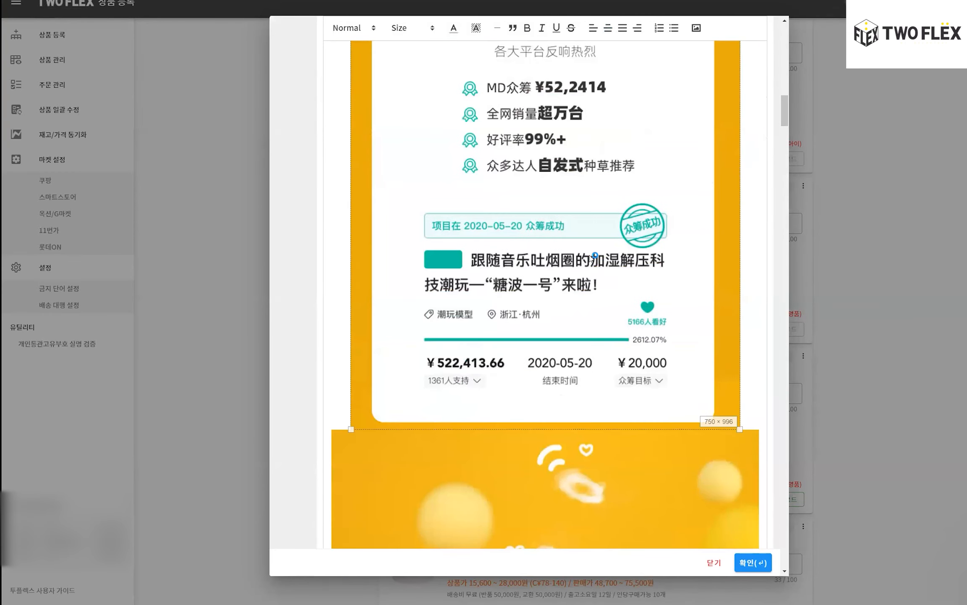
pyautogui.scroll(-8, 563, 314)
pyautogui.click(599, 389)
pyautogui.hotkey('ctrl', 'a')
pyautogui.click(523, 396)
pyautogui.click(468, 396)
pyautogui.hotkey('shift', 'End')
pyautogui.press('BackSpace')
pyautogui.hotkey('ctrl', 'v')
pyautogui.scroll(3, 521, 252)
pyautogui.click(485, 241)
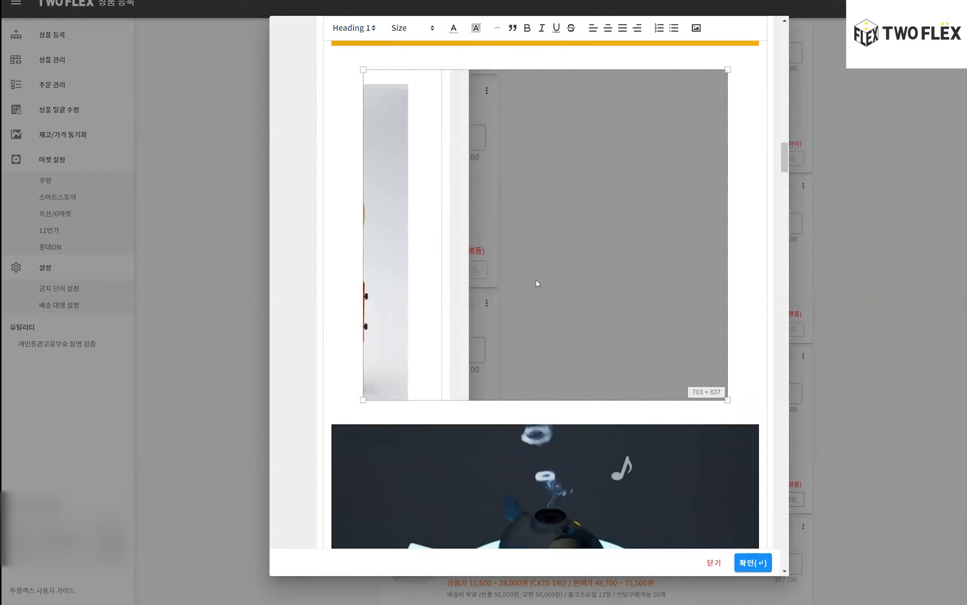
# Step: Look over the detail content once more and accept it with 확인
pyautogui.scroll(2, 504, 296)
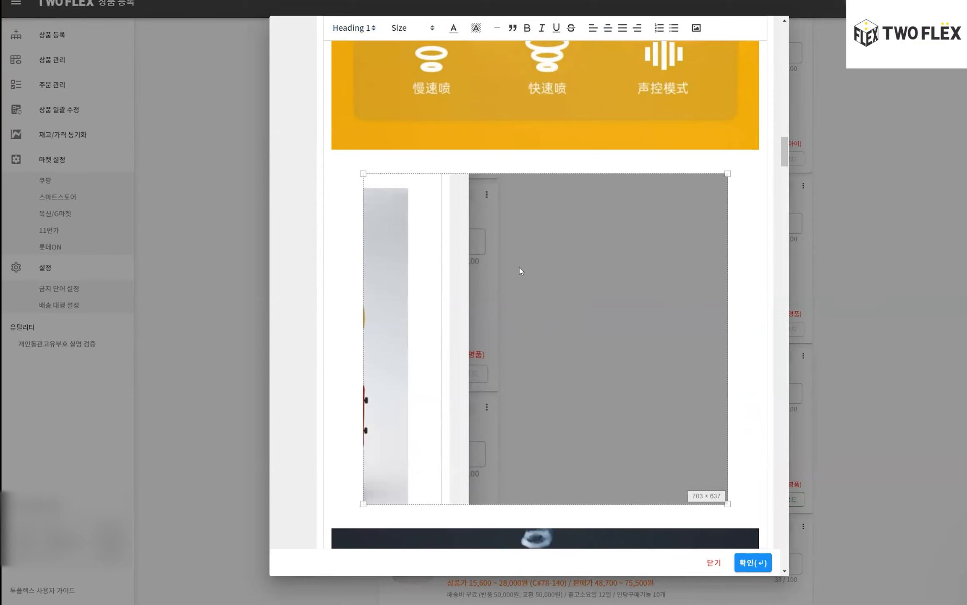
pyautogui.scroll(4, 557, 307)
pyautogui.scroll(-4, 434, 334)
pyautogui.scroll(3, 454, 341)
pyautogui.scroll(10, 454, 341)
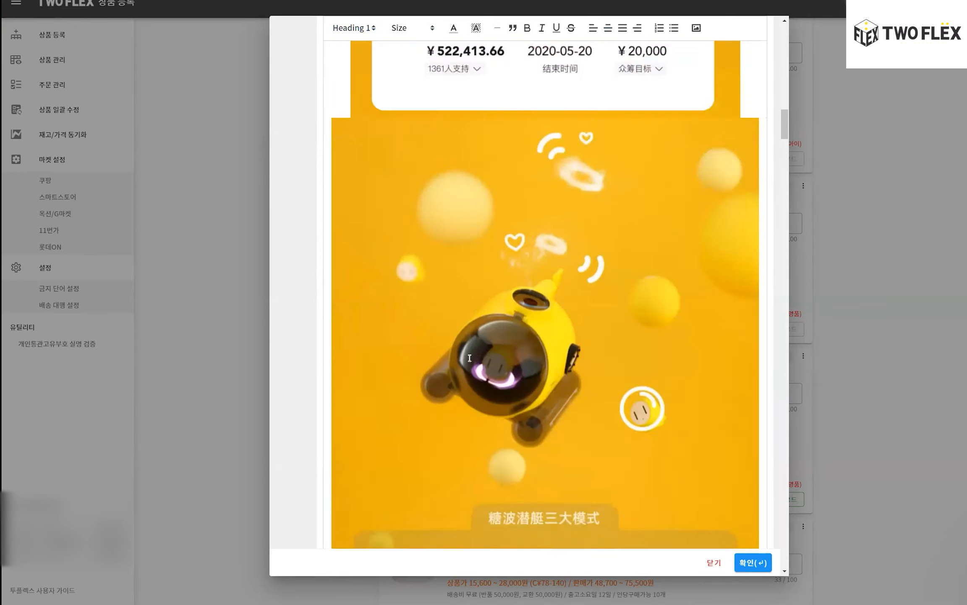
pyautogui.click(761, 329)
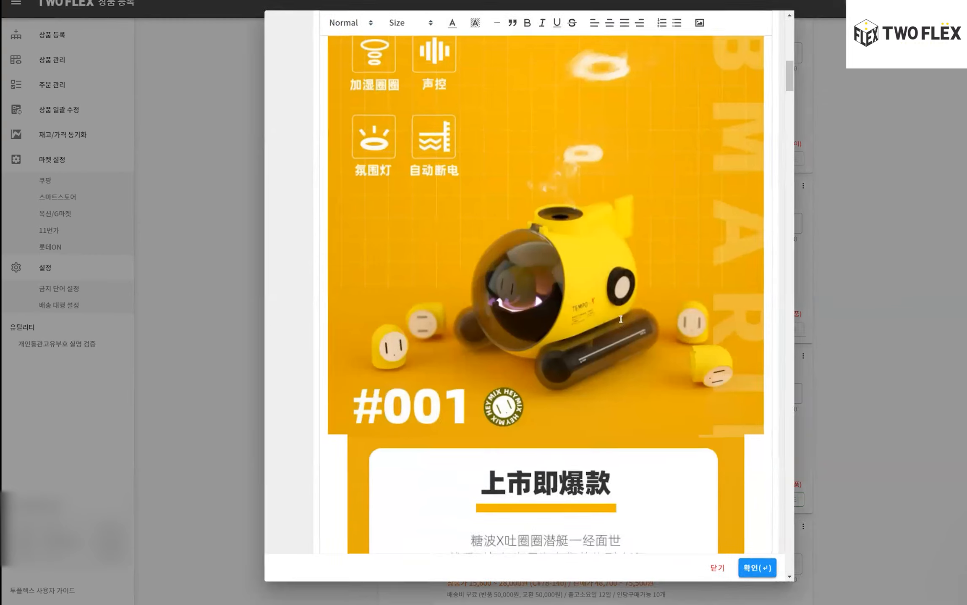
pyautogui.scroll(-10, 761, 329)
pyautogui.scroll(-3, 767, 559)
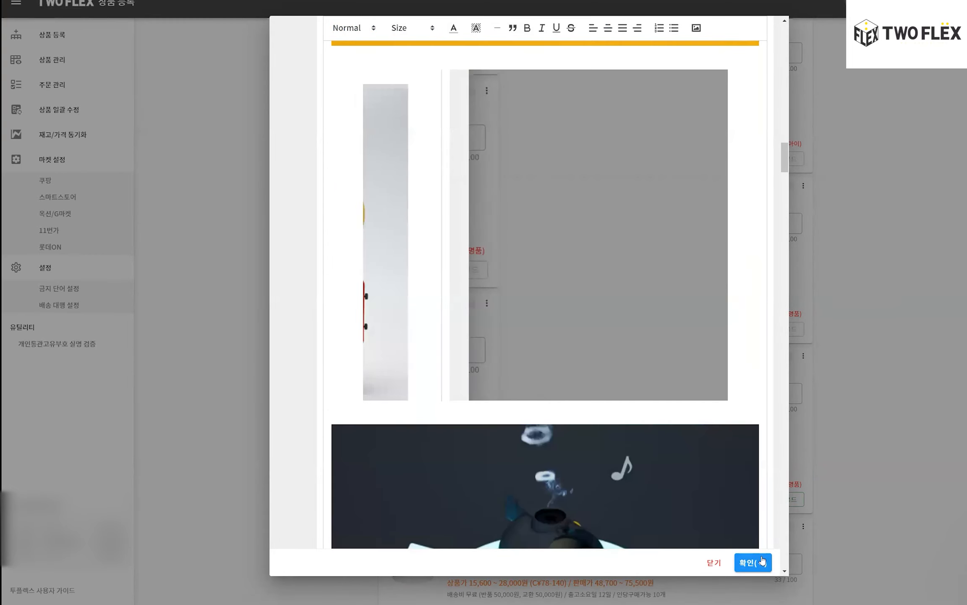
pyautogui.click(763, 561)
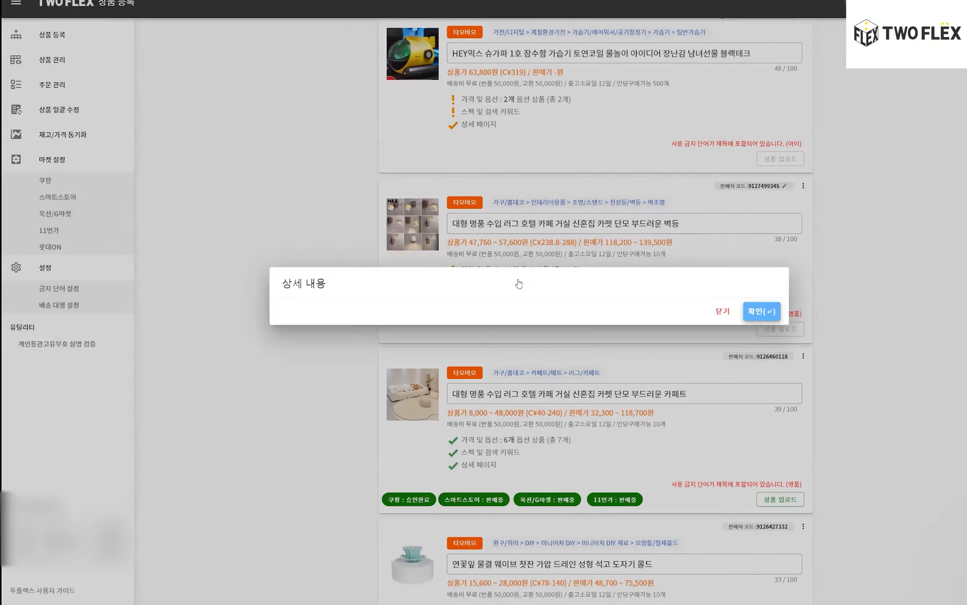
# Step: Change the humidifier's title to 엄청 귀여운 노란색 파란색 가습기, then confirm its spec and search keywords unchanged
pyautogui.scroll(3, 504, 208)
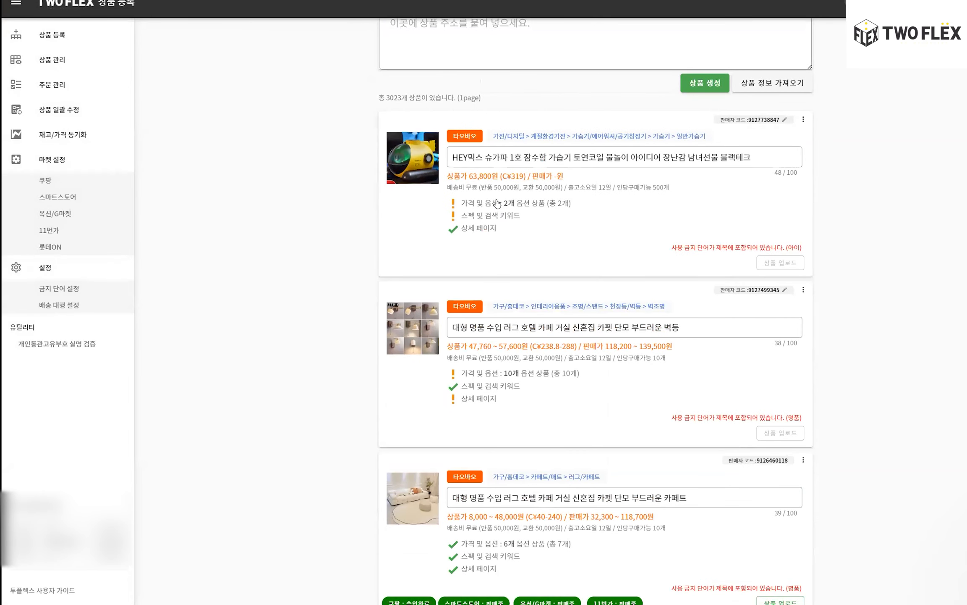
pyautogui.click(497, 205)
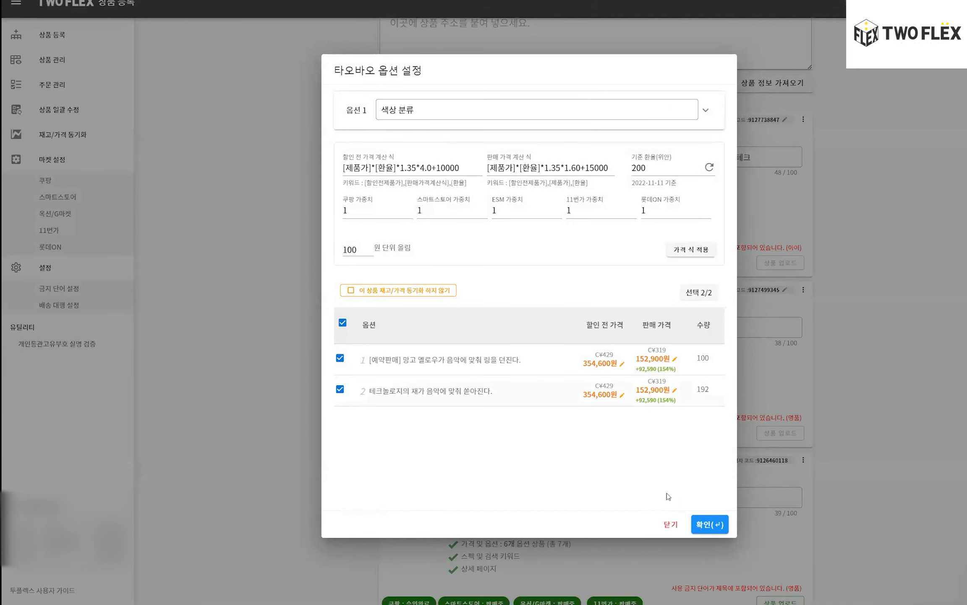
pyautogui.click(664, 522)
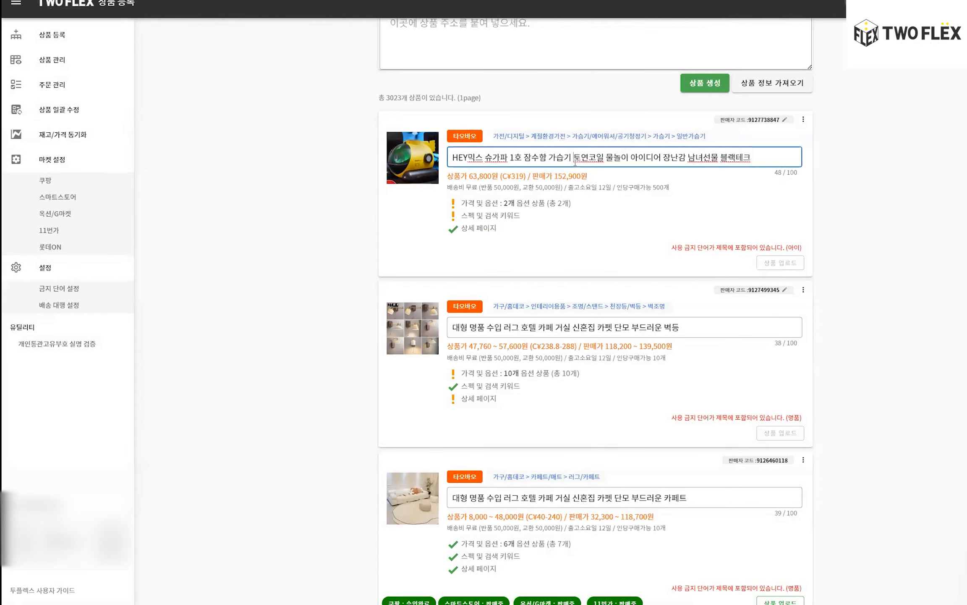
pyautogui.tripleClick(576, 162)
pyautogui.write('ㅇ')
pyautogui.write('엄청 귀여운 ')
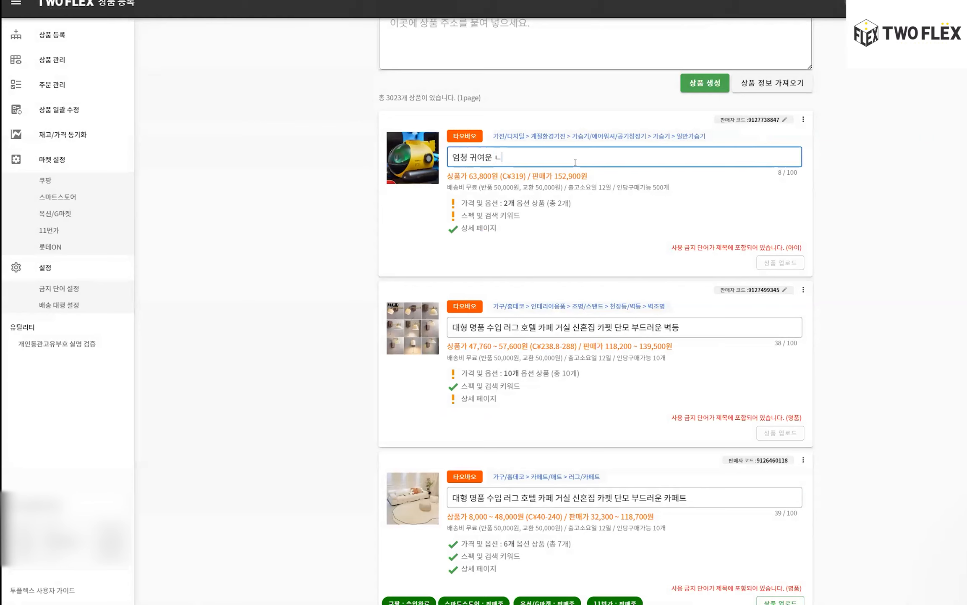
pyautogui.write('ㄴ노란색 파란색 ')
pyautogui.write('ㄱ가습기')
pyautogui.click(515, 210)
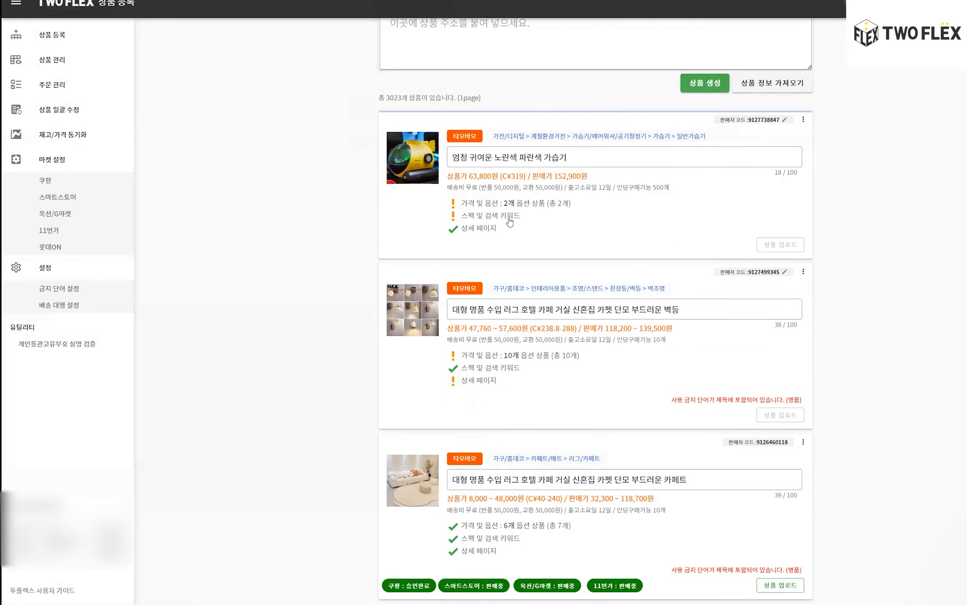
pyautogui.click(503, 218)
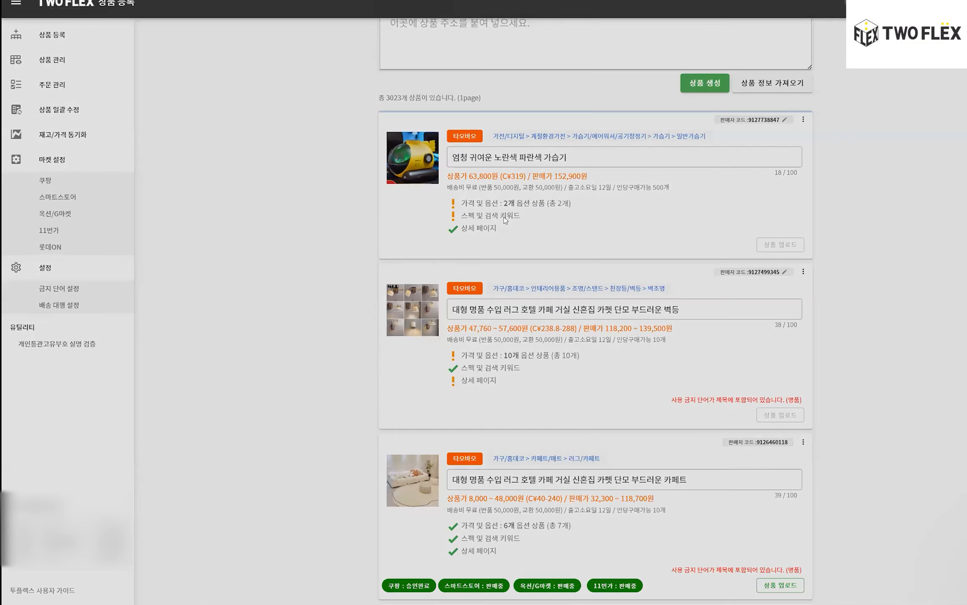
pyautogui.click(702, 420)
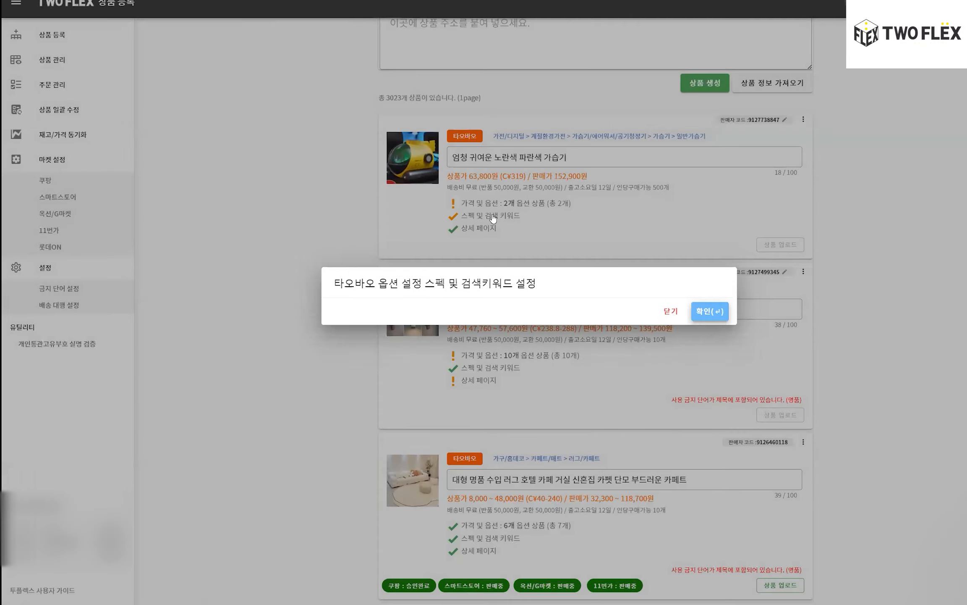
# Step: Reopen the humidifier's option settings and show the option names as Korean translations
pyautogui.click(499, 207)
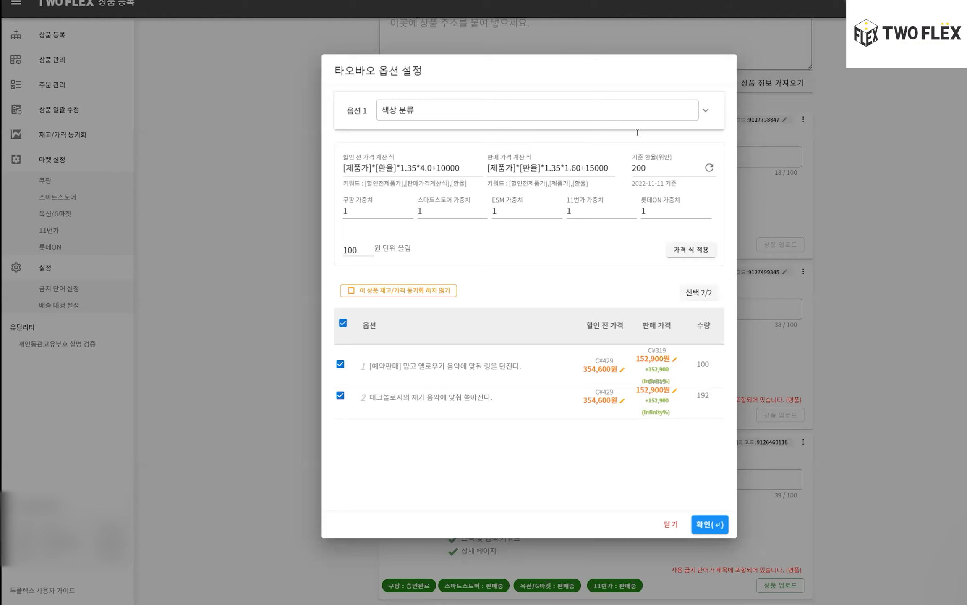
pyautogui.click(705, 110)
pyautogui.click(644, 98)
pyautogui.click(584, 101)
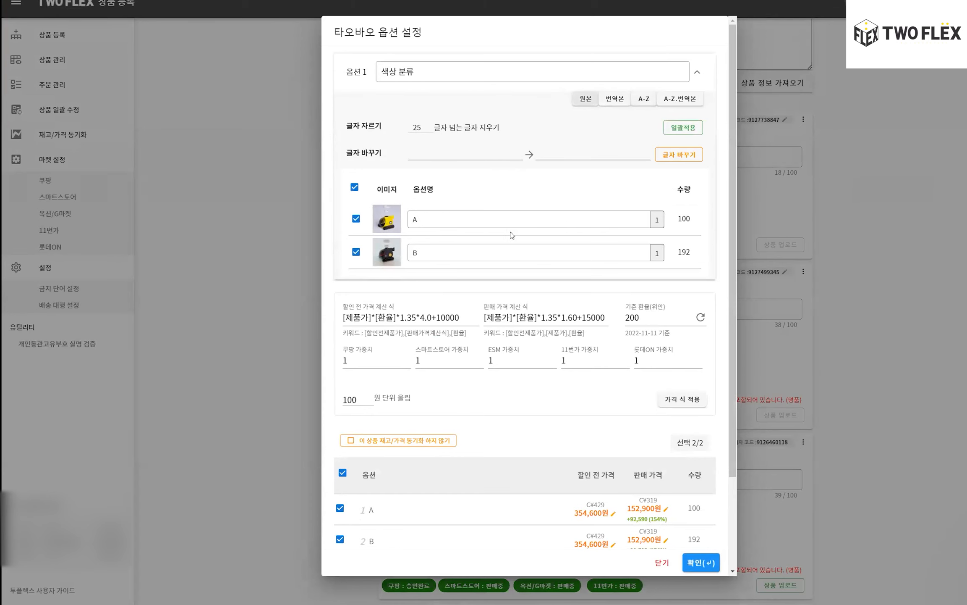
pyautogui.tripleClick(523, 223)
pyautogui.click(602, 74)
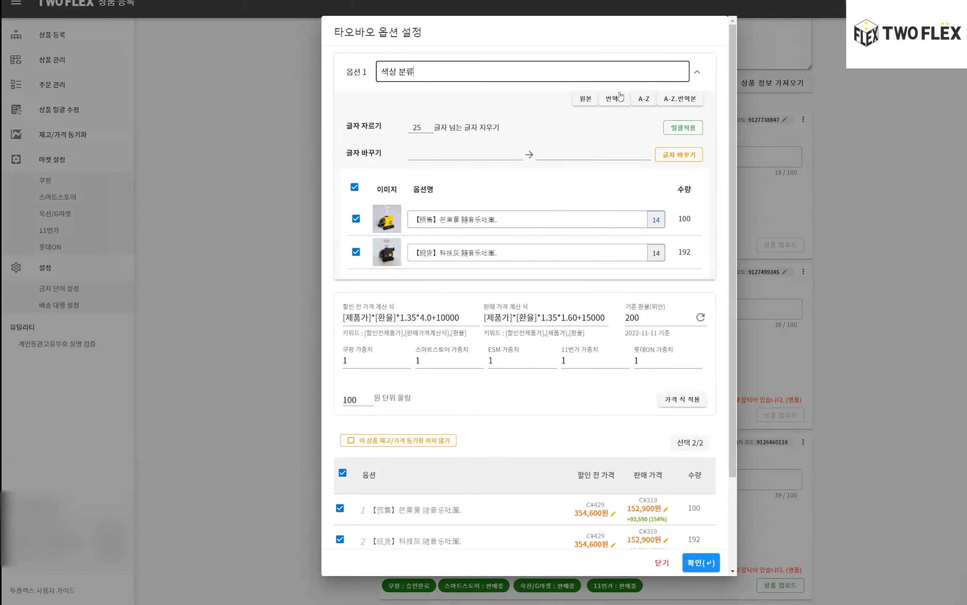
pyautogui.click(615, 99)
# Step: Overwrite the two colour option names with 노랑 and 파랑 and confirm the dialog
pyautogui.tripleClick(530, 219)
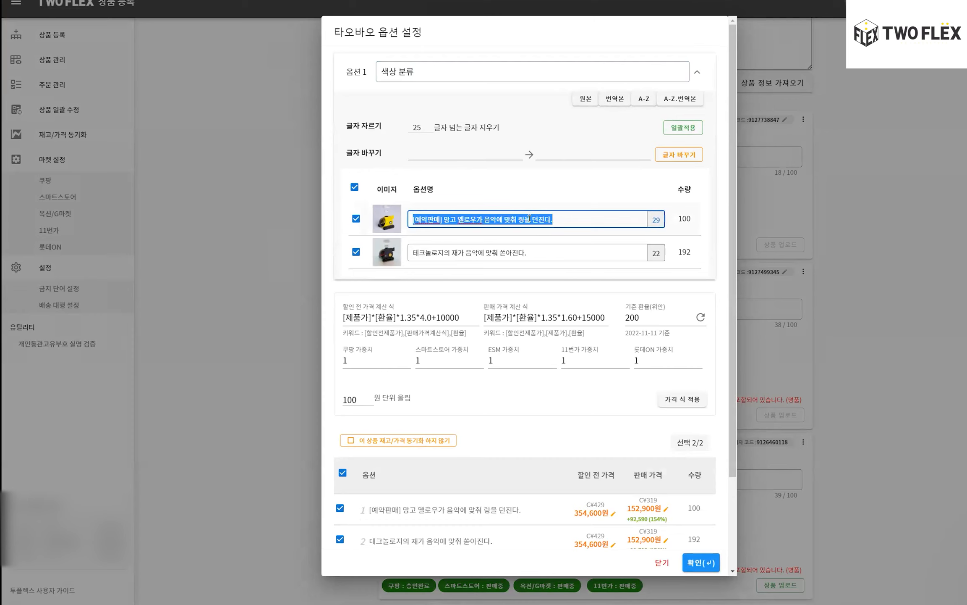
pyautogui.write('ㅇ')
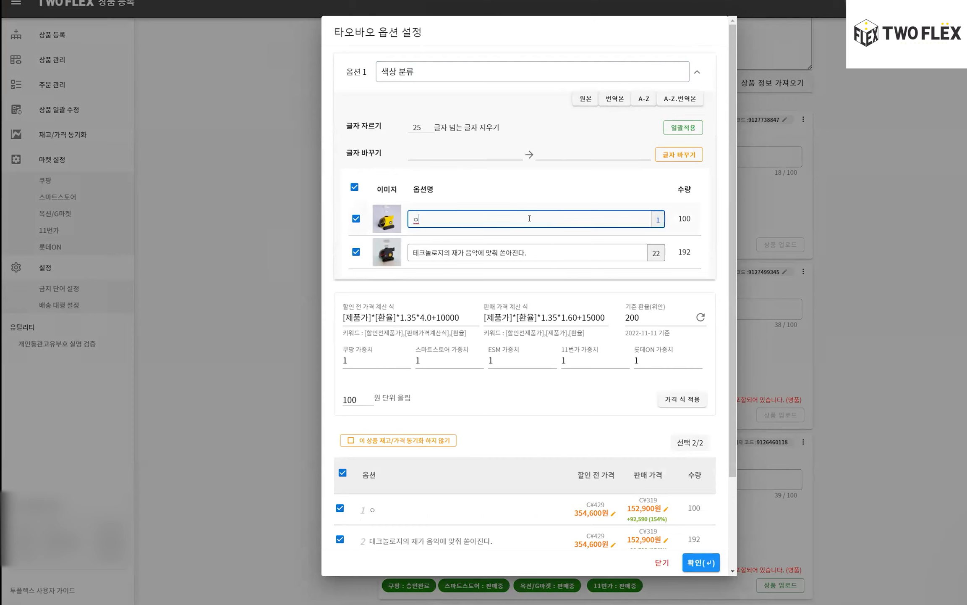
pyautogui.write('로우')
pyautogui.press('Tab')
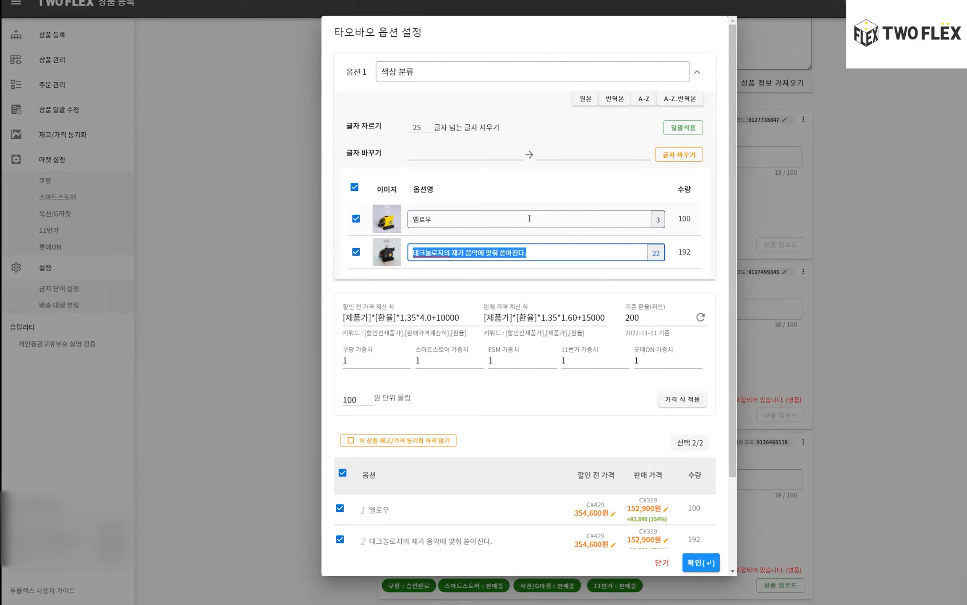
pyautogui.write('블루')
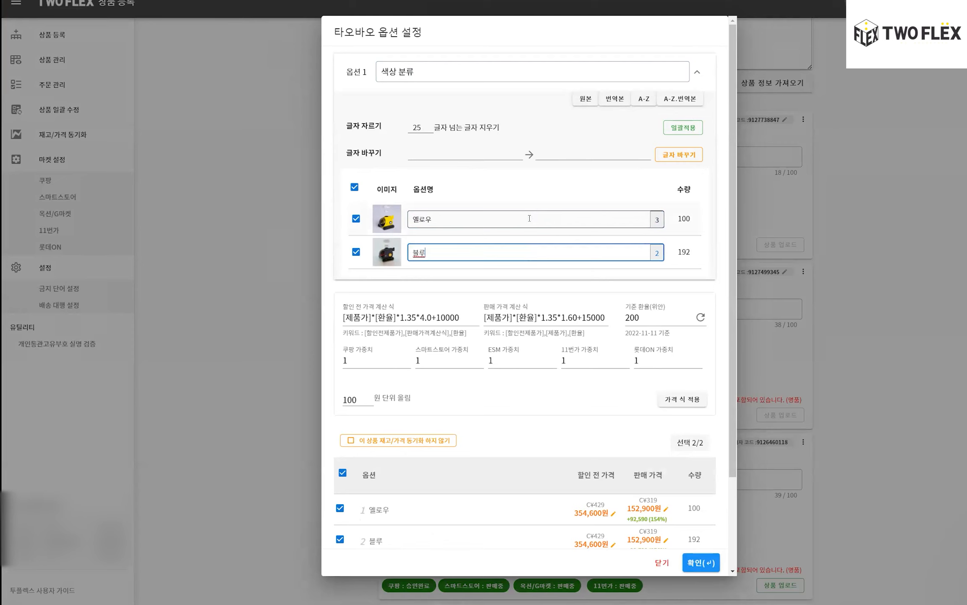
pyautogui.tripleClick(529, 218)
pyautogui.write('노랑')
pyautogui.press('Tab')
pyautogui.write('파랑')
pyautogui.press('capslock')
pyautogui.press('capslock')
pyautogui.scroll(-3, 701, 529)
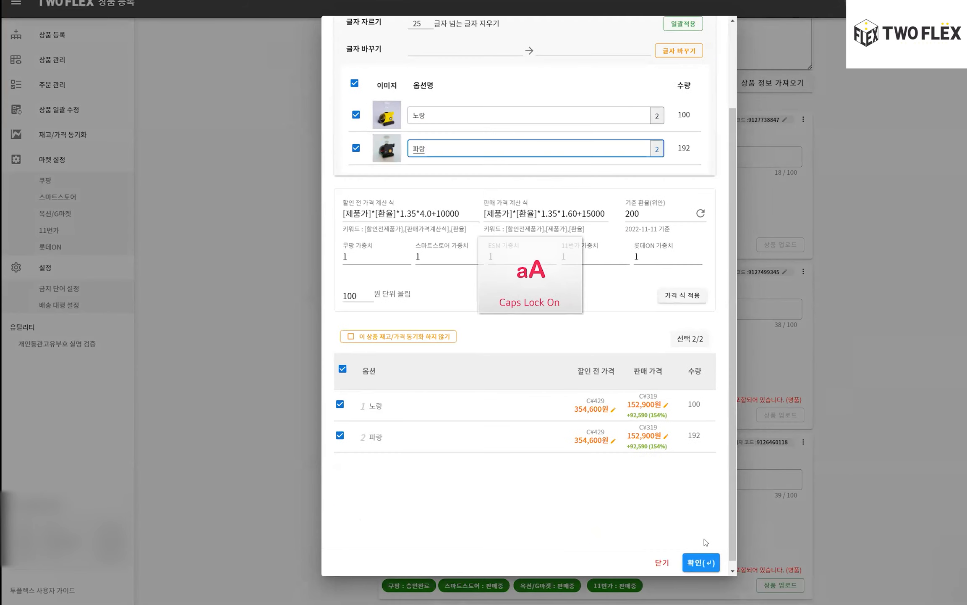
pyautogui.click(699, 561)
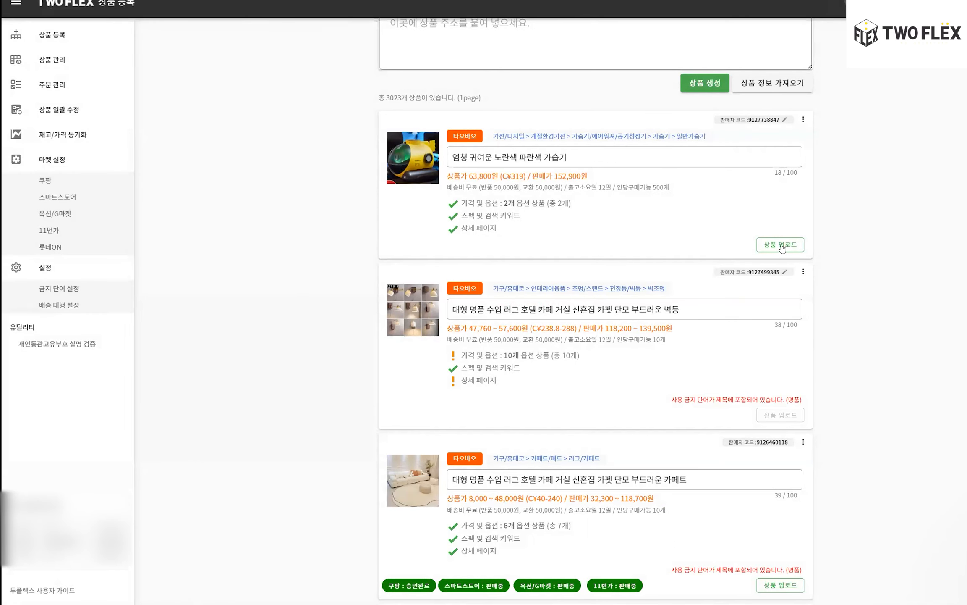
# Step: Replace the trial 공기청정기 ESM 2.0 category with 가전 > 계절가전 > 습도조절기기 > 가습기 and confirm
pyautogui.click(653, 143)
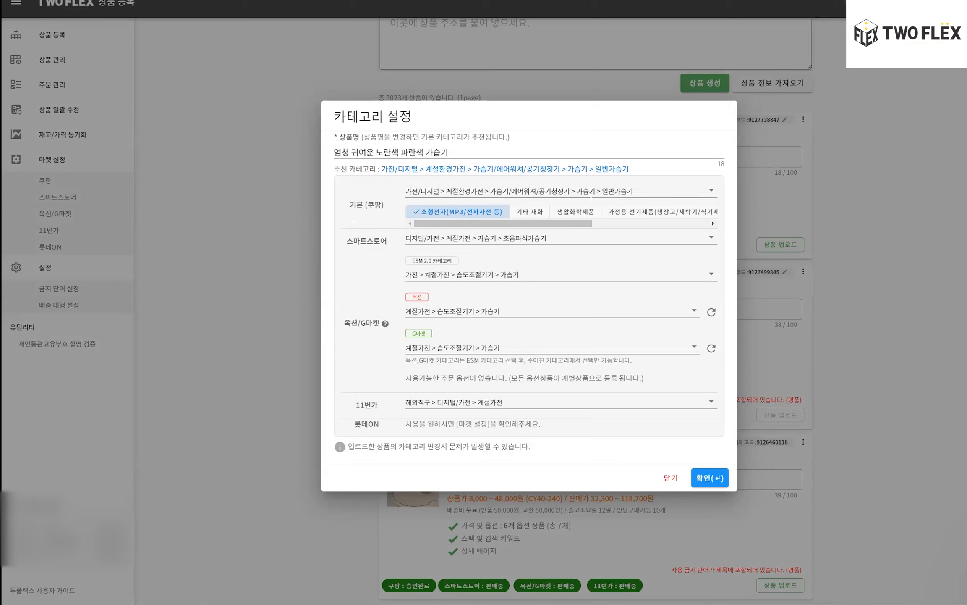
pyautogui.moveTo(469, 174); pyautogui.dragTo(606, 186)
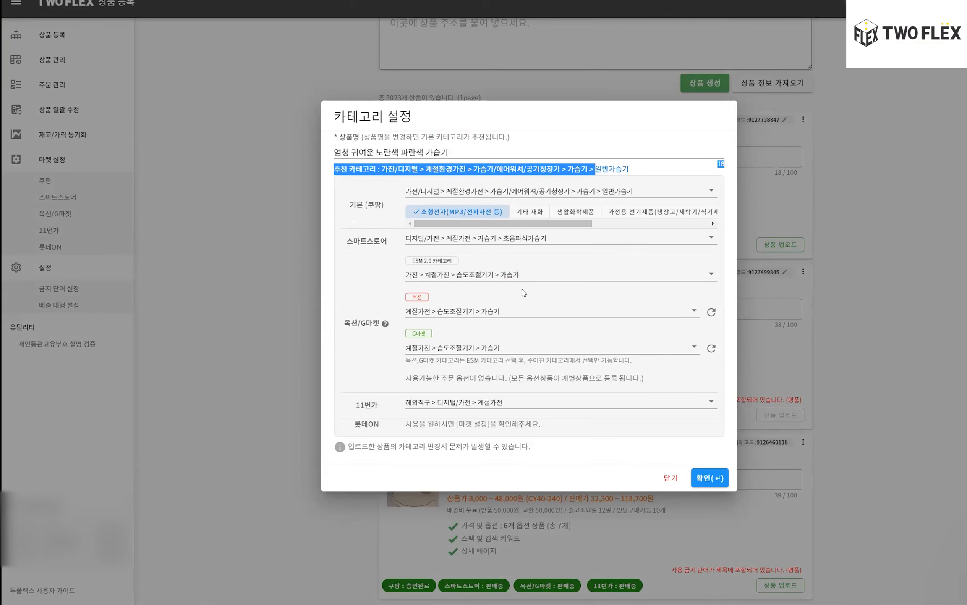
pyautogui.click(537, 276)
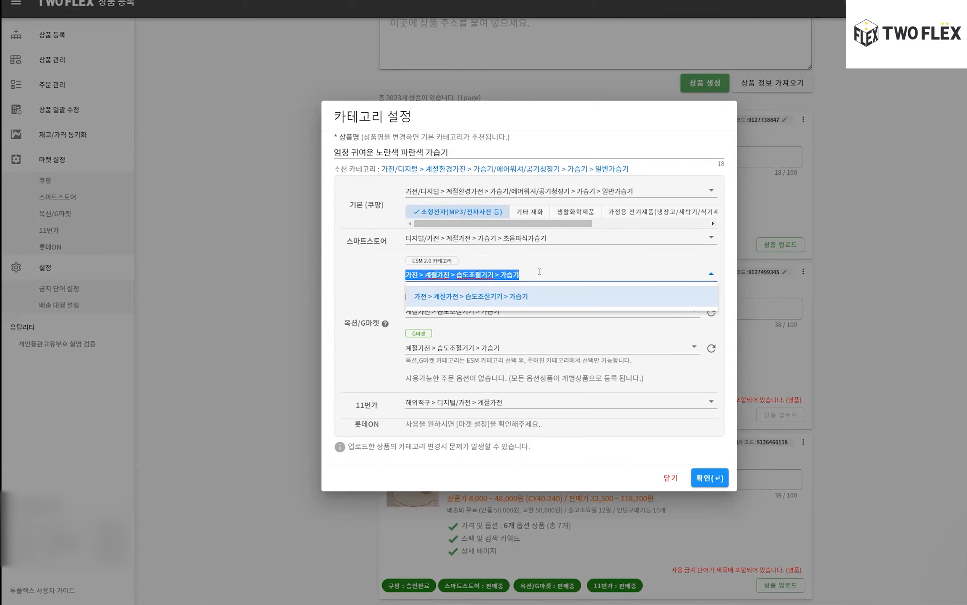
pyautogui.write('공ㄱ')
pyautogui.write('청정기')
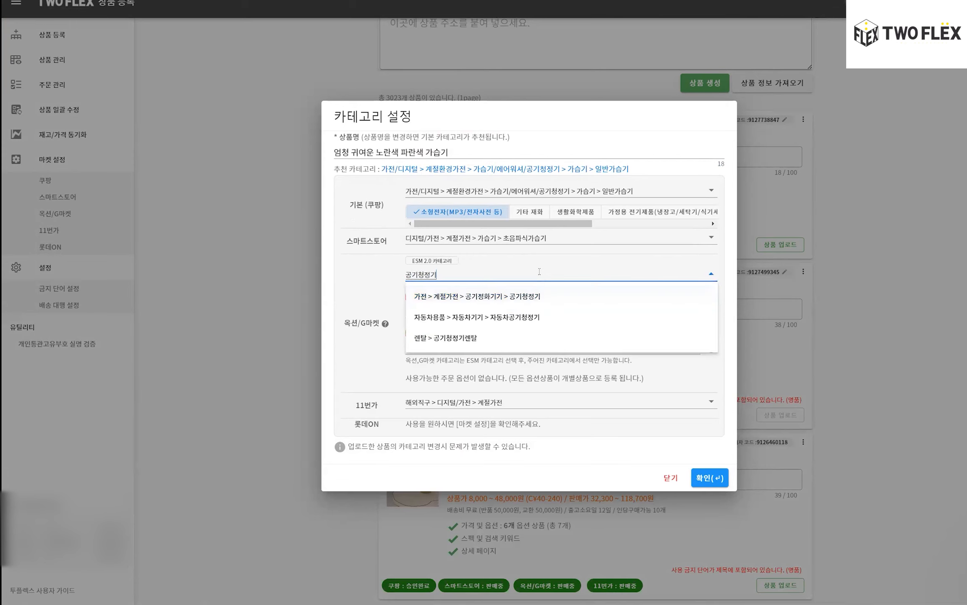
pyautogui.click(530, 299)
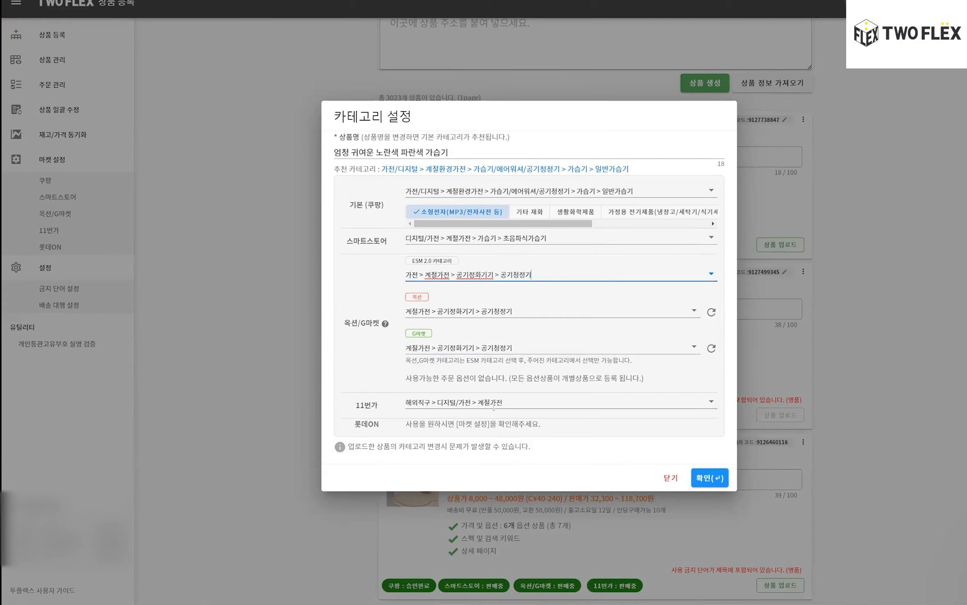
pyautogui.click(592, 175)
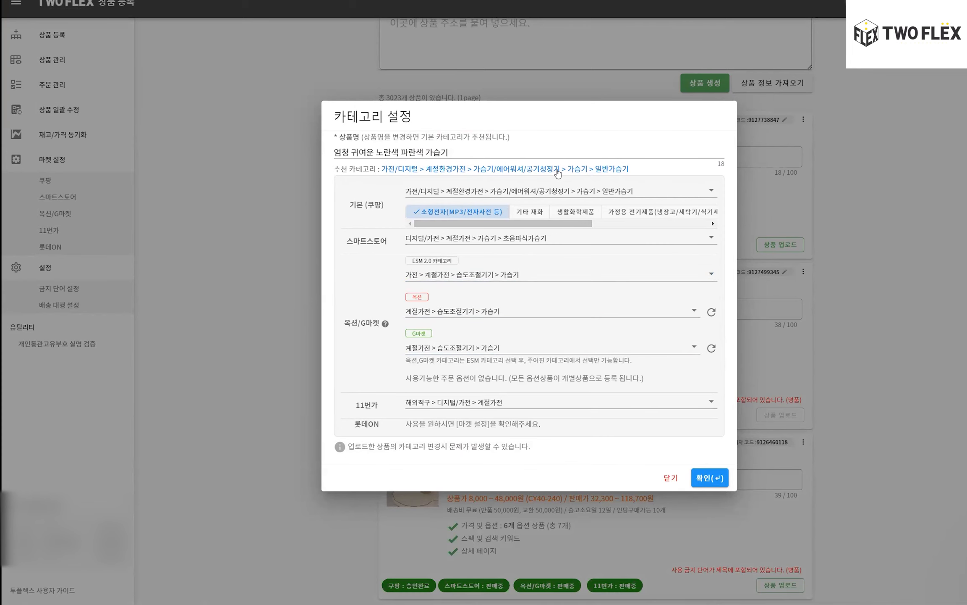
pyautogui.click(521, 275)
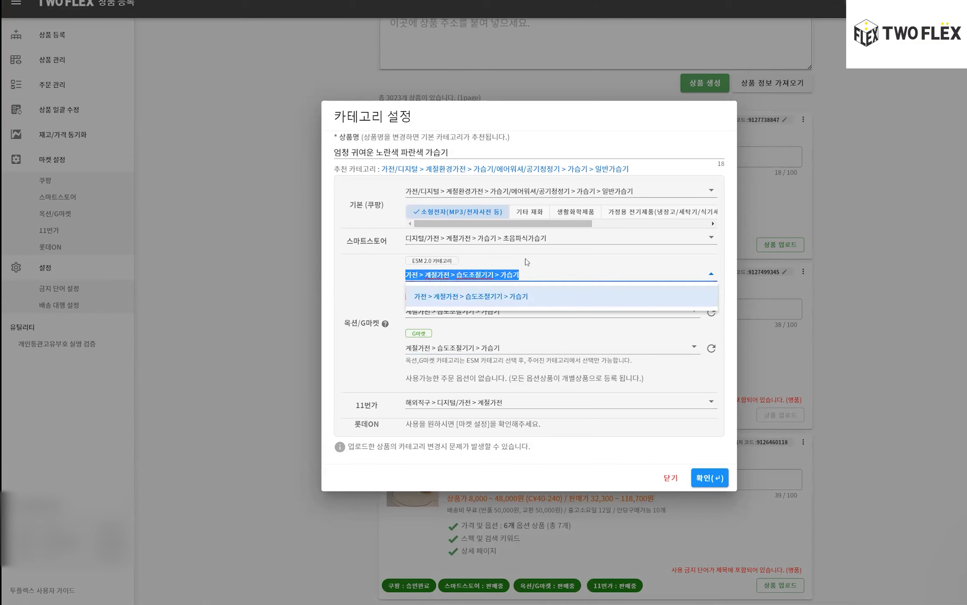
pyautogui.write('가습기')
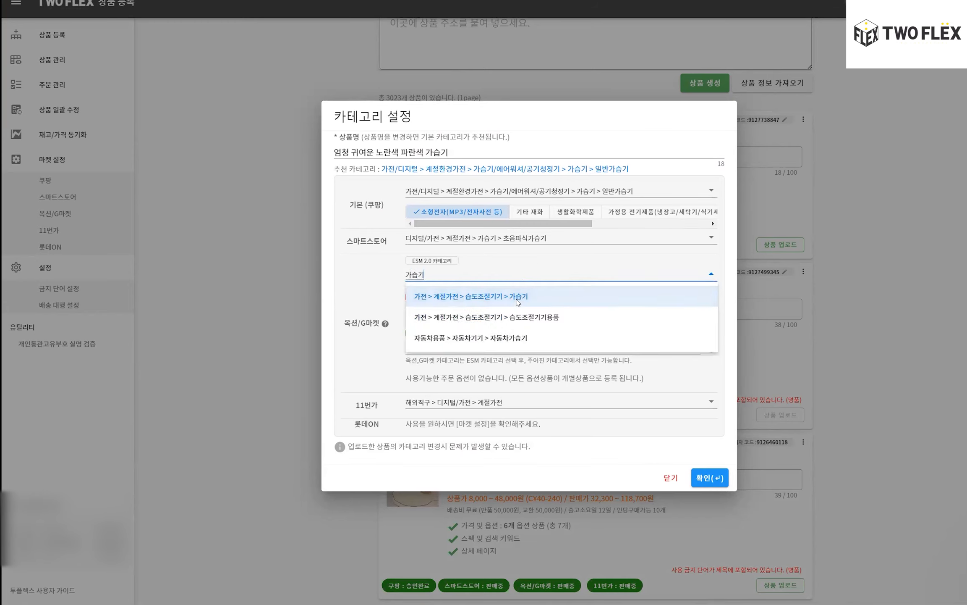
pyautogui.click(517, 296)
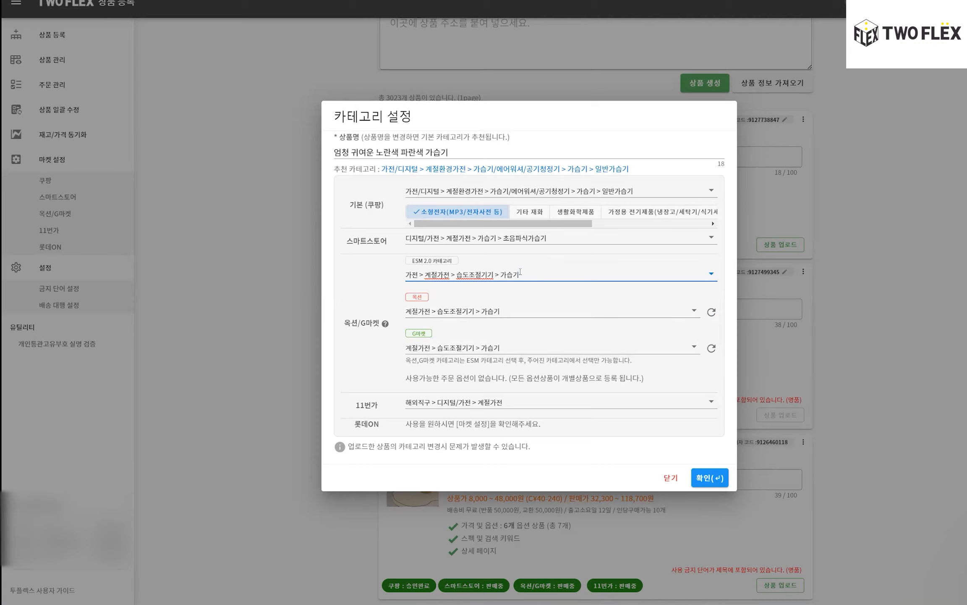
pyautogui.click(704, 474)
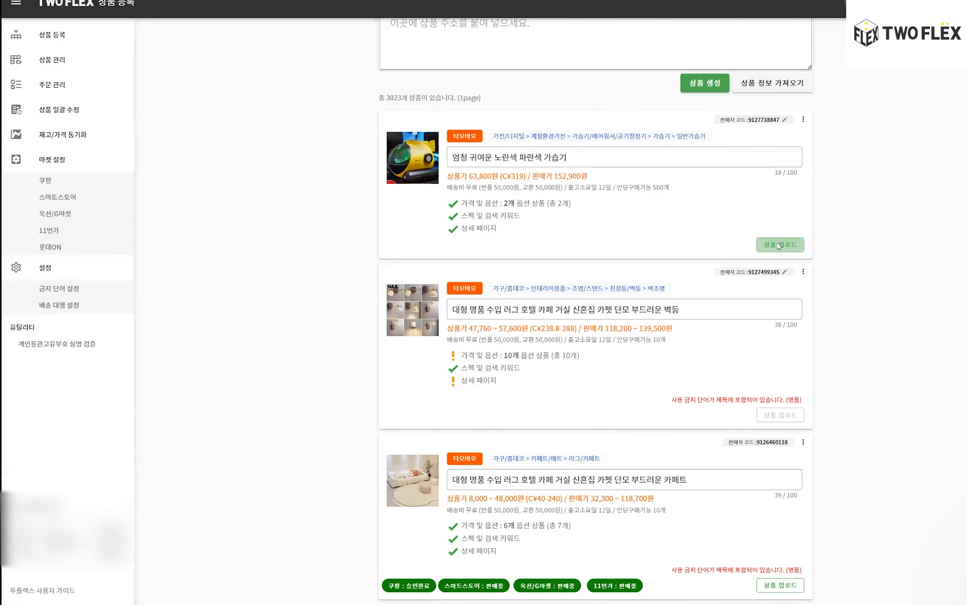
# Step: Open the humidifier's upload options and compare Coupang's model option list with the Taobao source
pyautogui.click(778, 245)
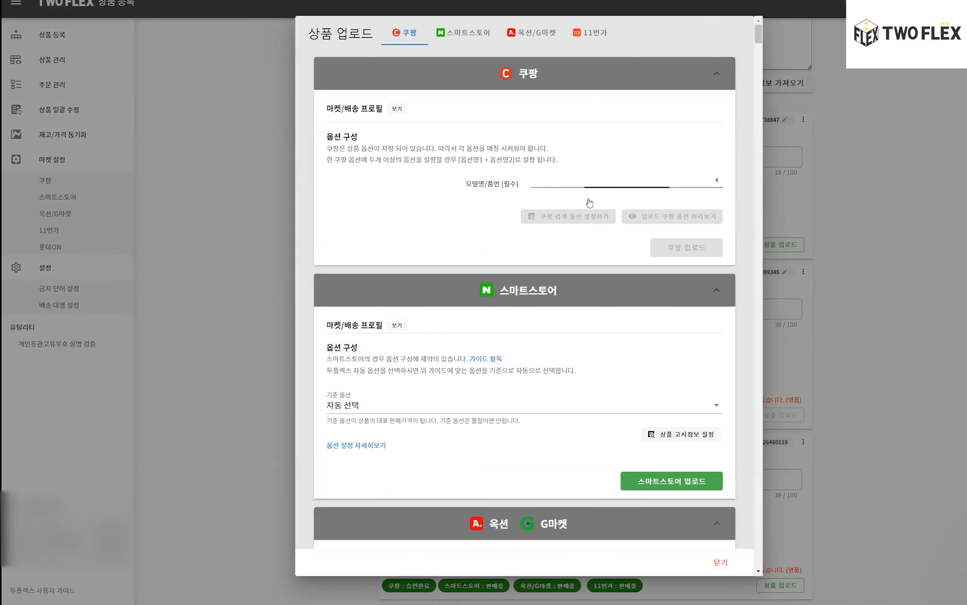
pyautogui.click(587, 191)
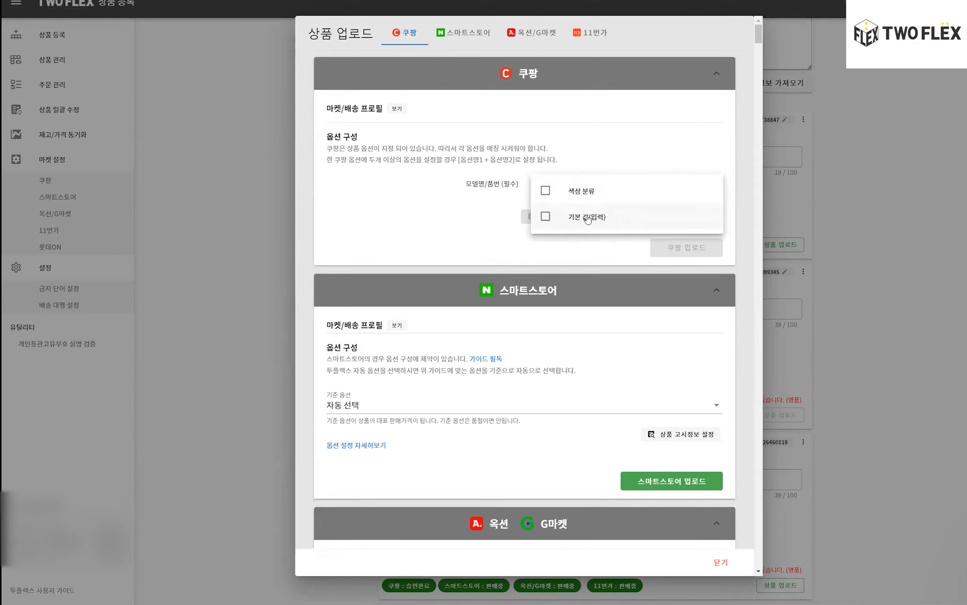
pyautogui.click(520, 234)
pyautogui.scroll(-10, 520, 234)
pyautogui.scroll(10, 652, 267)
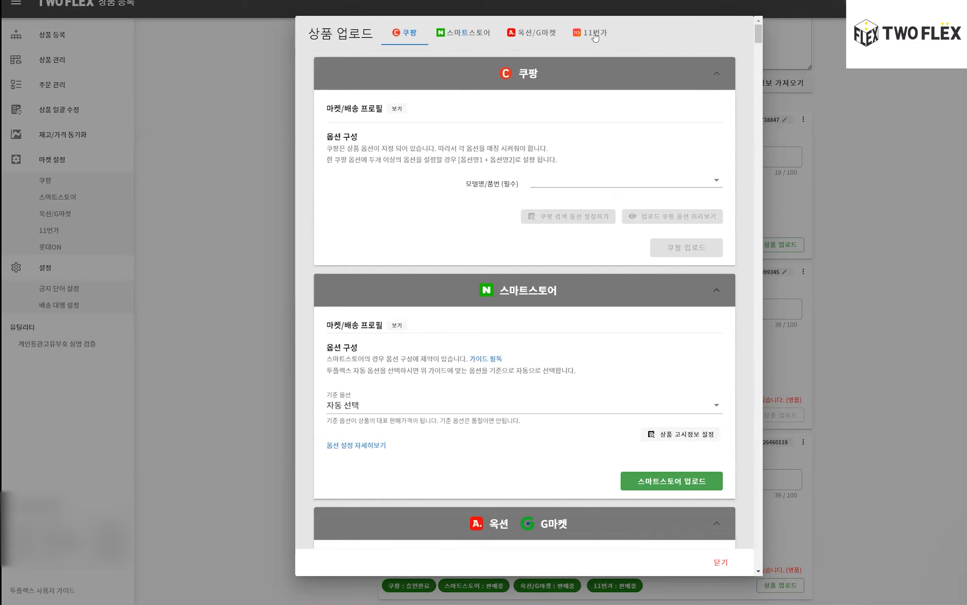
pyautogui.scroll(-2, 676, 257)
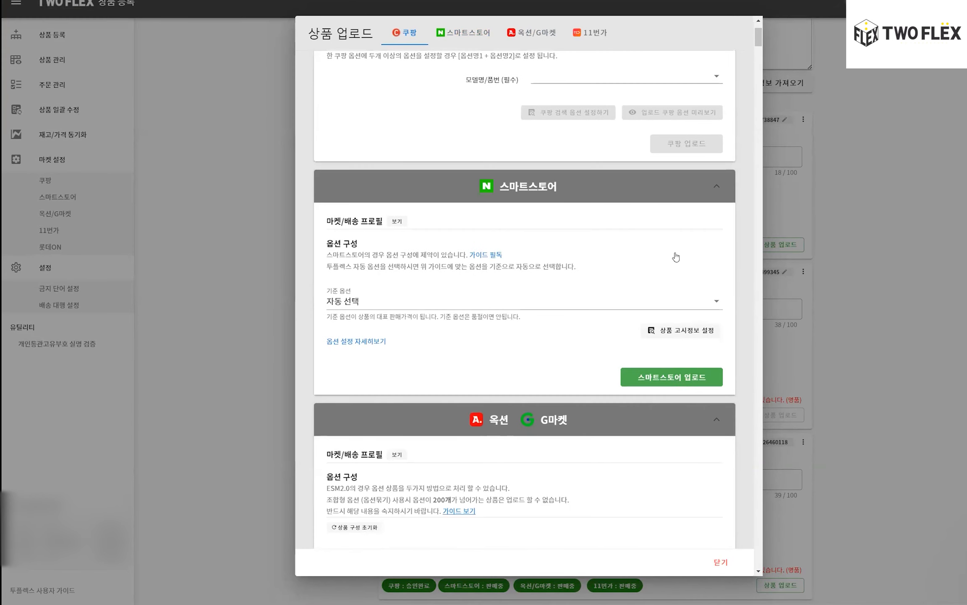
pyautogui.hotkey('alt', 'Tab')
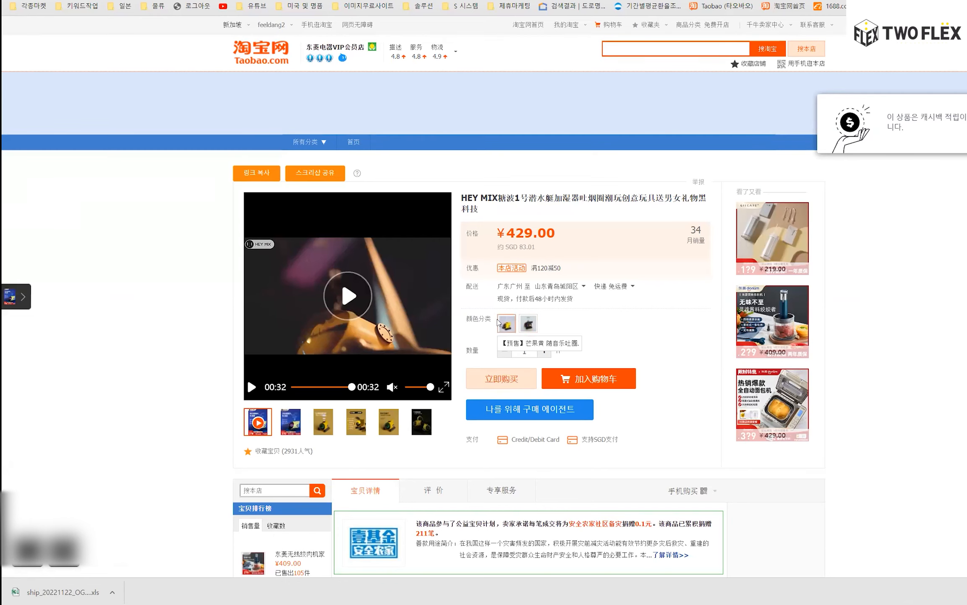
pyautogui.hotkey('alt', 'Tab')
pyautogui.scroll(4, 552, 185)
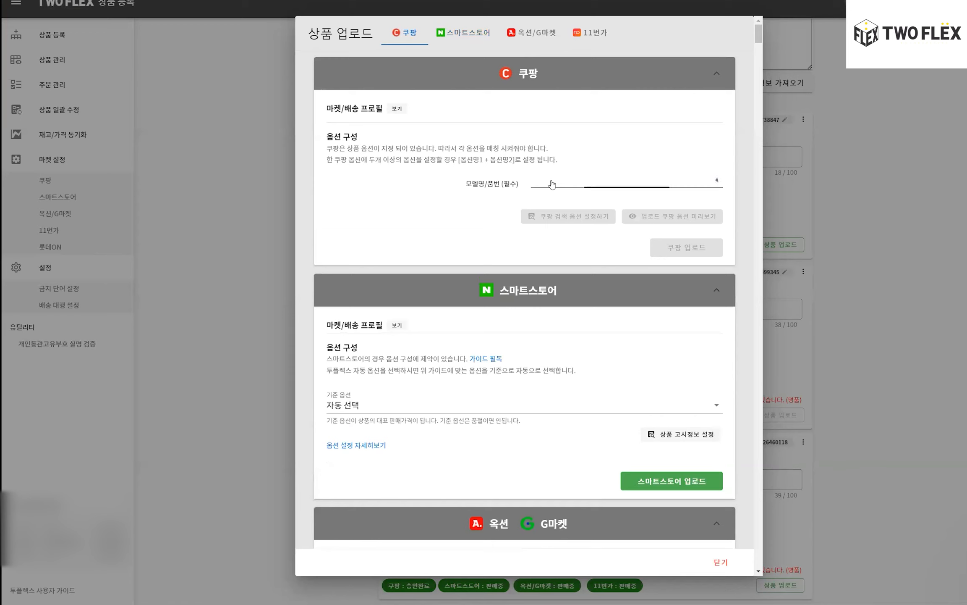
# Step: Set Coupang's 모델명/품번 option to 색상 분류 only and upload to Coupang
pyautogui.click(551, 184)
pyautogui.click(565, 190)
pyautogui.click(739, 283)
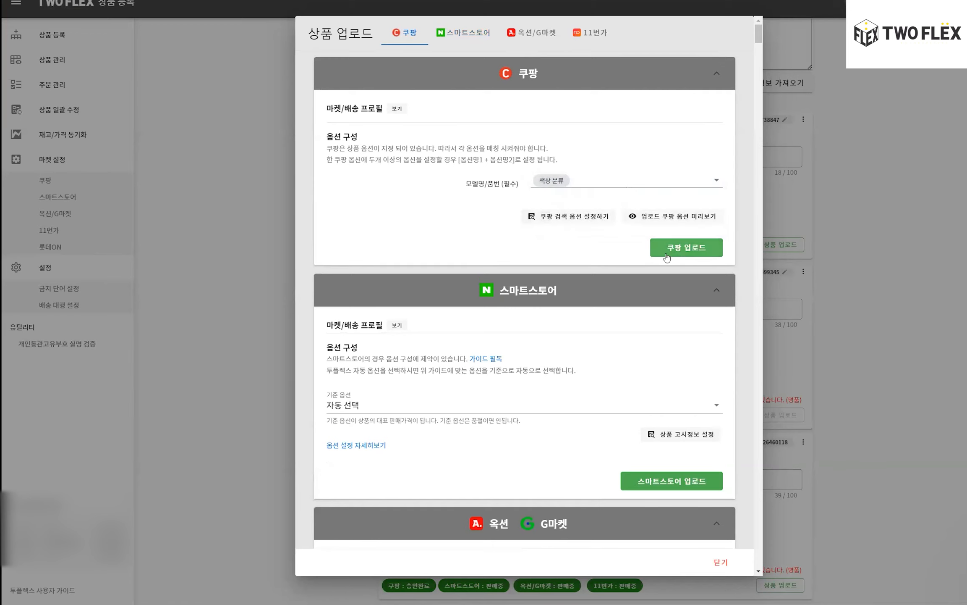
pyautogui.click(642, 184)
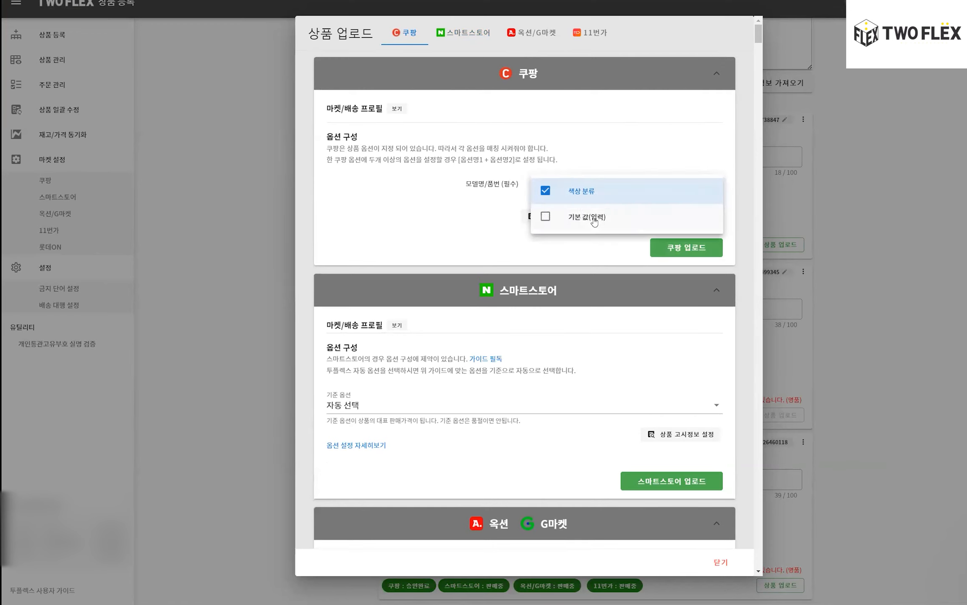
pyautogui.click(588, 216)
pyautogui.click(526, 214)
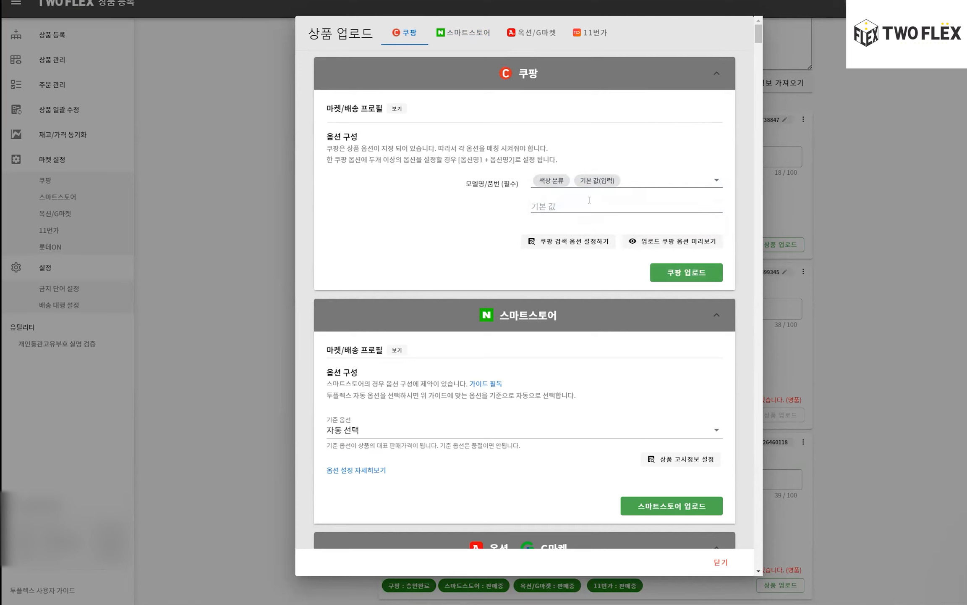
pyautogui.click(626, 186)
pyautogui.click(588, 217)
pyautogui.click(472, 217)
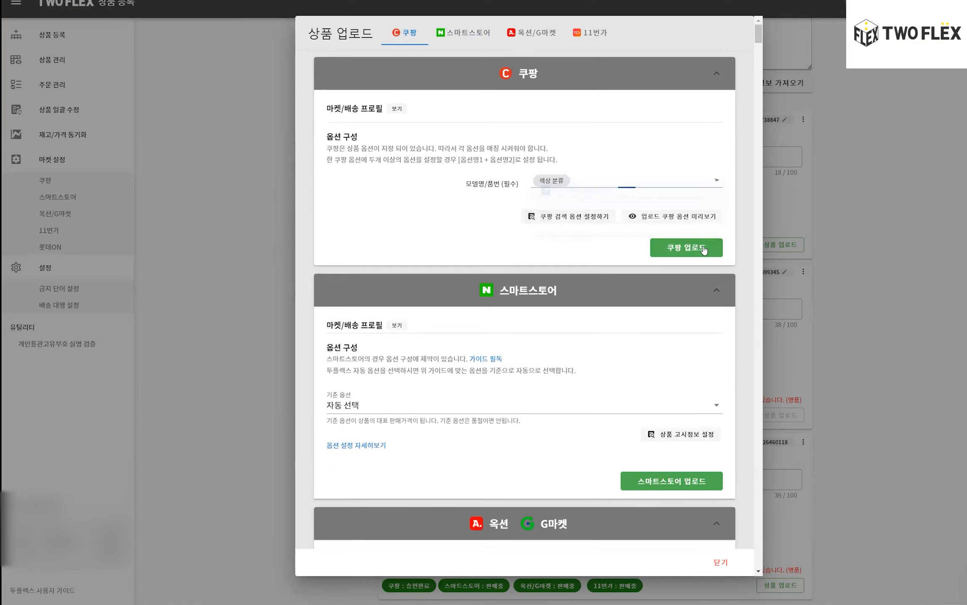
pyautogui.click(696, 251)
# Step: Upload the humidifier to Smartstore, Auction/Gmarket and 11st
pyautogui.click(466, 41)
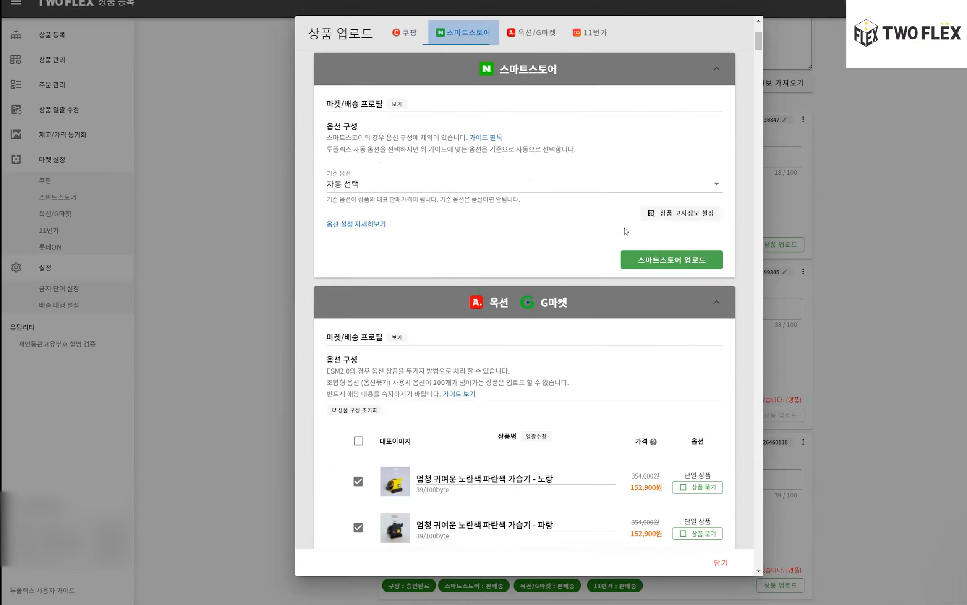
pyautogui.click(654, 258)
pyautogui.click(526, 37)
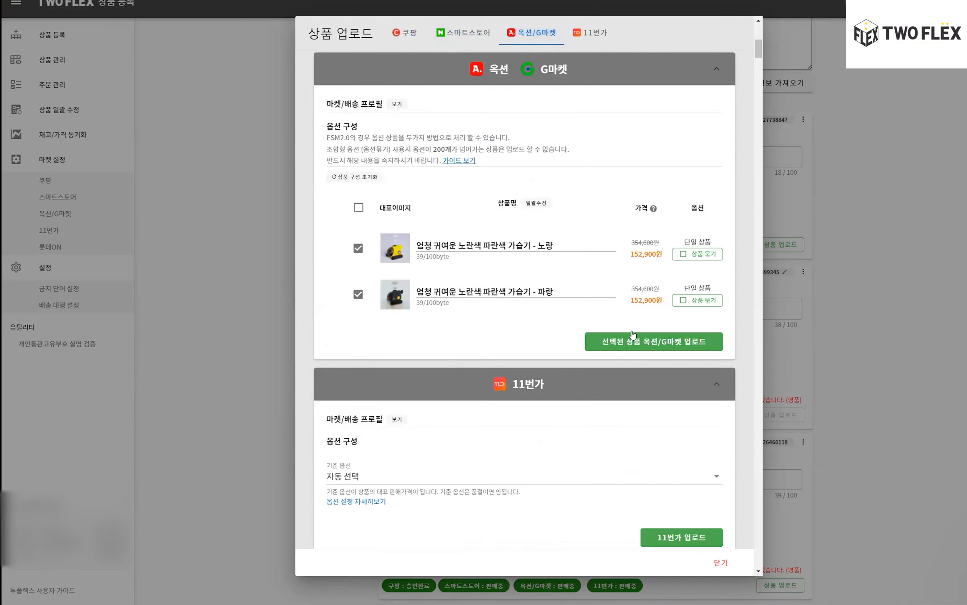
pyautogui.click(649, 341)
pyautogui.click(590, 33)
pyautogui.click(682, 226)
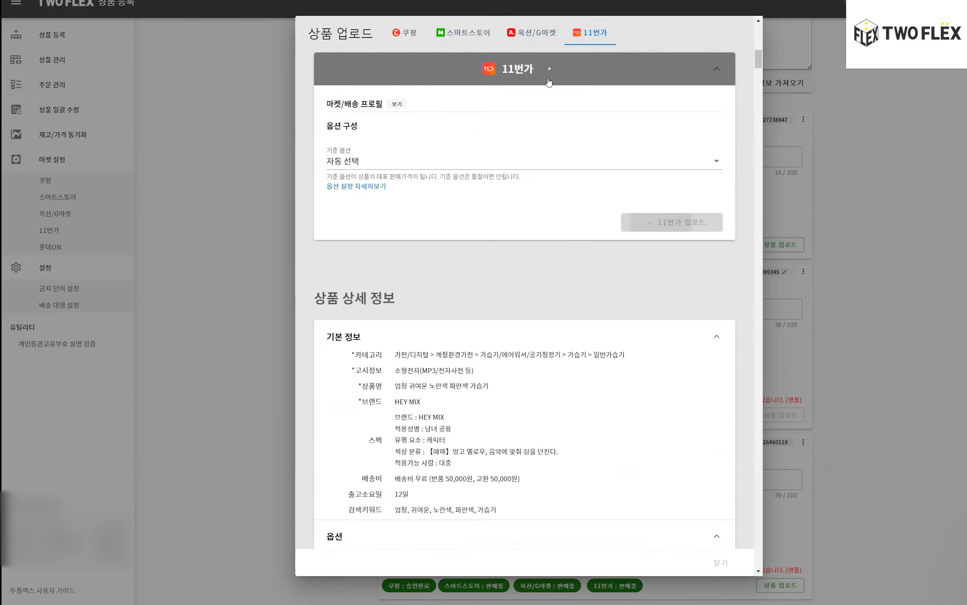
# Step: Review the upload sections and bring up the humidifier's Auction/Gmarket listing status
pyautogui.click(404, 33)
pyautogui.scroll(-10, 624, 243)
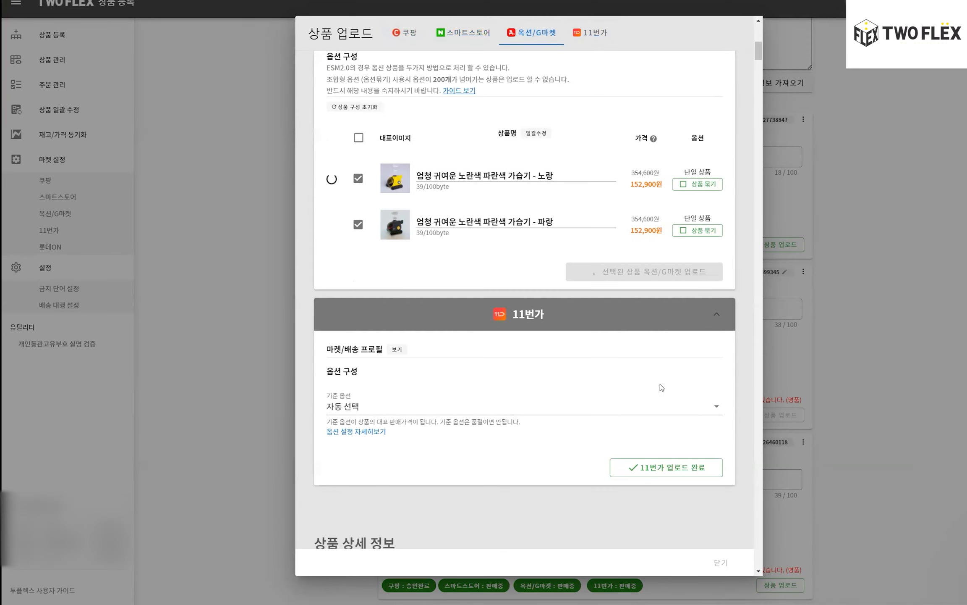
pyautogui.scroll(-2, 658, 371)
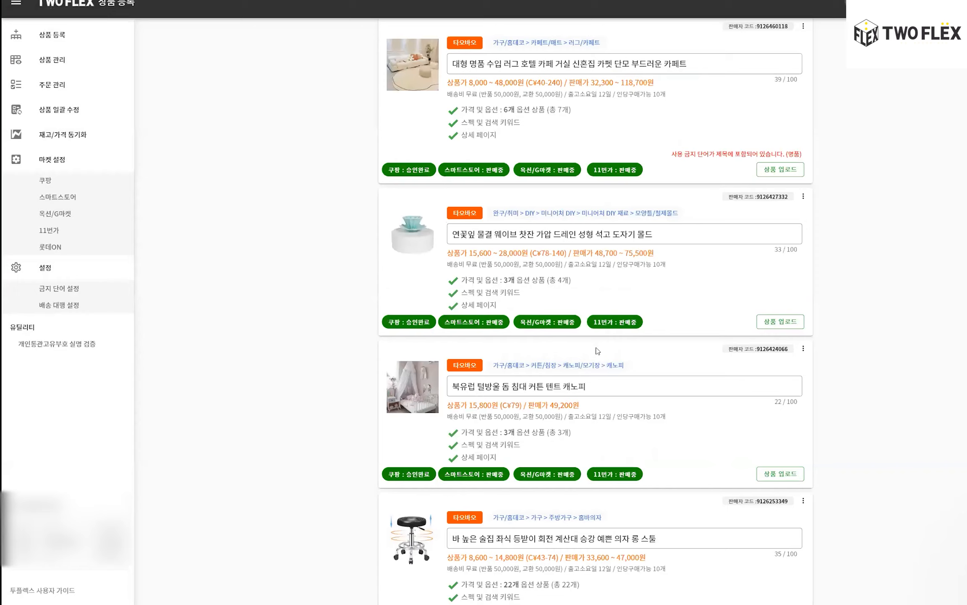
pyautogui.scroll(10, 597, 351)
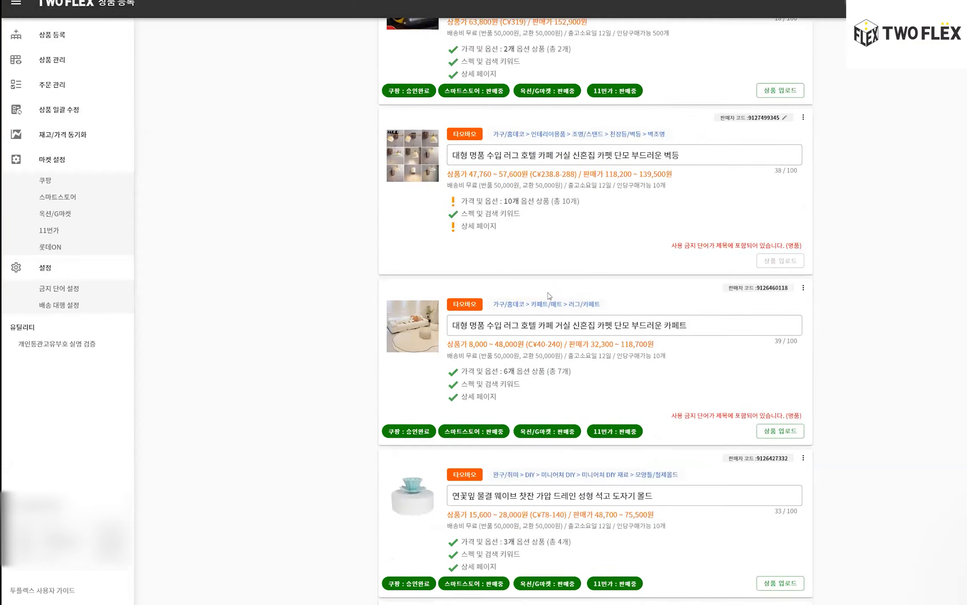
pyautogui.click(543, 246)
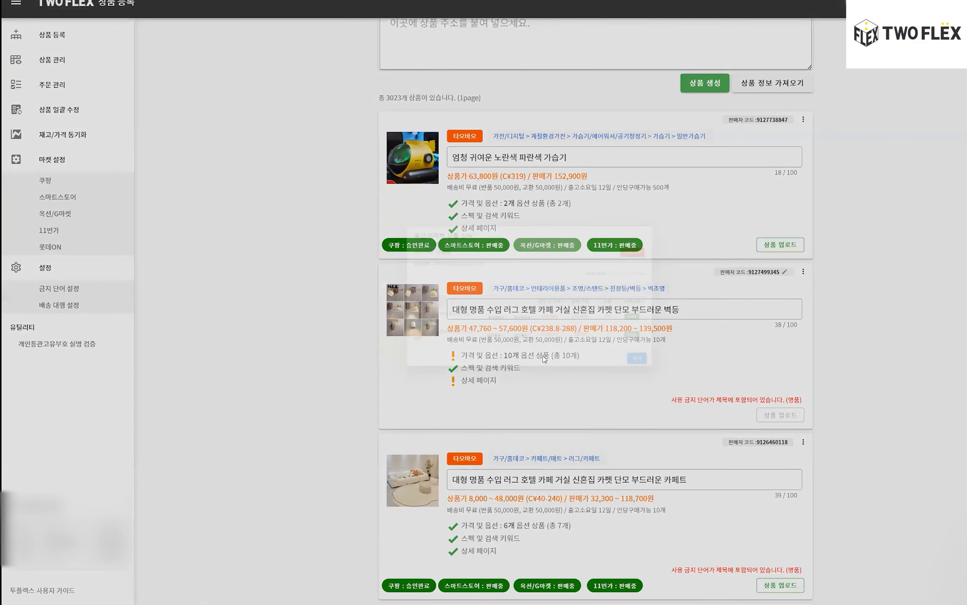
# Step: Open the humidifier's live Gmarket product page via G상품링크 and scroll over it
pyautogui.click(520, 333)
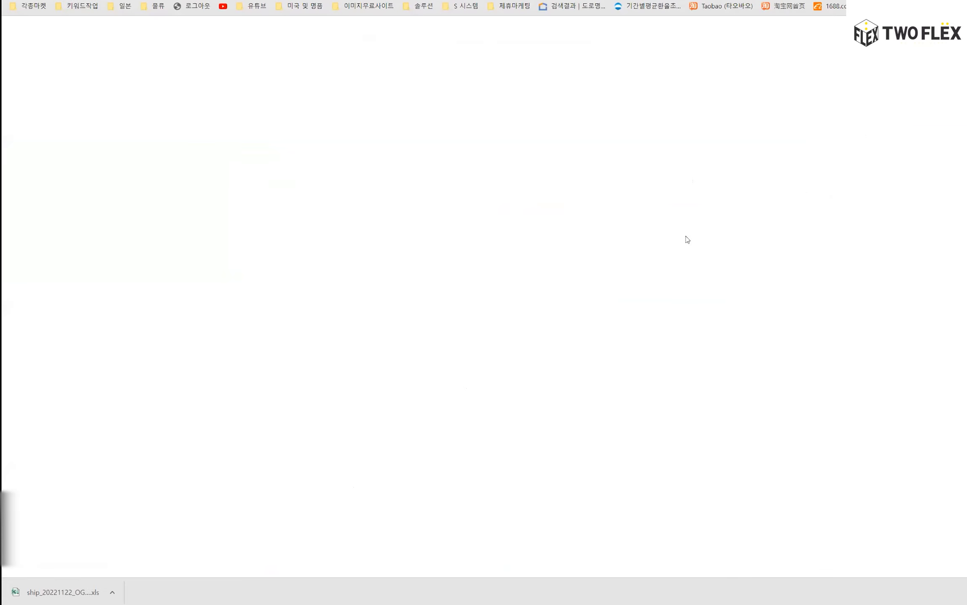
pyautogui.scroll(-5, 473, 204)
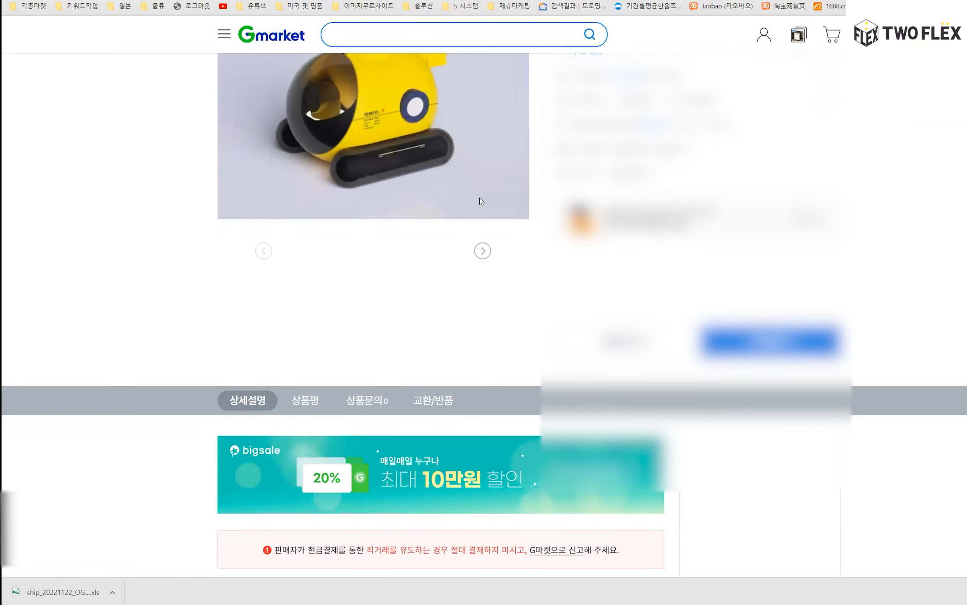
pyautogui.scroll(3, 481, 201)
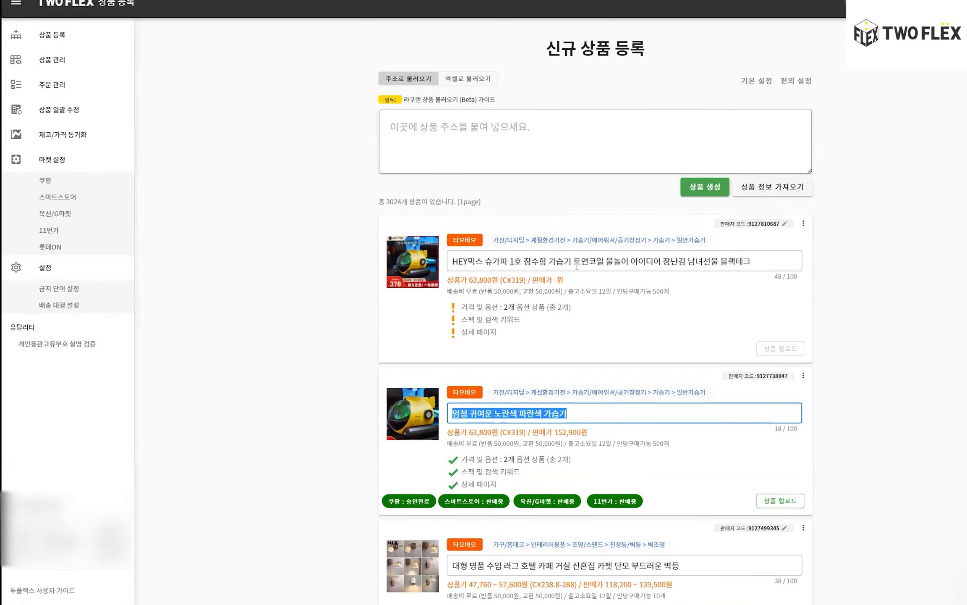
# Step: Paste 엄청 귀여운 노란색 파란색 가습기 over the top card's title, then review the list
pyautogui.click(521, 262)
pyautogui.hotkey('ctrl', 'a')
pyautogui.write('엄청 귀여운 노란색 파란색 가습기')
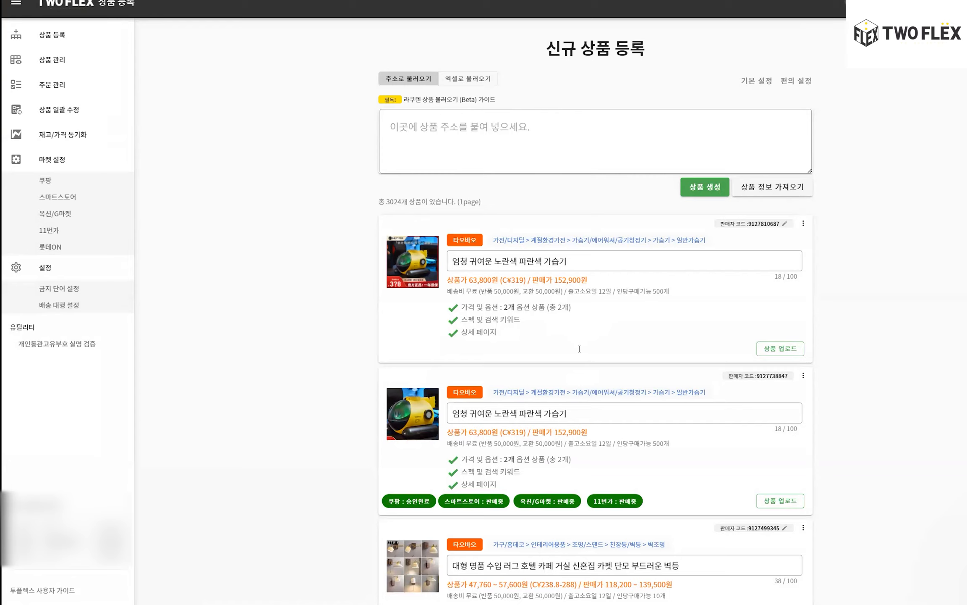
pyautogui.scroll(-5, 579, 349)
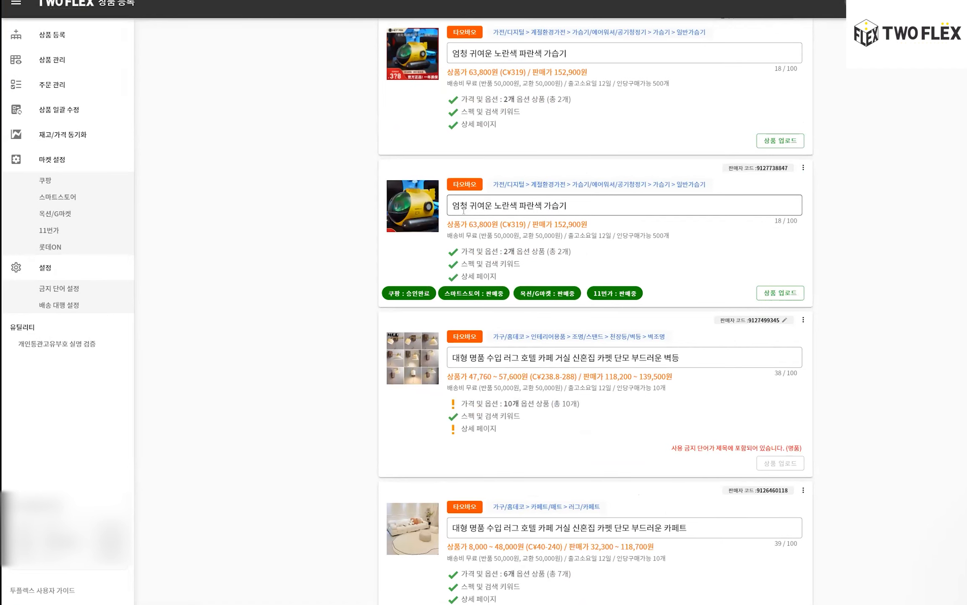
pyautogui.scroll(3, 598, 233)
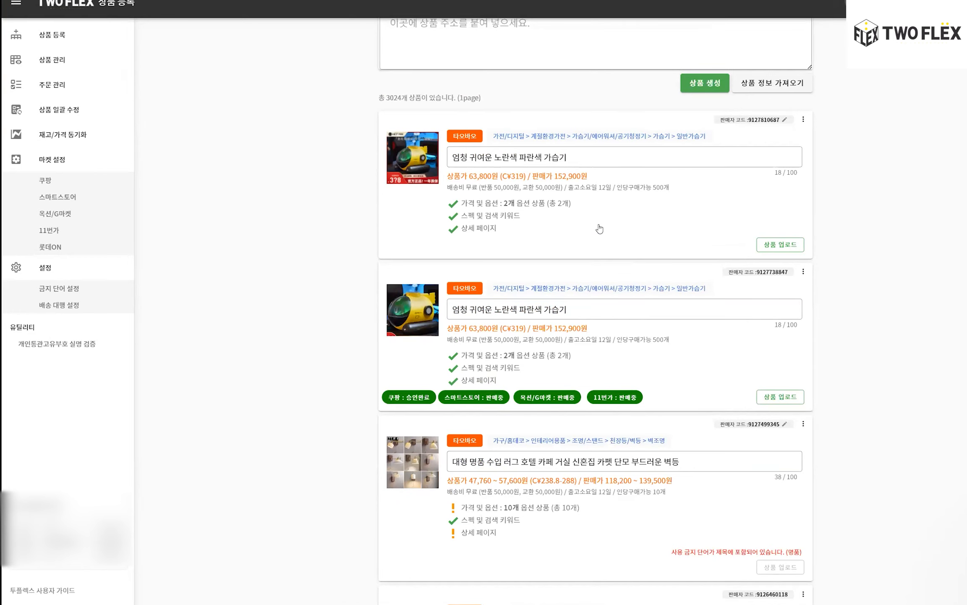
# Step: Select both humidifier colour variants and bundle them into one product grouped by 색상 분류
pyautogui.click(780, 244)
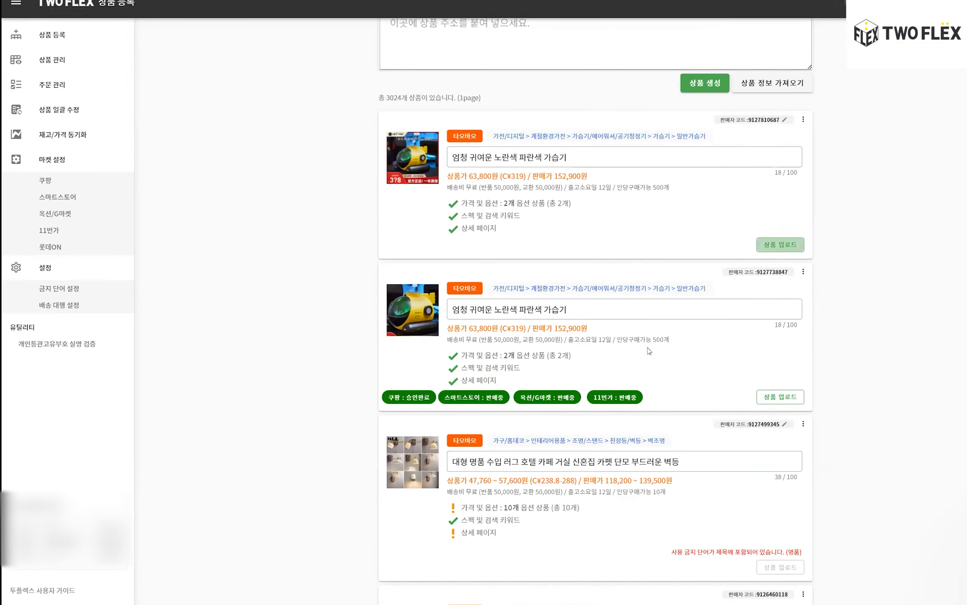
pyautogui.click(721, 563)
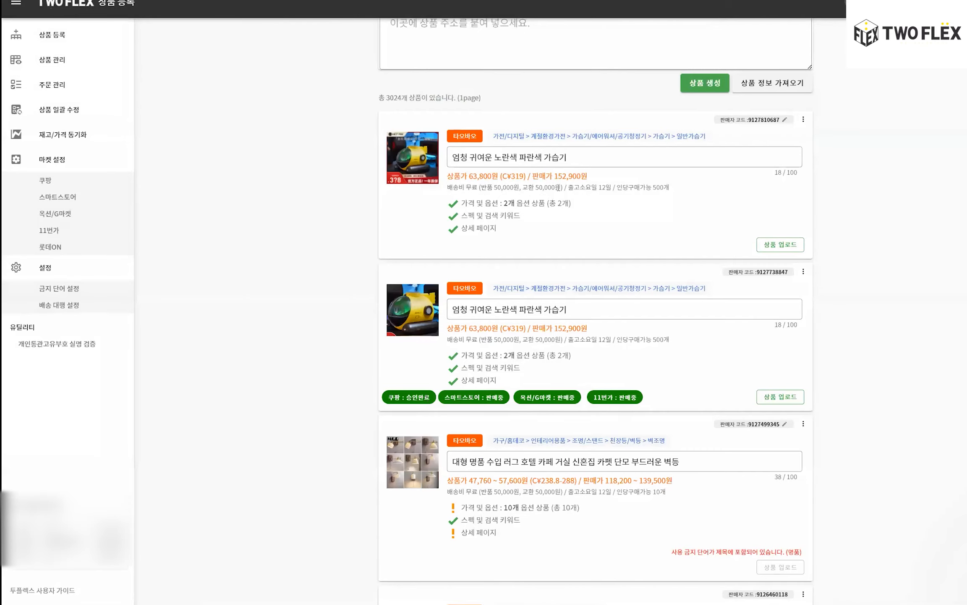
pyautogui.click(519, 135)
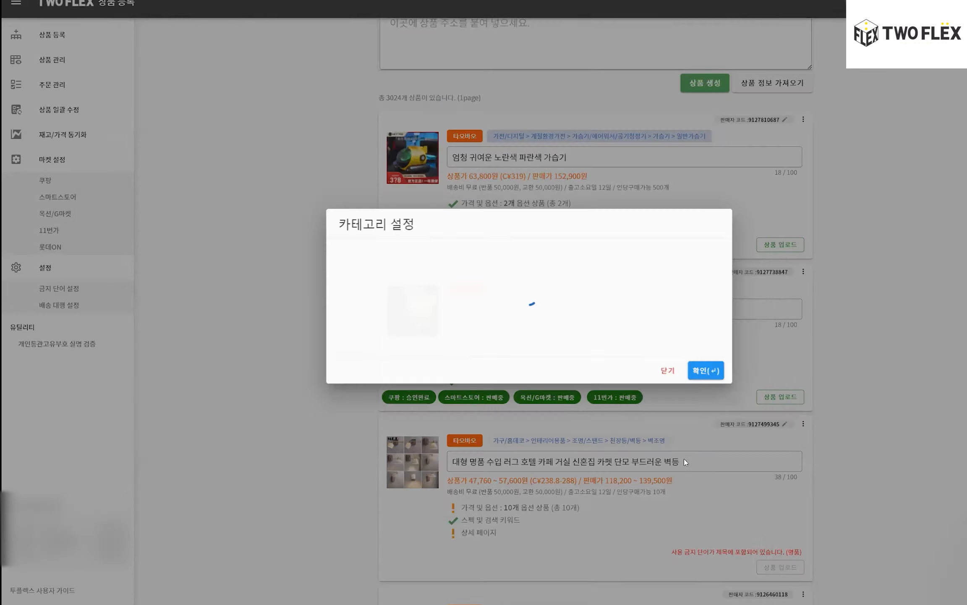
pyautogui.click(698, 254)
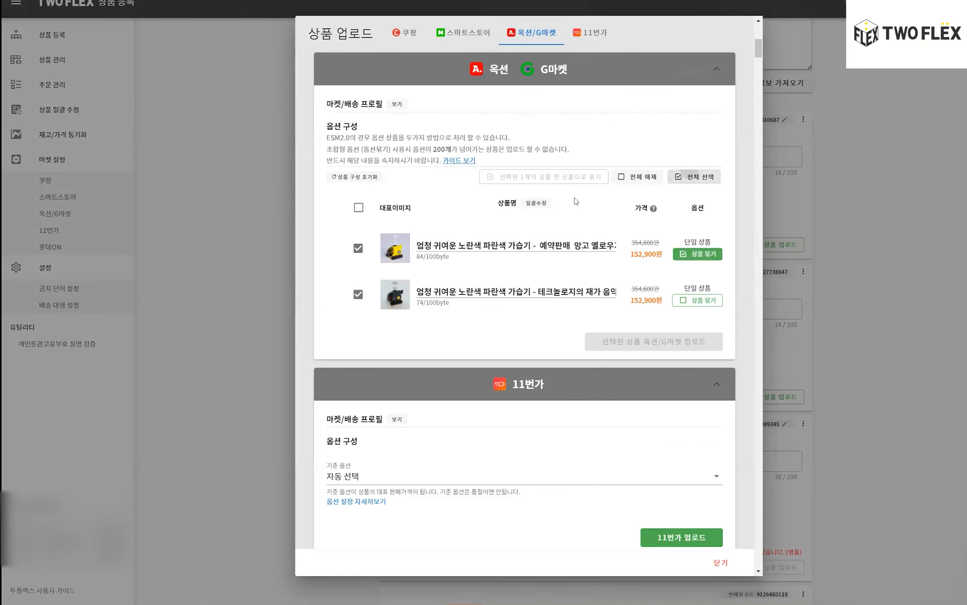
pyautogui.click(544, 176)
pyautogui.click(575, 294)
pyautogui.click(550, 300)
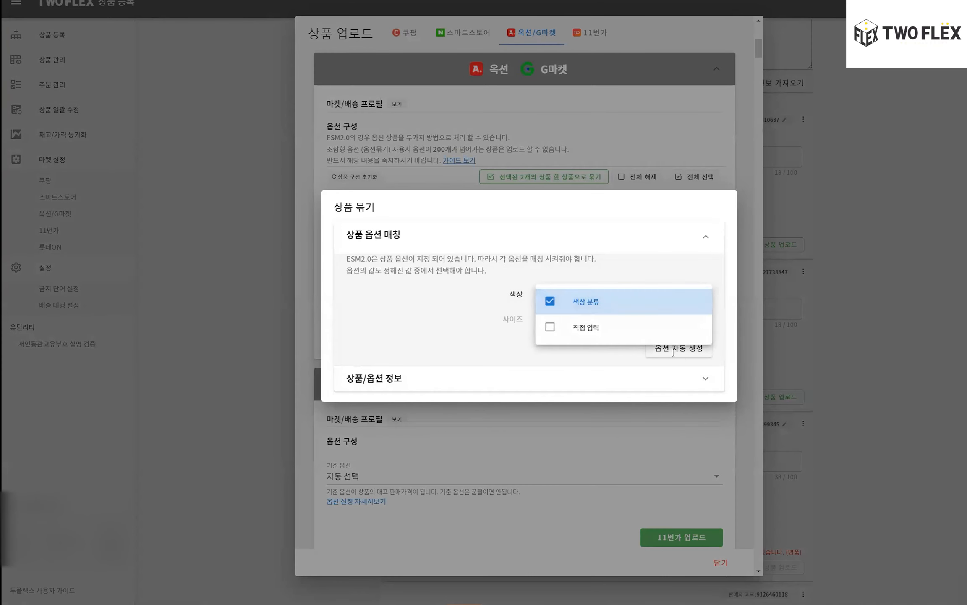
pyautogui.click(679, 349)
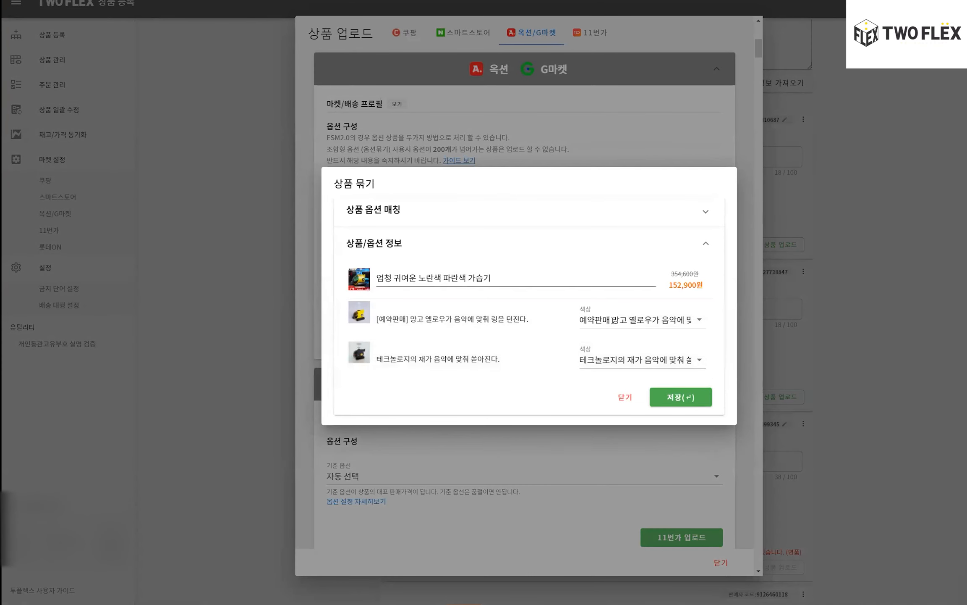
# Step: Enter 옐로 and 파랑 as the variants' colour values and save the bundle
pyautogui.click(613, 320)
pyautogui.write('옐로')
pyautogui.press('Tab')
pyautogui.write('파랑')
pyautogui.press('capslock')
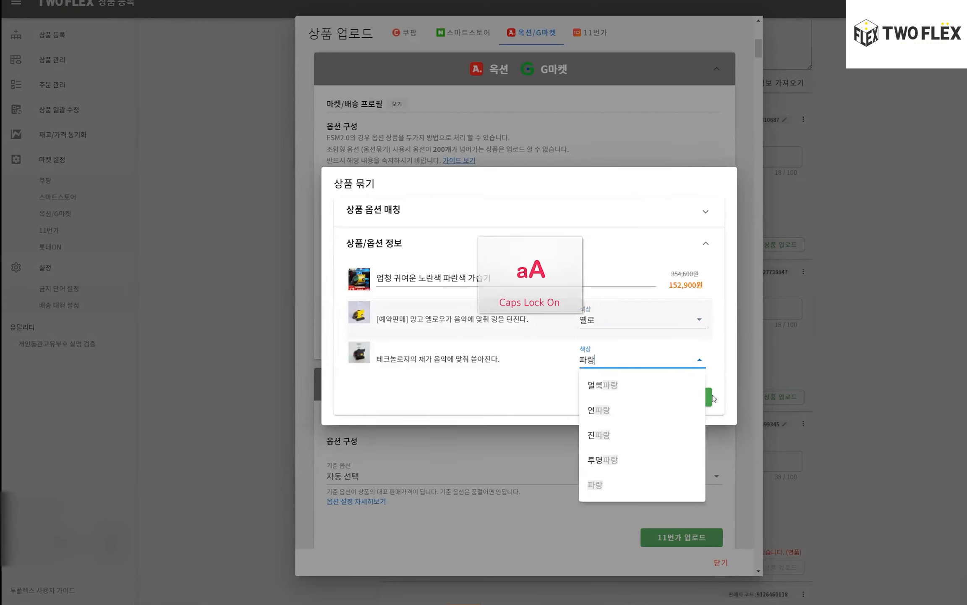
pyautogui.press('Tab')
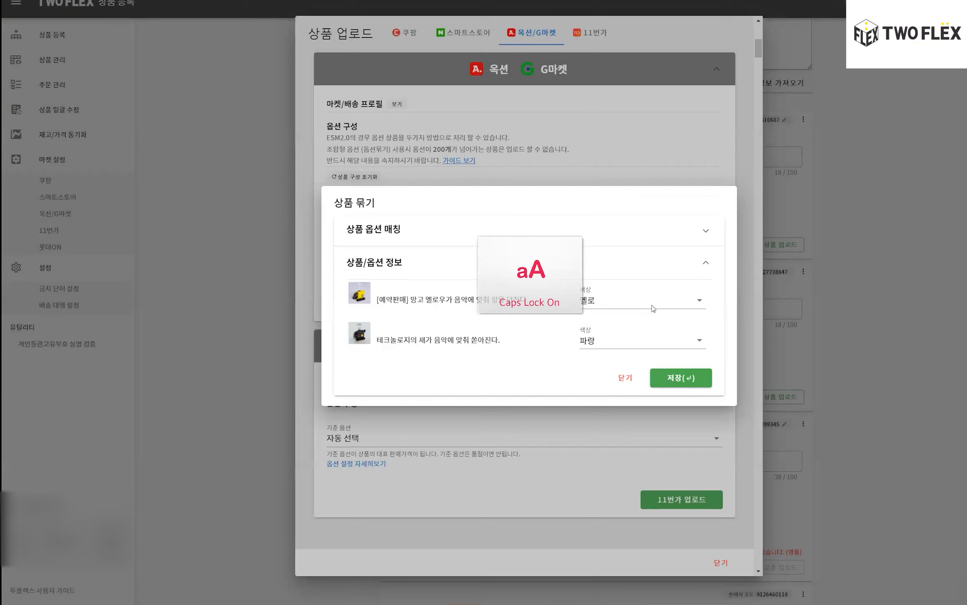
pyautogui.press('Return')
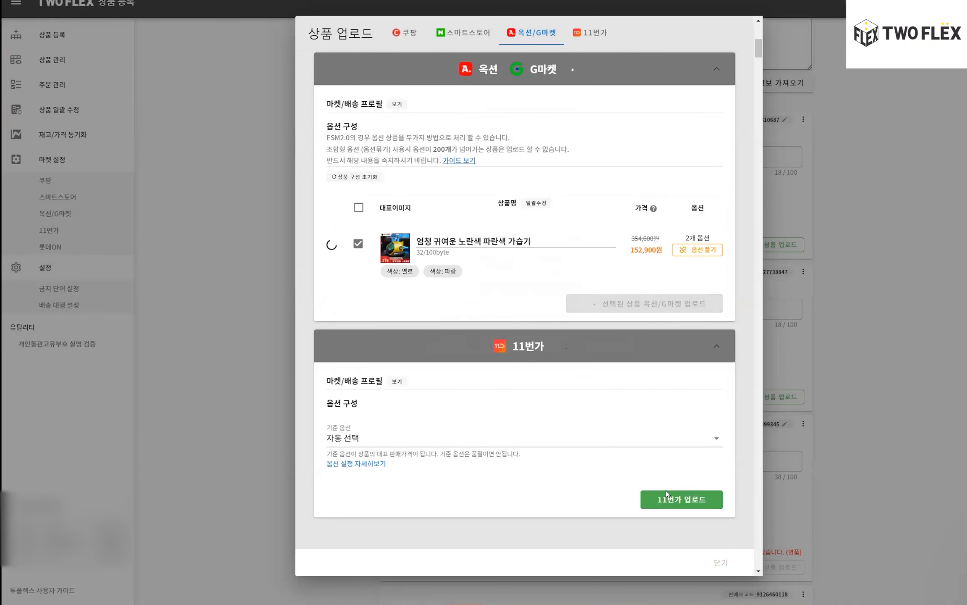
pyautogui.press('Escape')
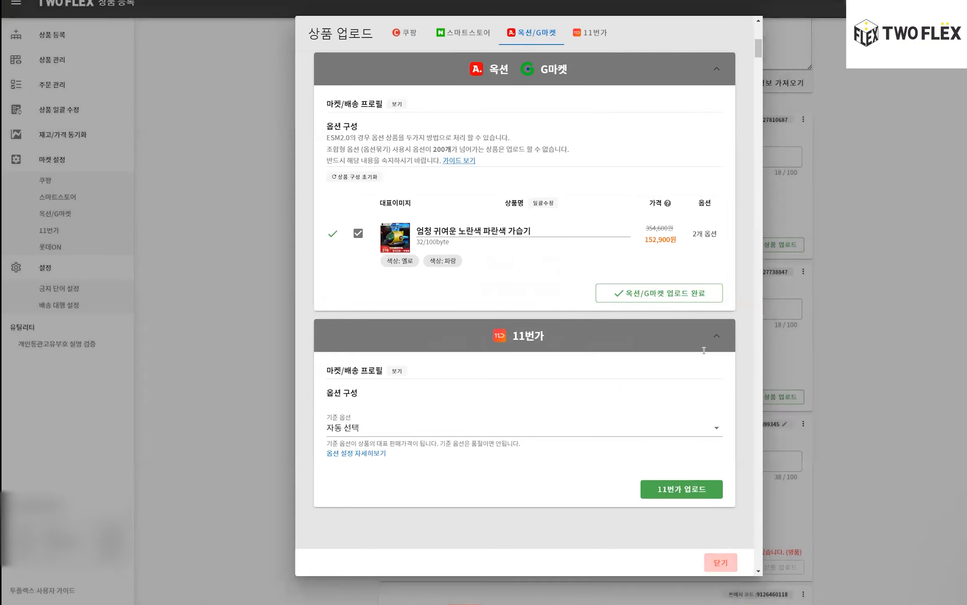
pyautogui.click(775, 244)
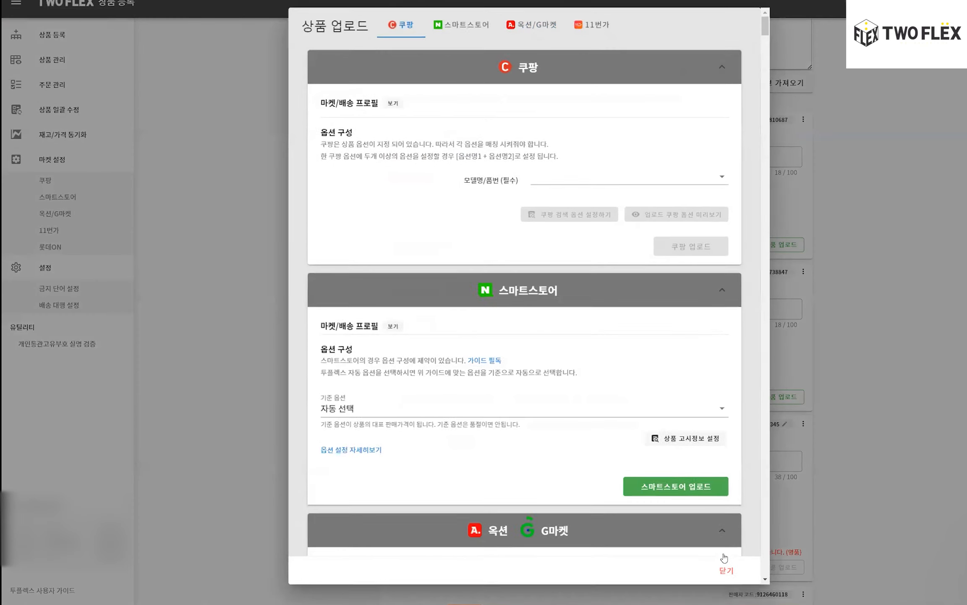
# Step: From the 옥션/G마켓 : 판매중 status, open the new humidifier's Gmarket page via G상품링크
pyautogui.click(726, 563)
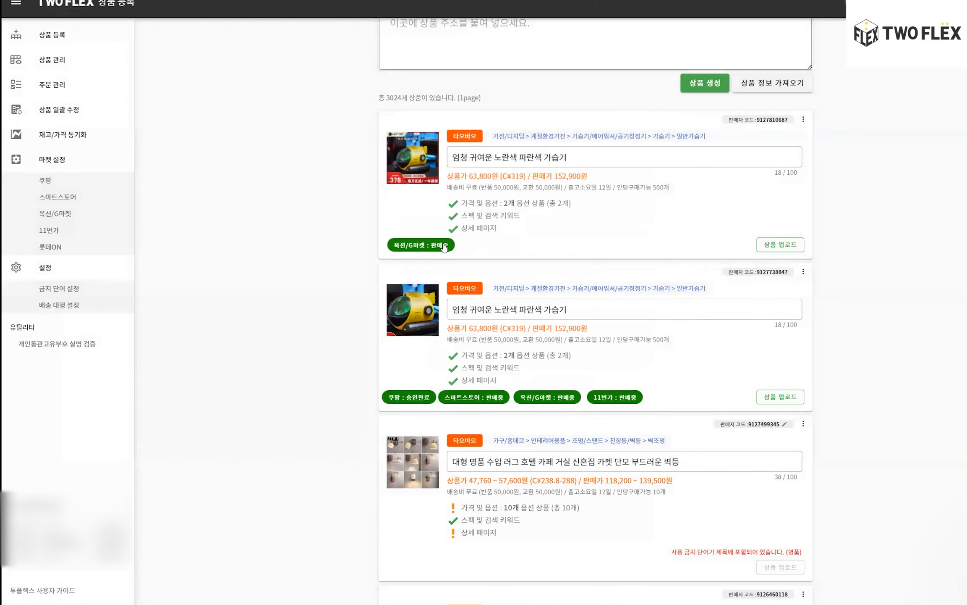
pyautogui.click(447, 247)
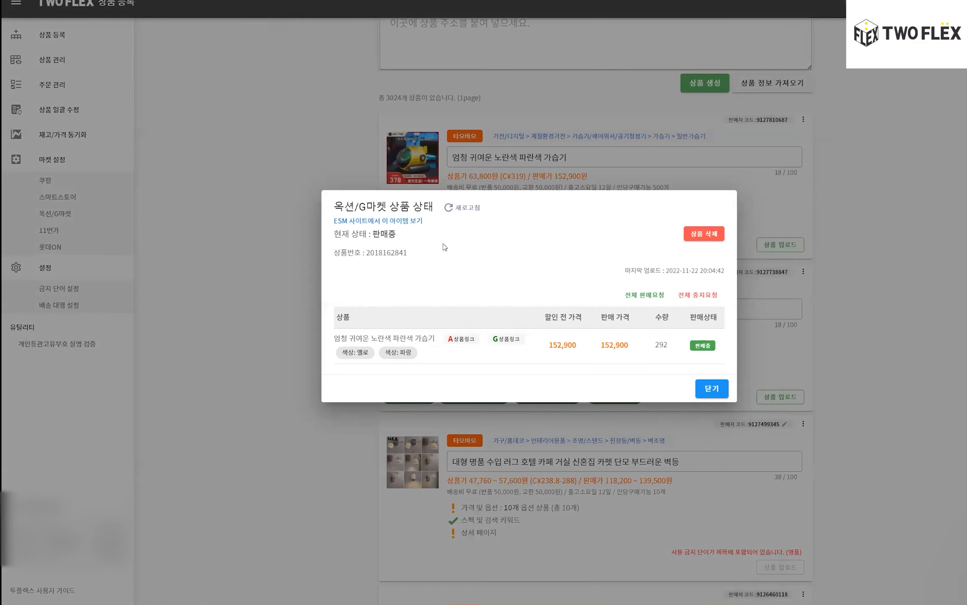
pyautogui.doubleClick(406, 352)
pyautogui.click(508, 340)
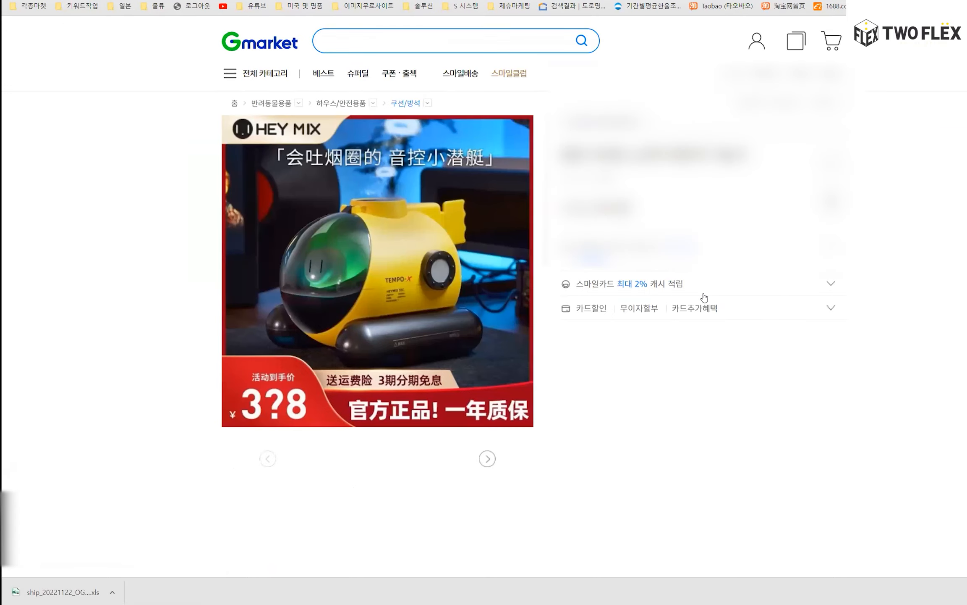
# Step: Check Gmarket's 색상 dropdown shows 옐로 (100 left) and 파랑 (192 left), then return to TwoFlex
pyautogui.scroll(-1, 629, 387)
pyautogui.scroll(-5, 629, 388)
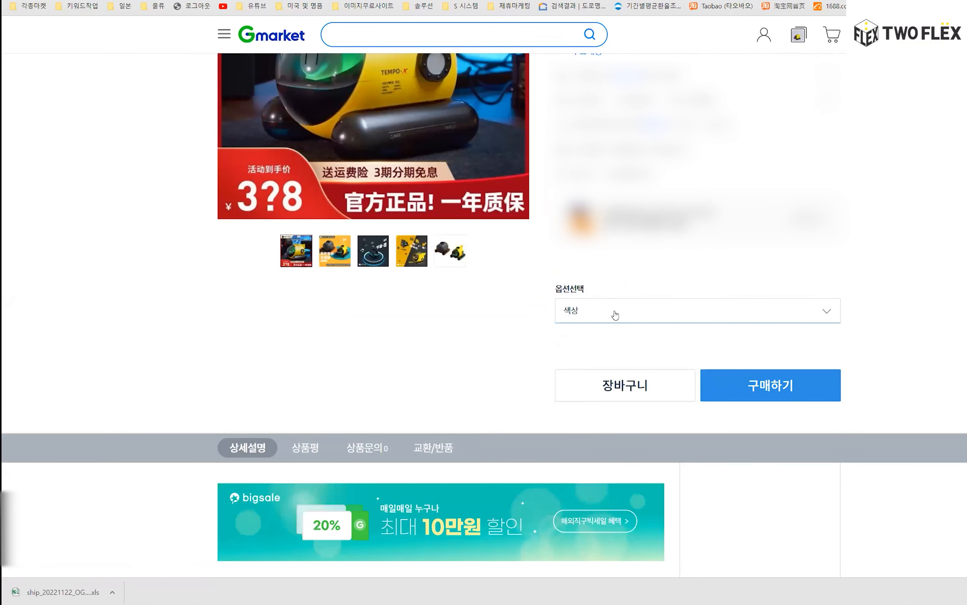
pyautogui.click(614, 314)
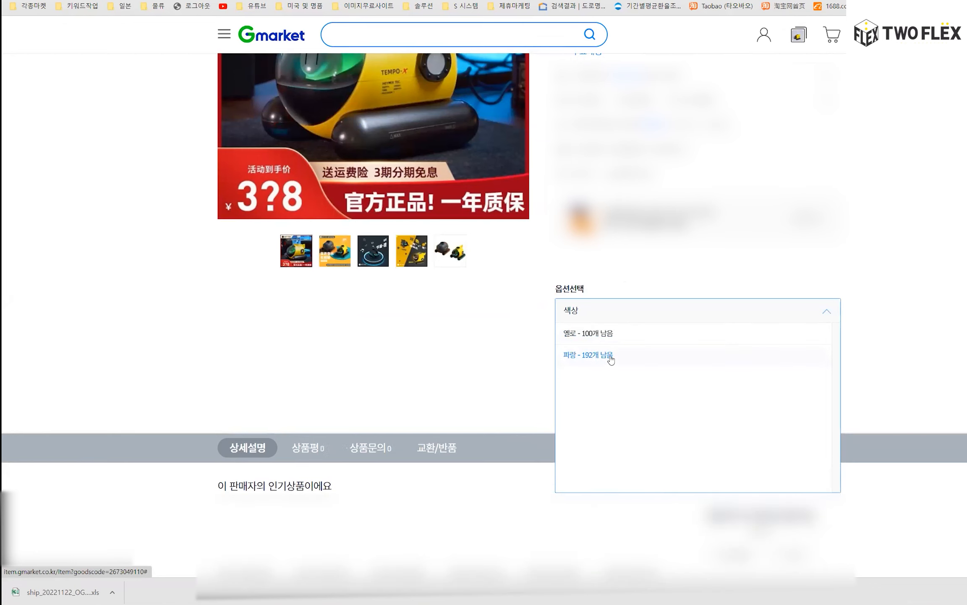
pyautogui.press('capslock')
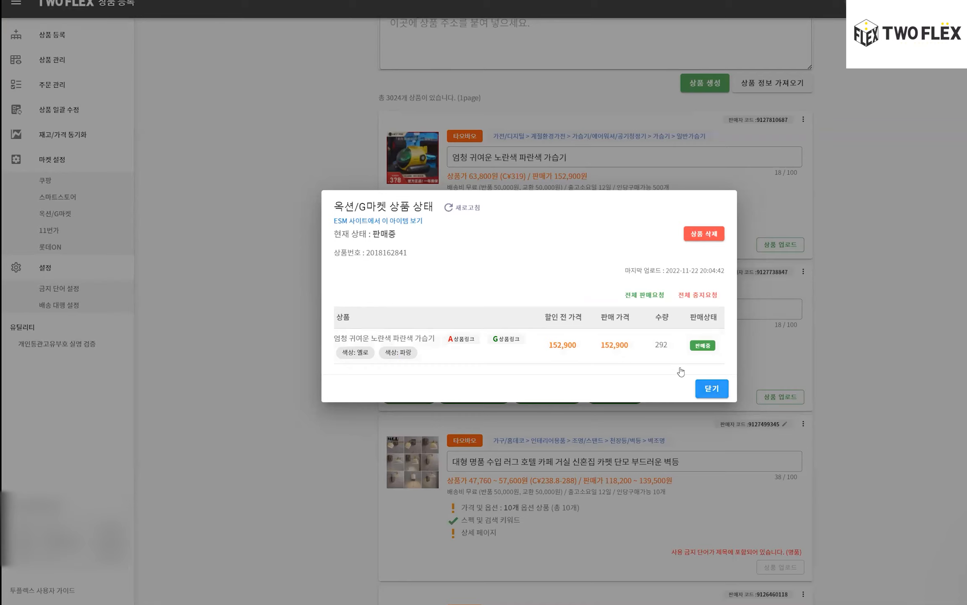
# Step: Open the Gmarket page of the older humidifier listing with separate 노랑 and 파랑 products
pyautogui.press('Escape')
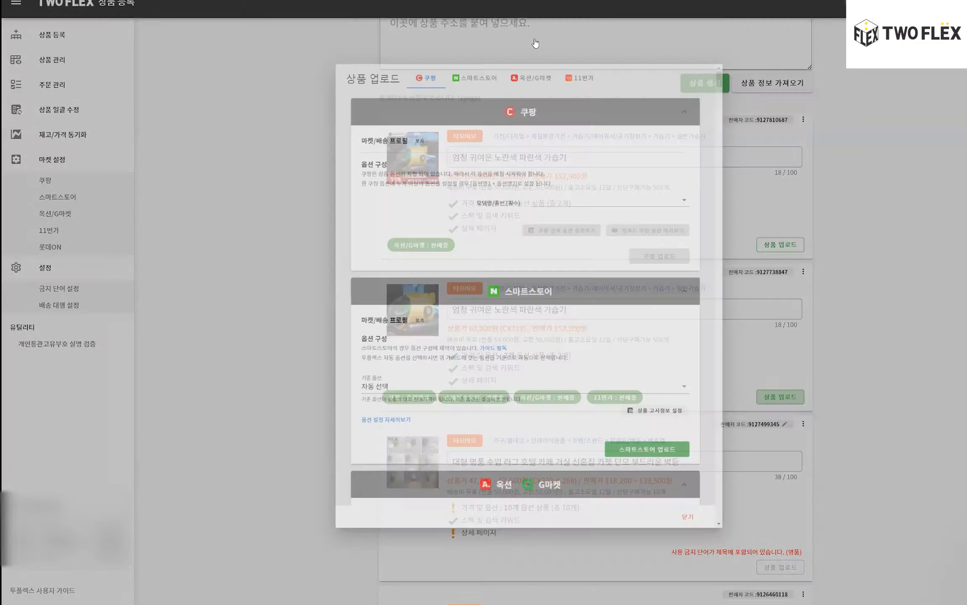
pyautogui.click(535, 37)
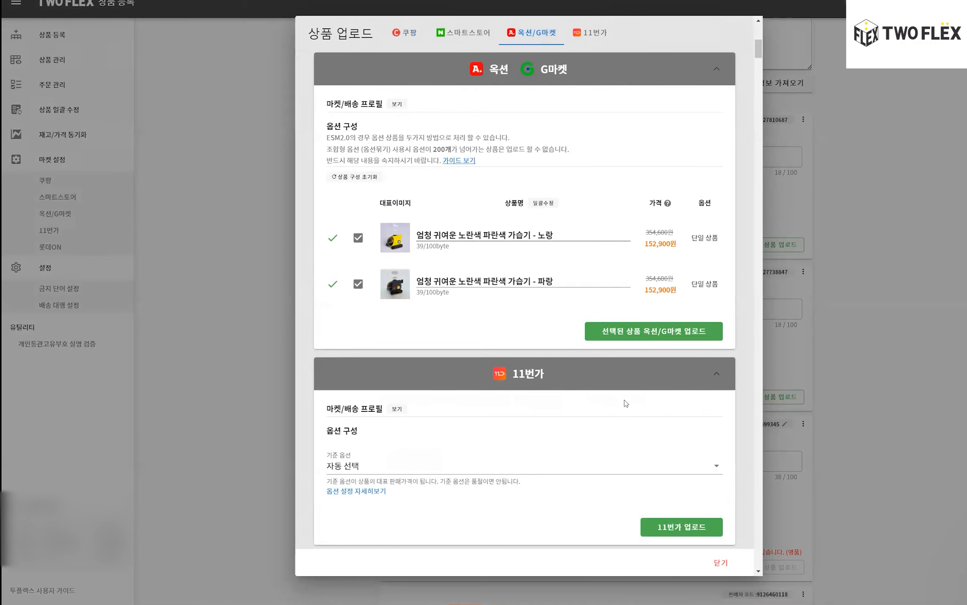
pyautogui.moveTo(449, 235); pyautogui.dragTo(515, 236)
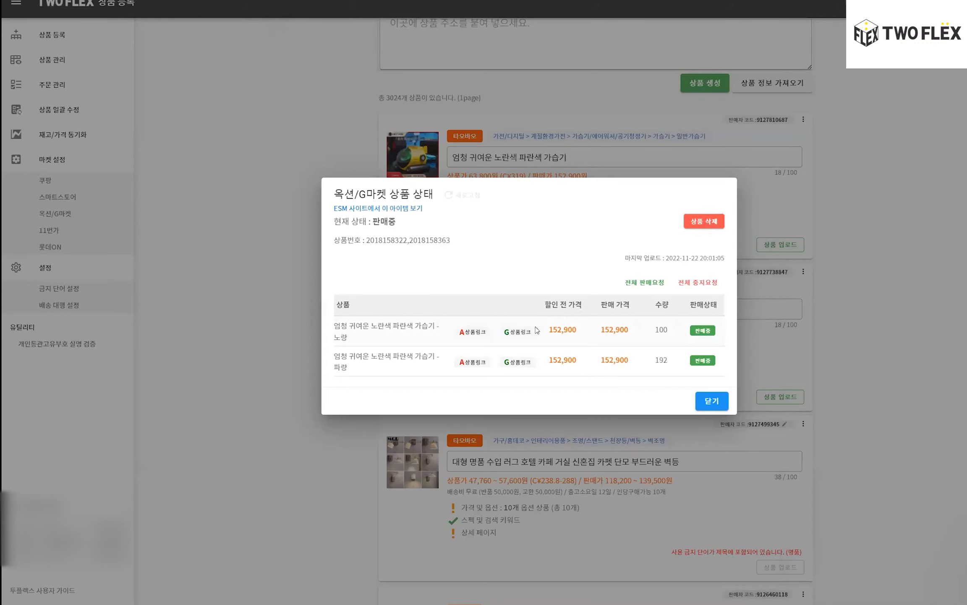
pyautogui.click(519, 332)
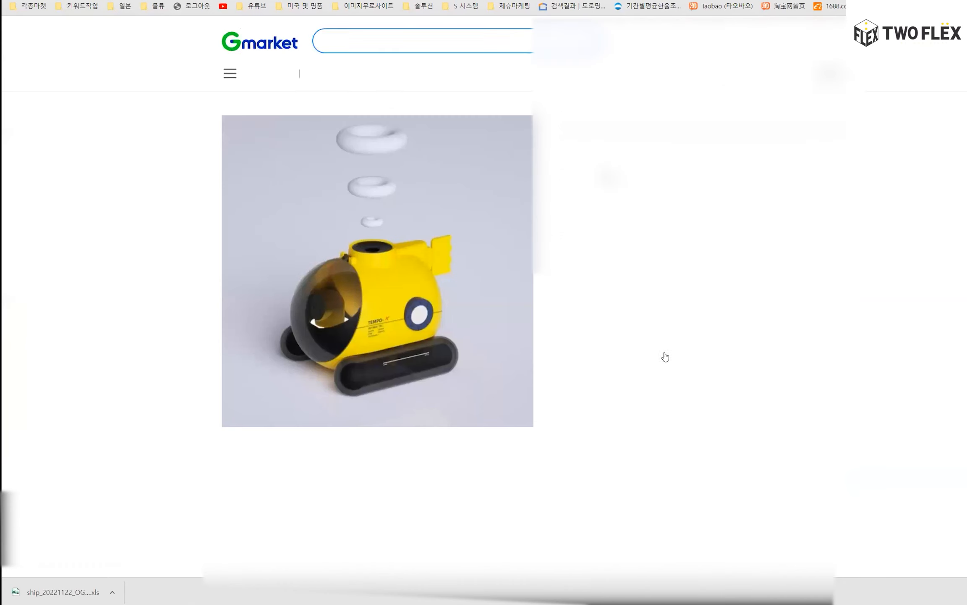
# Step: Compare separate 노랑/파랑 products at 152,900원 against the single 색상 choice, then return to TwoFlex
pyautogui.scroll(-5, 665, 357)
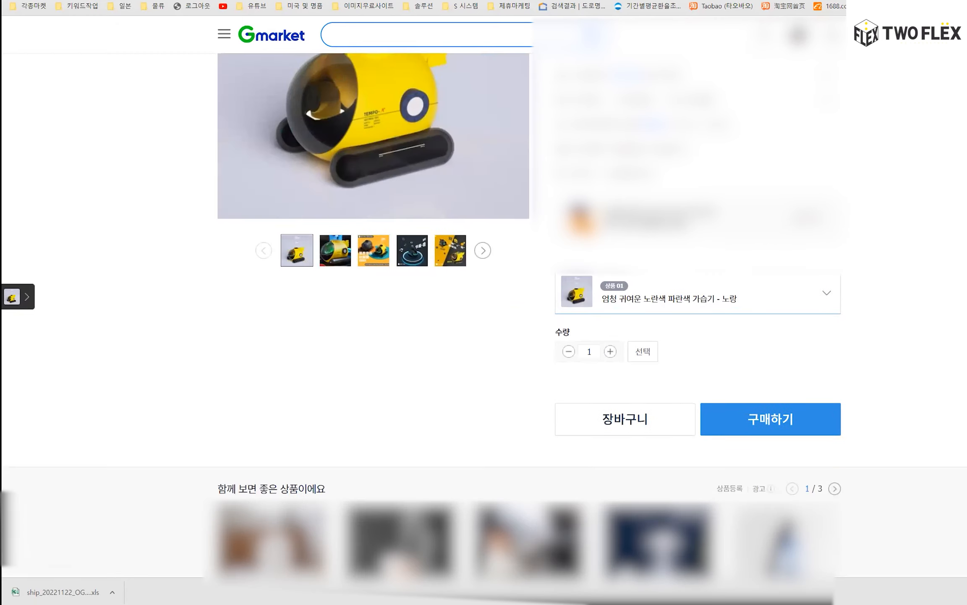
pyautogui.click(786, 299)
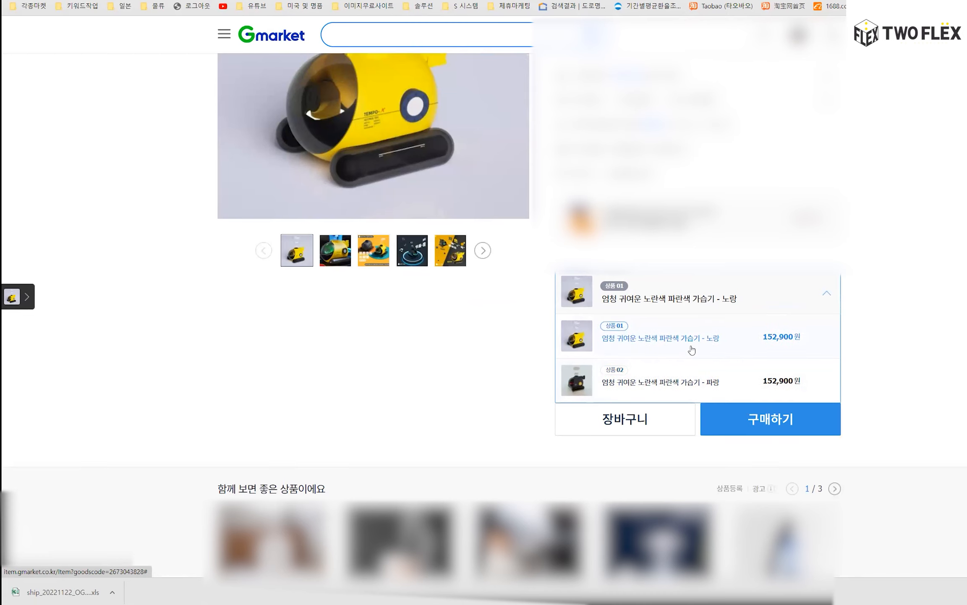
pyautogui.scroll(5, 483, 349)
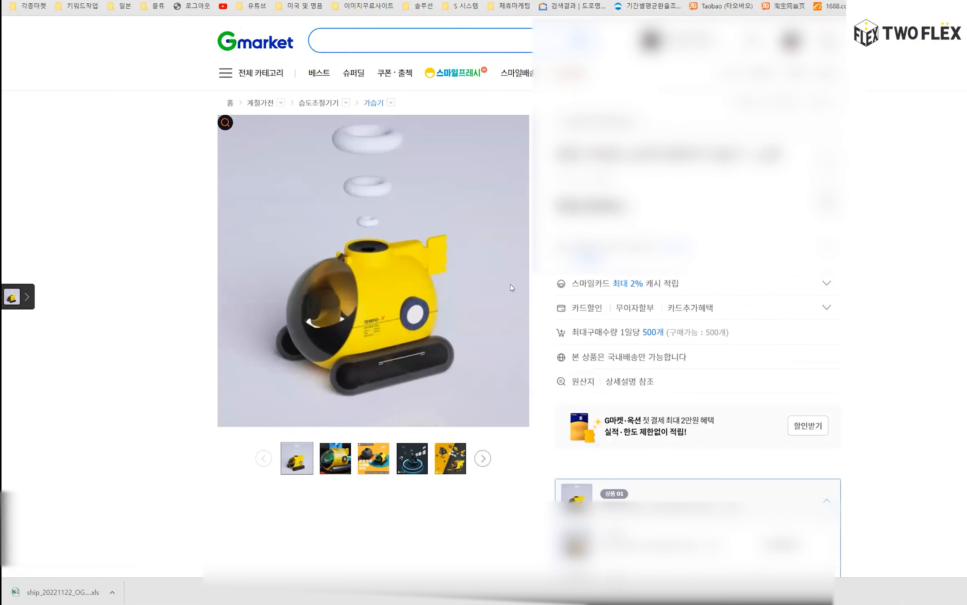
pyautogui.scroll(-2, 618, 420)
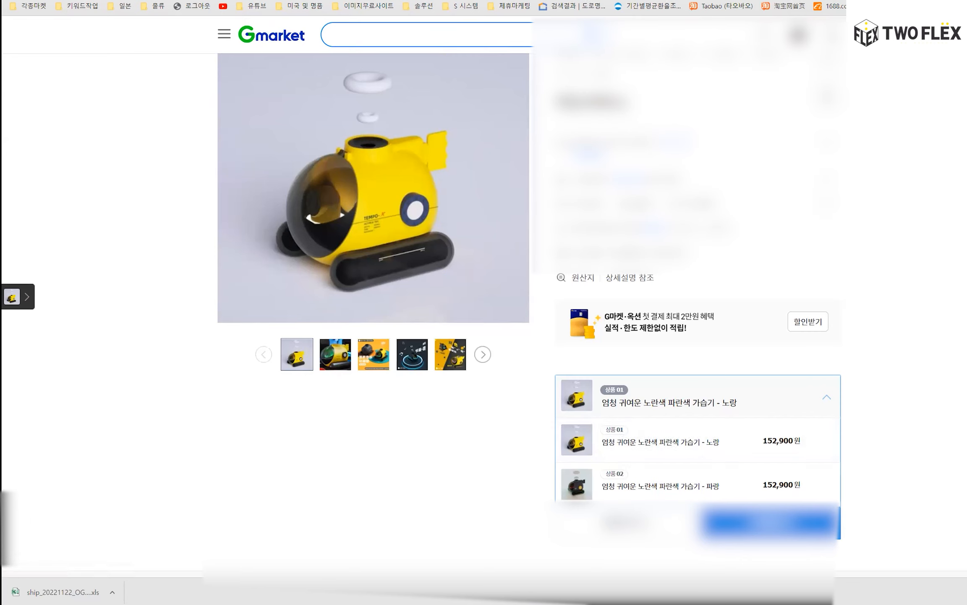
pyautogui.scroll(-2, 655, 319)
pyautogui.click(655, 318)
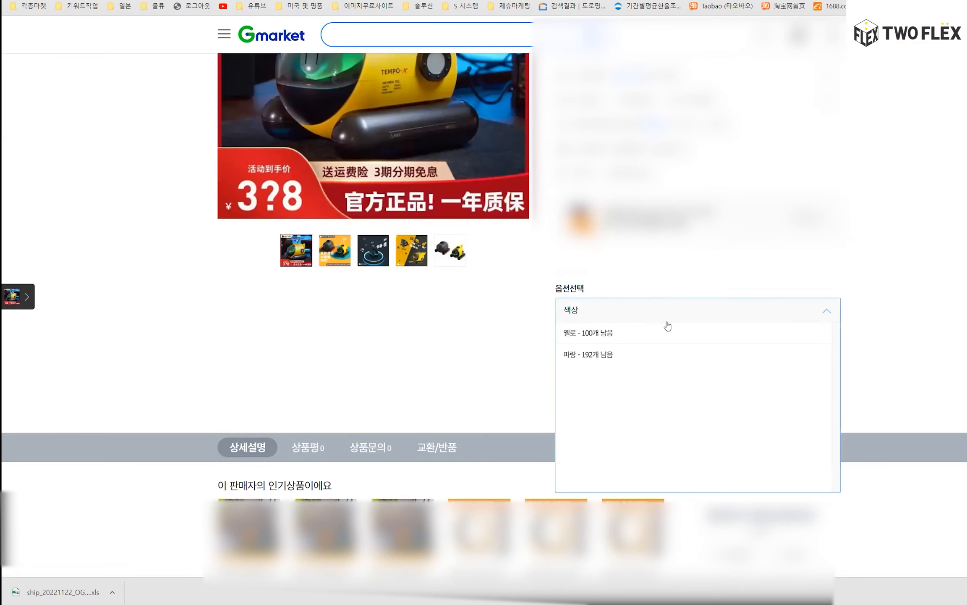
pyautogui.scroll(2, 686, 316)
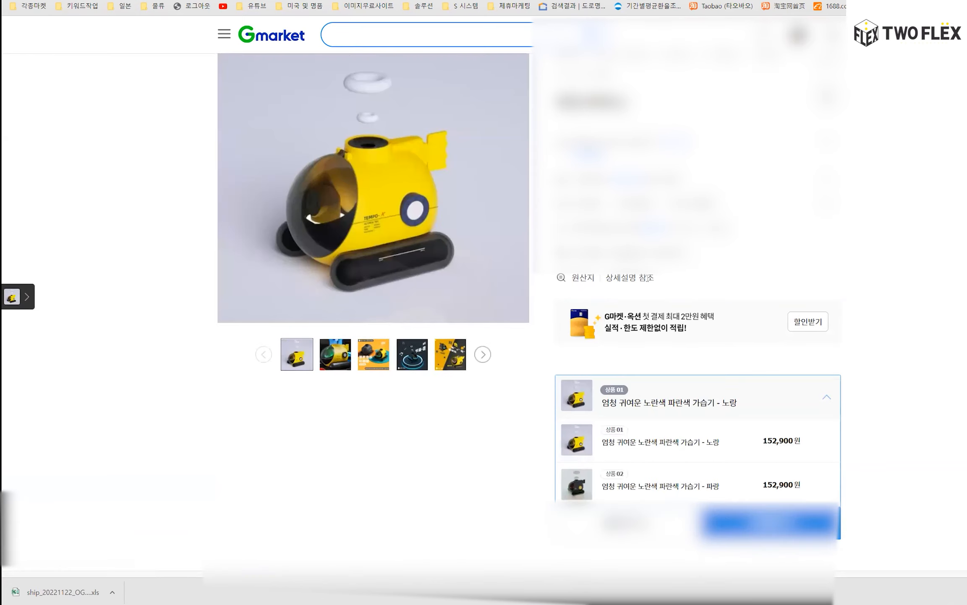
pyautogui.scroll(-2, 675, 288)
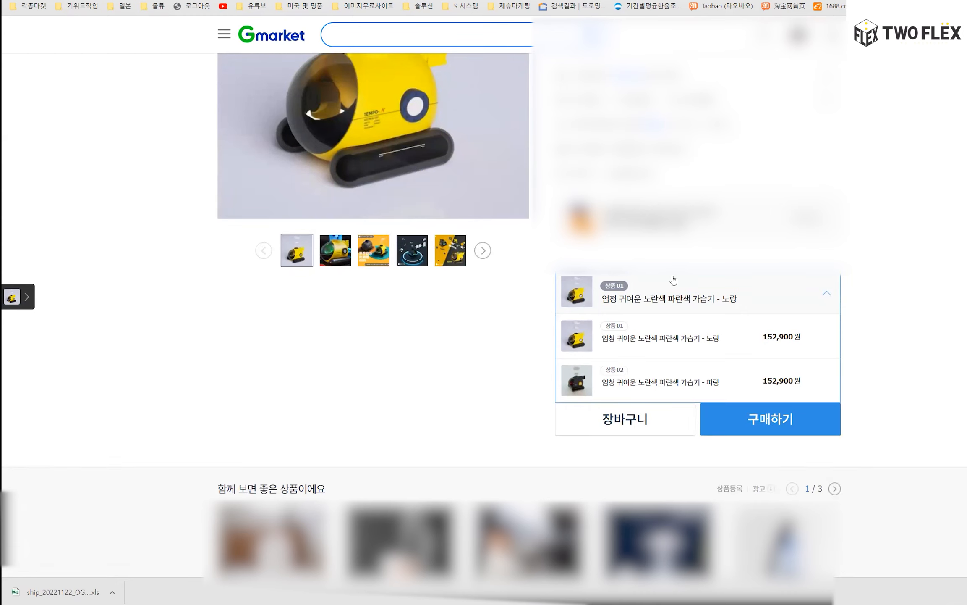
pyautogui.scroll(2, 673, 280)
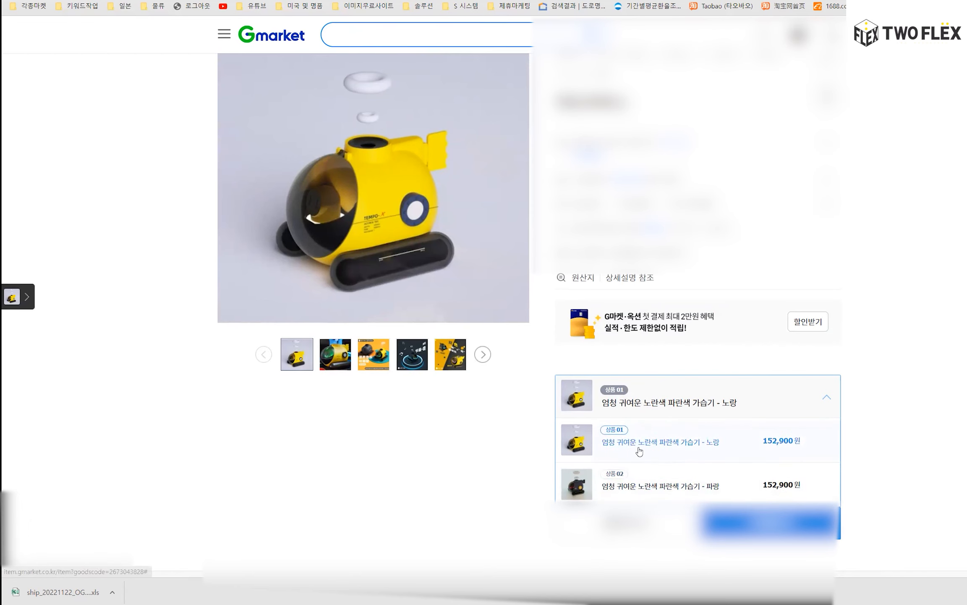
pyautogui.hotkey('alt', 'Tab')
pyautogui.press('capslock')
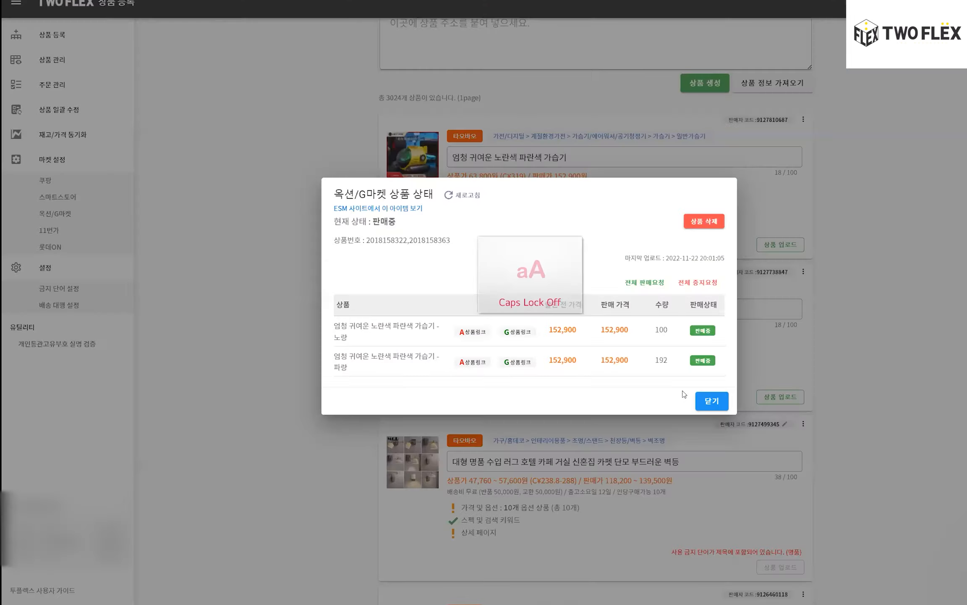
# Step: Close the listing status window and review the second humidifier's images, leaving them unchanged
pyautogui.click(706, 400)
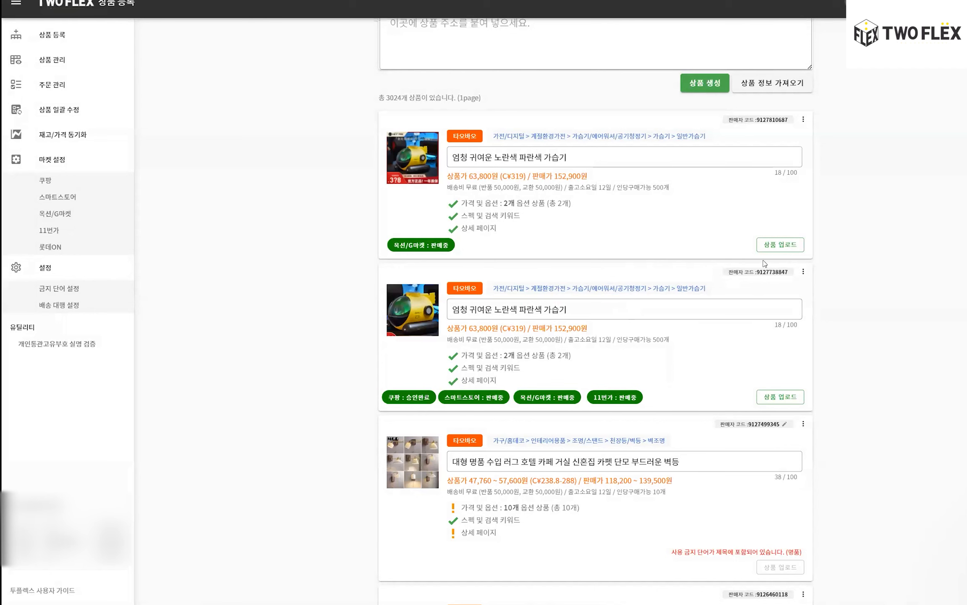
pyautogui.scroll(-2, 661, 303)
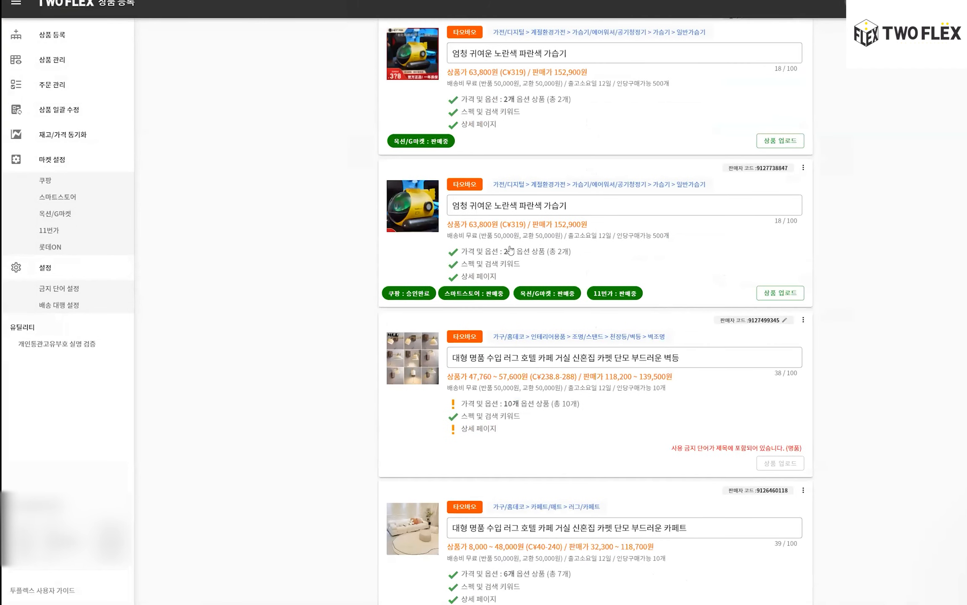
pyautogui.scroll(4, 511, 250)
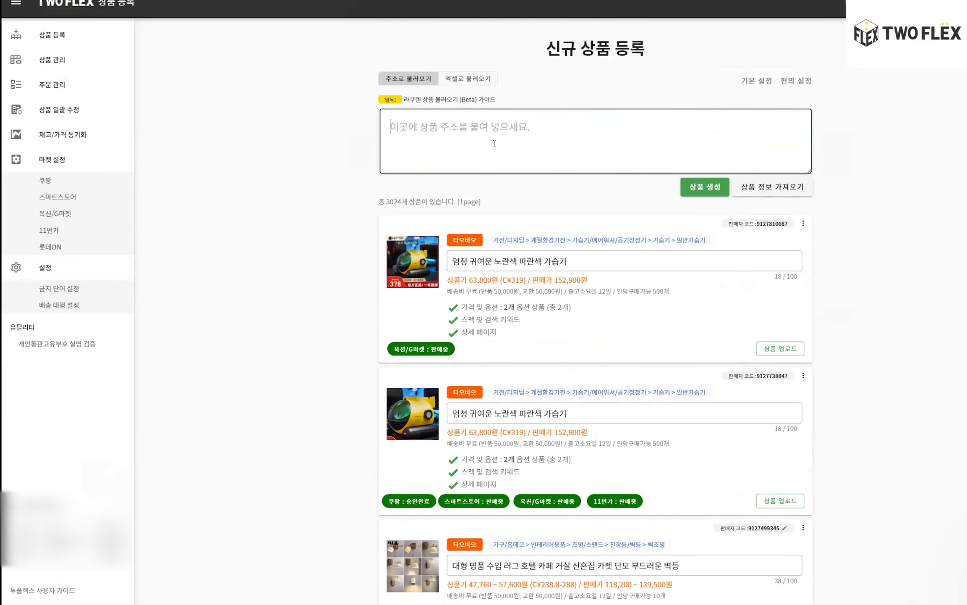
pyautogui.scroll(-2, 485, 218)
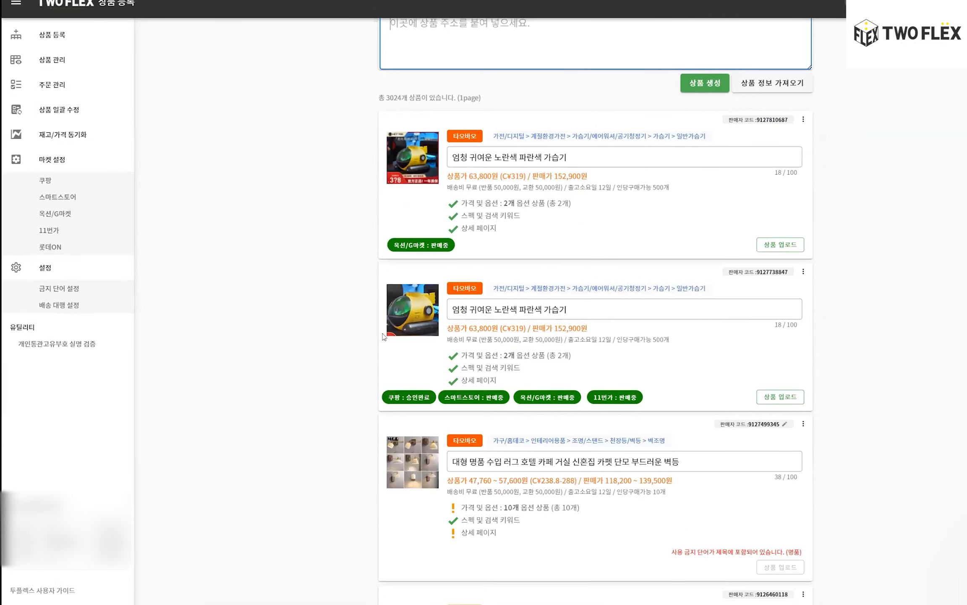
pyautogui.click(431, 307)
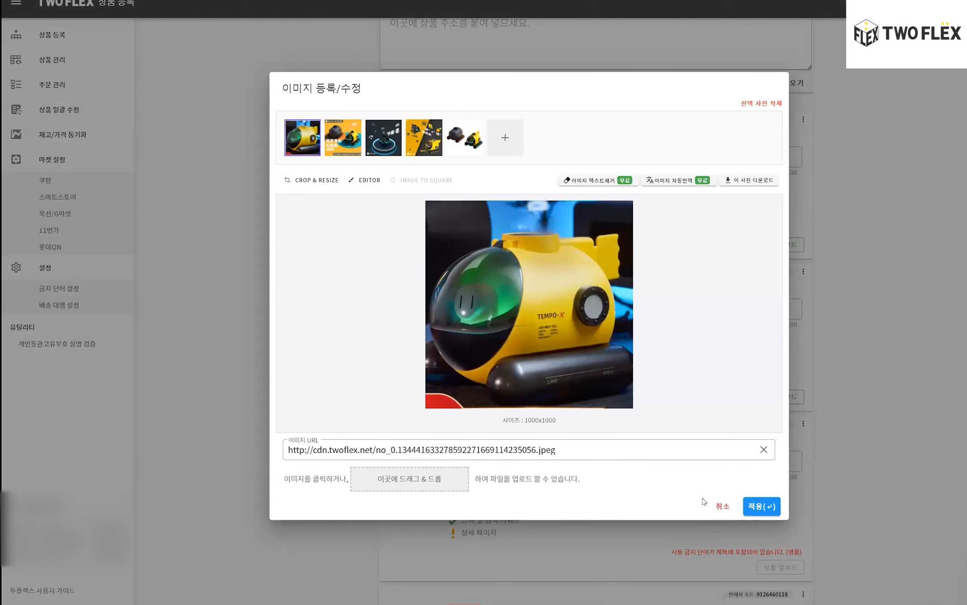
pyautogui.click(721, 505)
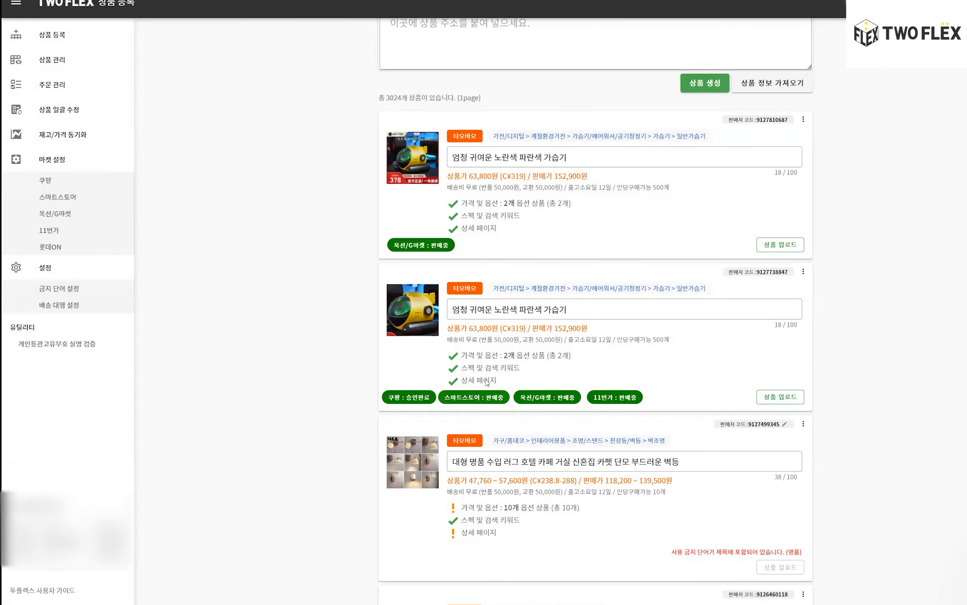
# Step: Delete the stray grey screenshot from the second humidifier's detail page and save it
pyautogui.click(484, 382)
pyautogui.scroll(12, 529, 285)
pyautogui.click(547, 205)
pyautogui.press('Delete')
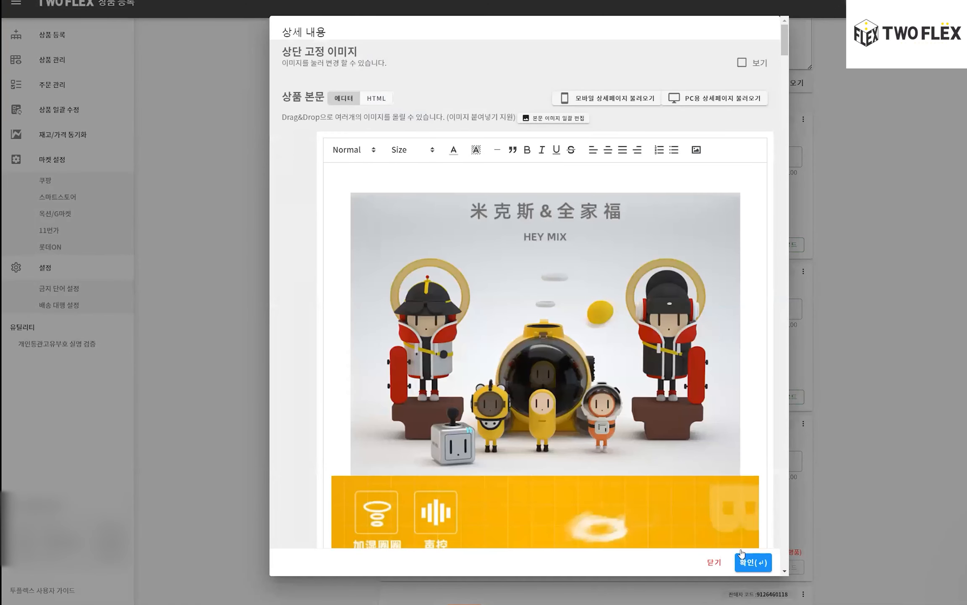
pyautogui.click(753, 562)
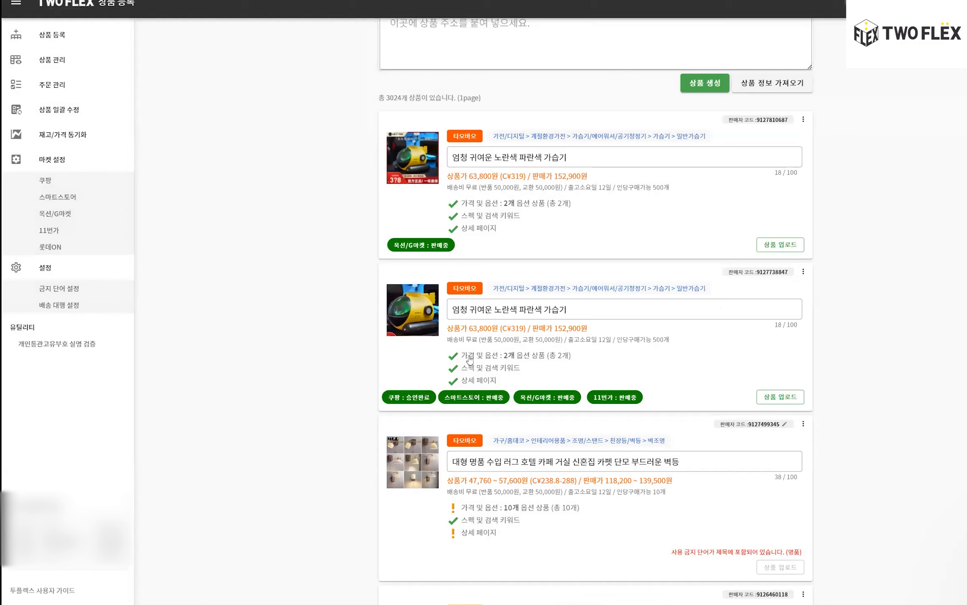
# Step: Check the second humidifier's category settings unchanged, then go to the 재고/가격 동기화 page
pyautogui.click(514, 289)
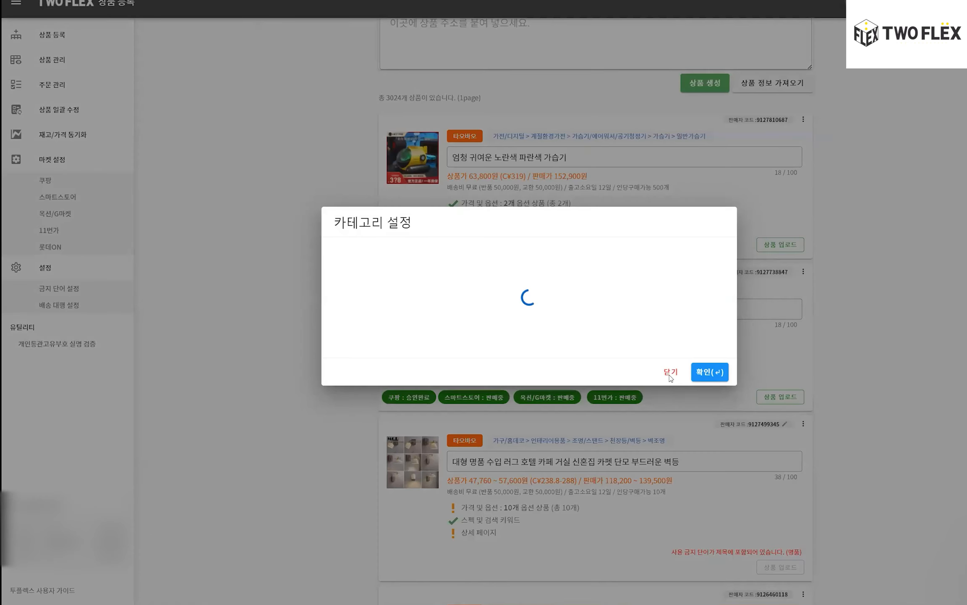
pyautogui.click(671, 478)
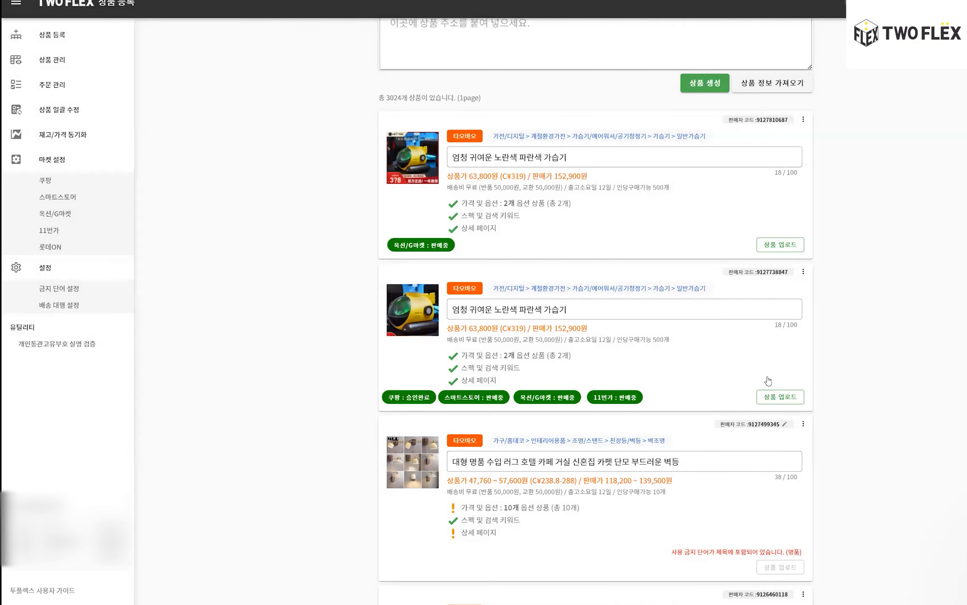
pyautogui.press('capslock')
pyautogui.click(774, 313)
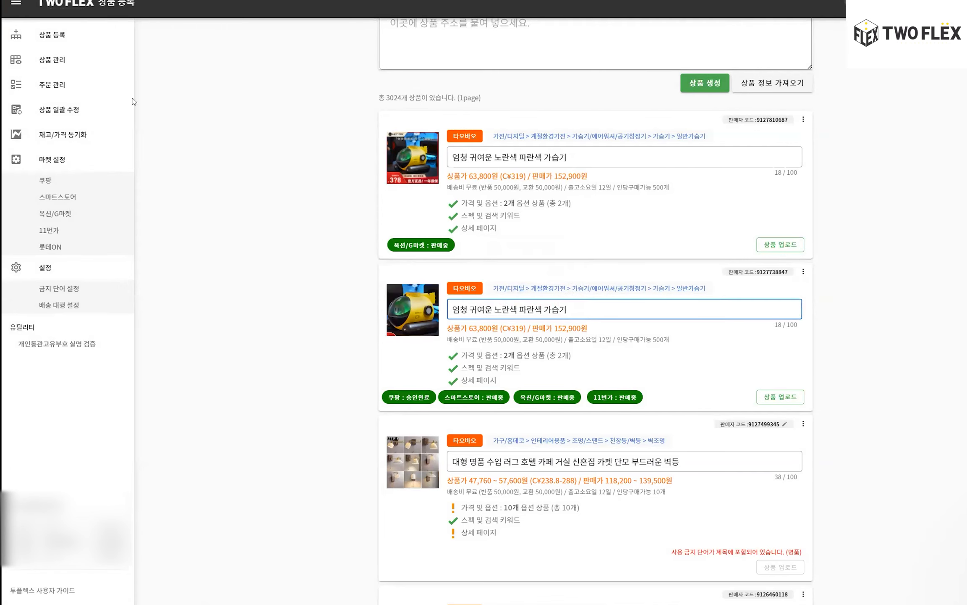
pyautogui.click(79, 134)
# Step: Focus the product search field on the 재고/가격 동기화 page
pyautogui.click(596, 137)
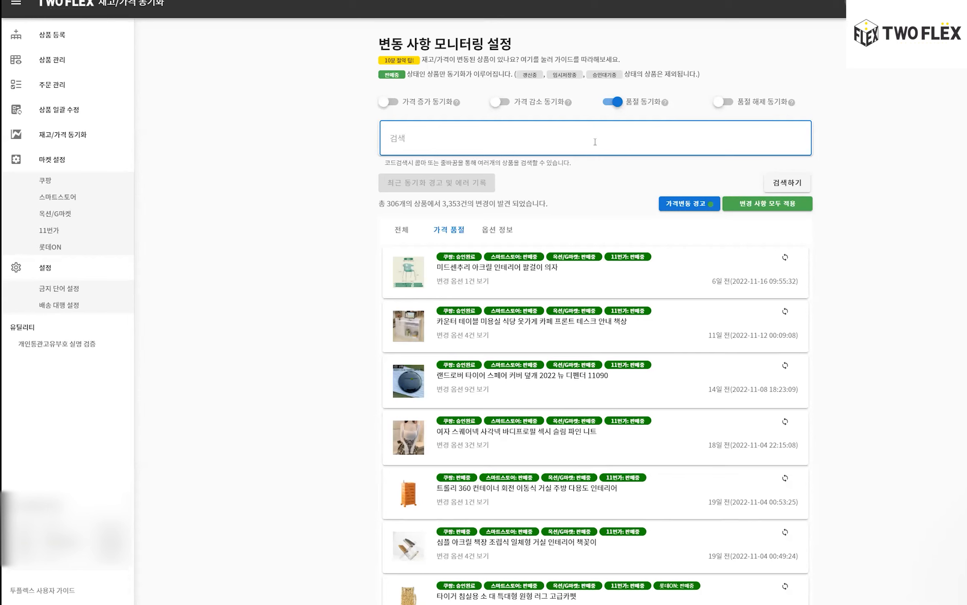
# Step: Dismiss the KakaoTalk chat and return to TwoFlex's 신규 상품 등록 page
pyautogui.press('capslock')
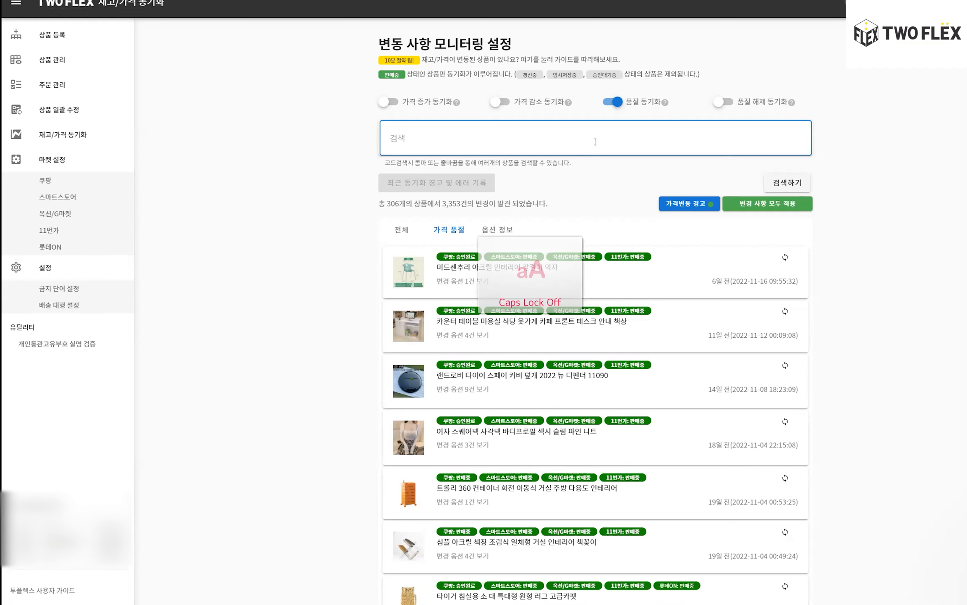
pyautogui.hotkey('alt', 'Tab')
pyautogui.hotkey('alt', 'Tab')
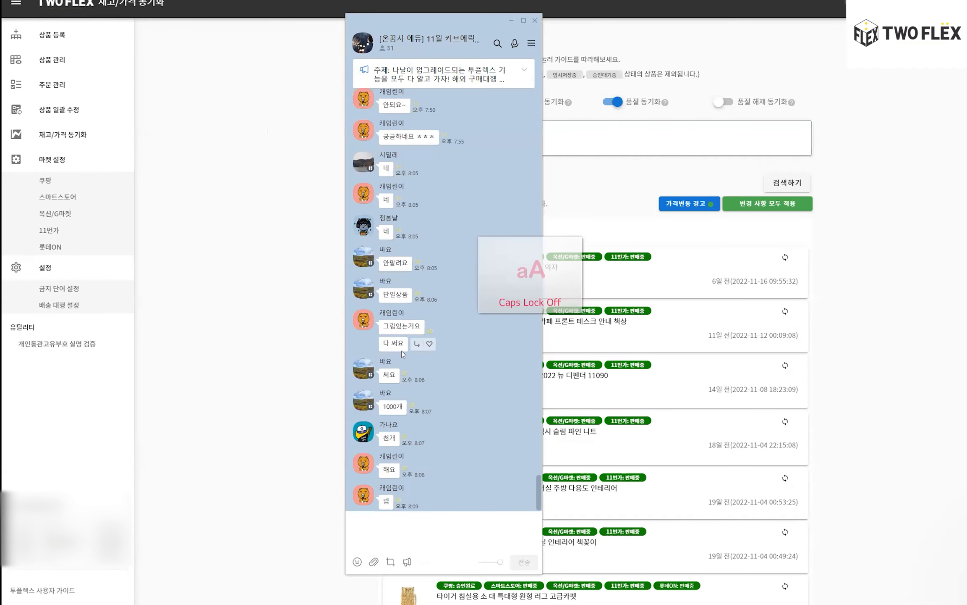
pyautogui.click(242, 293)
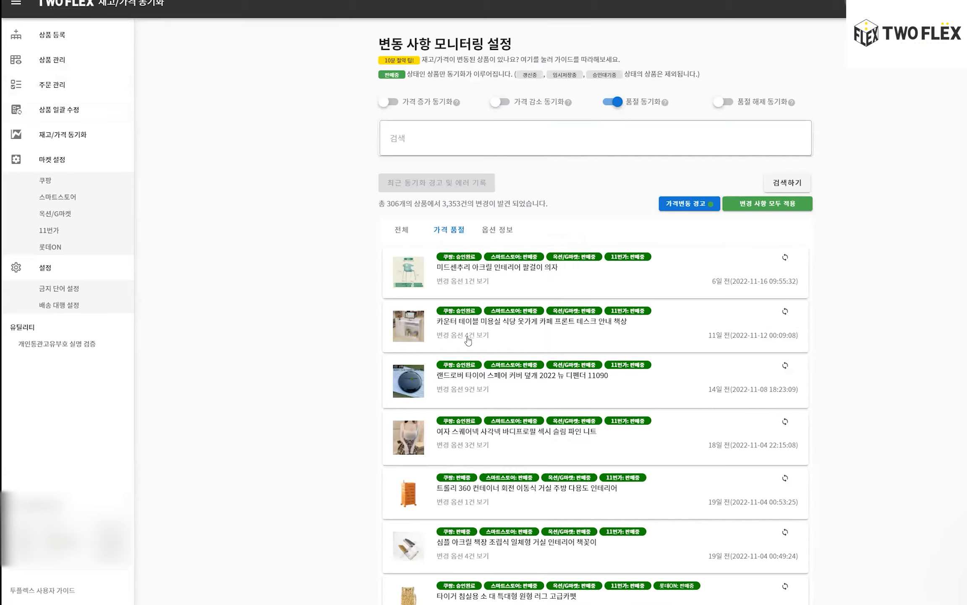
pyautogui.click(81, 37)
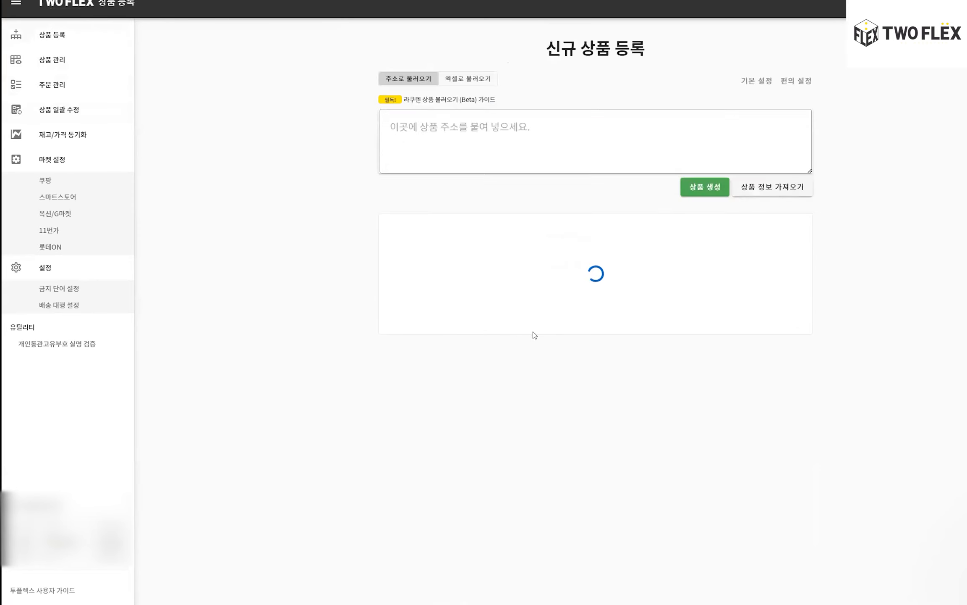
pyautogui.scroll(-8, 534, 335)
pyautogui.scroll(6, 414, 268)
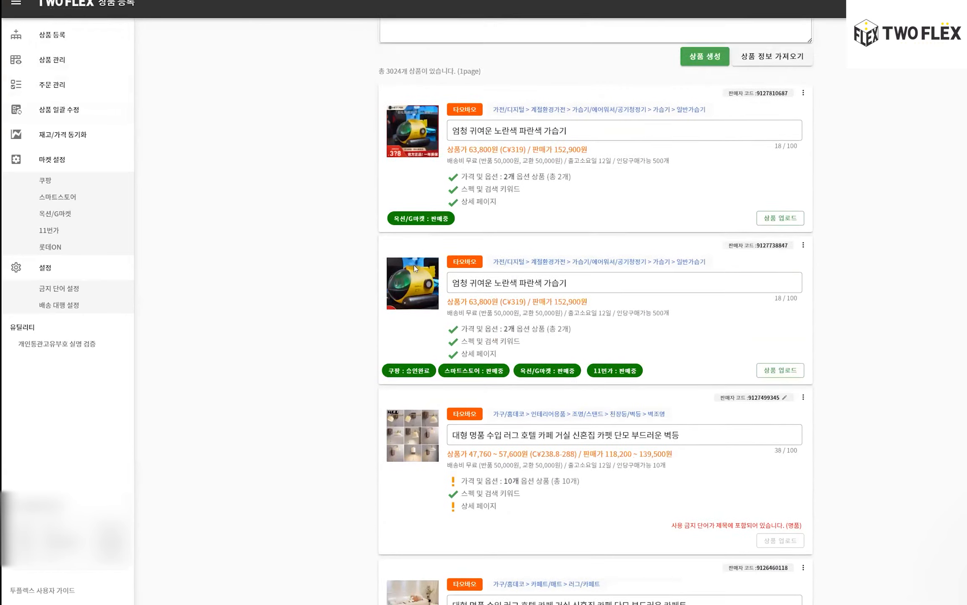
pyautogui.scroll(-2, 415, 266)
pyautogui.moveTo(581, 205); pyautogui.dragTo(439, 200)
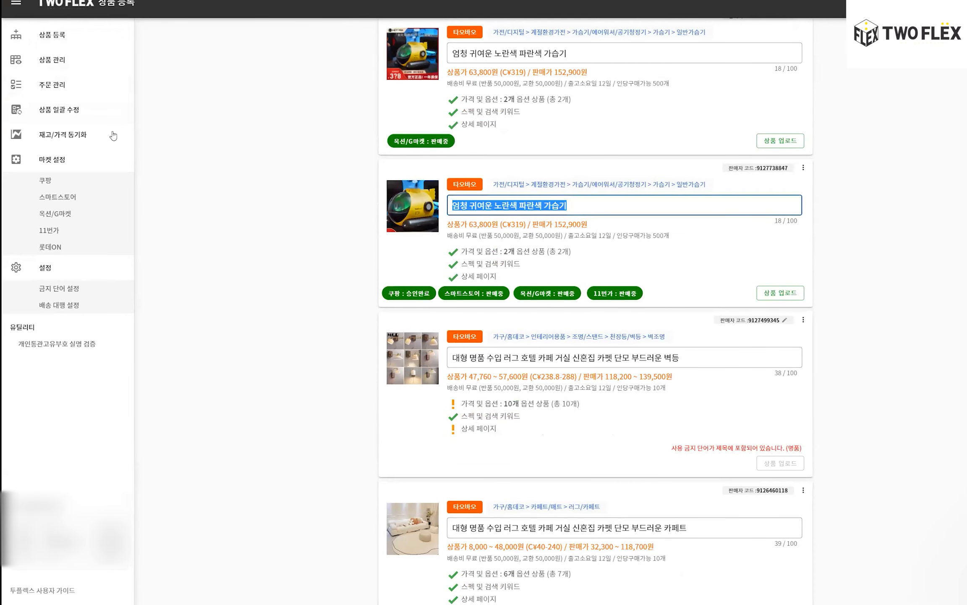
pyautogui.click(52, 60)
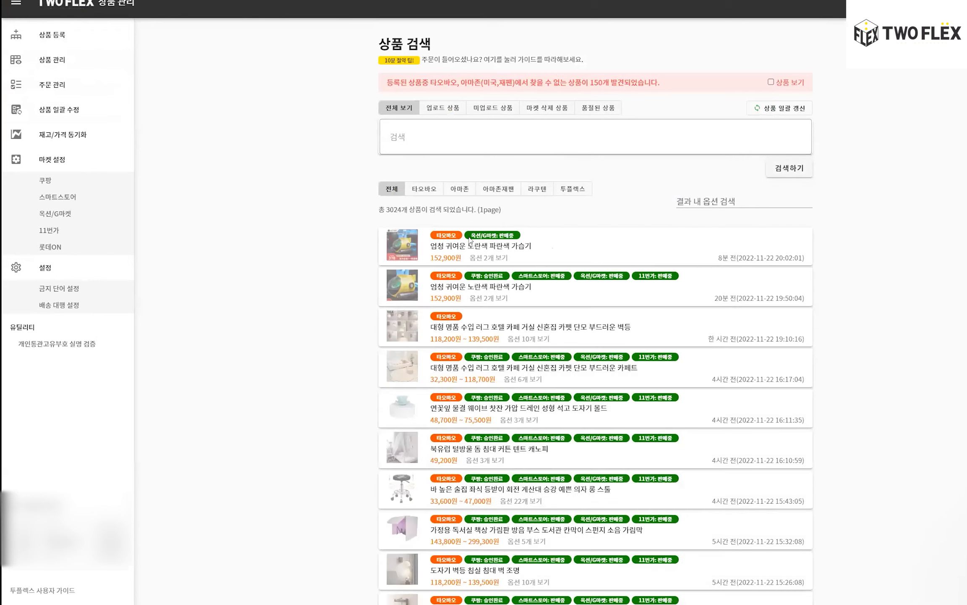
pyautogui.click(506, 289)
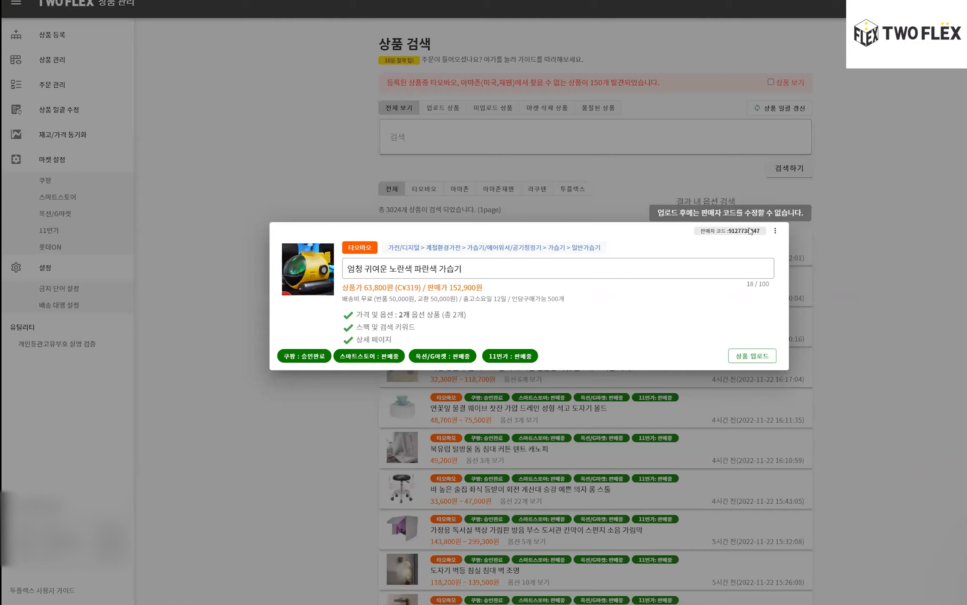
pyautogui.doubleClick(746, 231)
pyautogui.hotkey('ctrl', 'c')
pyautogui.click(911, 208)
pyautogui.click(558, 150)
pyautogui.hotkey('ctrl', 'v')
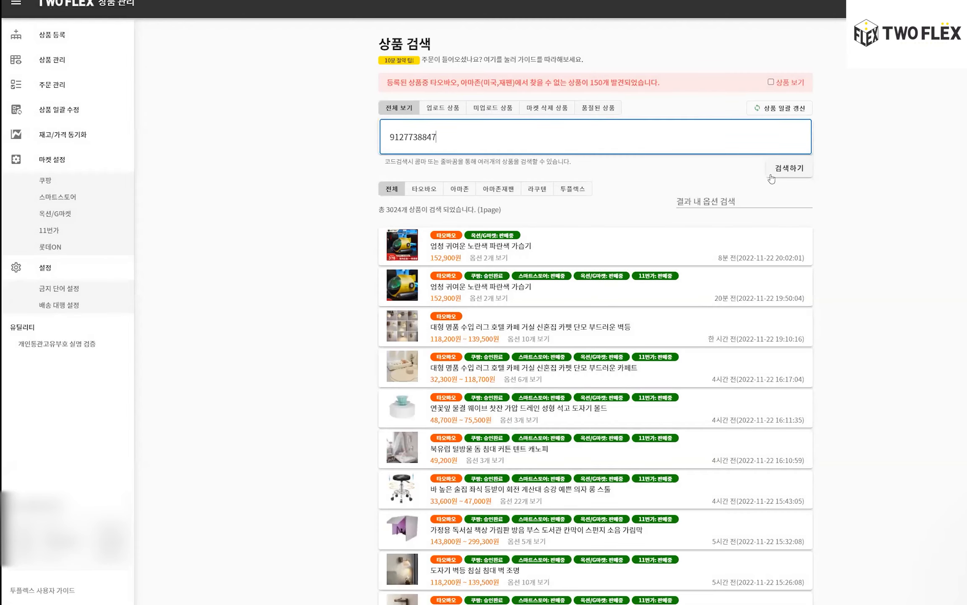
pyautogui.click(790, 177)
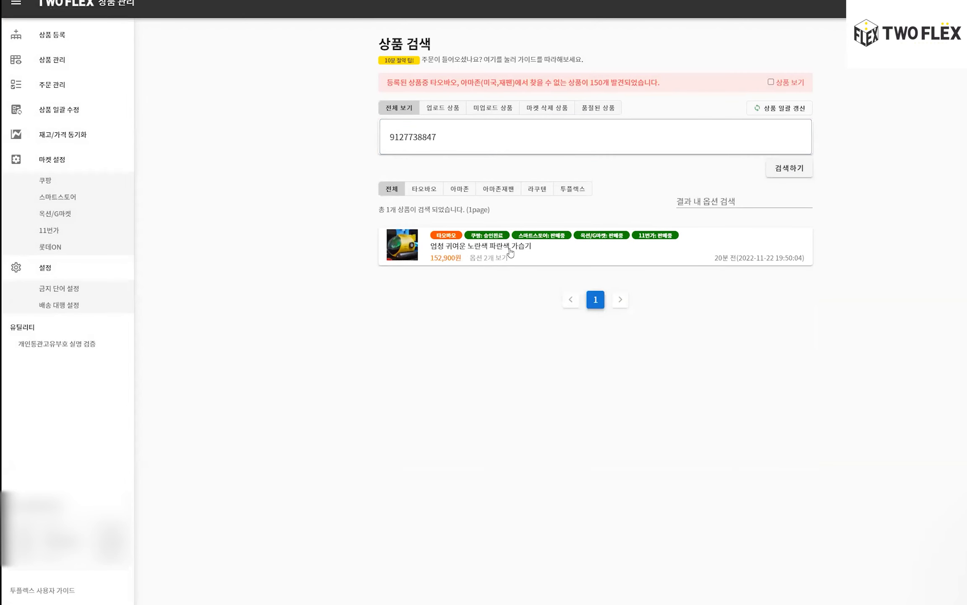
pyautogui.click(494, 258)
pyautogui.moveTo(531, 299); pyautogui.dragTo(492, 304)
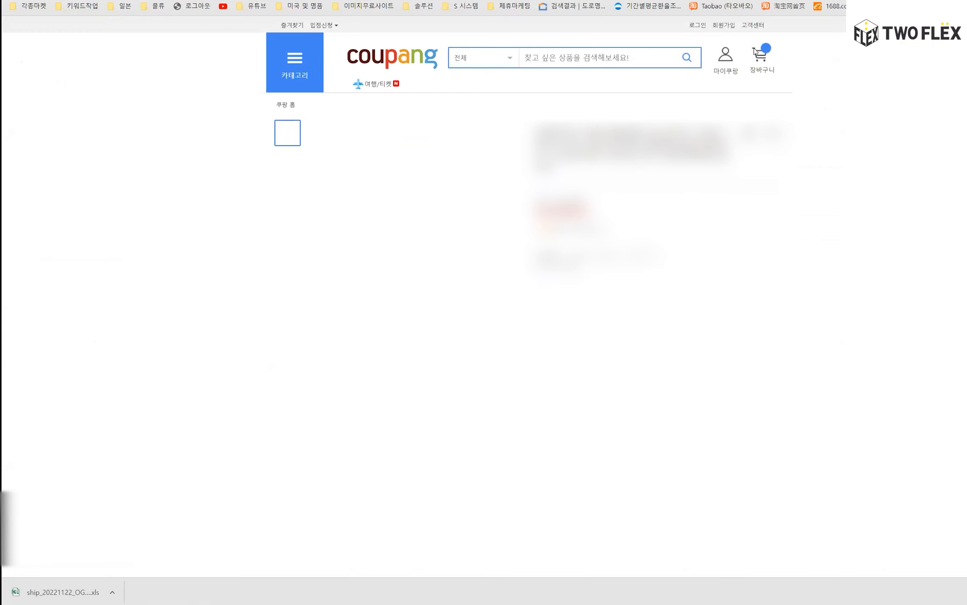
pyautogui.hotkey('alt', 'Tab')
pyautogui.click(508, 141)
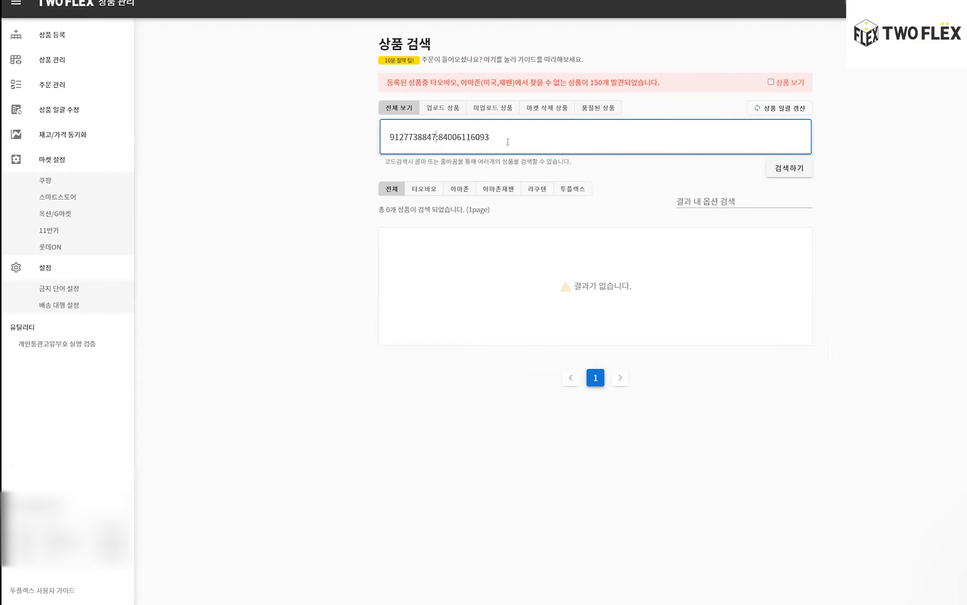
pyautogui.press('Return')
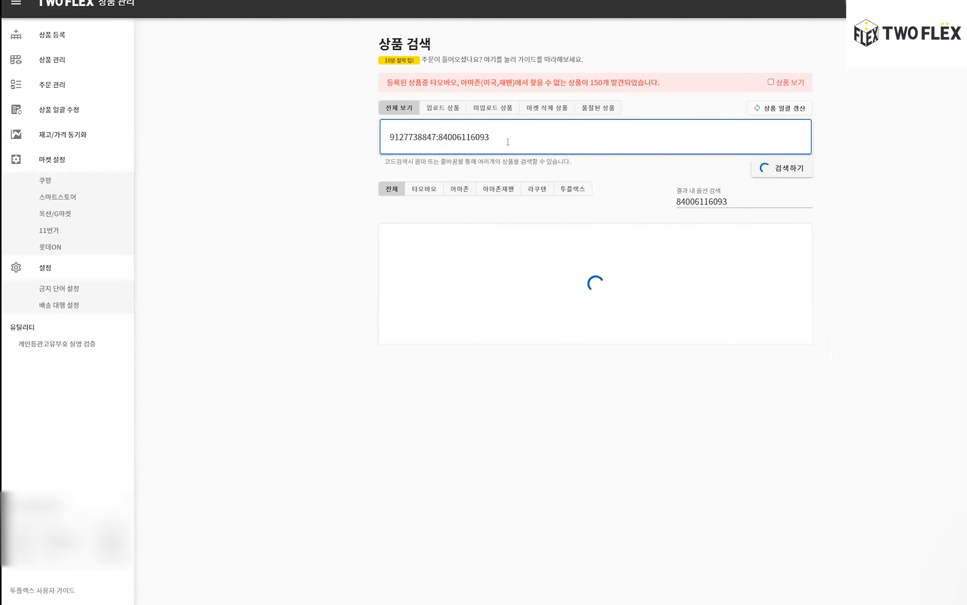
pyautogui.hotkey('ctrl', 'a')
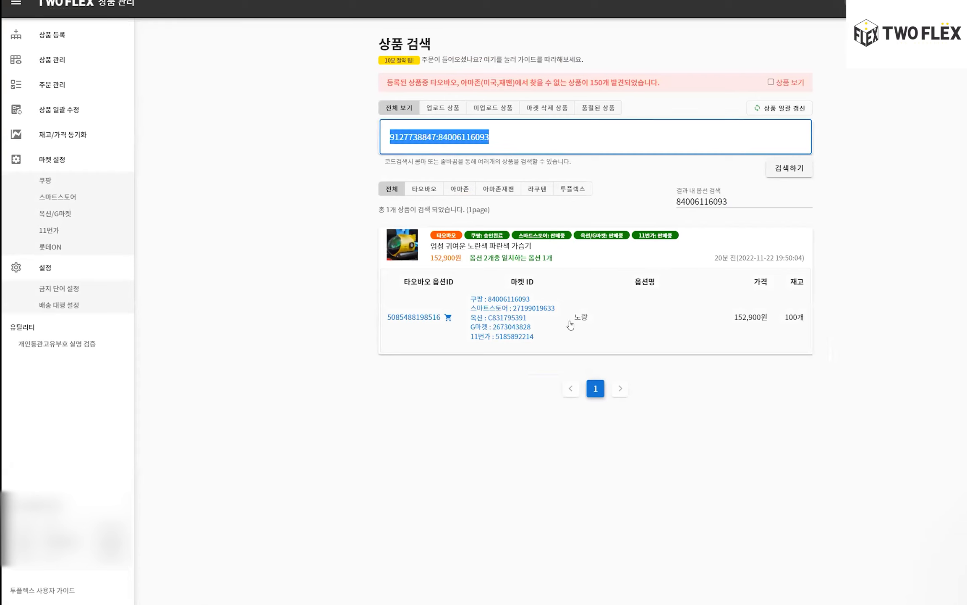
# Step: Add the 노랑 humidifier option (152,900원) to the Taobao cart and dismiss the confirmation
pyautogui.click(448, 317)
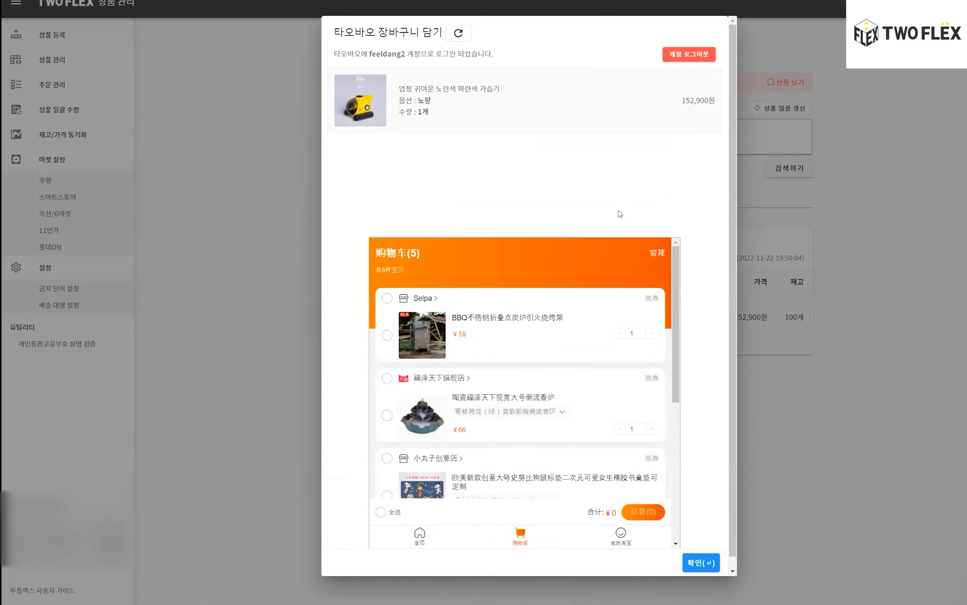
pyautogui.press('capslock')
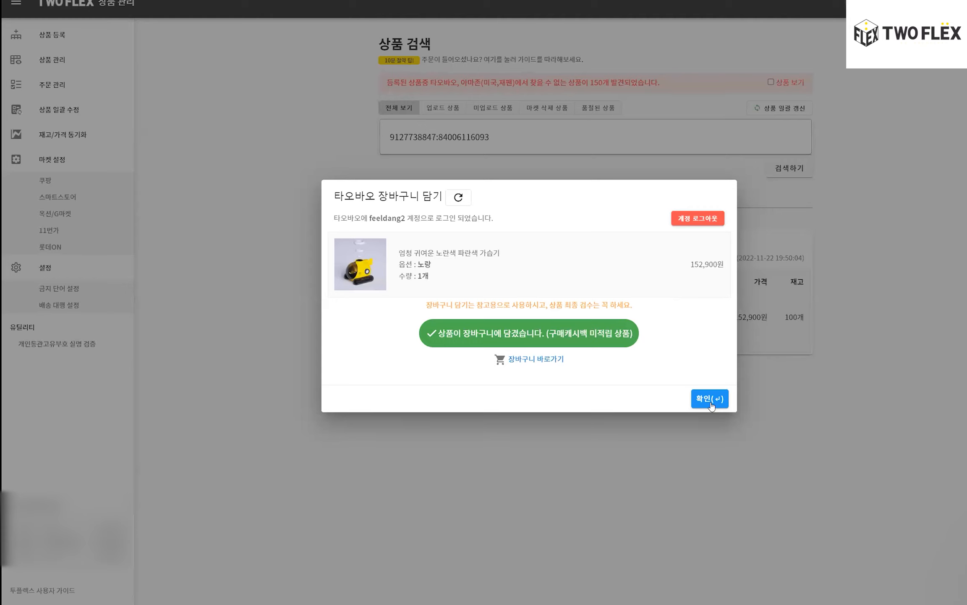
pyautogui.click(315, 127)
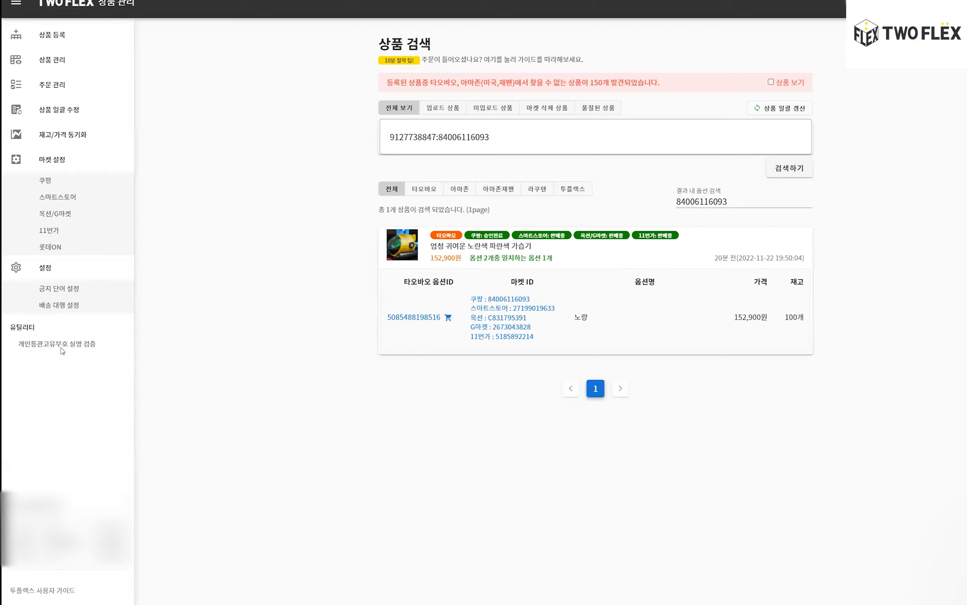
# Step: Run a single-entry 개인통관고유부호 real-name check with the customer's name and customs code
pyautogui.click(63, 348)
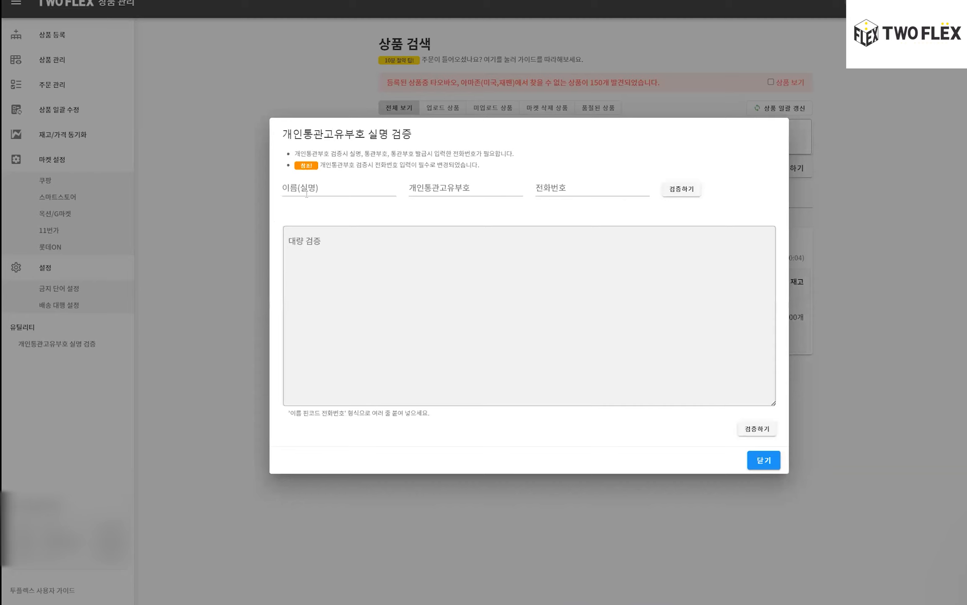
pyautogui.click(307, 194)
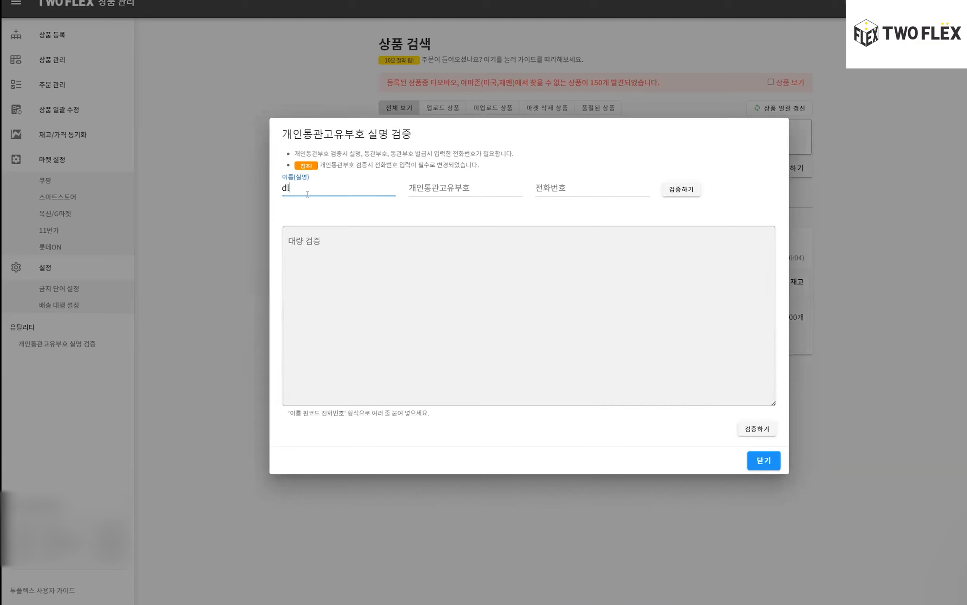
pyautogui.click(441, 191)
pyautogui.write('**********')
pyautogui.press('Tab')
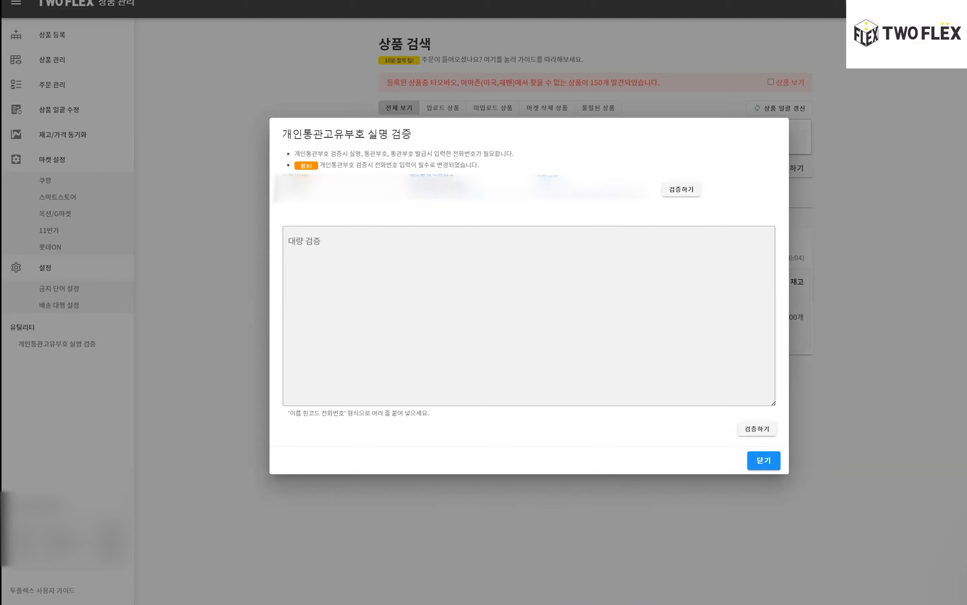
pyautogui.click(687, 192)
pyautogui.press('capslock')
pyautogui.press('capslock')
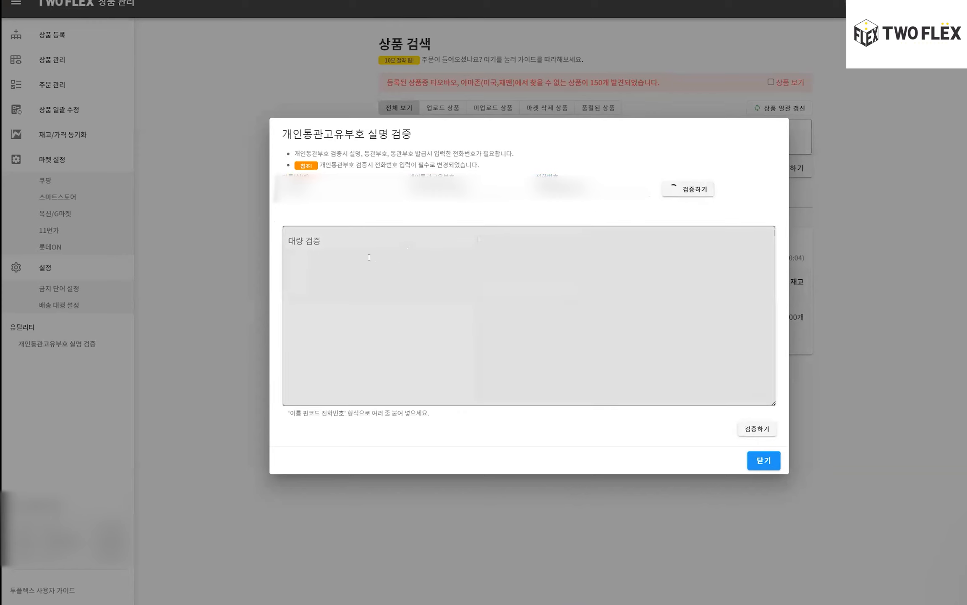
# Step: Start a bulk verification entry, then close the customs-code verification window
pyautogui.click(336, 254)
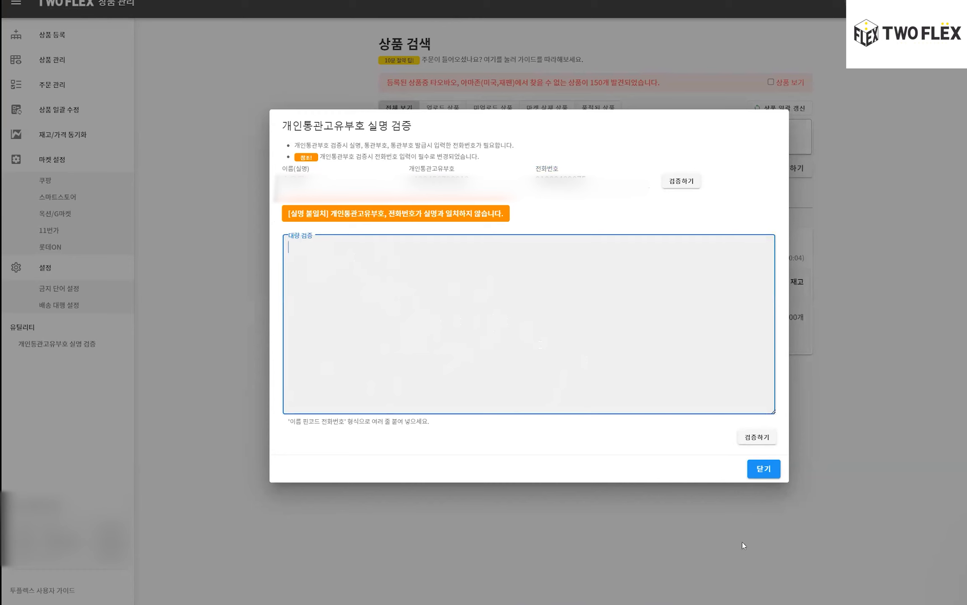
pyautogui.press('capslock')
pyautogui.click(762, 468)
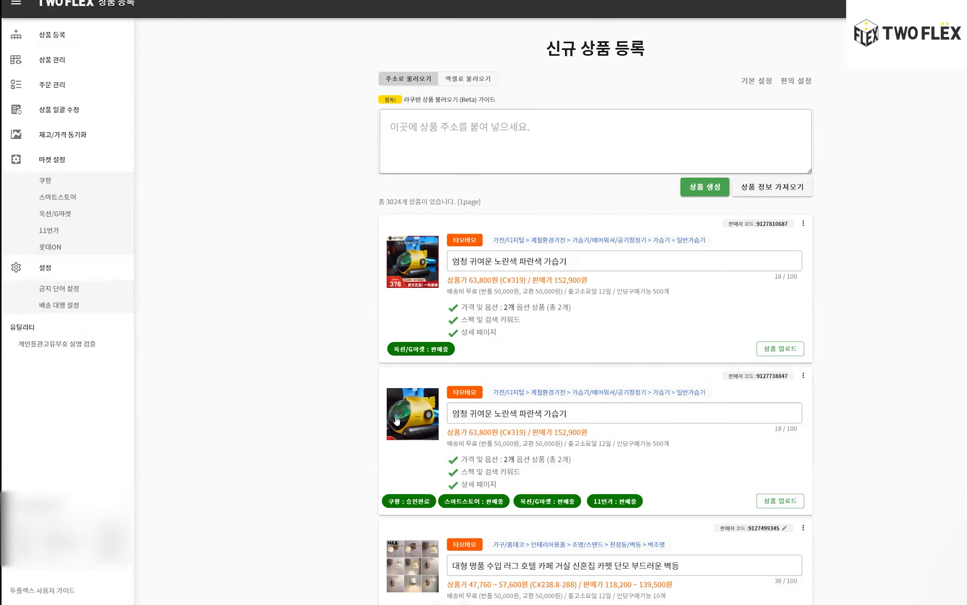
# Step: Review the rug's main image and Taobao 색상 option settings without changing anything
pyautogui.scroll(-3, 420, 414)
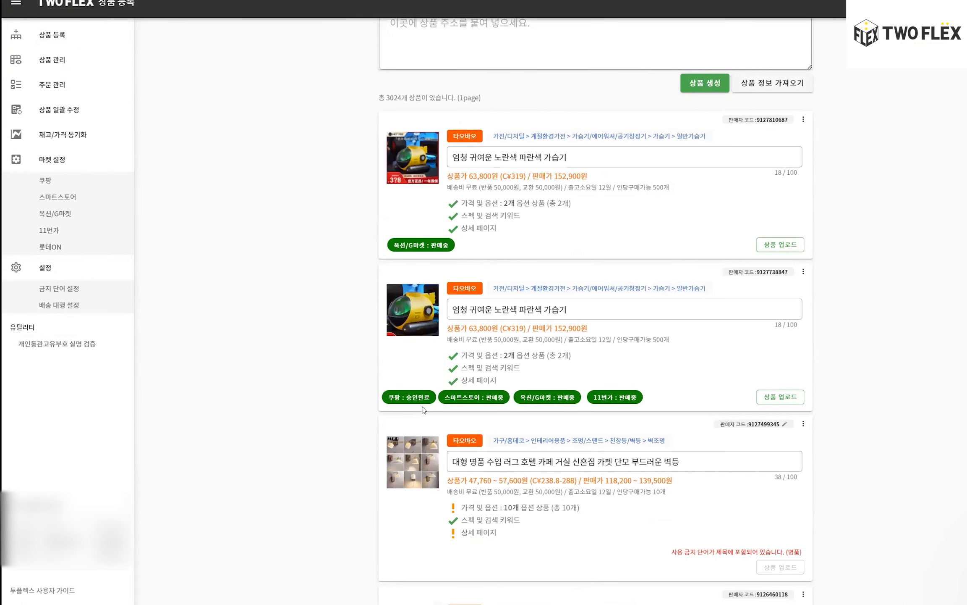
pyautogui.scroll(-5, 421, 411)
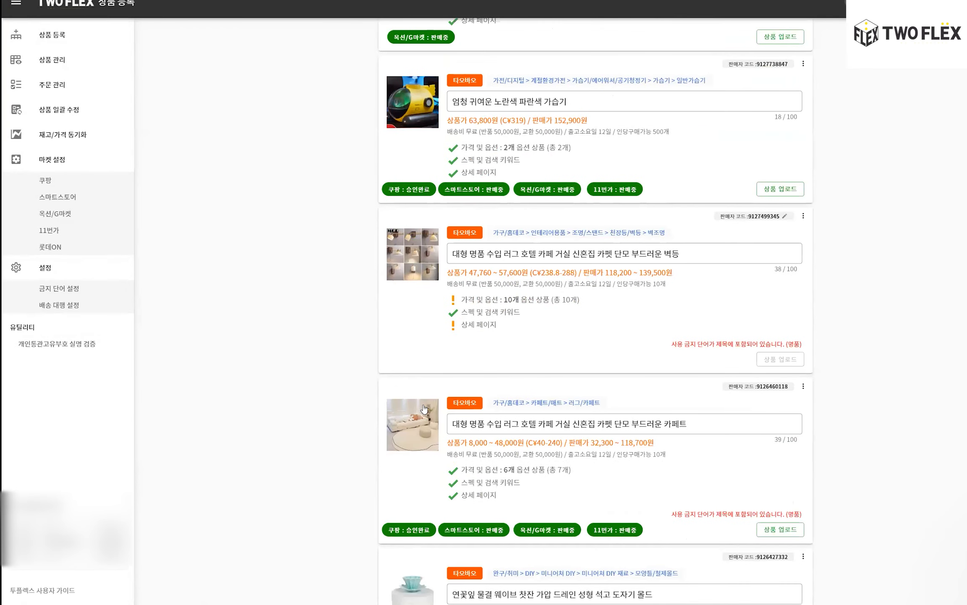
pyautogui.click(418, 417)
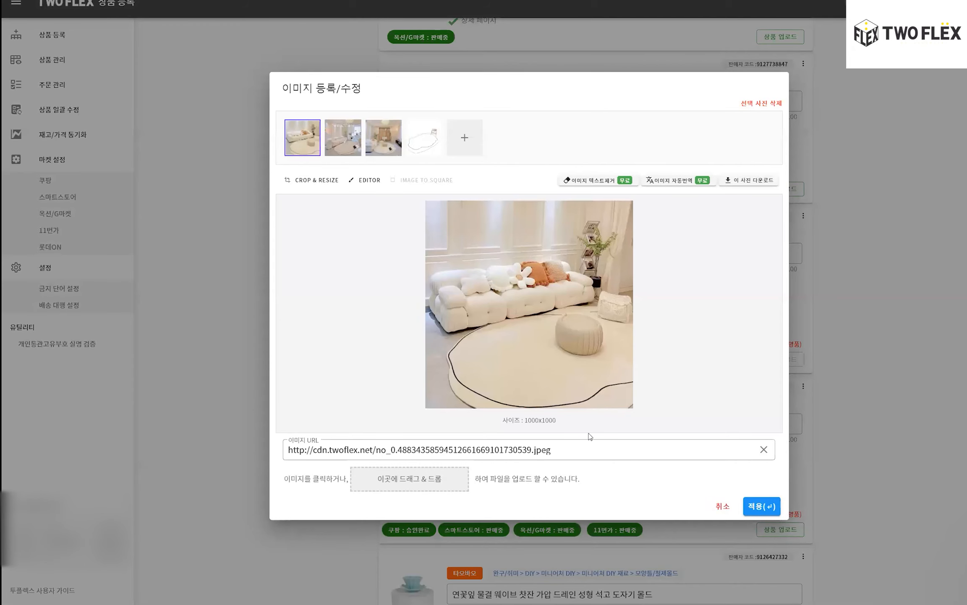
pyautogui.click(724, 505)
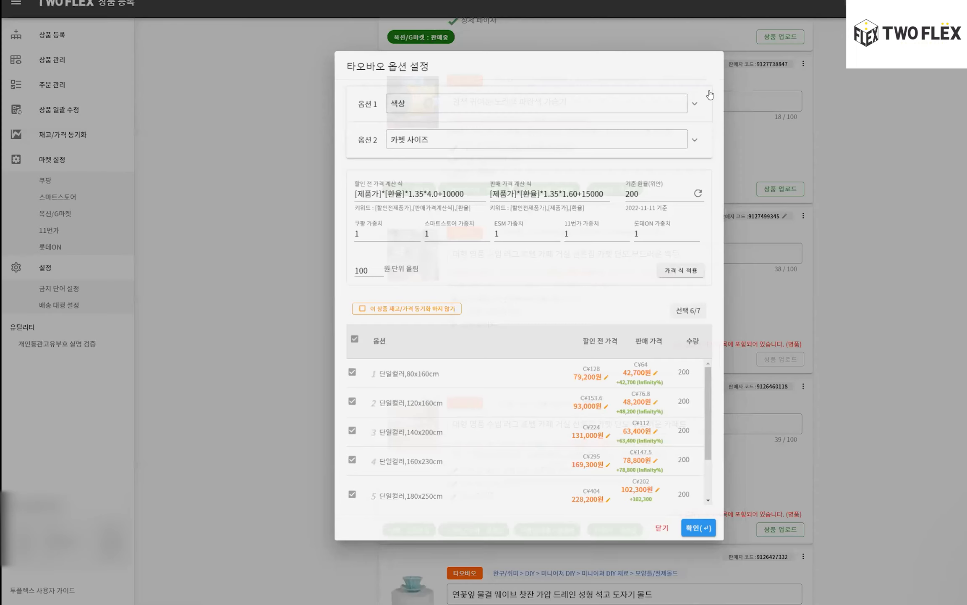
pyautogui.click(704, 91)
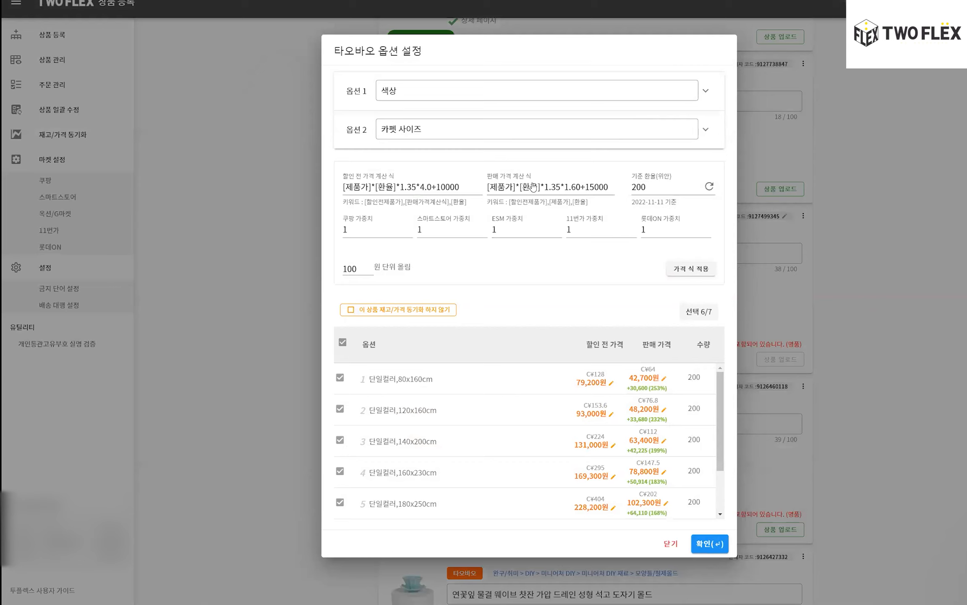
pyautogui.click(697, 80)
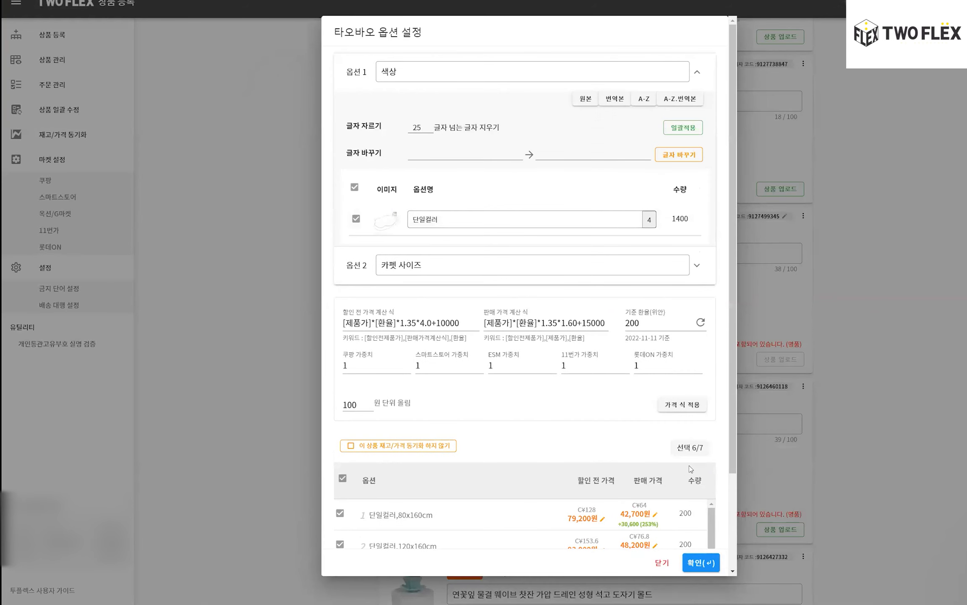
pyautogui.click(670, 543)
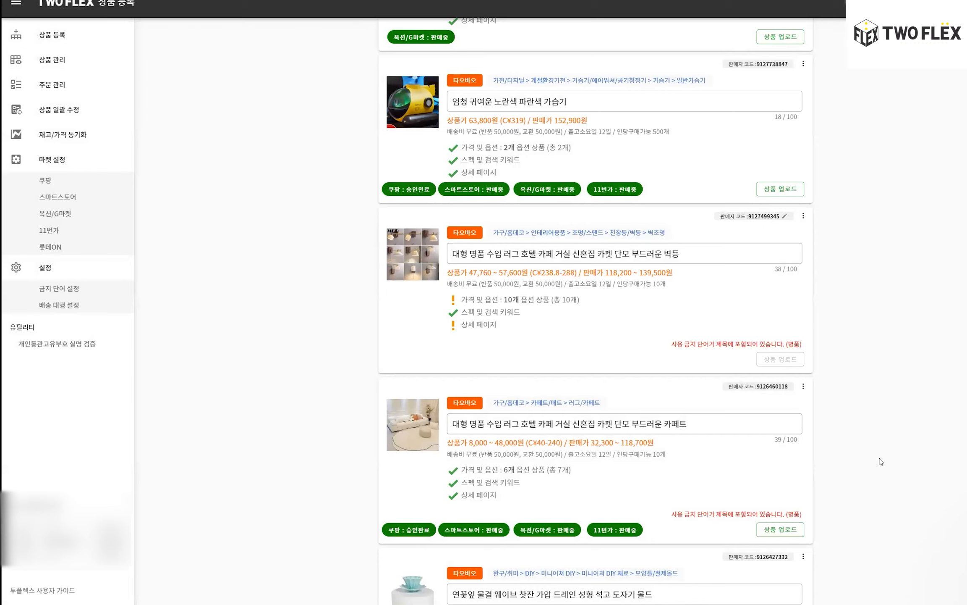
# Step: Open the rug's 상세 페이지 content and scroll down to the test-report images
pyautogui.click(481, 321)
pyautogui.scroll(-5, 501, 264)
pyautogui.scroll(3, 501, 260)
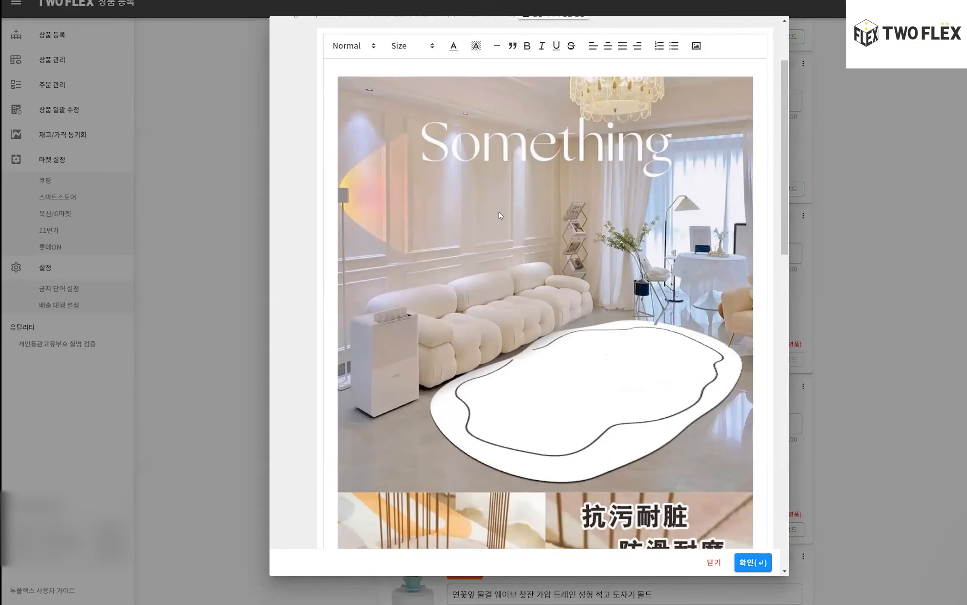
pyautogui.scroll(-3, 521, 271)
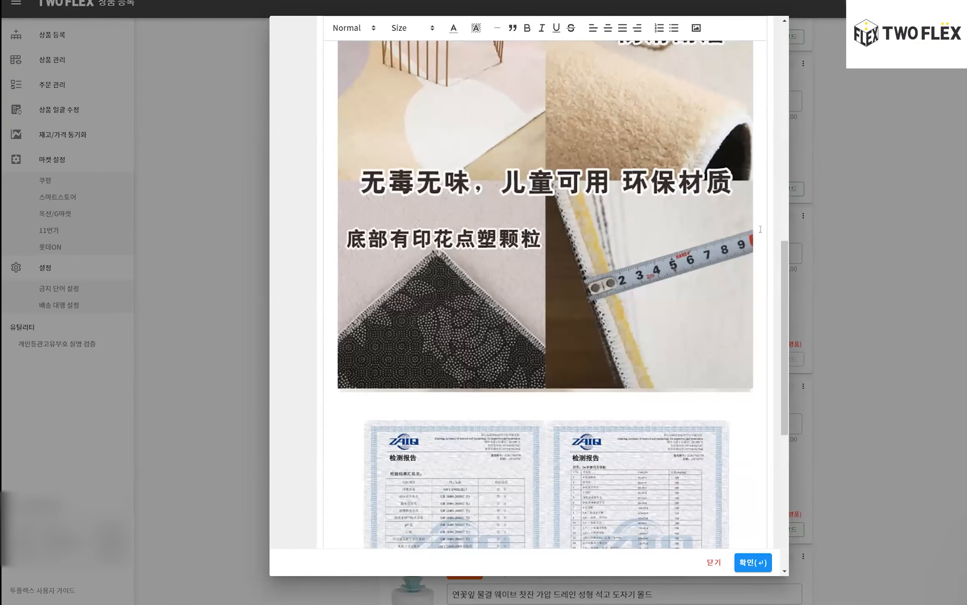
# Step: Close the rug's 상세 내용 editor and switch back to TwoFlex after reading the chat
pyautogui.click(718, 562)
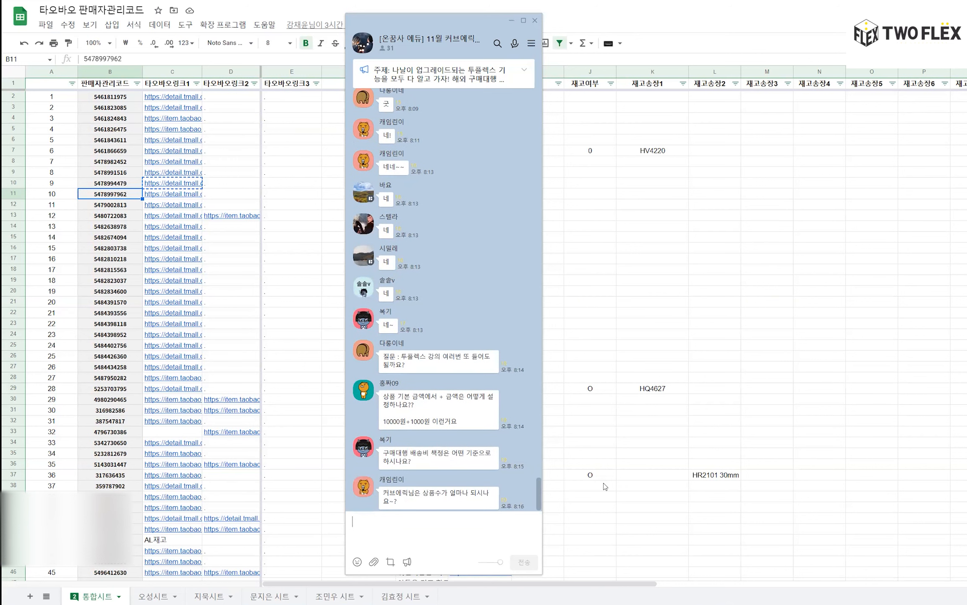
pyautogui.hotkey('alt', 'Tab')
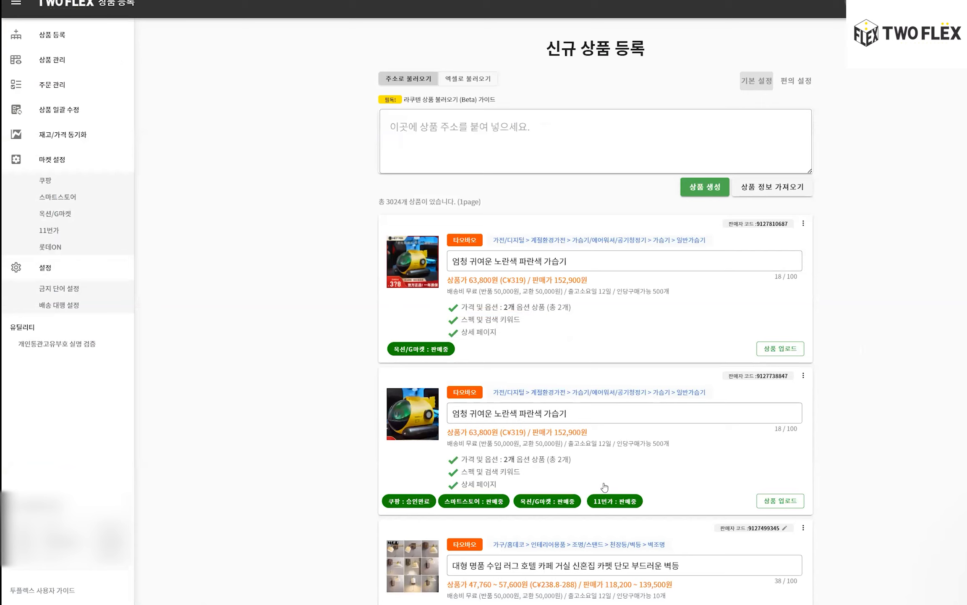
pyautogui.hotkey('alt', 'Tab')
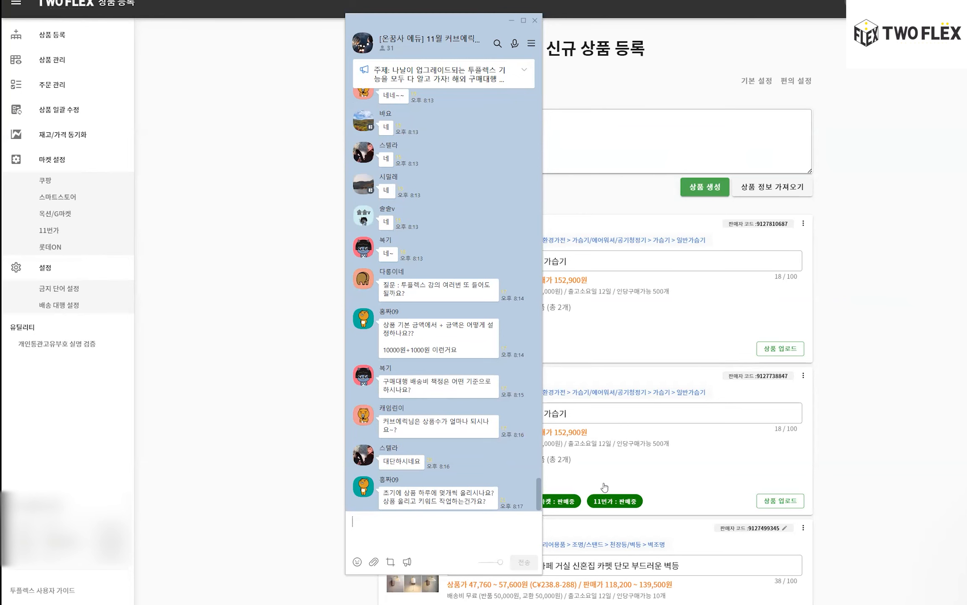
pyautogui.press('capslock')
pyautogui.press('Escape')
# Step: Delete the first card's Auction/Gmarket listing, then delete that duplicate humidifier product
pyautogui.scroll(-3, 592, 301)
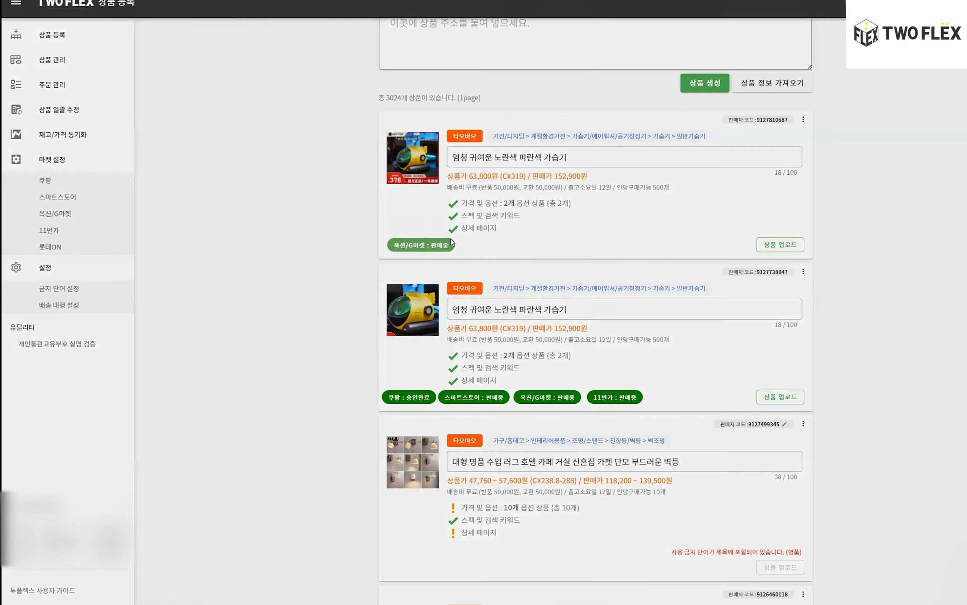
pyautogui.click(451, 244)
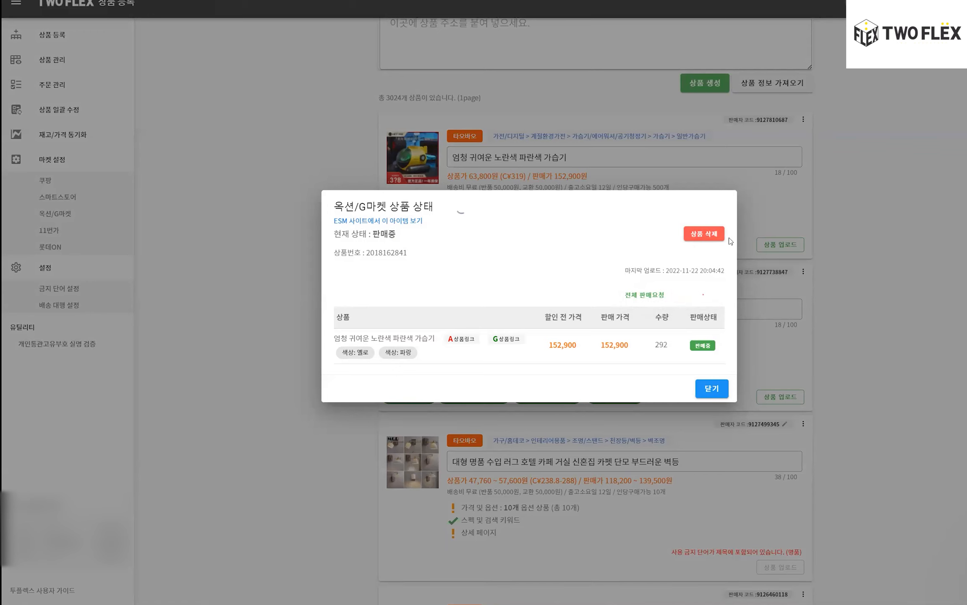
pyautogui.click(705, 234)
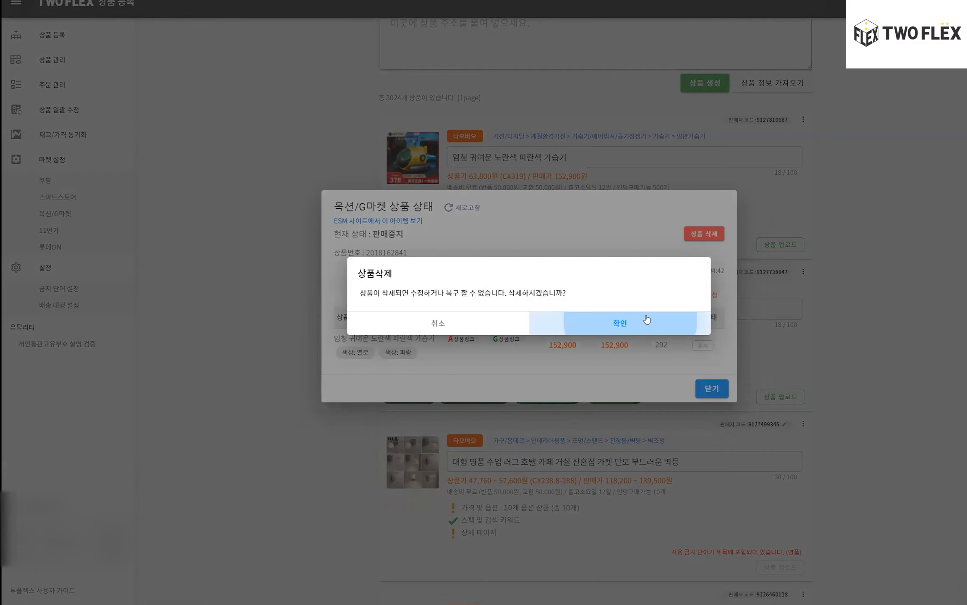
pyautogui.click(646, 320)
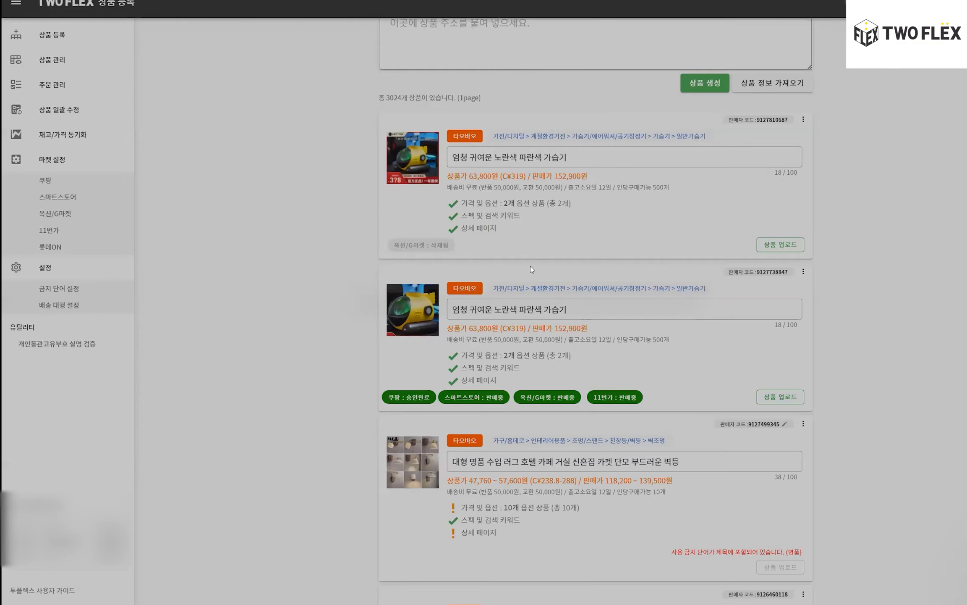
pyautogui.click(804, 119)
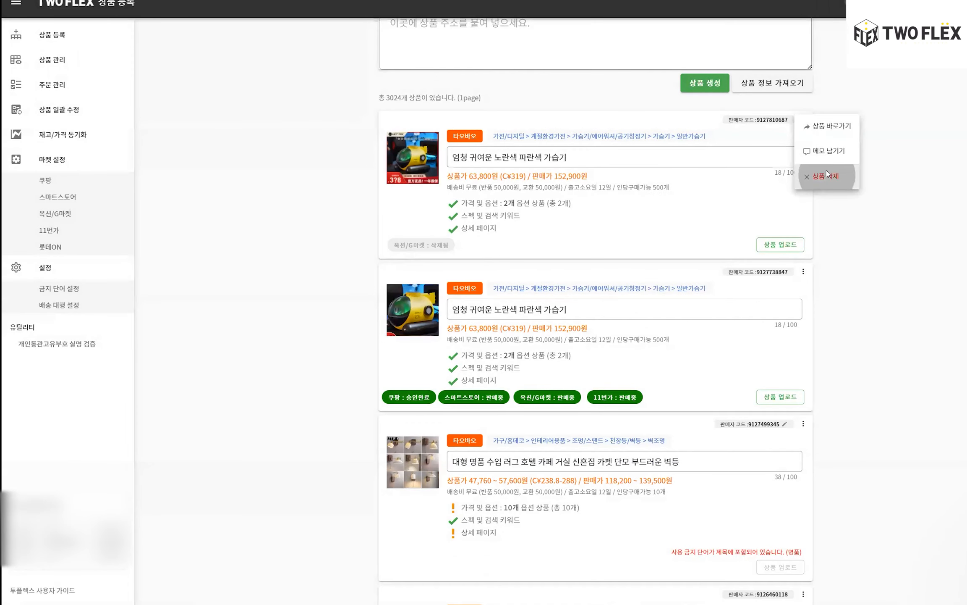
pyautogui.click(826, 175)
# Step: Suspend sales of all the humidifier's 11st options with 전체 중지요청
pyautogui.click(615, 244)
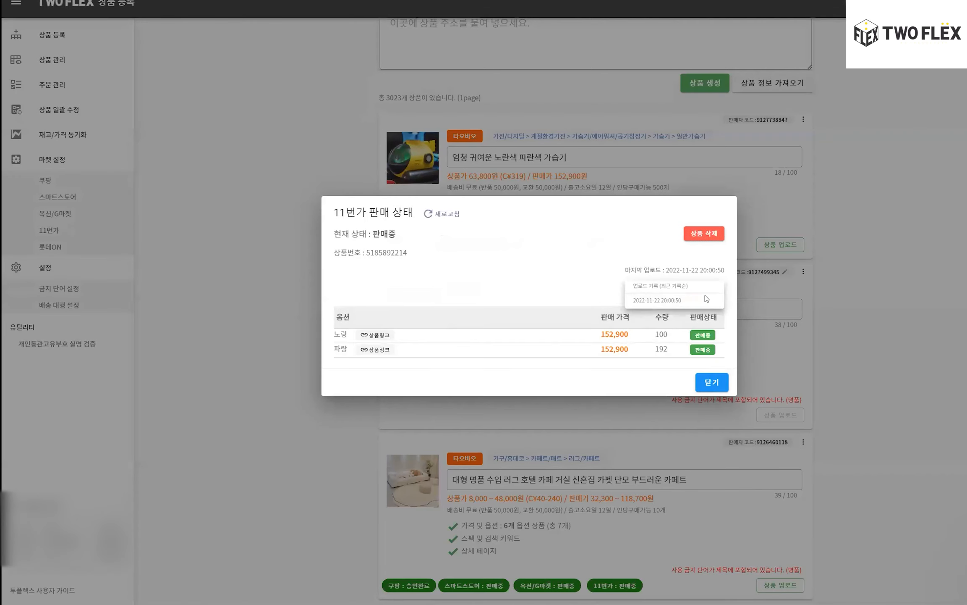
pyautogui.click(716, 299)
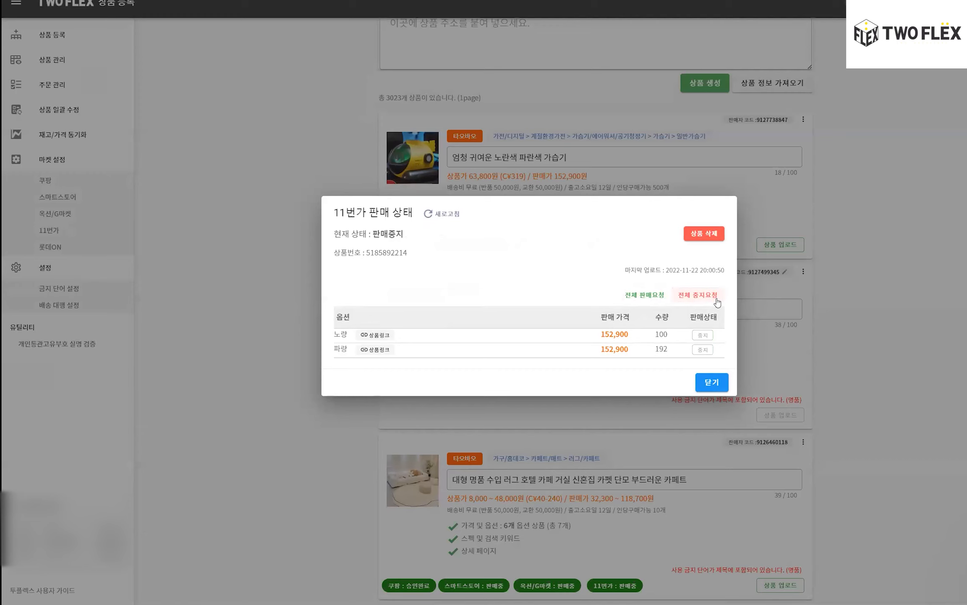
pyautogui.click(705, 378)
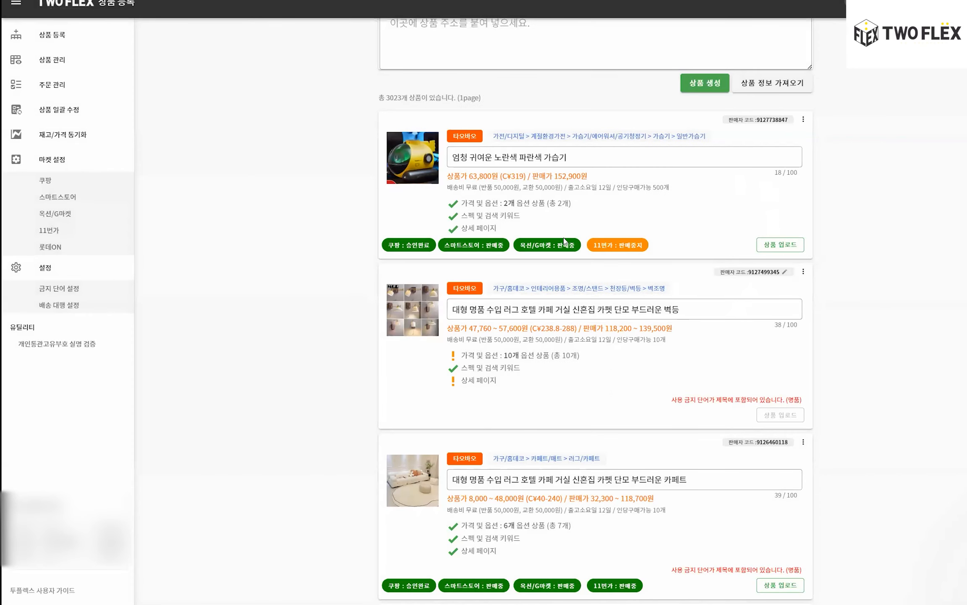
# Step: Delete the humidifier's Auction/Gmarket listing and view its Smart Store status
pyautogui.click(547, 244)
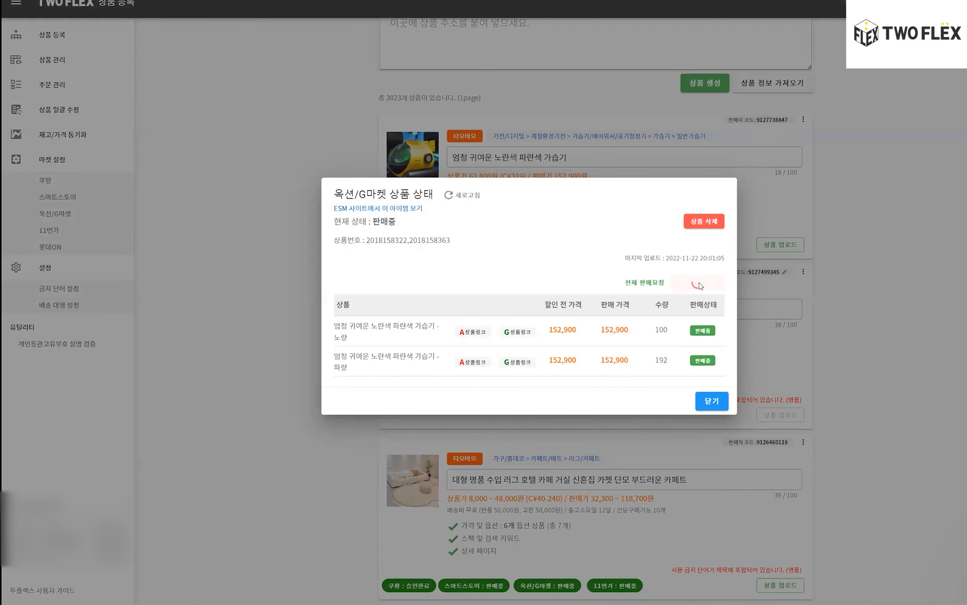
pyautogui.click(699, 222)
pyautogui.click(611, 324)
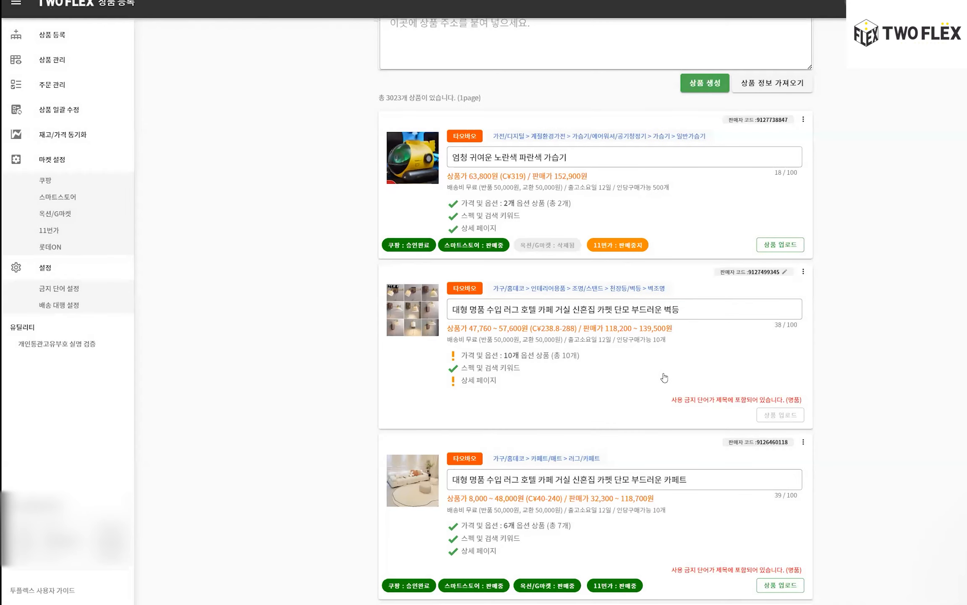
pyautogui.click(498, 244)
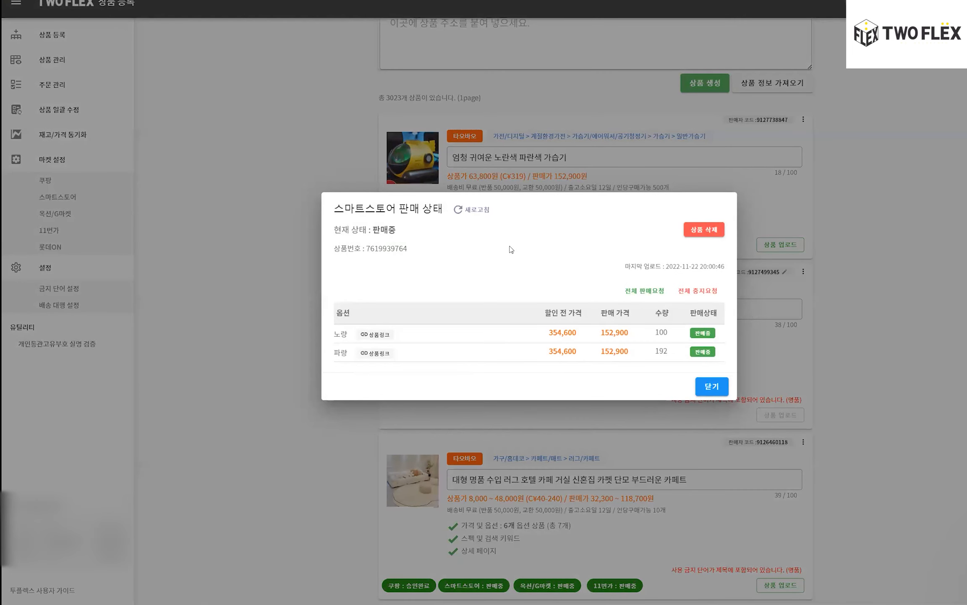
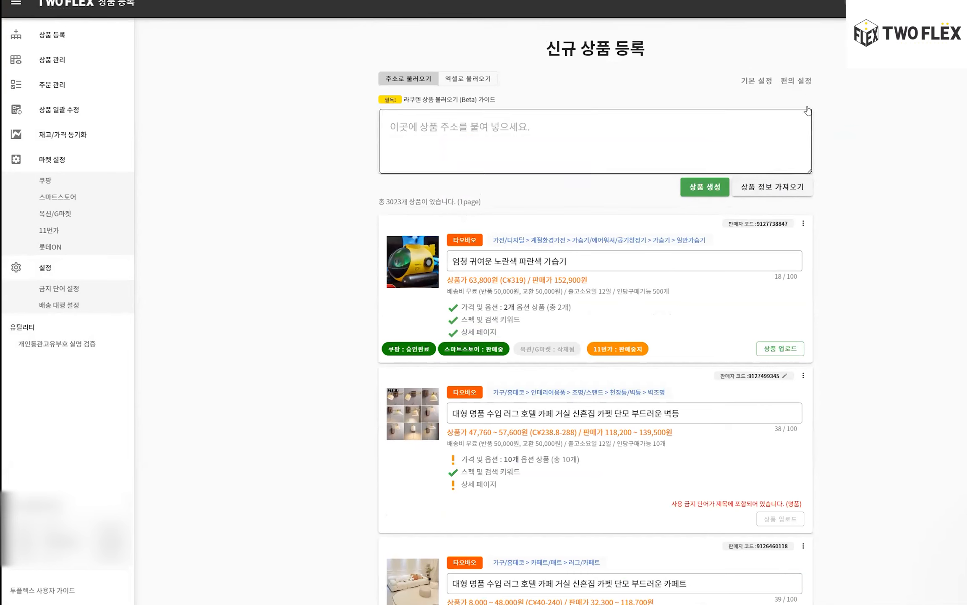
# Step: Start a custom product named 상품을적고 with brand and manufacturer 나이키 and a product URL
pyautogui.click(699, 190)
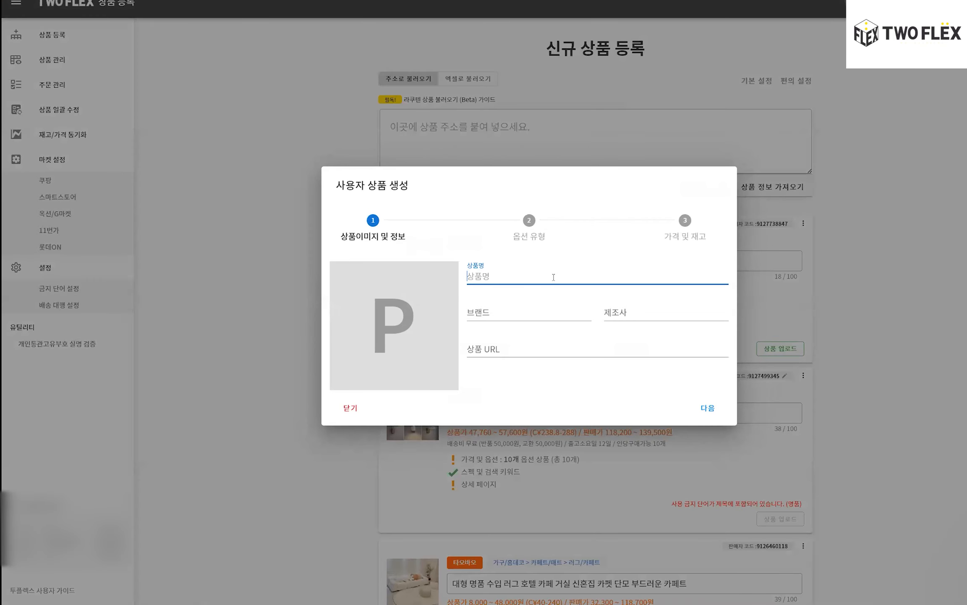
pyautogui.write('tkdydw')
pyautogui.hotkey('ctrl', 'a')
pyautogui.write('tk')
pyautogui.press('BackSpace')
pyautogui.press('BackSpace')
pyautogui.write('사ㅇ품을적고')
pyautogui.press('Tab')
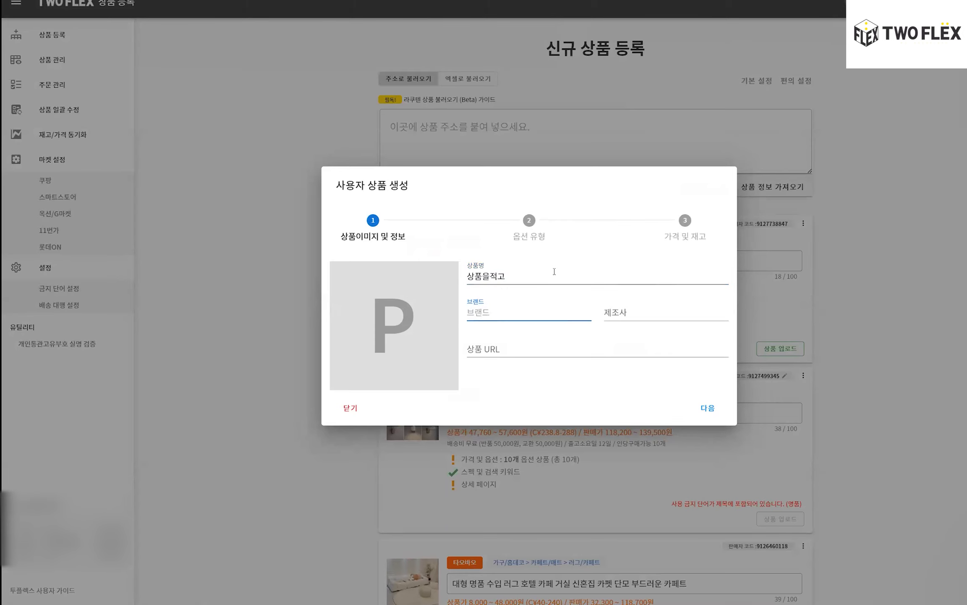
pyautogui.write('나이키')
pyautogui.press('Tab')
pyautogui.write('냥ㅣ키')
pyautogui.press('Tab')
pyautogui.hotkey('ctrl', 'v')
pyautogui.hotkey('ctrl', 'a')
pyautogui.write('dㅏㅁㅏ존')
# Step: Skip the product image, pass the option and price steps, and save the product
pyautogui.click(416, 303)
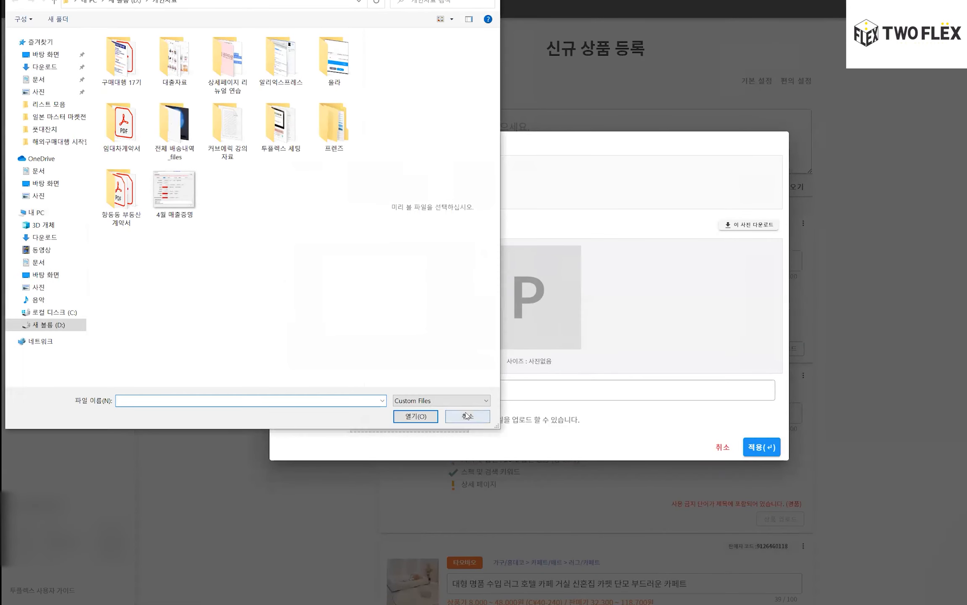
pyautogui.click(467, 416)
pyautogui.click(722, 448)
pyautogui.press('capslock')
pyautogui.press('capslock')
pyautogui.click(708, 381)
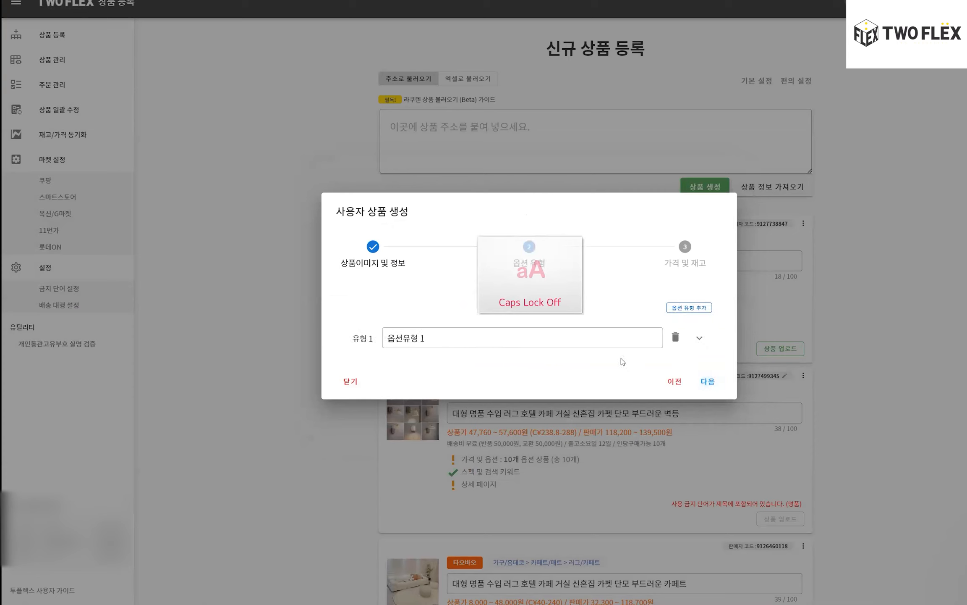
pyautogui.click(583, 343)
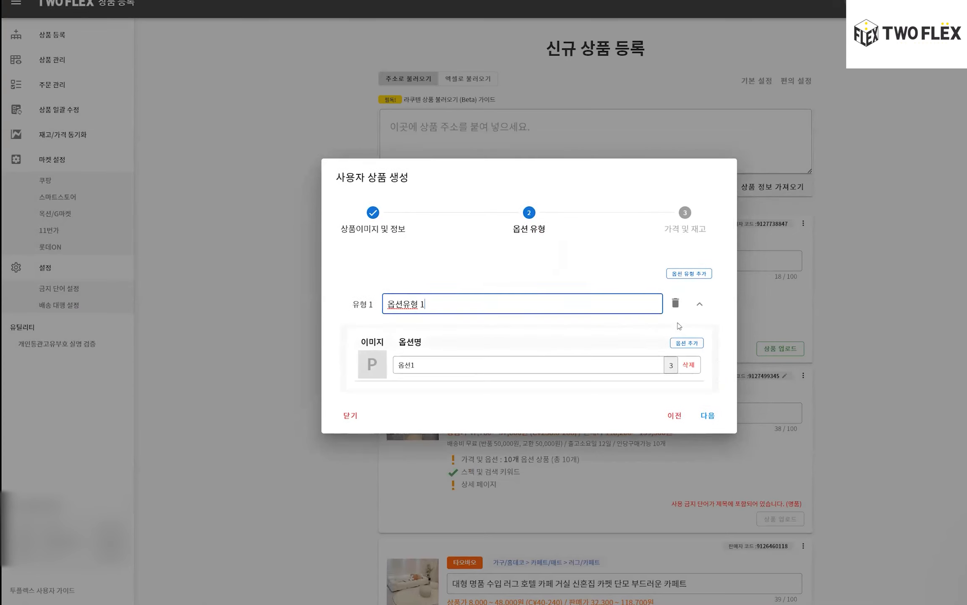
pyautogui.click(705, 415)
pyautogui.click(709, 457)
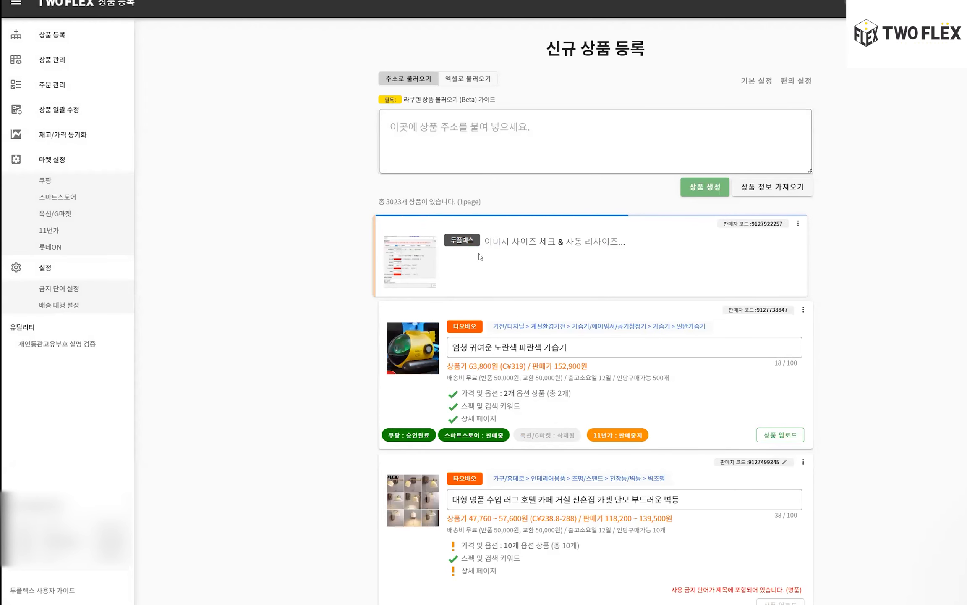
pyautogui.press('capslock')
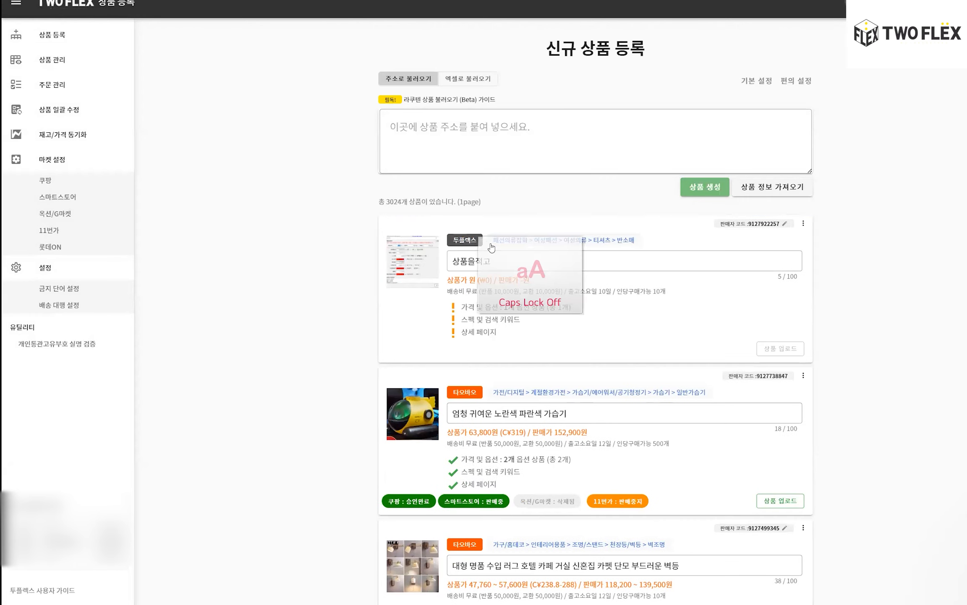
pyautogui.click(485, 265)
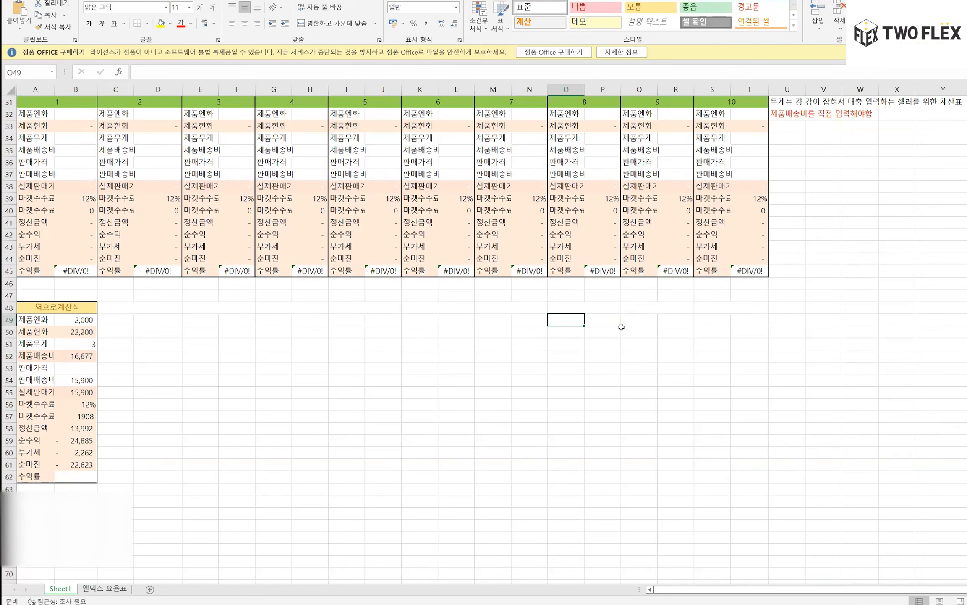
# Step: Enter the labels 해당나라돈, 우리나라돈, 제품무게 and 제품배송비 down column P from P51
pyautogui.press('Down')
pyautogui.press('Right')
pyautogui.write('goekd')
pyautogui.hotkey('ctrl', 'a')
pyautogui.write('해당나라돈')
pyautogui.press('Return')
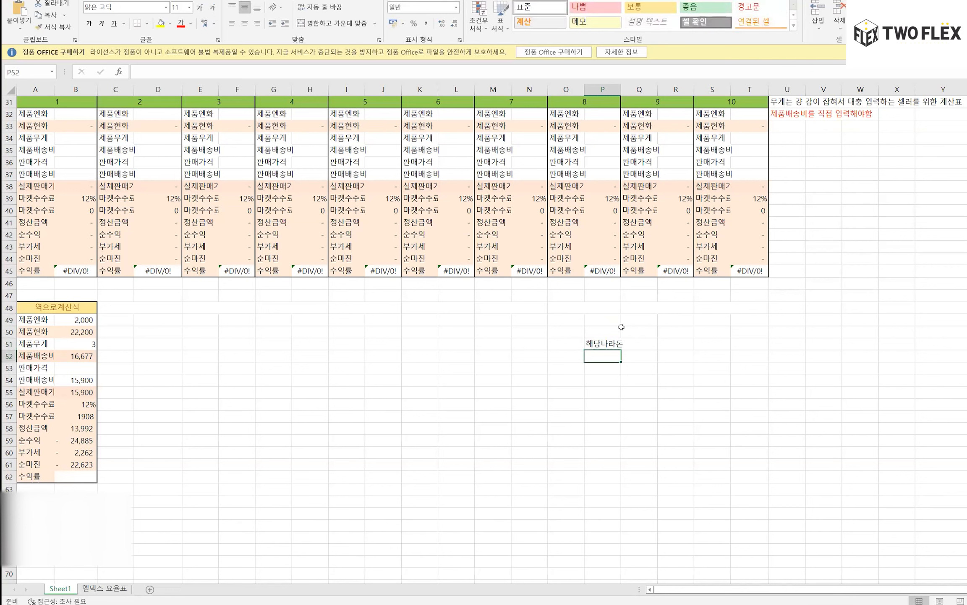
pyautogui.write('우리나라돈')
pyautogui.press('Return')
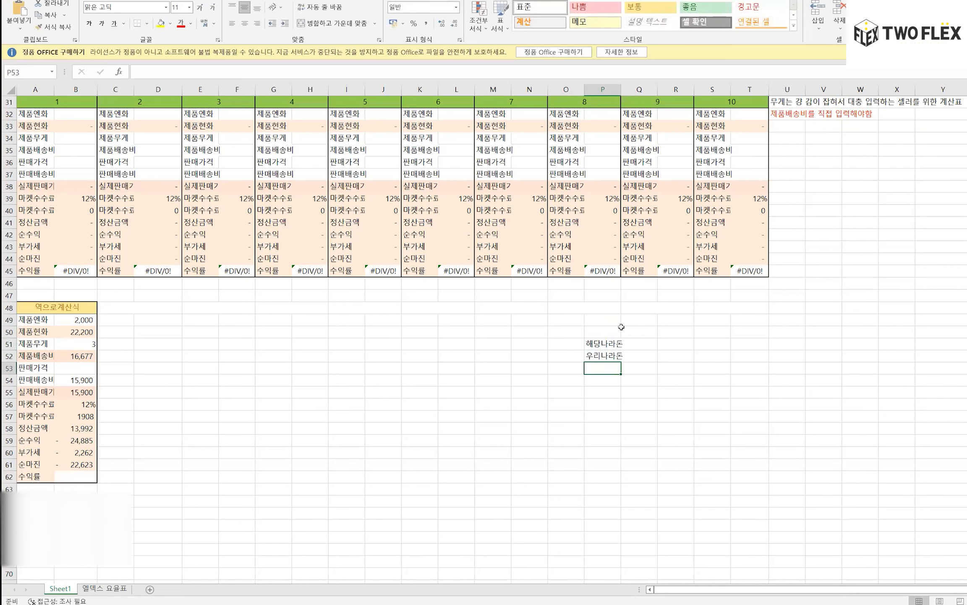
pyautogui.write('제품무게')
pyautogui.press('Return')
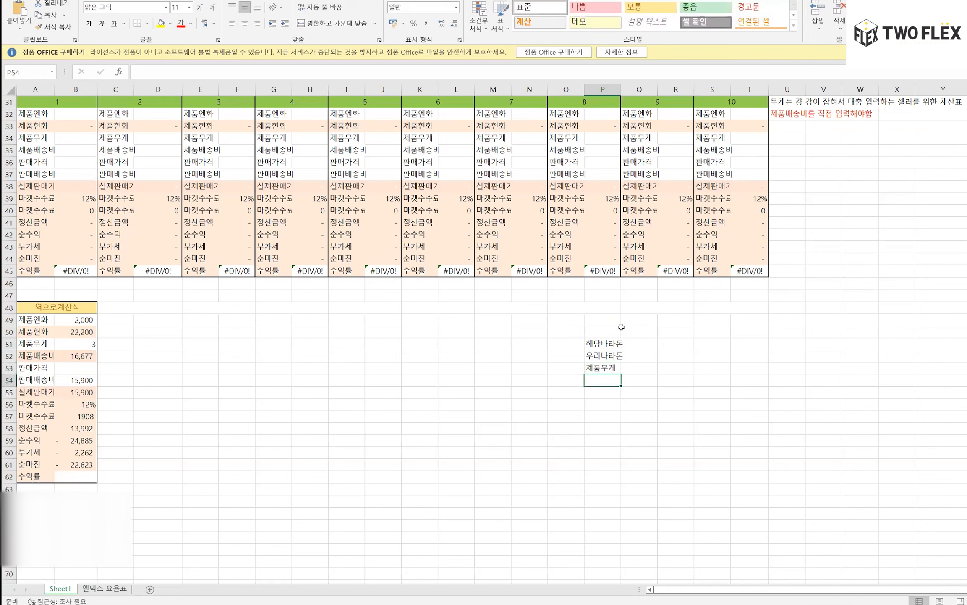
pyautogui.write('제품배송비')
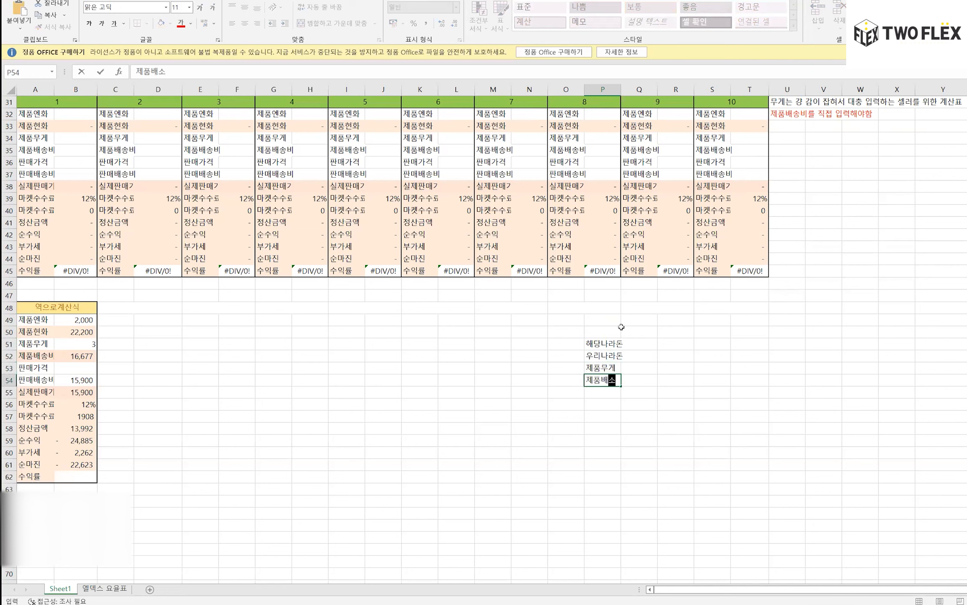
pyautogui.press('Left')
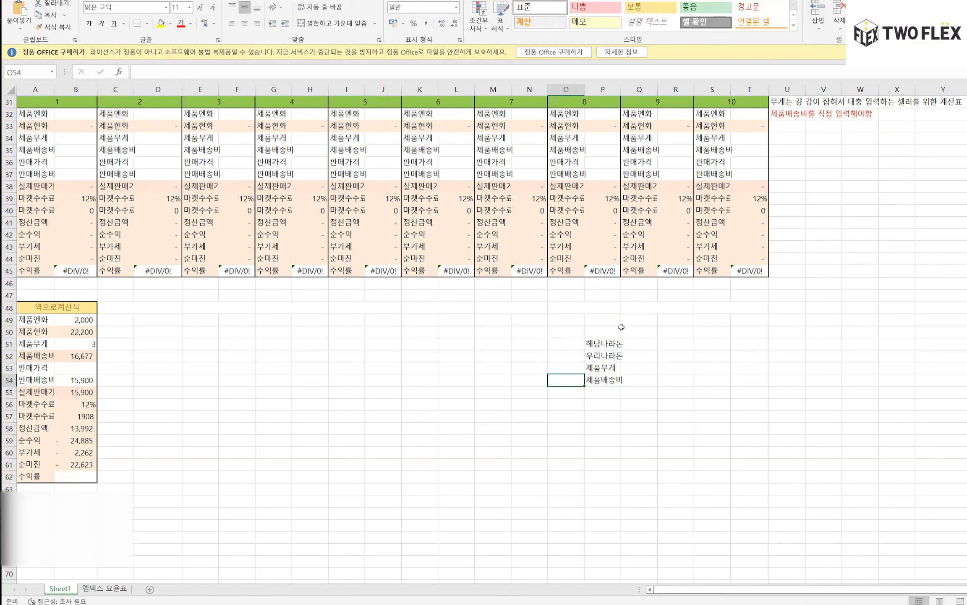
# Step: Add the note '배대지에 쓰는돈' in M54 beside the 제품배송비 label
pyautogui.write('실제 낵')
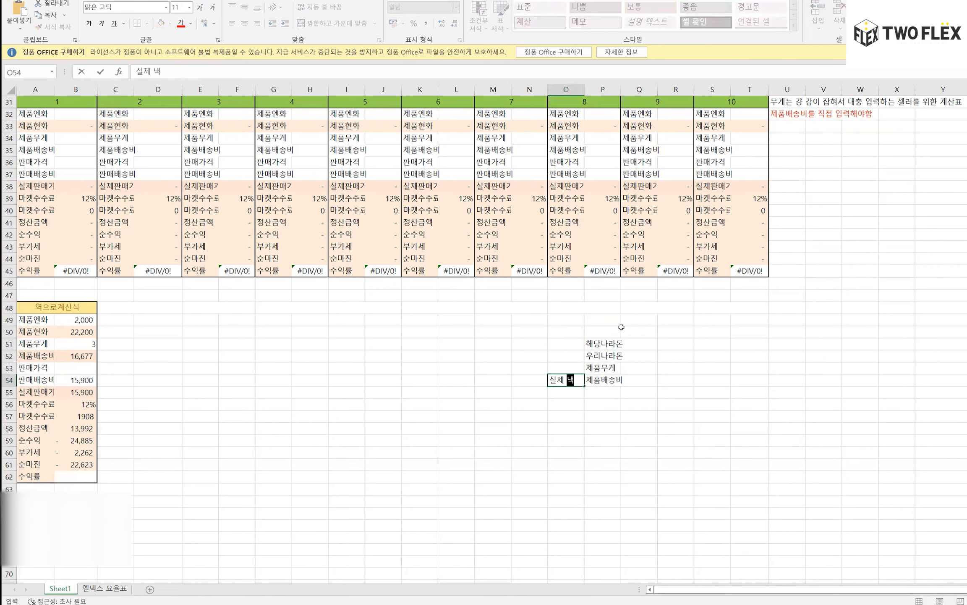
pyautogui.press('Escape')
pyautogui.press('Left')
pyautogui.write('내가 ㅐㅅㅂ')
pyautogui.press('BackSpace')
pyautogui.press('BackSpace')
pyautogui.press('BackSpace')
pyautogui.write('배대지에 ㅆ')
pyautogui.write('ㅡ는돈')
pyautogui.press('Left')
pyautogui.press('Right')
pyautogui.hotkey('ctrl', 'x')
pyautogui.press('Left')
pyautogui.hotkey('ctrl', 'v')
pyautogui.press('Right')
pyautogui.press('Right')
pyautogui.press('Right')
pyautogui.press('Down')
# Step: Add labels 실제판매가 and 판매배송비 in P55:P56 with explanatory notes in M55:M56
pyautogui.write('실제판매가')
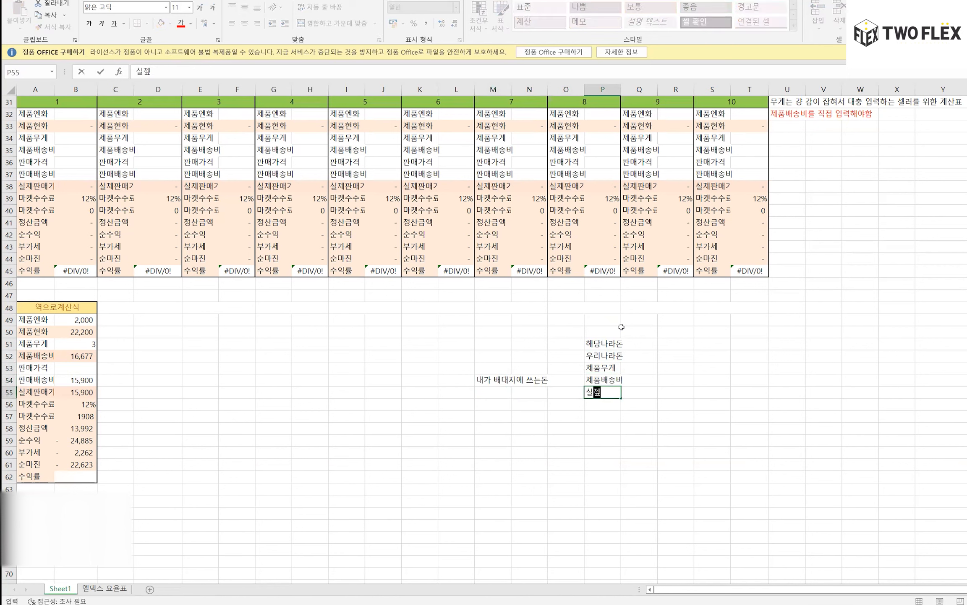
pyautogui.press('Left')
pyautogui.press('Left')
pyautogui.press('Left')
pyautogui.write('내가 ')
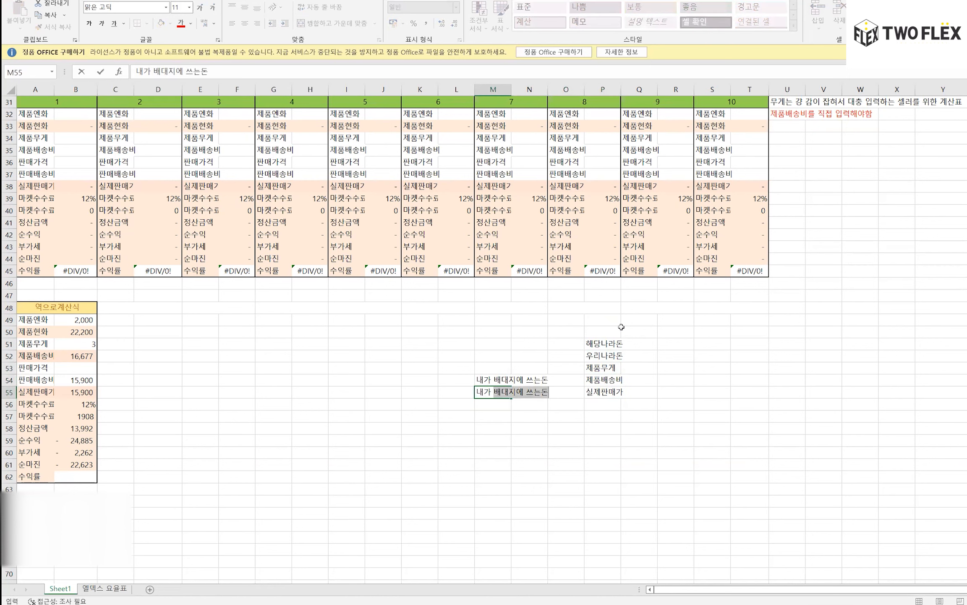
pyautogui.write('마켓에 판매한는 ')
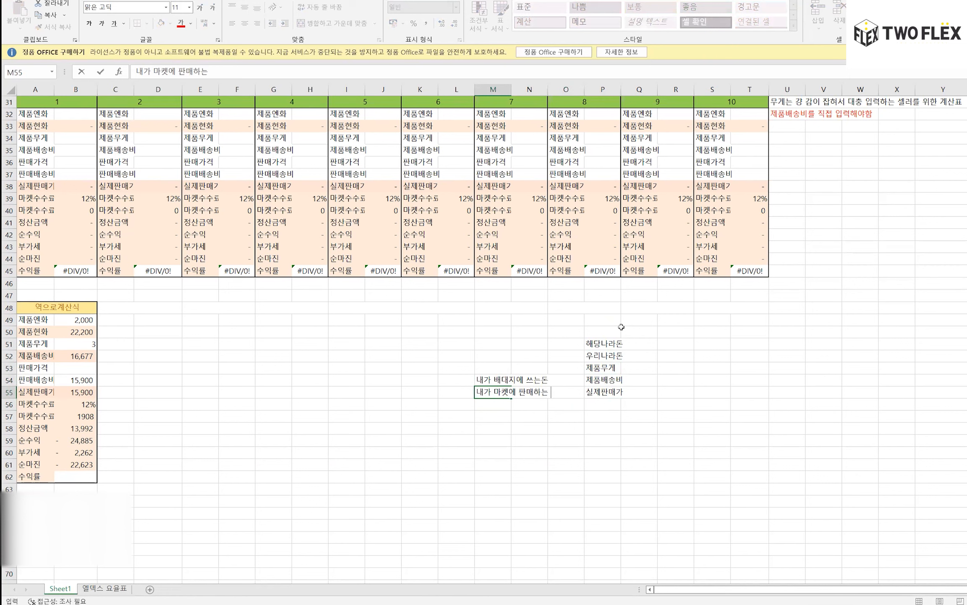
pyautogui.write('금액')
pyautogui.press('Return')
pyautogui.press('Right')
pyautogui.press('Right')
pyautogui.press('Right')
pyautogui.write('판매배송비')
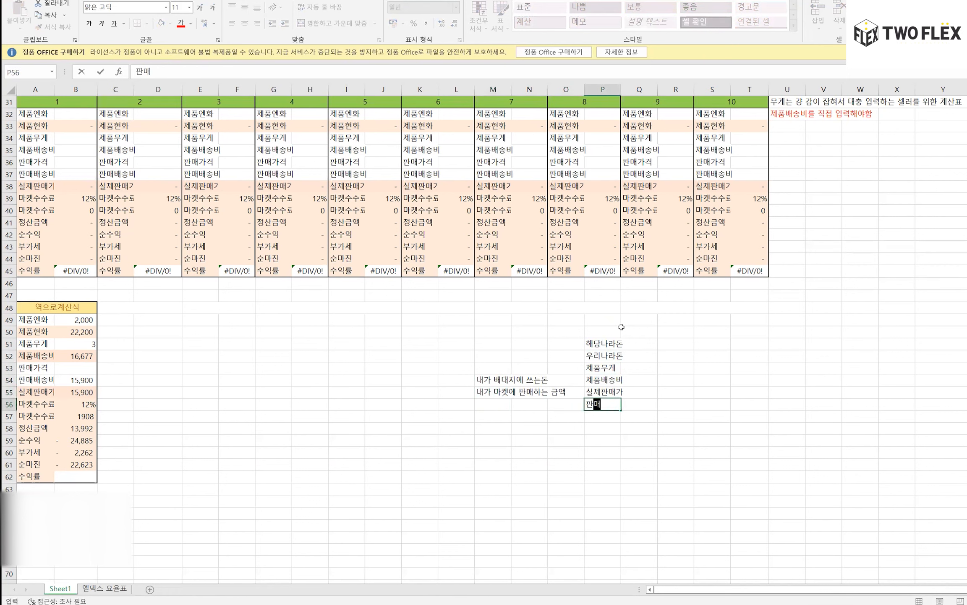
pyautogui.press('Return')
pyautogui.press('Up')
pyautogui.press('Up')
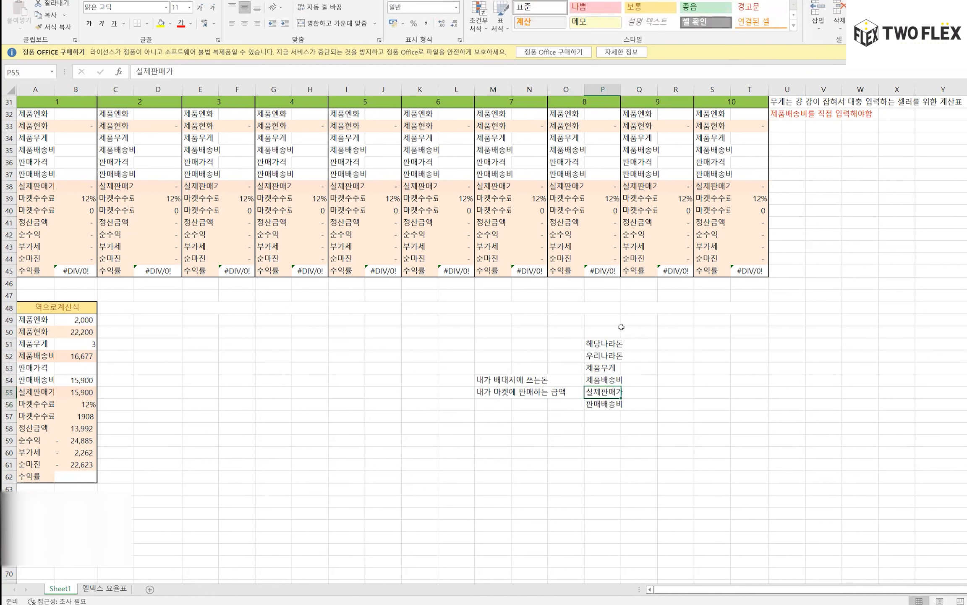
pyautogui.press('Down')
pyautogui.press('Left')
pyautogui.press('Left')
pyautogui.press('Left')
pyautogui.write('내가 ㄱ')
pyautogui.write('고객에게 받는 배송비')
pyautogui.press('Return')
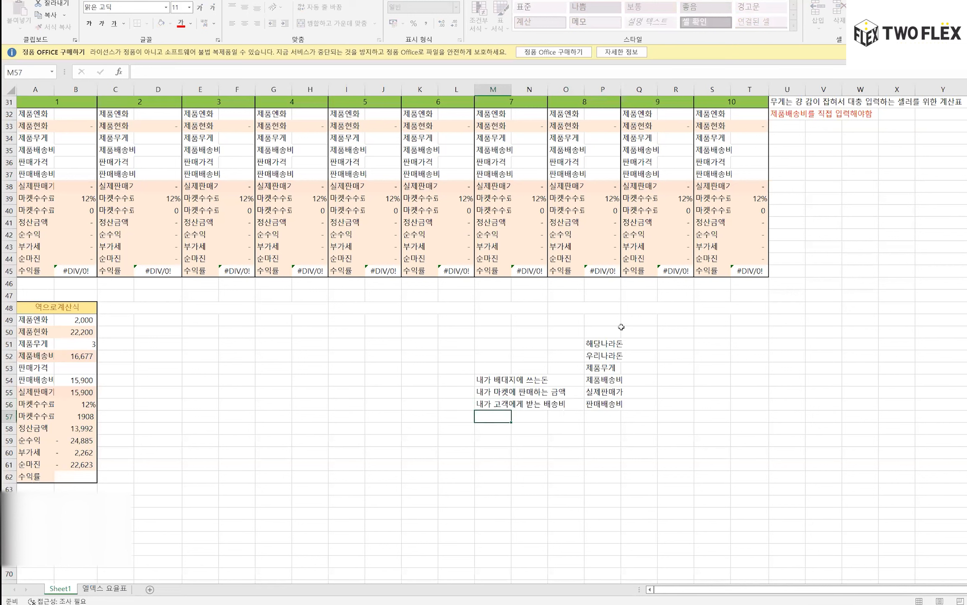
# Step: Add the 마켓수수료 label in P57 and a matching note in M57
pyautogui.press('Right')
pyautogui.press('Right')
pyautogui.press('Right')
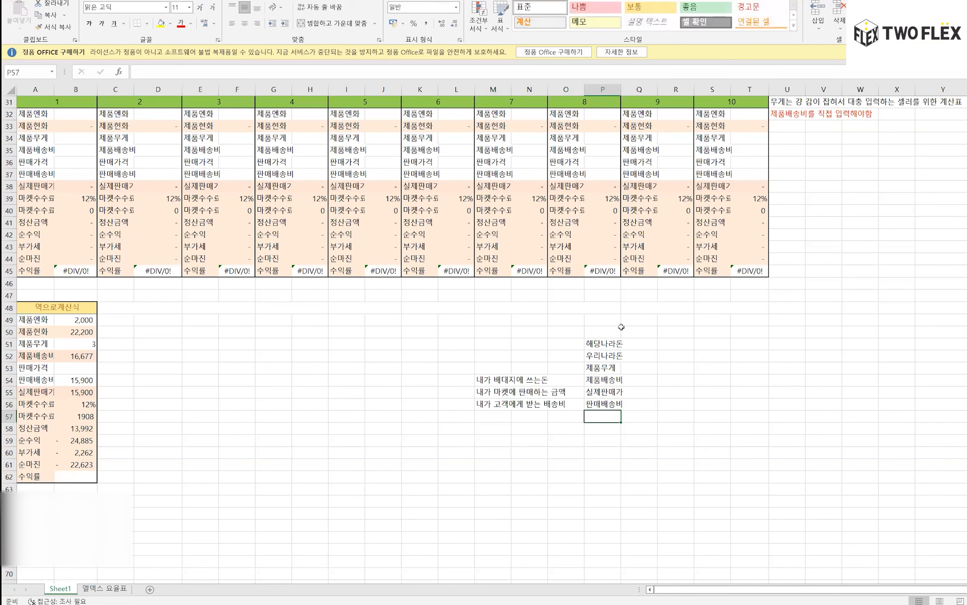
pyautogui.write('마켓수수료')
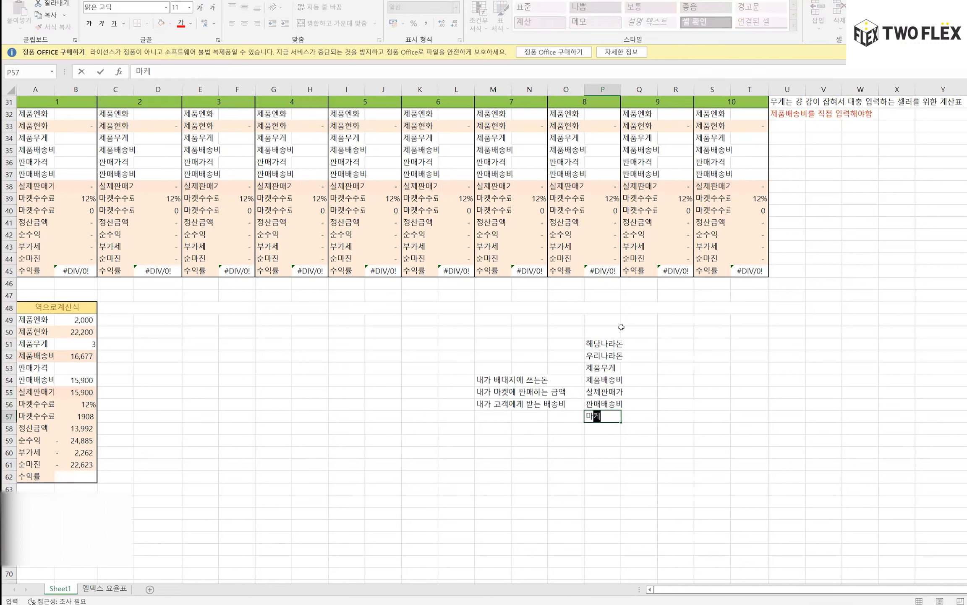
pyautogui.press('Left')
pyautogui.press('Left')
pyautogui.press('Left')
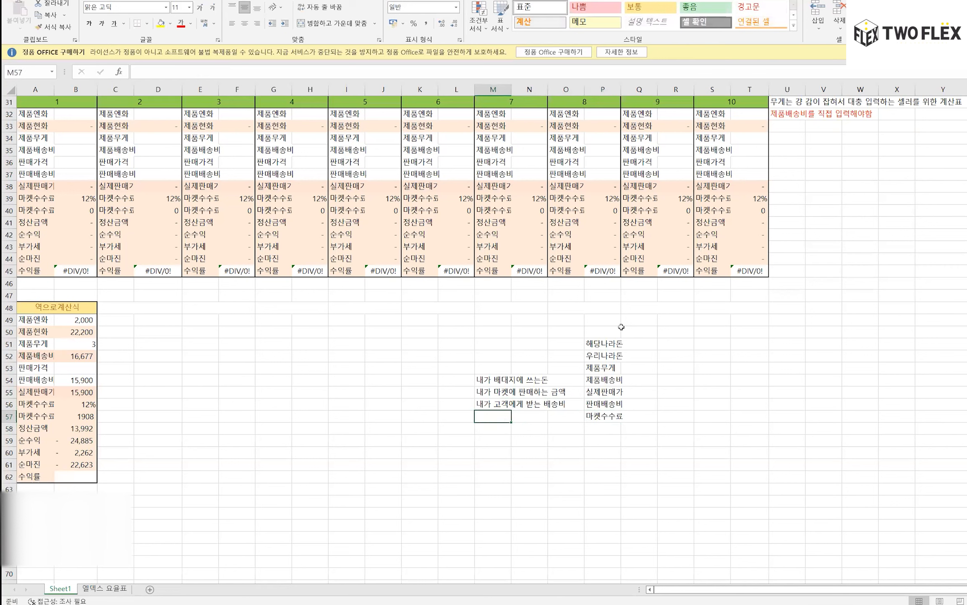
pyautogui.write('마켓수수료')
pyautogui.press('Return')
pyautogui.press('Up')
pyautogui.press('Right')
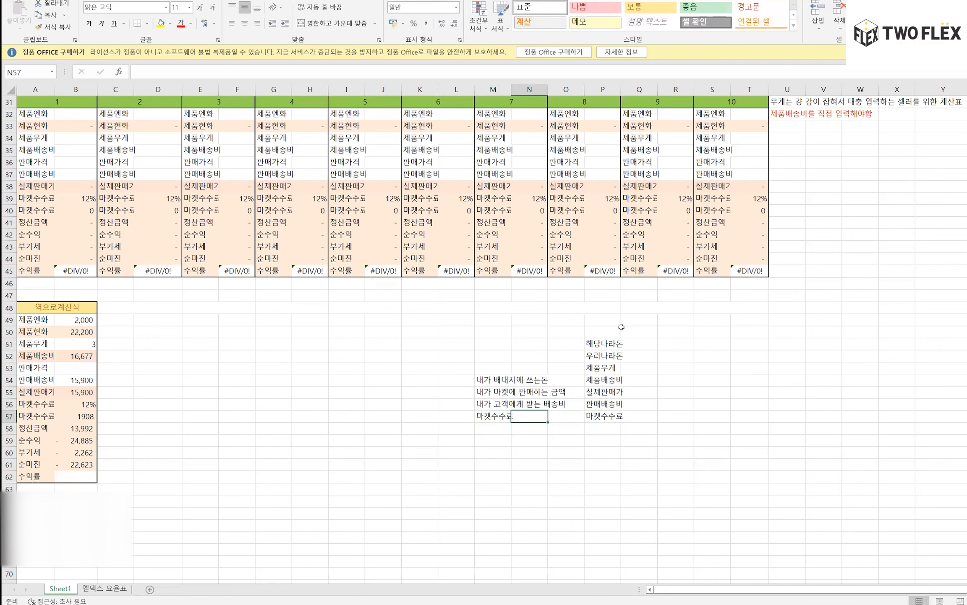
# Step: Set the market fee rate in Q57 to 12%
pyautogui.press('Right')
pyautogui.press('Right')
pyautogui.press('Right')
pyautogui.write('12%')
pyautogui.press('Return')
pyautogui.press('Up')
pyautogui.press('Right')
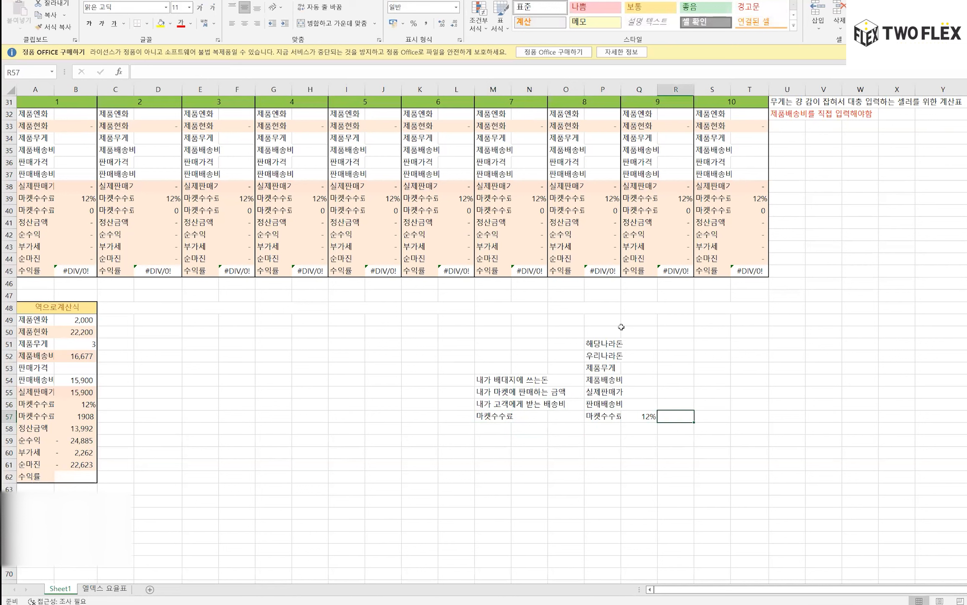
pyautogui.press('Left')
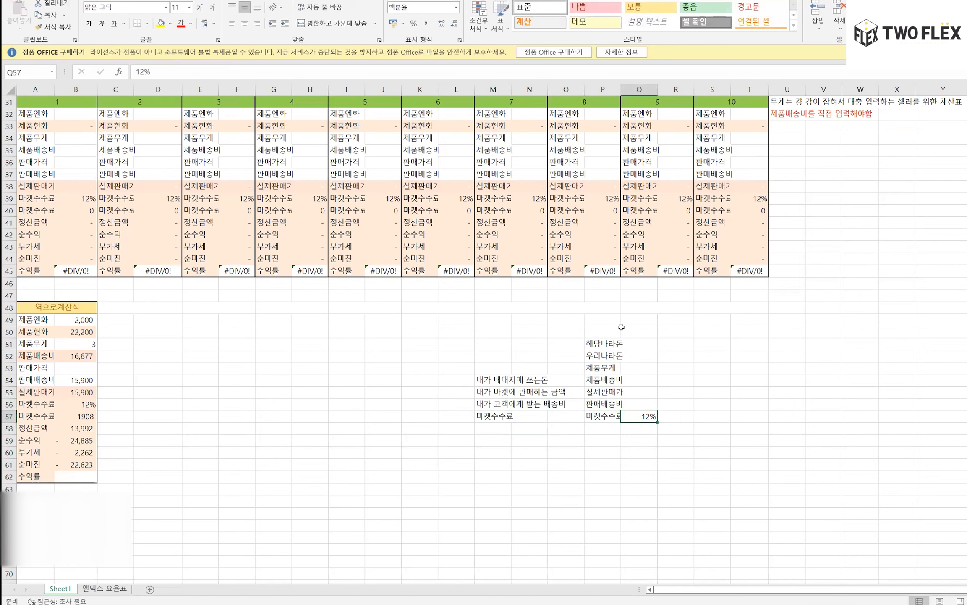
pyautogui.write('6%')
pyautogui.press('Return')
pyautogui.press('Up')
pyautogui.write('12%')
pyautogui.press('Return')
# Step: Type the labels 정산금액, 순수익 and 수익률 into M58:M60
pyautogui.press('Left')
pyautogui.press('Left')
pyautogui.press('Left')
pyautogui.press('Left')
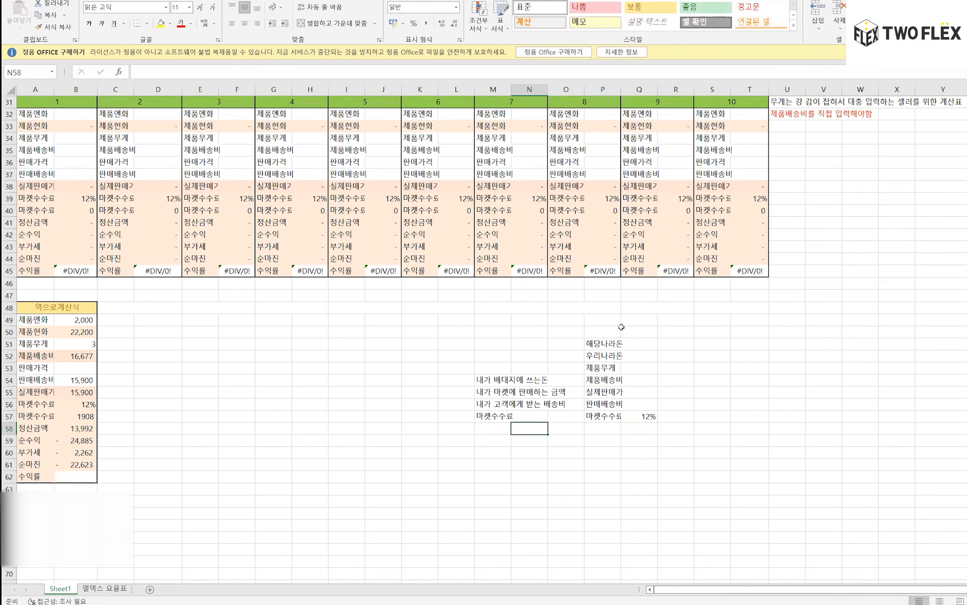
pyautogui.write('정ㅅ')
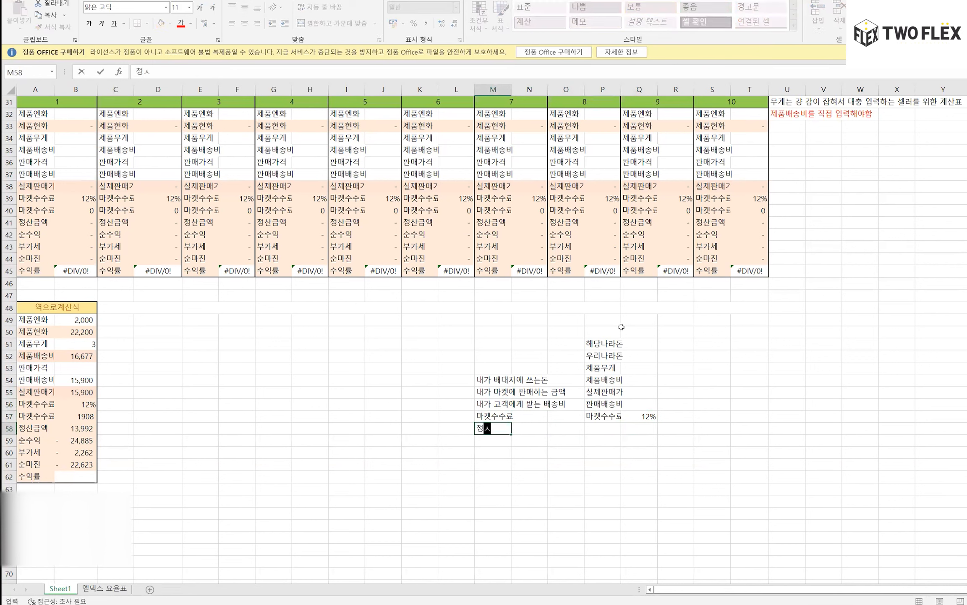
pyautogui.write('금액')
pyautogui.press('Return')
pyautogui.press('Up')
pyautogui.press('Right')
pyautogui.press('Right')
pyautogui.press('Right')
pyautogui.press('Left')
pyautogui.press('Left')
pyautogui.press('Left')
pyautogui.press('Down')
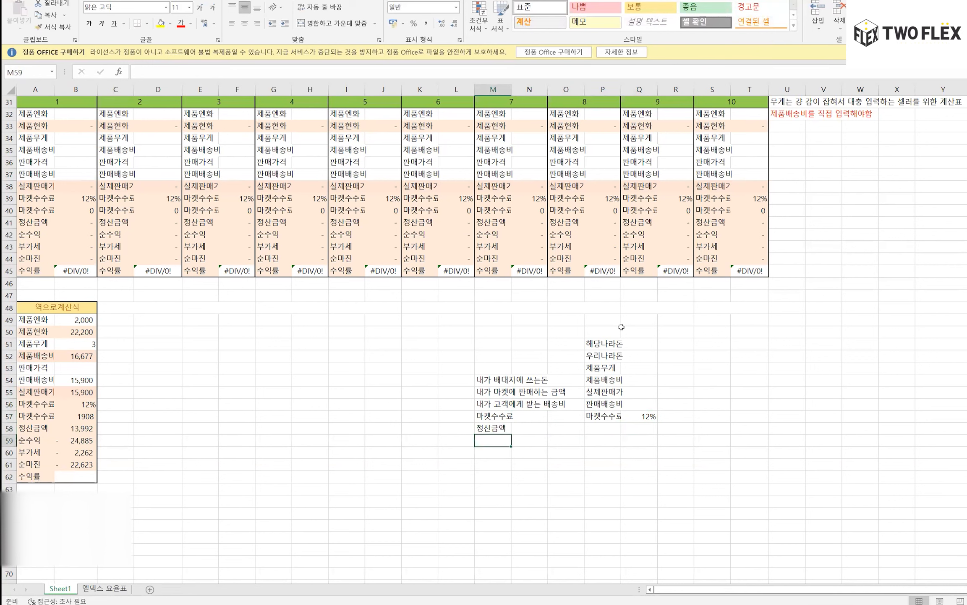
pyautogui.write('ㅅㅜㄴ수익')
pyautogui.press('Return')
pyautogui.write('수익ㄹㅠㄹ')
pyautogui.press('Return')
# Step: Copy the three labels into P58:P60 and select the right-hand list P51:P60
pyautogui.press('Up')
pyautogui.press('Up')
pyautogui.press('Up')
pyautogui.hotkey('shift', 'Down')
pyautogui.hotkey('shift', 'Down')
pyautogui.hotkey('ctrl', 'c')
pyautogui.press('Right')
pyautogui.press('Right')
pyautogui.press('Right')
pyautogui.hotkey('ctrl', 'v')
pyautogui.hotkey('ctrl', 'Up')
pyautogui.hotkey('ctrl', 'shift', 'Down')
pyautogui.hotkey('shift', 'Down')
pyautogui.hotkey('shift', 'Up')
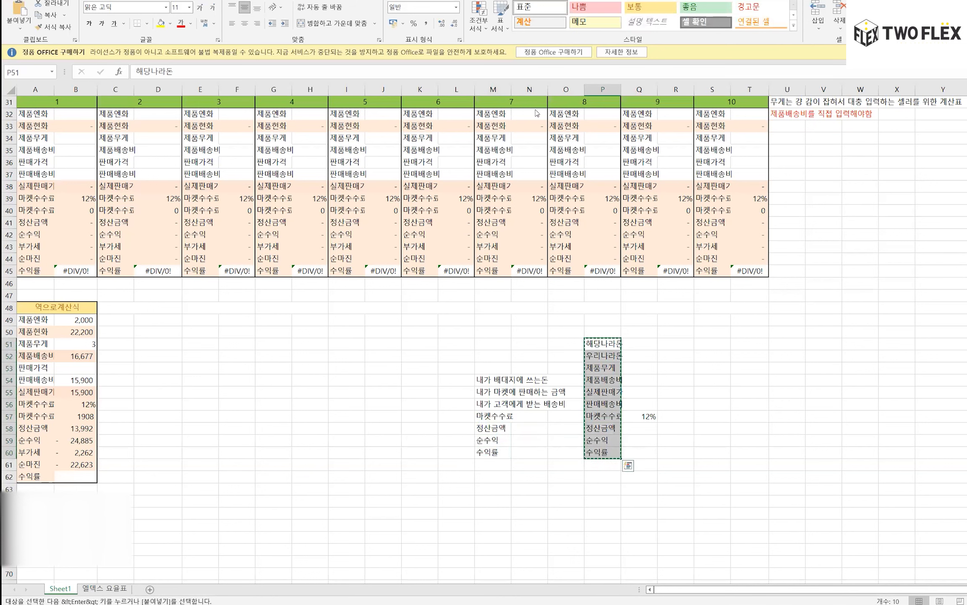
pyautogui.press('super+Tab')
pyautogui.hotkey('alt', 'Tab')
pyautogui.hotkey('ctrl', 'v')
# Step: Enter 456 in Q51 and the formula =Q51*2 in Q52
pyautogui.click(651, 346)
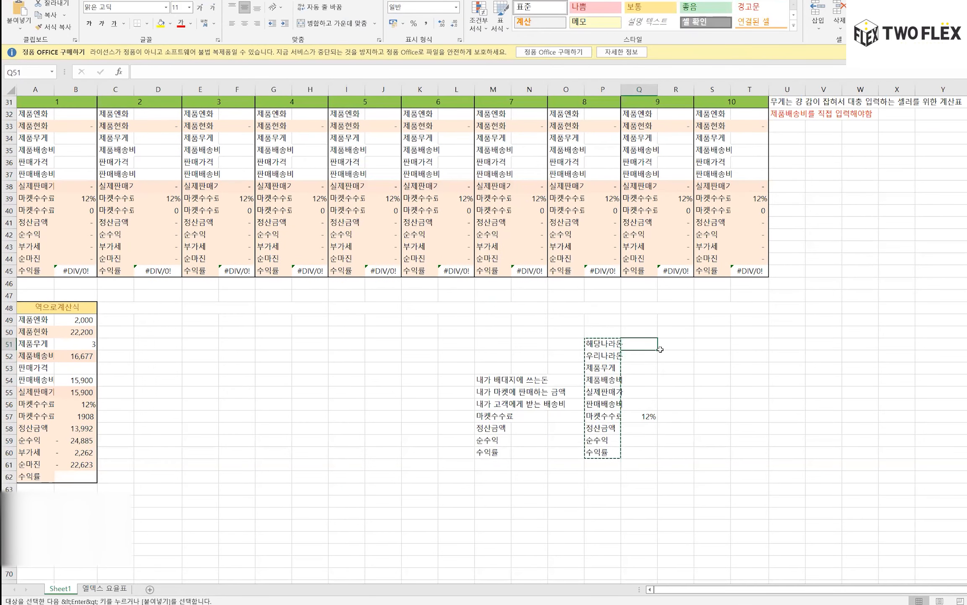
pyautogui.write('200')
pyautogui.press('Return')
pyautogui.press('Up')
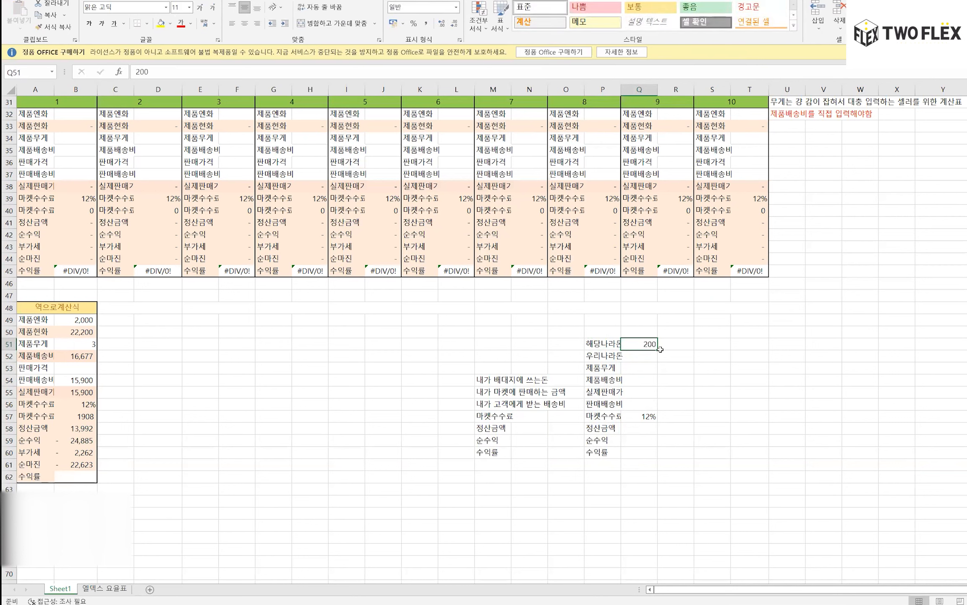
pyautogui.write('45')
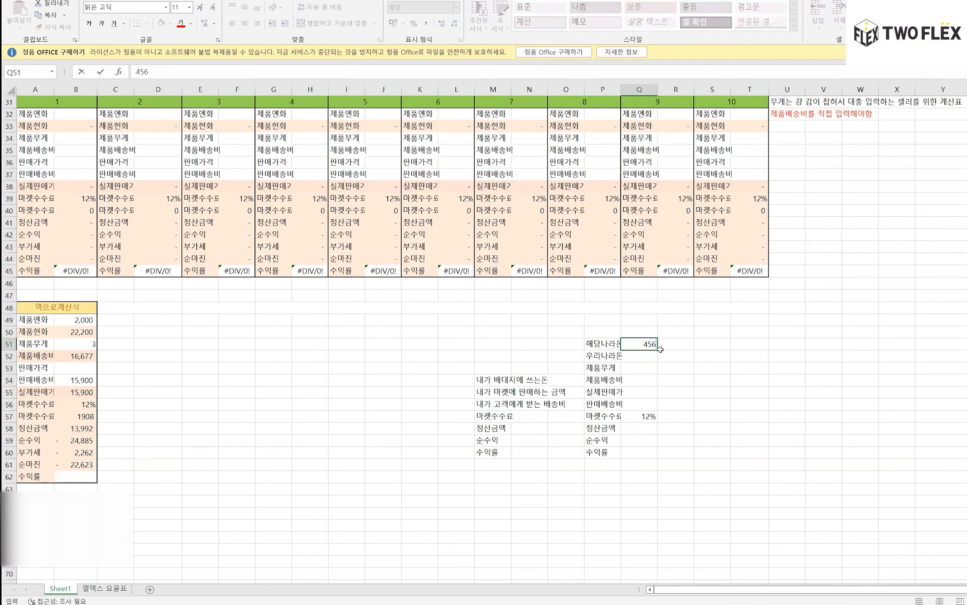
pyautogui.write('6')
pyautogui.press('Return')
pyautogui.write('=')
pyautogui.click(647, 342)
pyautogui.write('*2')
pyautogui.press('Return')
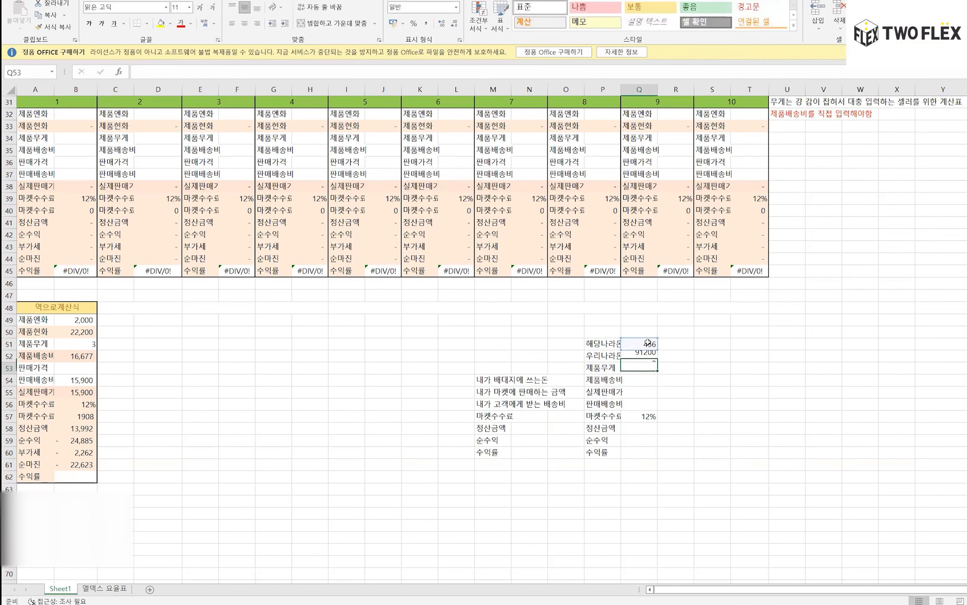
# Step: Set the product weight in Q53 to 5
pyautogui.write('2')
pyautogui.press('Return')
pyautogui.press('Up')
pyautogui.write('4')
pyautogui.press('Return')
pyautogui.press('Up')
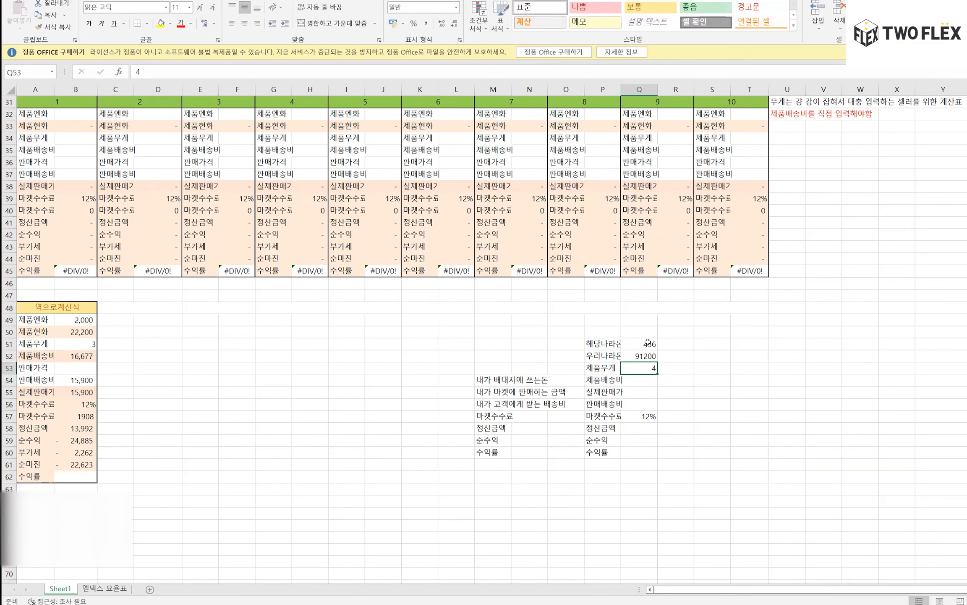
pyautogui.write('5')
pyautogui.press('Return')
pyautogui.press('Up')
pyautogui.press('Return')
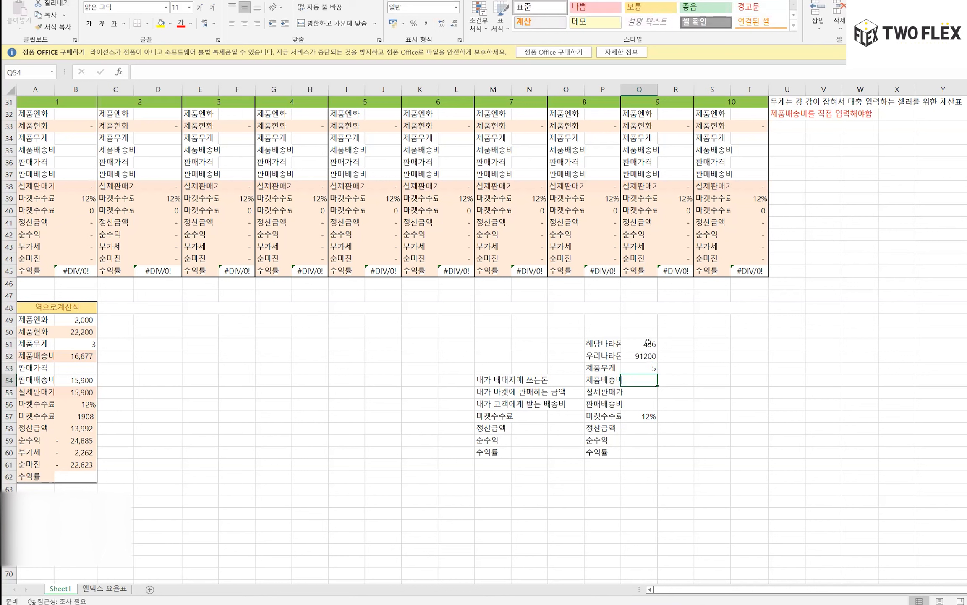
# Step: Enter shipping cost 10000, selling price 45000 and customer shipping fee 0
pyautogui.write('1')
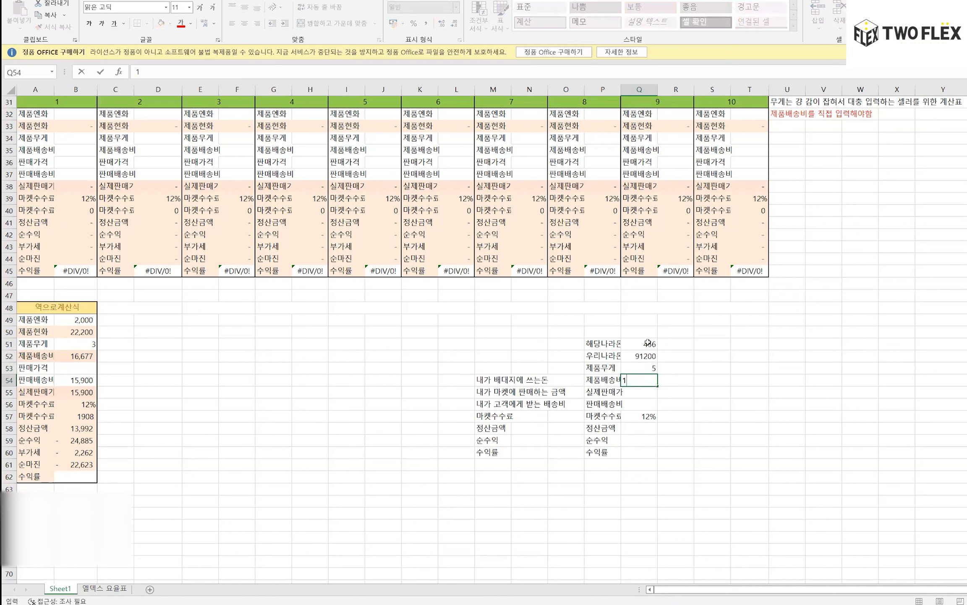
pyautogui.write('0000')
pyautogui.press('Return')
pyautogui.press('Up')
pyautogui.press('Down')
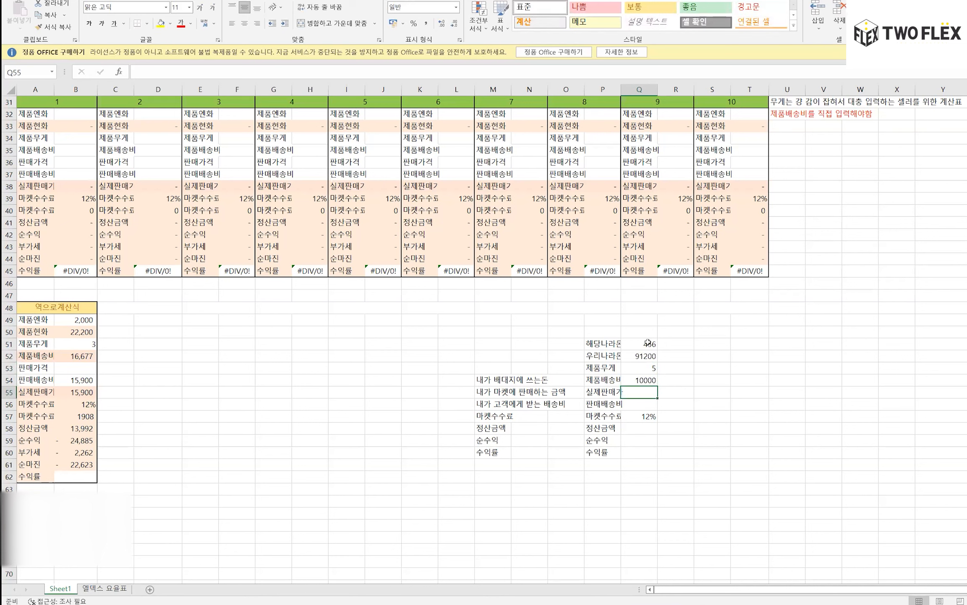
pyautogui.write('45000')
pyautogui.press('Return')
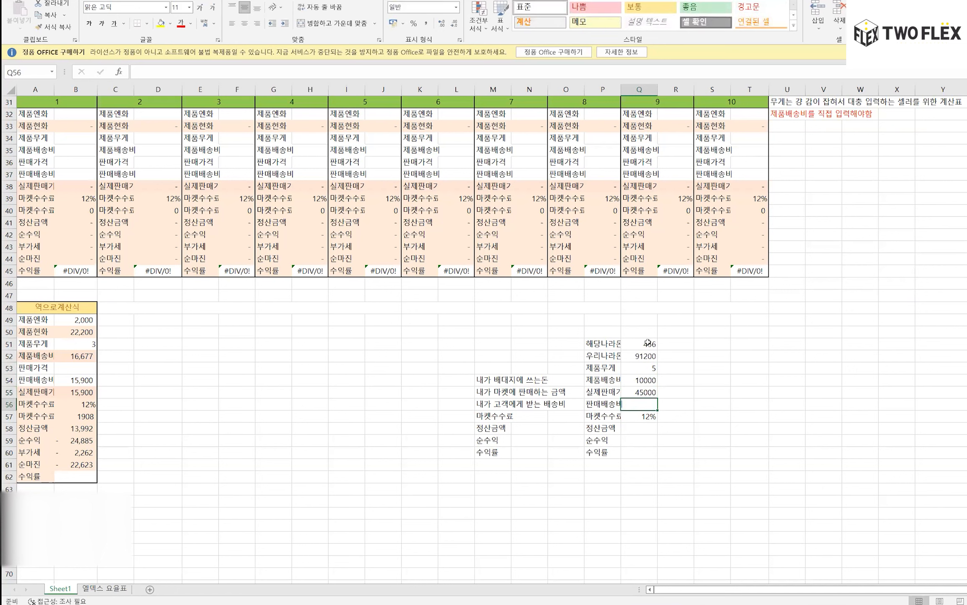
pyautogui.write('0')
pyautogui.press('Return')
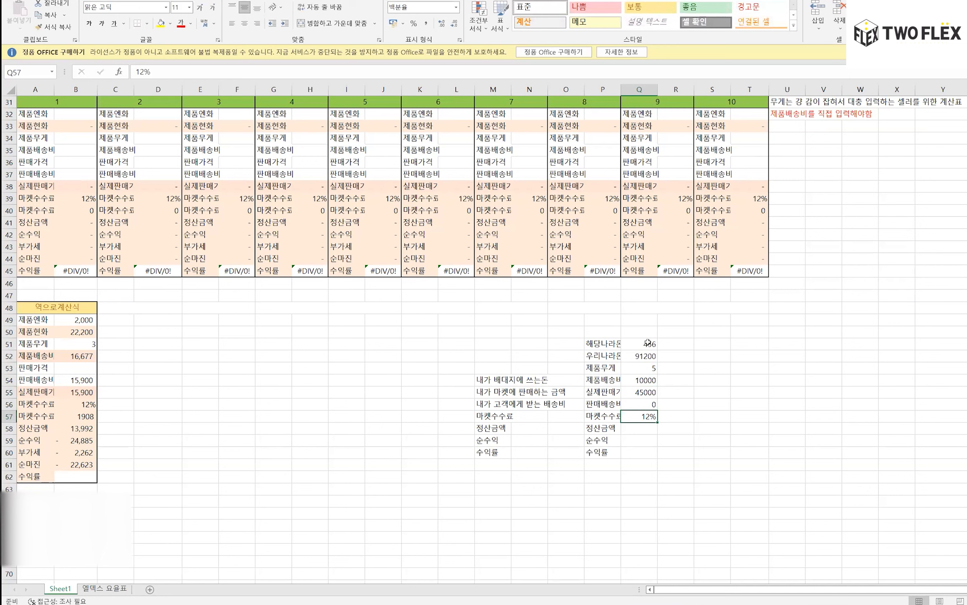
pyautogui.press('Return')
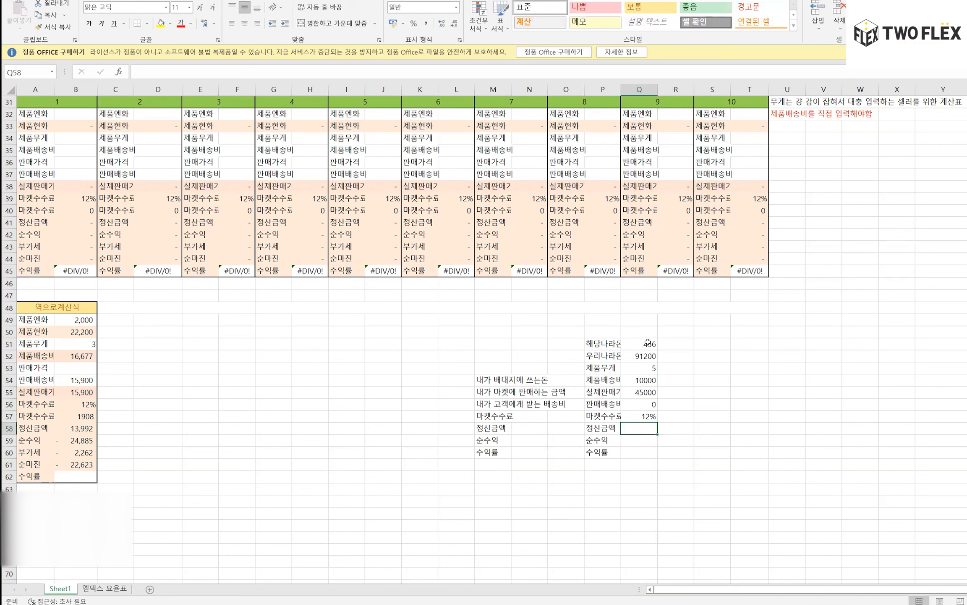
# Step: Enter the settlement amount formula =Q55-(Q55*12%) in Q58
pyautogui.write('=')
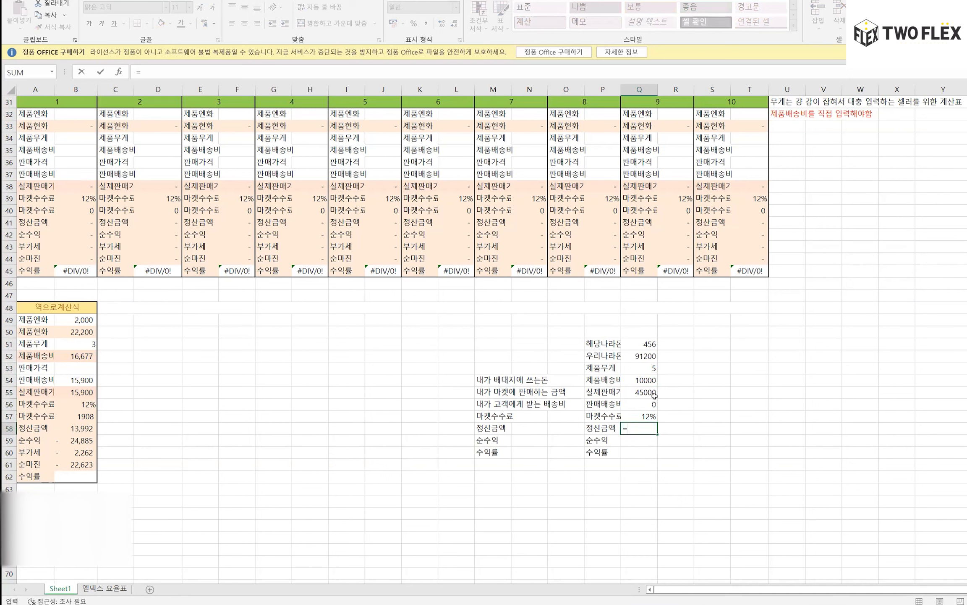
pyautogui.click(655, 393)
pyautogui.write('-')
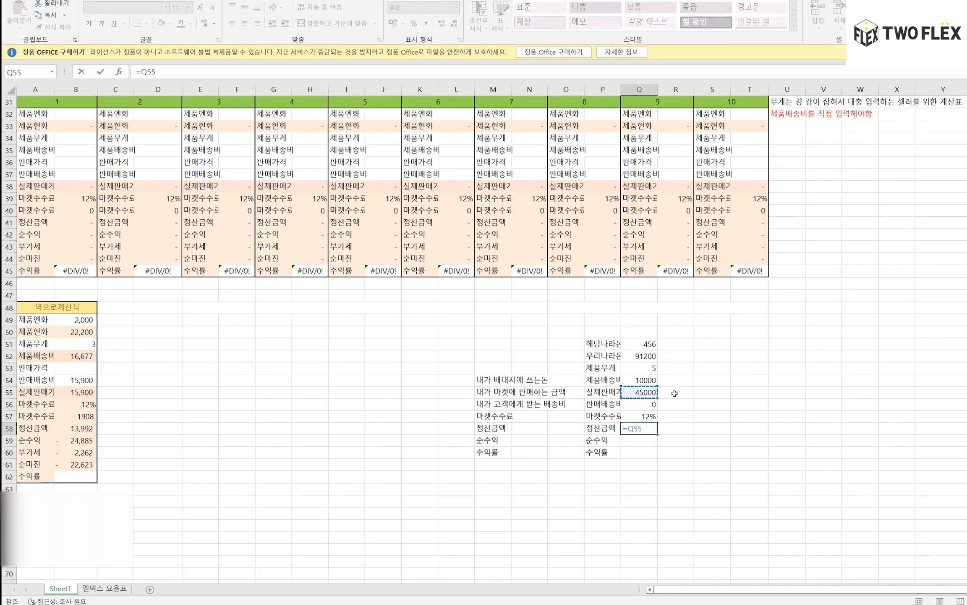
pyautogui.write('(')
pyautogui.click(655, 391)
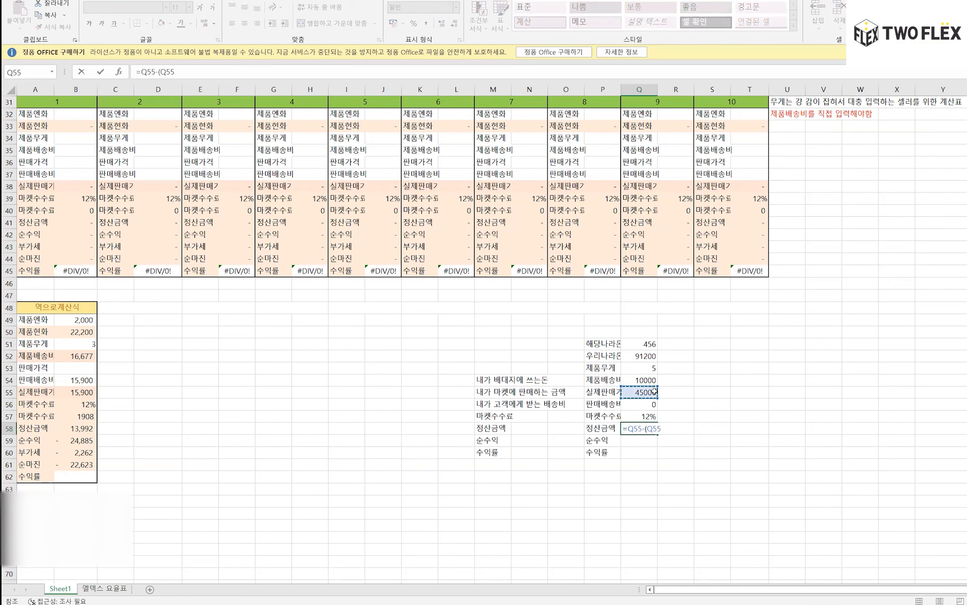
pyautogui.write('*12%')
pyautogui.hotkey('ctrl', 'Return')
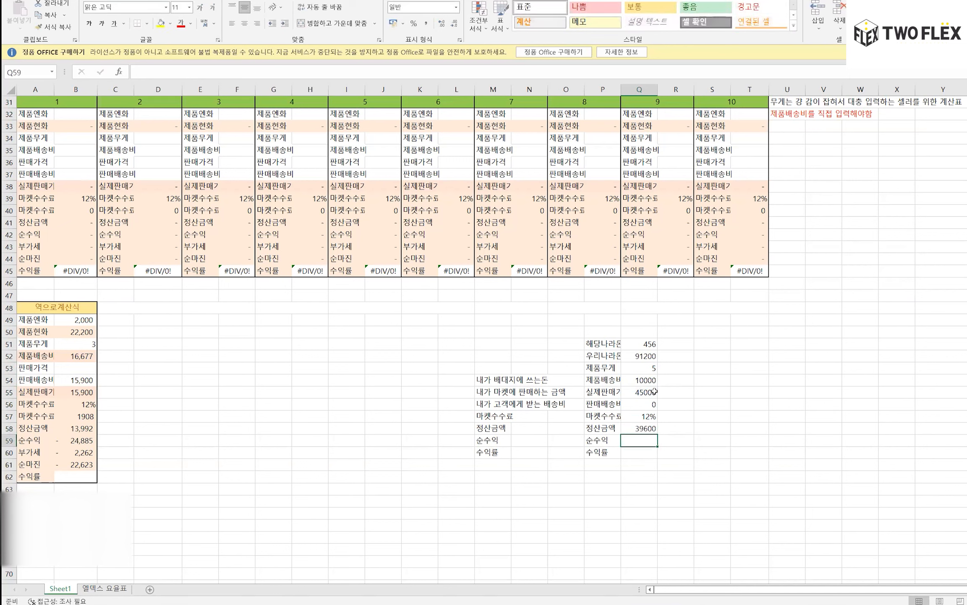
# Step: Change the selling price in Q55 to 150000
pyautogui.press('Down')
pyautogui.write('=')
pyautogui.press('Up')
pyautogui.press('Up')
pyautogui.press('Up')
pyautogui.press('Up')
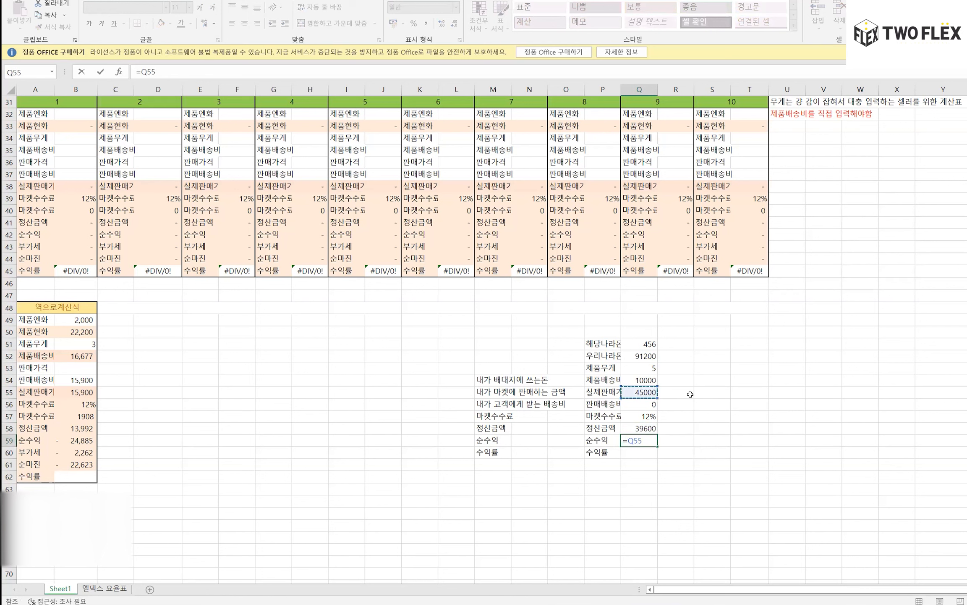
pyautogui.write('-')
pyautogui.press('Escape')
pyautogui.click(653, 393)
pyautogui.write('150000')
pyautogui.press('Return')
# Step: Enter the net profit formula =Q58-Q52-Q54 in Q59, giving 30800
pyautogui.press('Down')
pyautogui.press('Down')
pyautogui.press('Down')
pyautogui.write('=')
pyautogui.press('Up')
pyautogui.write('-')
pyautogui.click(648, 355)
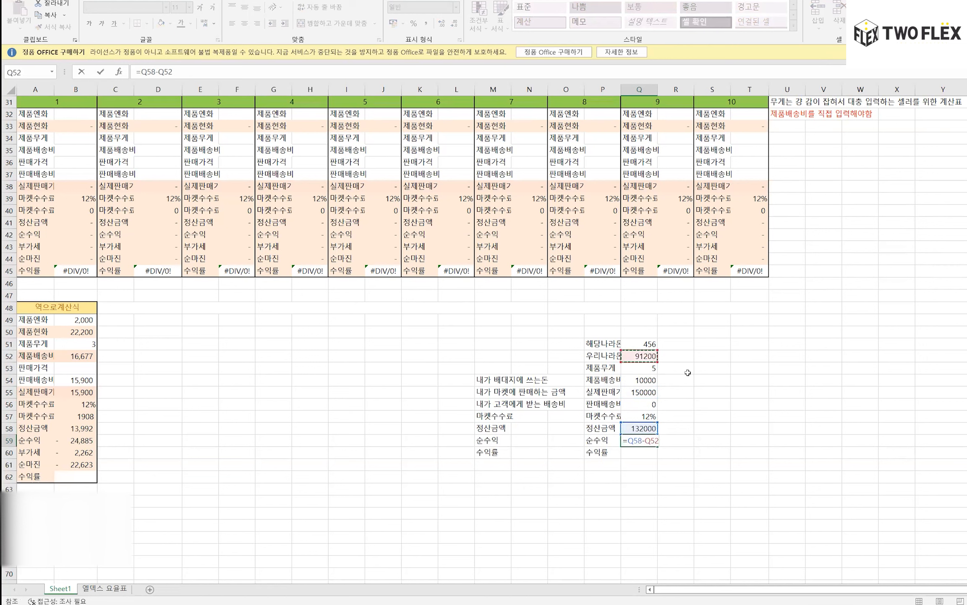
pyautogui.write('-')
pyautogui.click(650, 380)
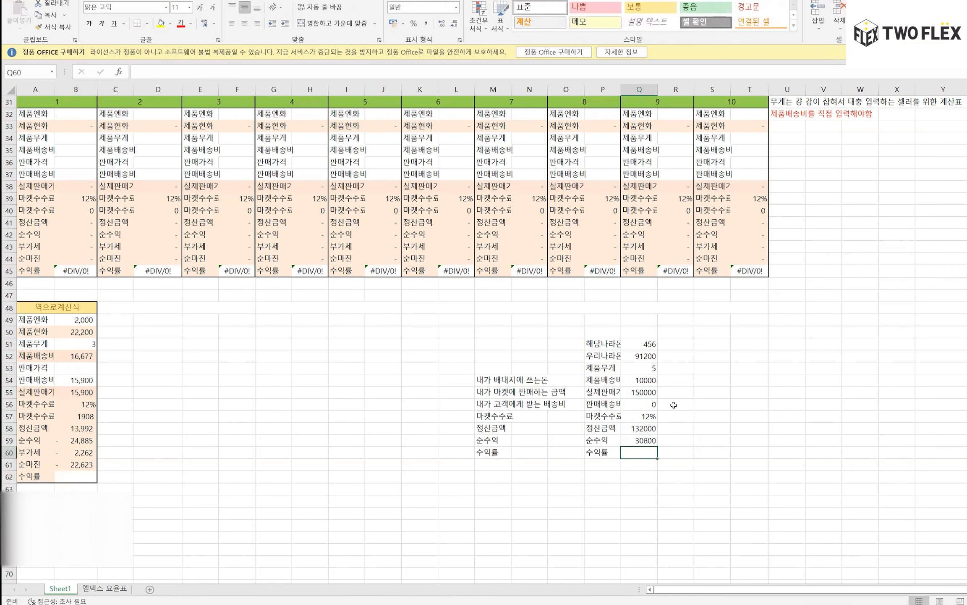
# Step: Enter the profit rate formula =Q59/Q55+Q56 in Q60, giving 0.205333
pyautogui.write('=')
pyautogui.click(647, 440)
pyautogui.write('/')
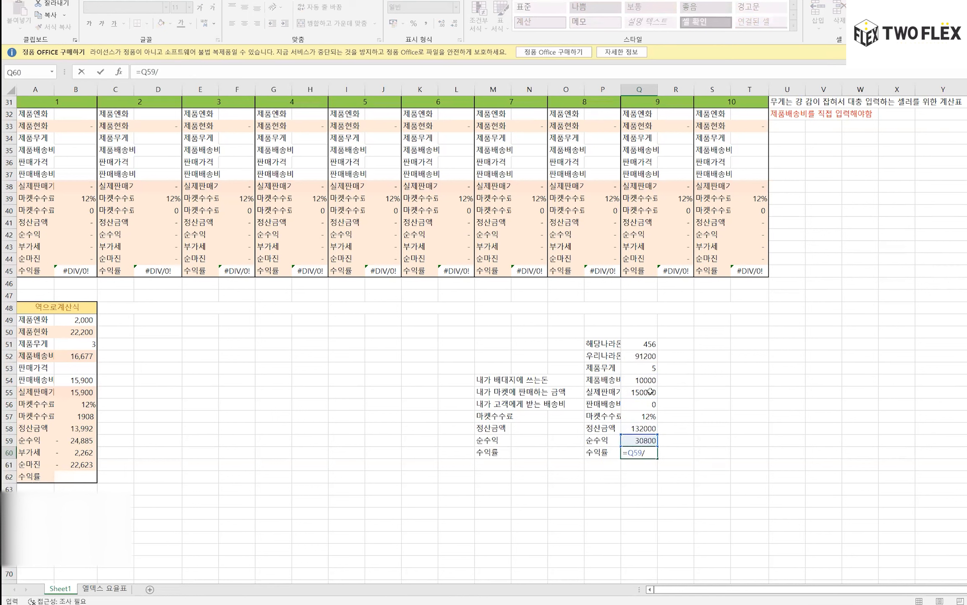
pyautogui.click(649, 392)
pyautogui.write('+')
pyautogui.click(648, 403)
pyautogui.press('Return')
pyautogui.press('Up')
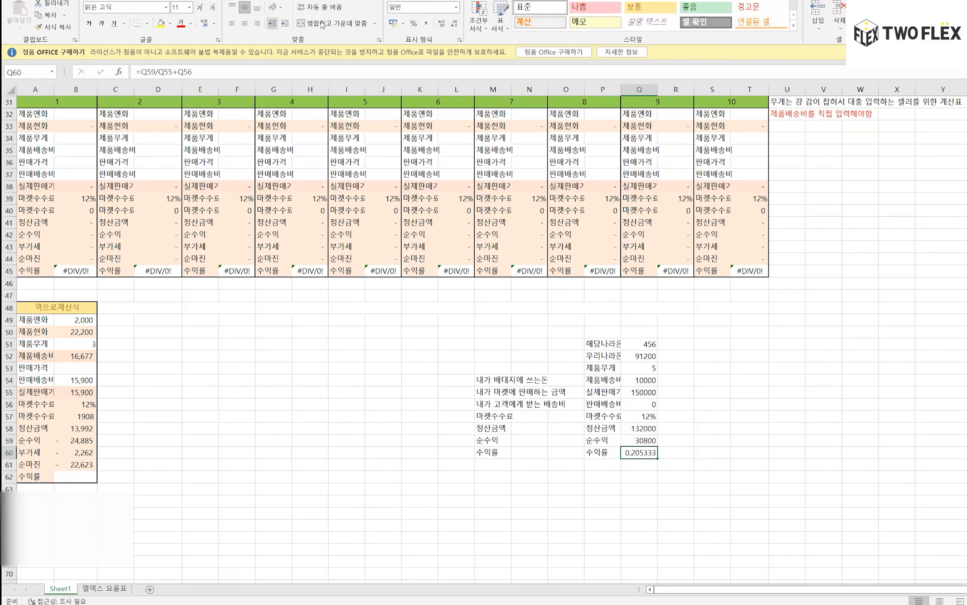
# Step: Format the profit rate as a percentage so it shows 21%
pyautogui.click(456, 7)
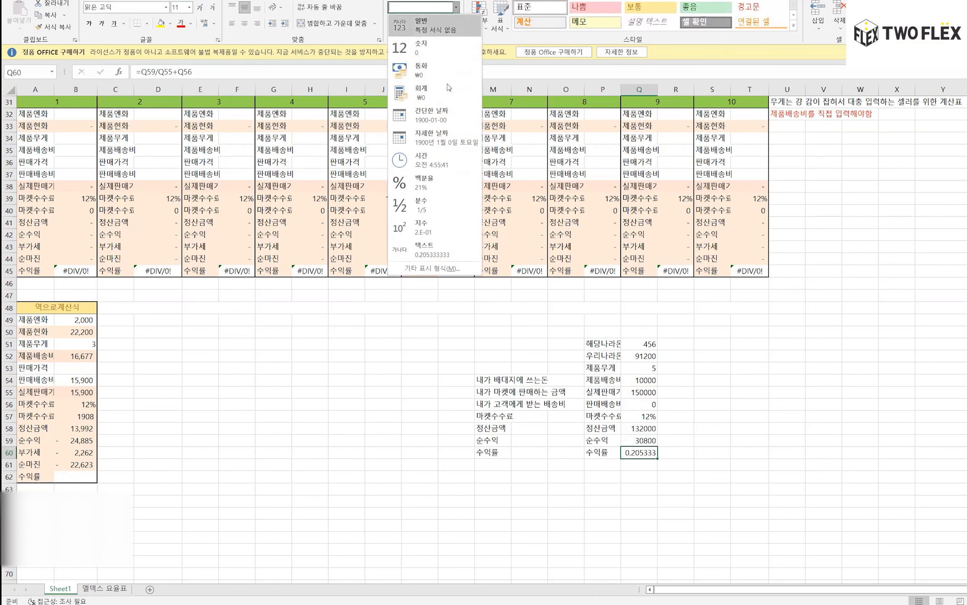
pyautogui.click(437, 184)
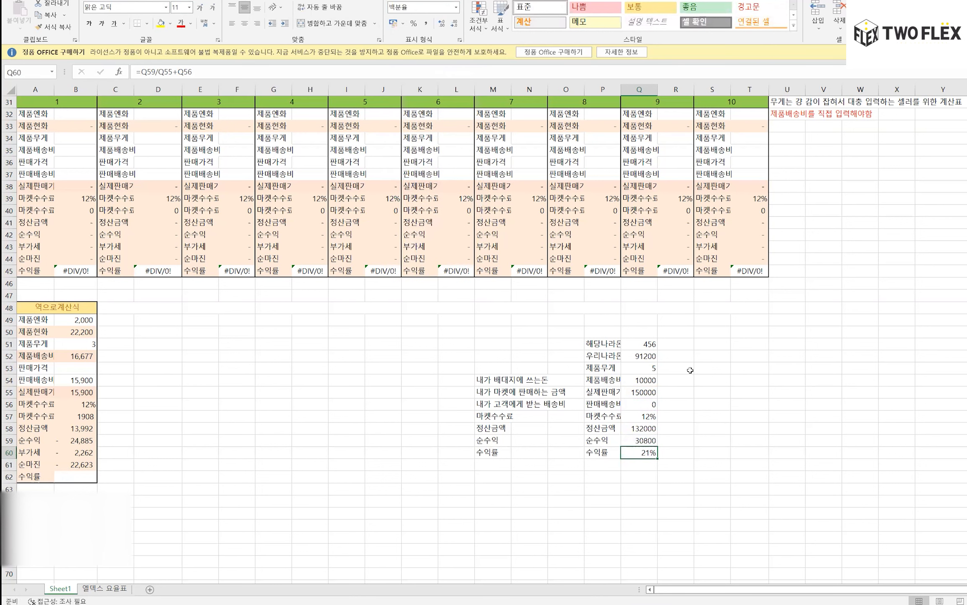
pyautogui.moveTo(684, 368); pyautogui.dragTo(674, 432)
pyautogui.click(674, 431)
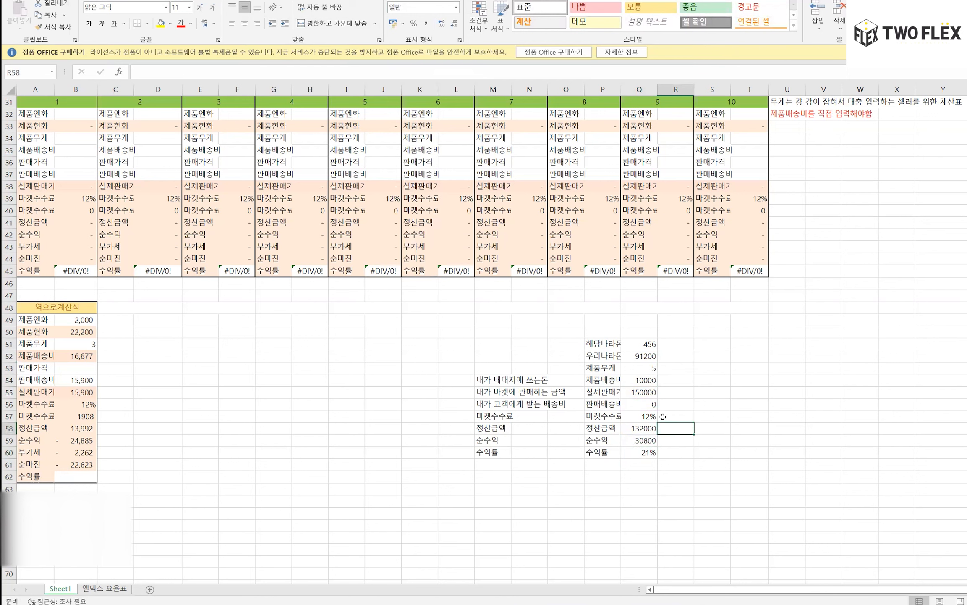
pyautogui.press('Left')
pyautogui.press('Up')
pyautogui.press('Up')
pyautogui.press('Up')
pyautogui.press('Up')
pyautogui.press('Up')
pyautogui.press('Down')
pyautogui.press('Down')
pyautogui.press('Down')
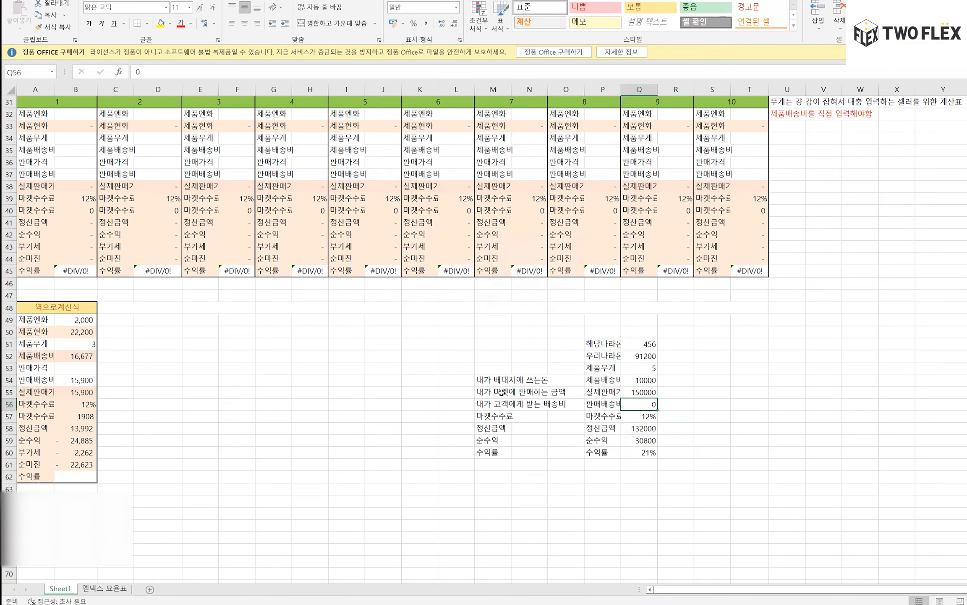
pyautogui.click(448, 357)
# Step: Show J44's net margin formula =J42-J43, then select the price and weight inputs P51:Q53
pyautogui.scroll(6, 452, 291)
pyautogui.scroll(4, 195, 291)
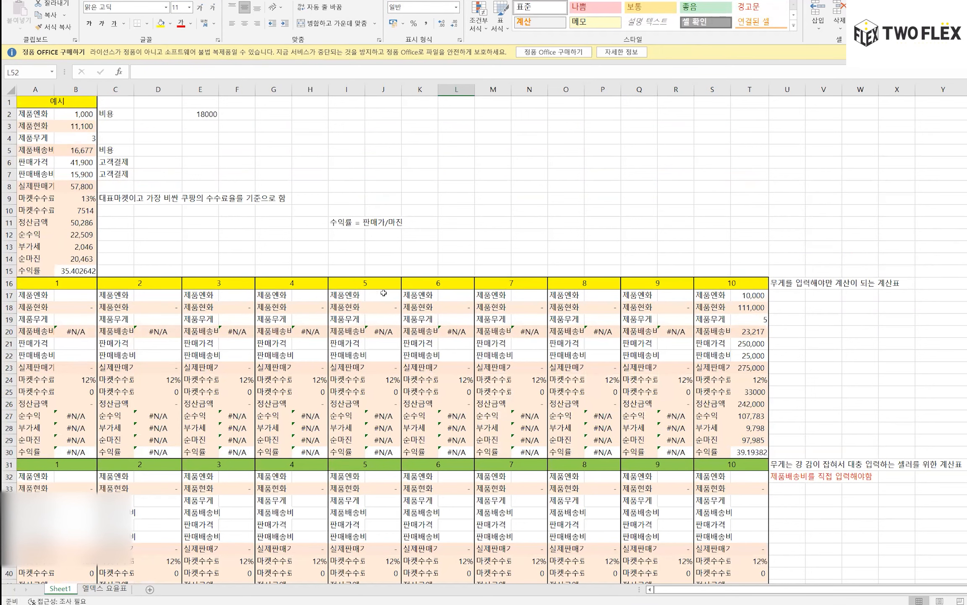
pyautogui.scroll(-10, 384, 293)
pyautogui.doubleClick(383, 258)
pyautogui.moveTo(603, 344); pyautogui.dragTo(639, 367)
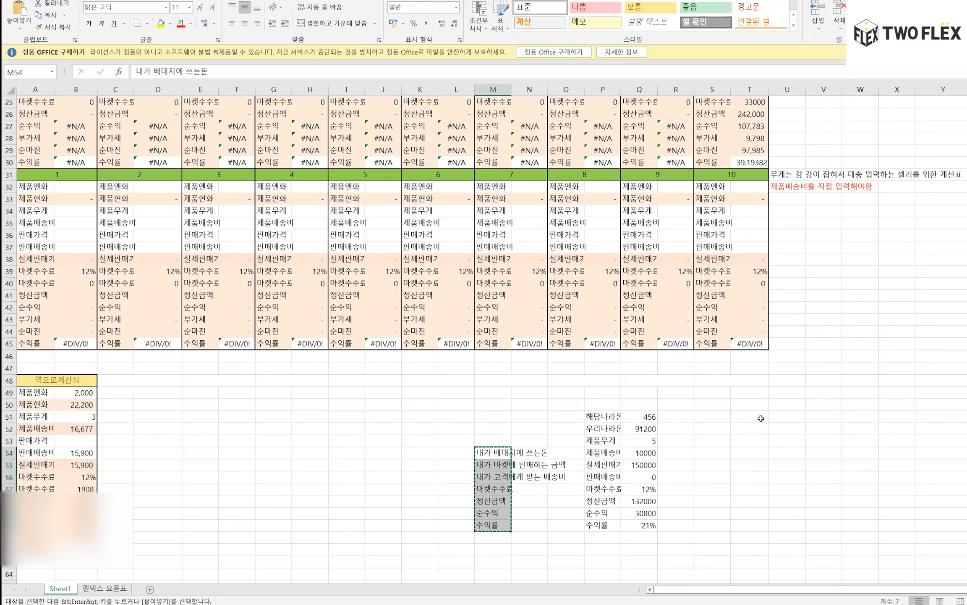
# Step: Switch from Excel to TwoFlex's new product registration page
pyautogui.hotkey('alt', 'Tab')
pyautogui.press('capslock')
# Step: Append a Korean note after 가습기 in the first title about good packaging and high pricing
pyautogui.click(736, 252)
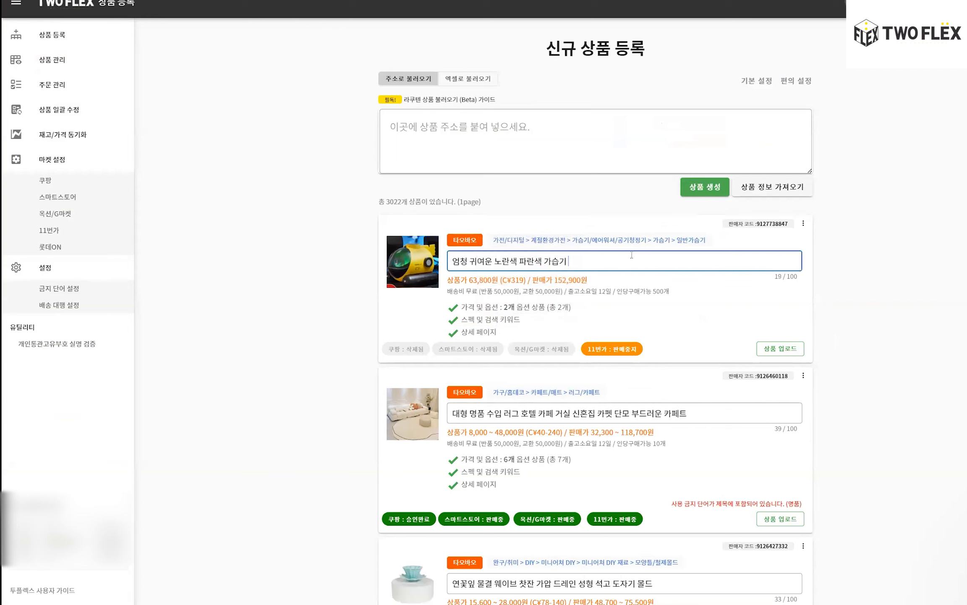
pyautogui.write('skdlzl')
pyautogui.press('BackSpace')
pyautogui.press('BackSpace')
pyautogui.press('BackSpace')
pyautogui.press('BackSpace')
pyautogui.press('BackSpace')
pyautogui.press('Hangul')
pyautogui.write('ㄴ')
pyautogui.press('BackSpace')
pyautogui.press('BackSpace')
pyautogui.write('나이키')
pyautogui.press('BackSpace')
pyautogui.press('BackSpace')
pyautogui.press('BackSpace')
pyautogui.write('돌ㅏ에몽')
pyautogui.press('BackSpace')
pyautogui.press('BackSpace')
pyautogui.press('BackSpace')
pyautogui.press('BackSpace')
pyautogui.press('BackSpace')
pyautogui.press('BackSpace')
pyautogui.write('ㅅㅅ')
pyautogui.press('BackSpace')
pyautogui.press('BackSpace')
pyautogui.write('그래')
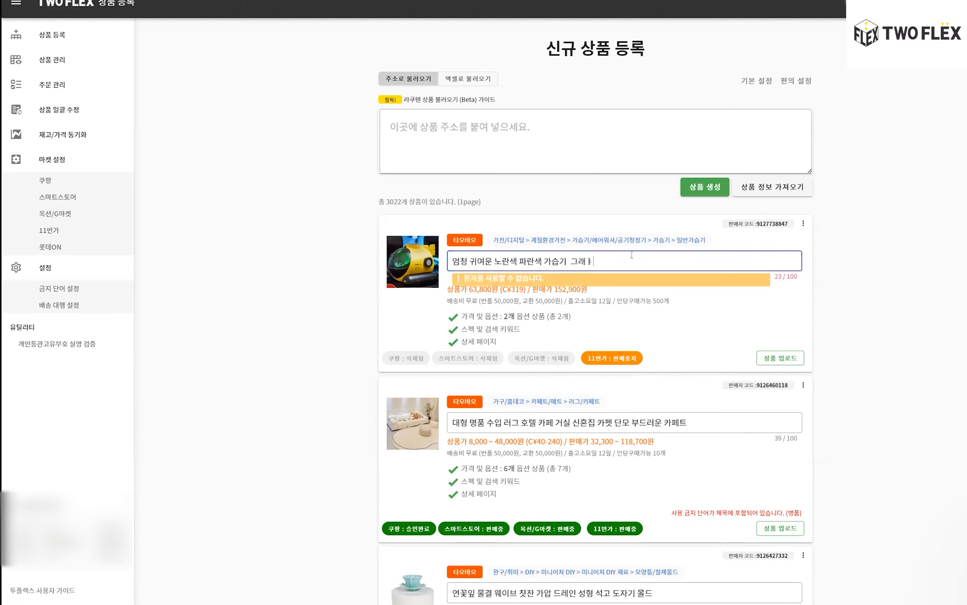
pyautogui.write('야 포장도 좋게 옥')
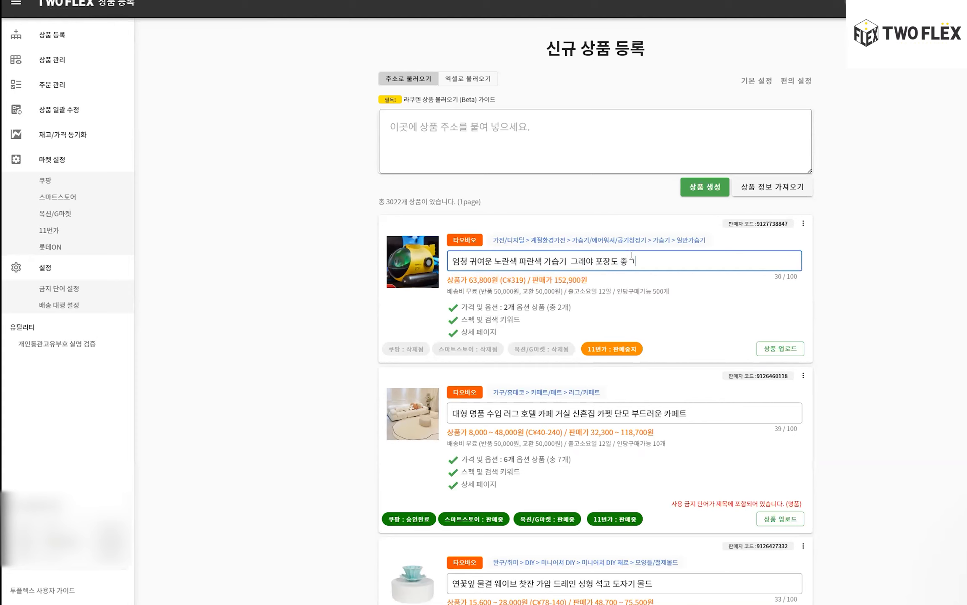
pyautogui.write('고 제품구성도 조')
pyautogui.write('게오고 ')
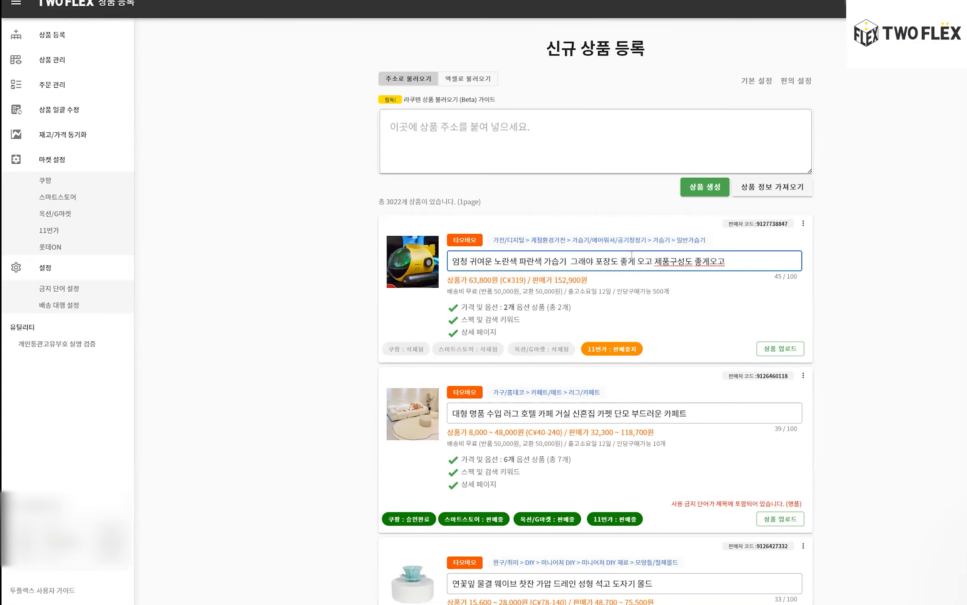
pyautogui.write('판매자도 오래각')
pyautogui.write('고 잘파니까 그렇')
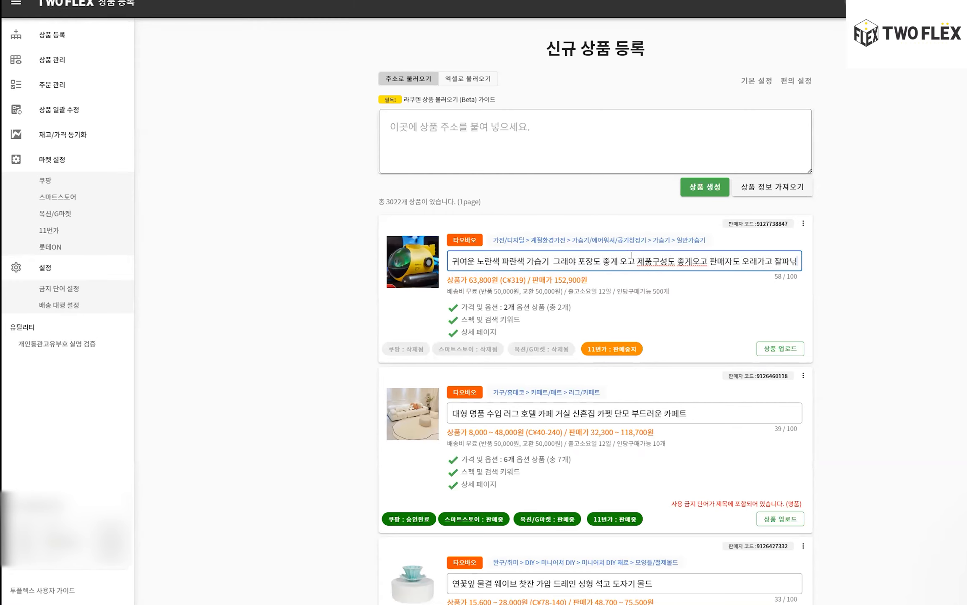
pyautogui.write('게 비싸게 파')
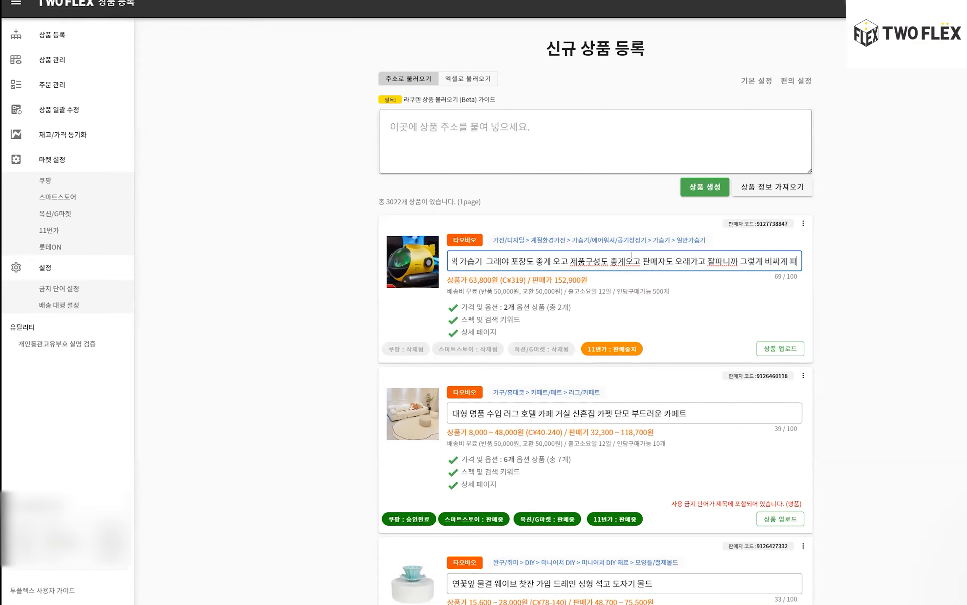
pyautogui.write('는걱겠죠. 상품의')
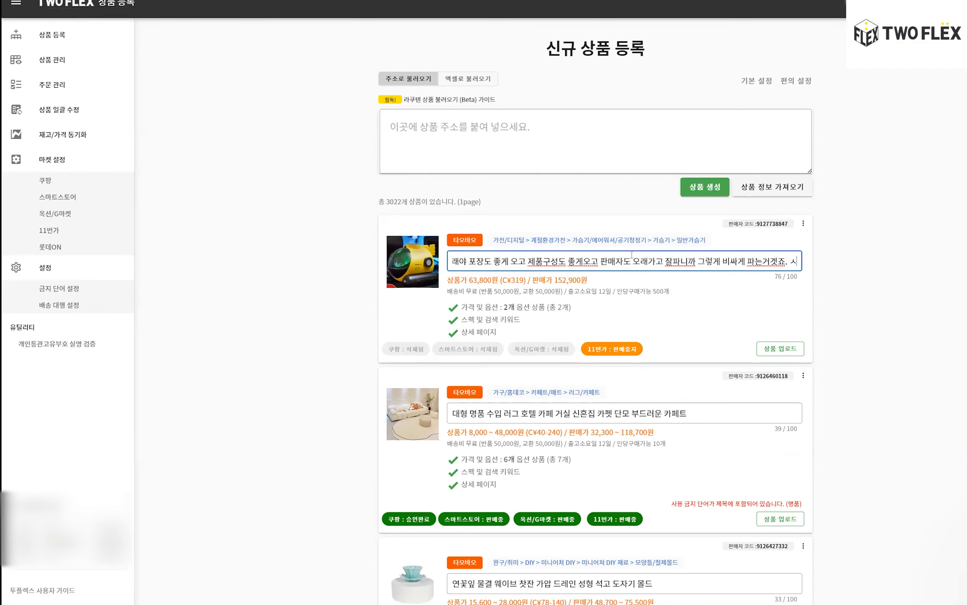
pyautogui.write(' 제조가 높')
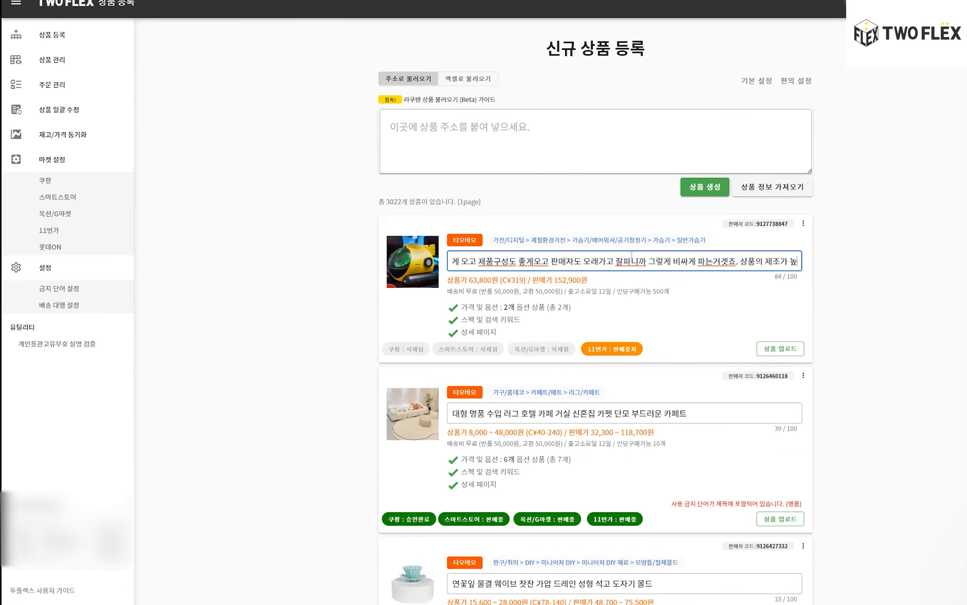
pyautogui.write('고 그리고')
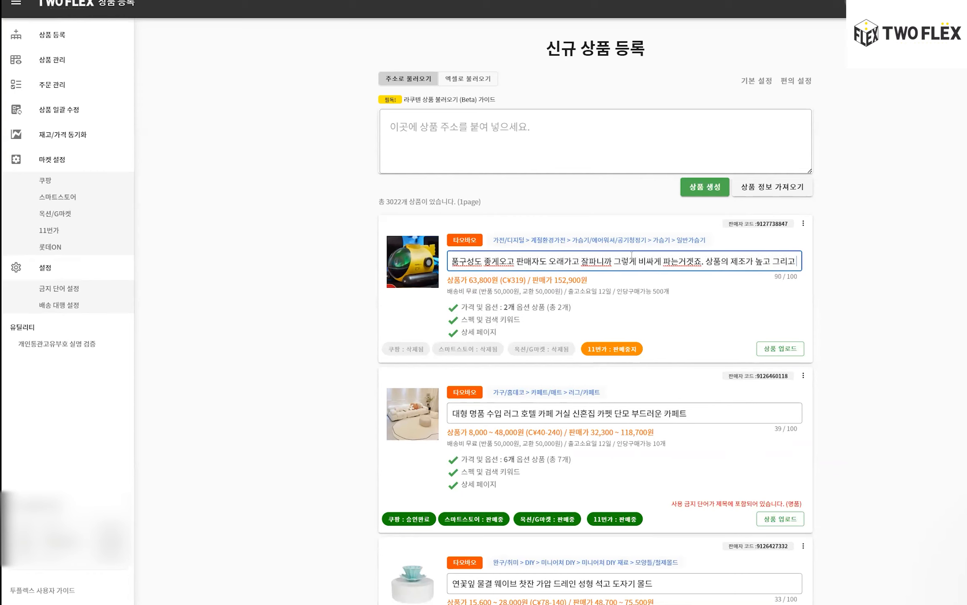
# Step: Replace the first title with a note starting '단가가 다르다.', trimmed to 100 characters
pyautogui.hotkey('ctrl', 'a')
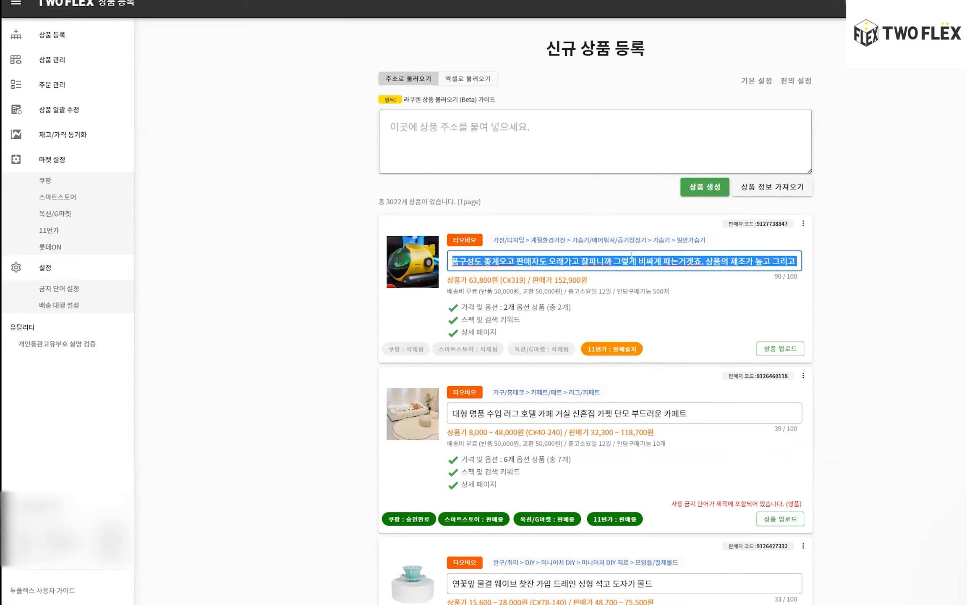
pyautogui.write('단가가 다르다. ')
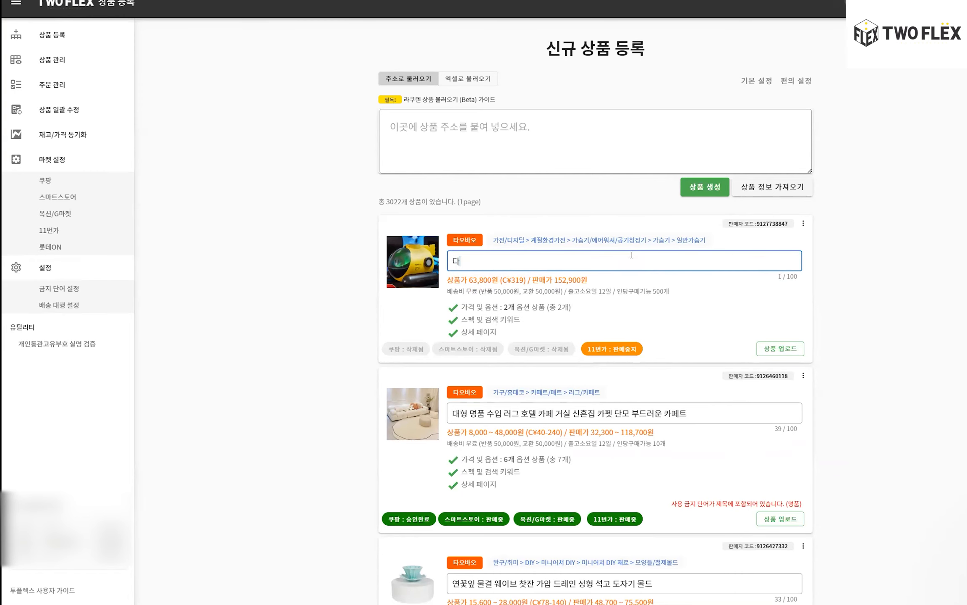
pyautogui.write('싼거를 해요. 왜? ')
pyautogui.write('고객에게 싸게 ㄴ')
pyautogui.write('ㅗ출')
pyautogui.write(' =')
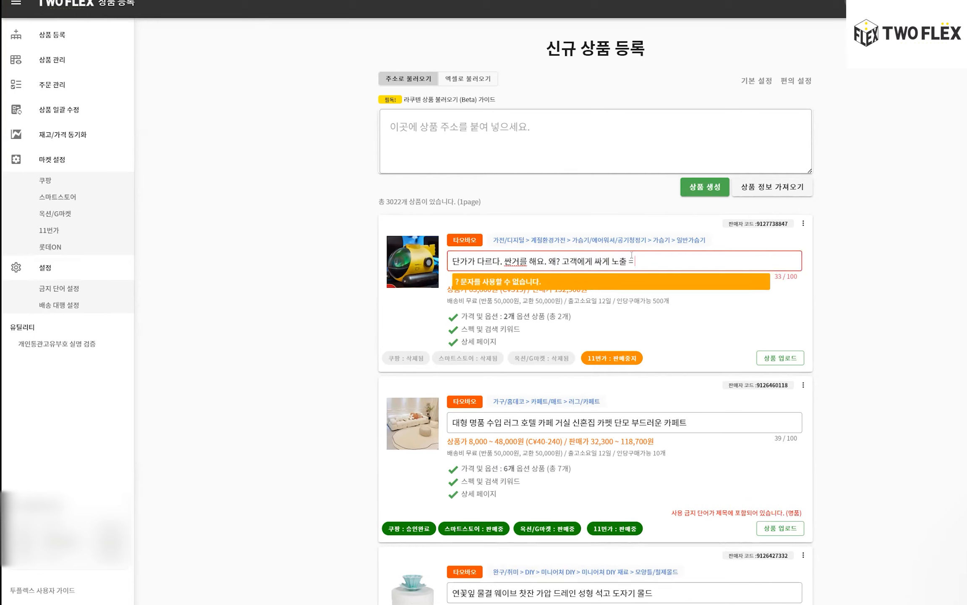
pyautogui.press('capslock')
pyautogui.write('고객이 삿어 | = 판맷')
pyautogui.write('자한테 갔어요. = 판매장')
pyautogui.write('없어 x / = 똑ㄱ')
pyautogui.write('같은제품을 팔고있')
pyautogui.write('는 더 비싹')
pyautogui.write('판매자한테 굼해ㅐ야도')
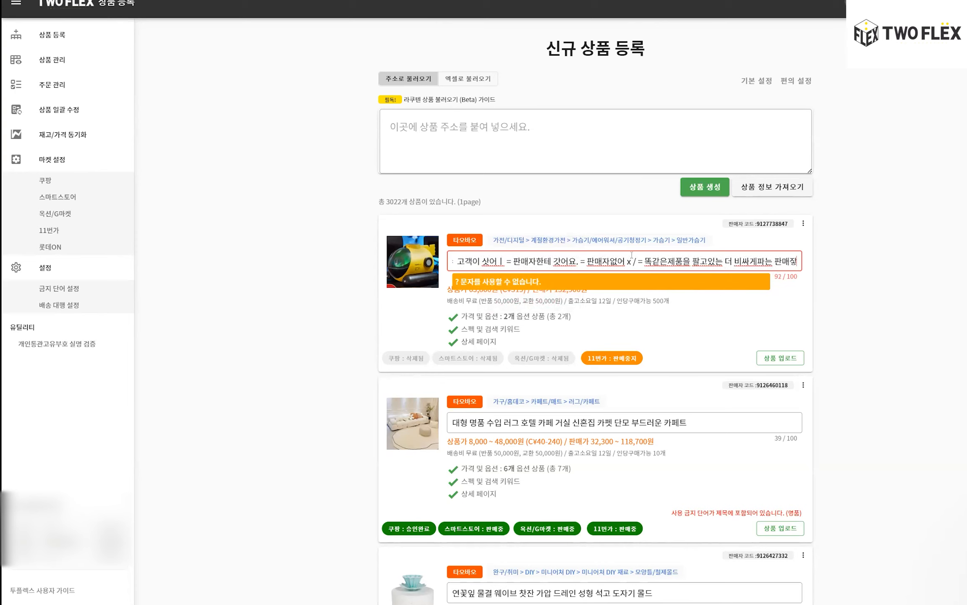
pyautogui.press('BackSpace')
pyautogui.press('BackSpace')
pyautogui.press('BackSpace')
pyautogui.press('BackSpace')
pyautogui.write('구매 =넛')
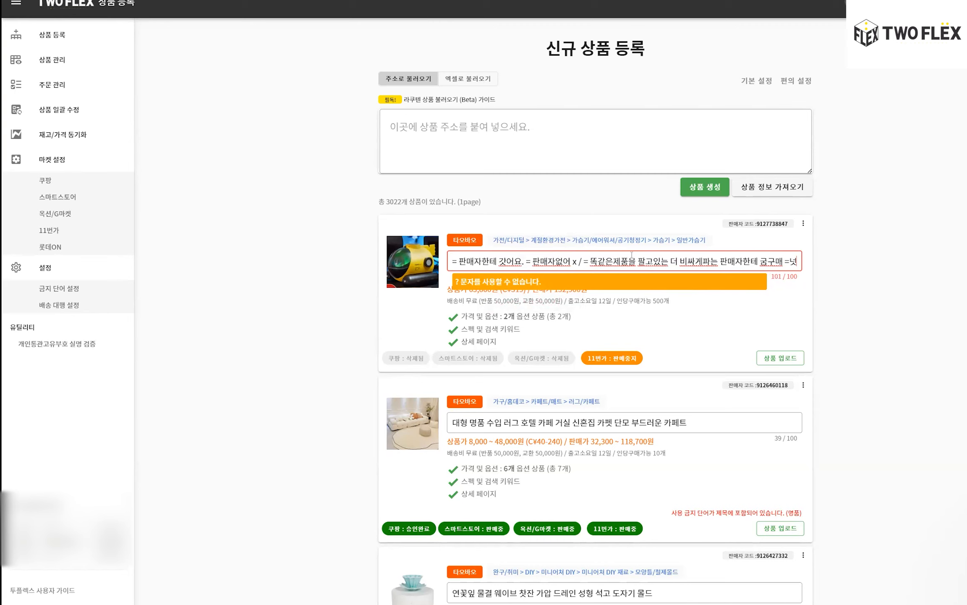
pyautogui.press('BackSpace')
pyautogui.press('BackSpace')
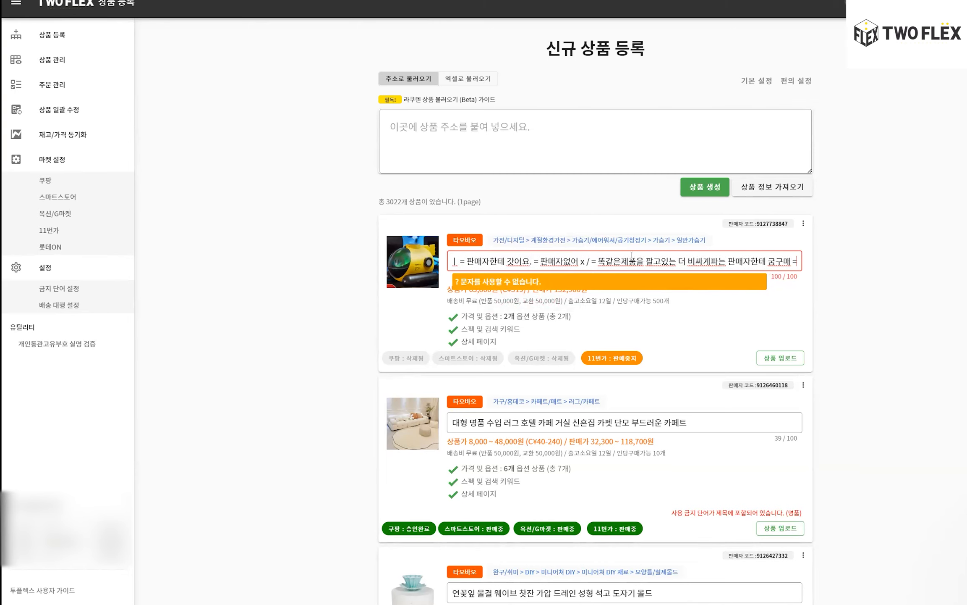
# Step: Rewrite the first title as a sourcing note starting '단가높은사람한테 쏘싱.', at 72/100 characters
pyautogui.hotkey('ctrl', 'a')
pyautogui.write('단가높은사람한')
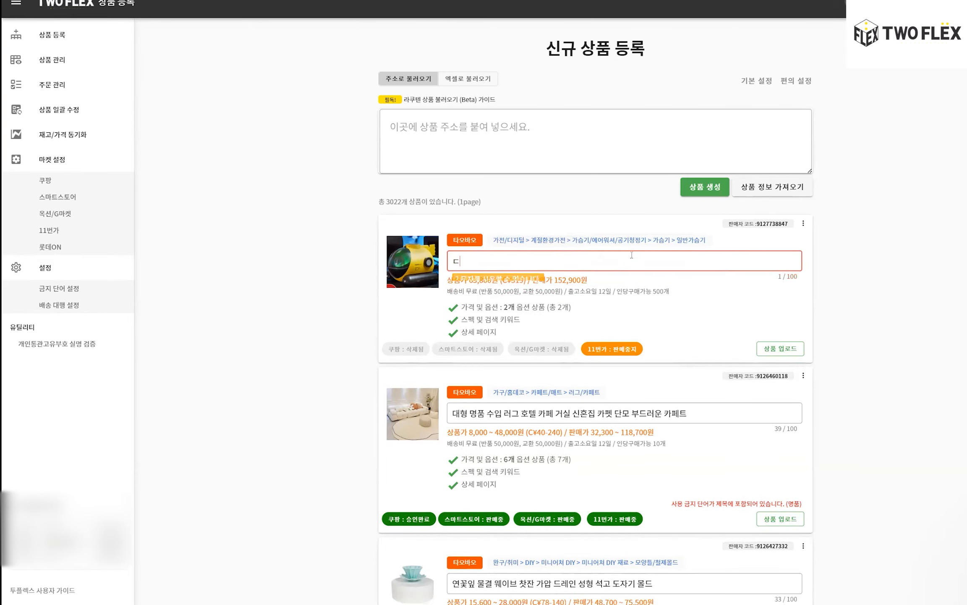
pyautogui.write('테 ')
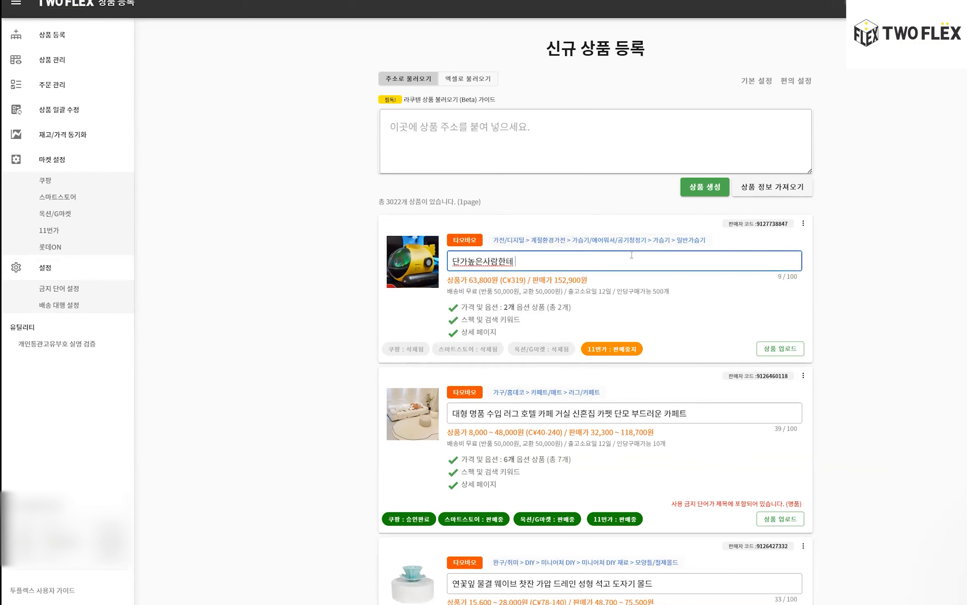
pyautogui.write('쏘싱. 일단쭤푸무성좋조 제품성')
pyautogui.write('옹쇼 ')
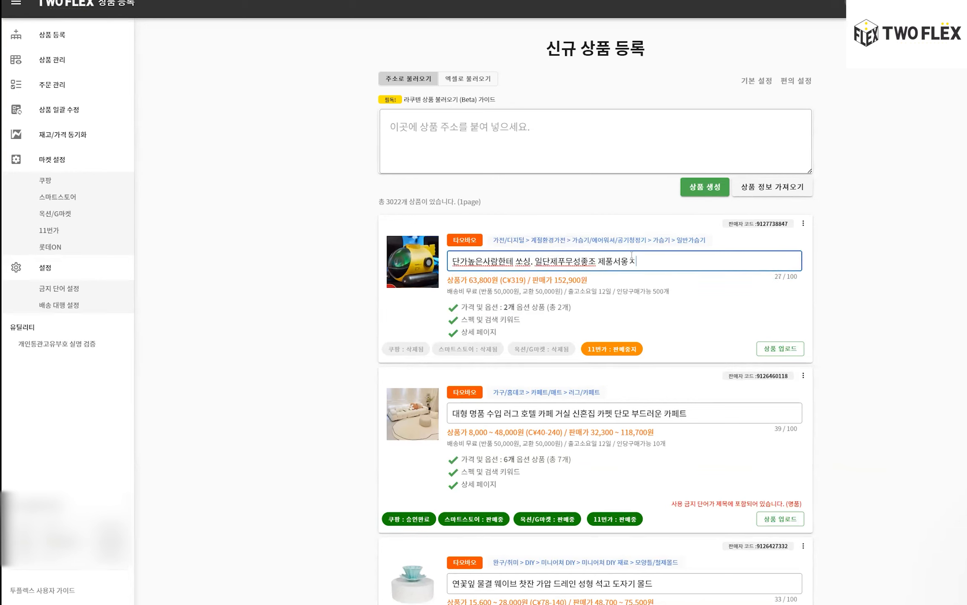
pyautogui.write('포장 좀 잘하조. ')
pyautogui.write('없어져')
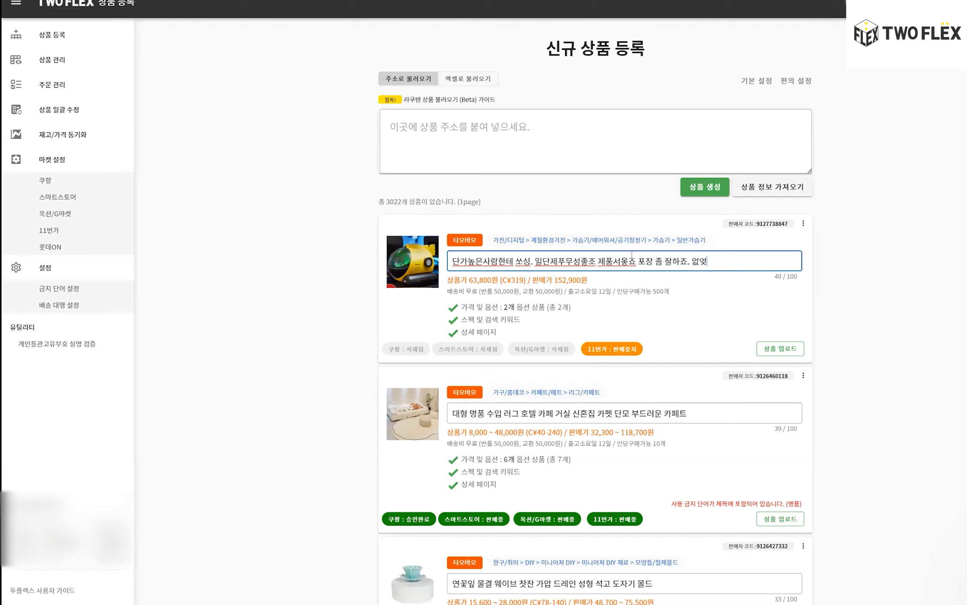
pyautogui.write('도 다른판매자한테 ')
pyautogui.write('찾아서 궁해 ㅐ')
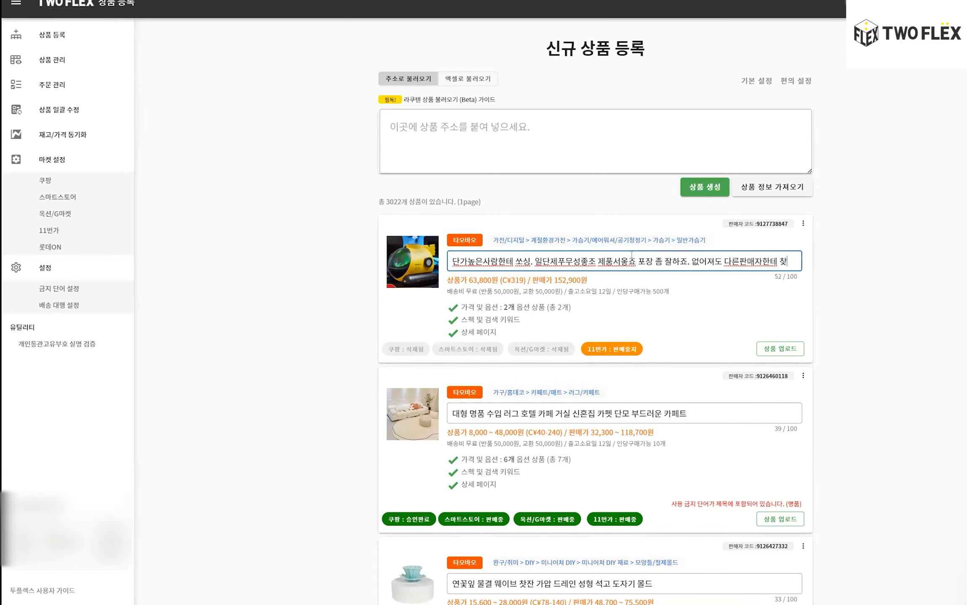
pyautogui.press('BackSpace')
pyautogui.press('BackSpace')
pyautogui.press('BackSpace')
pyautogui.press('BackSpace')
pyautogui.write('구매했을대 손ㅅ')
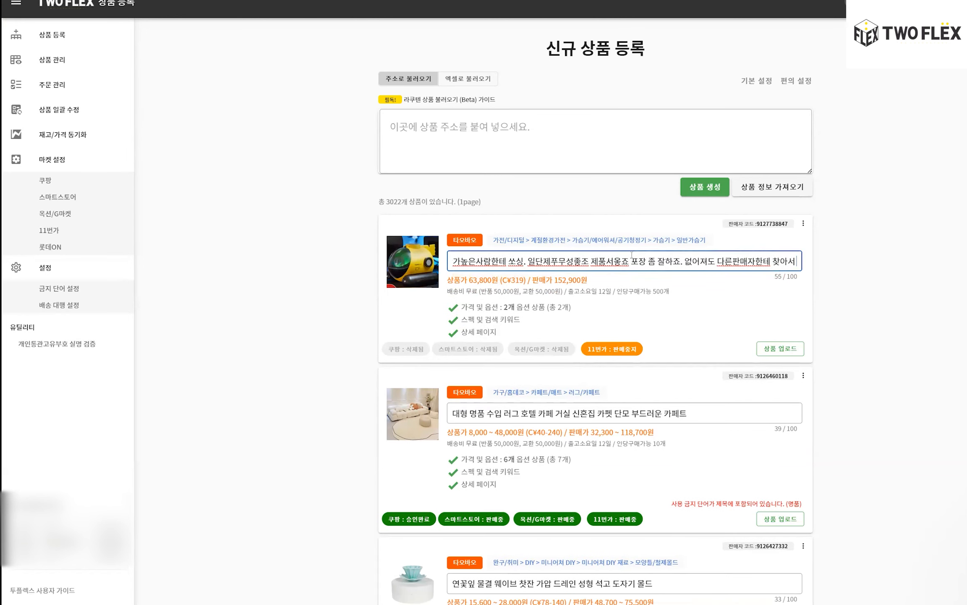
pyautogui.write('실을 ')
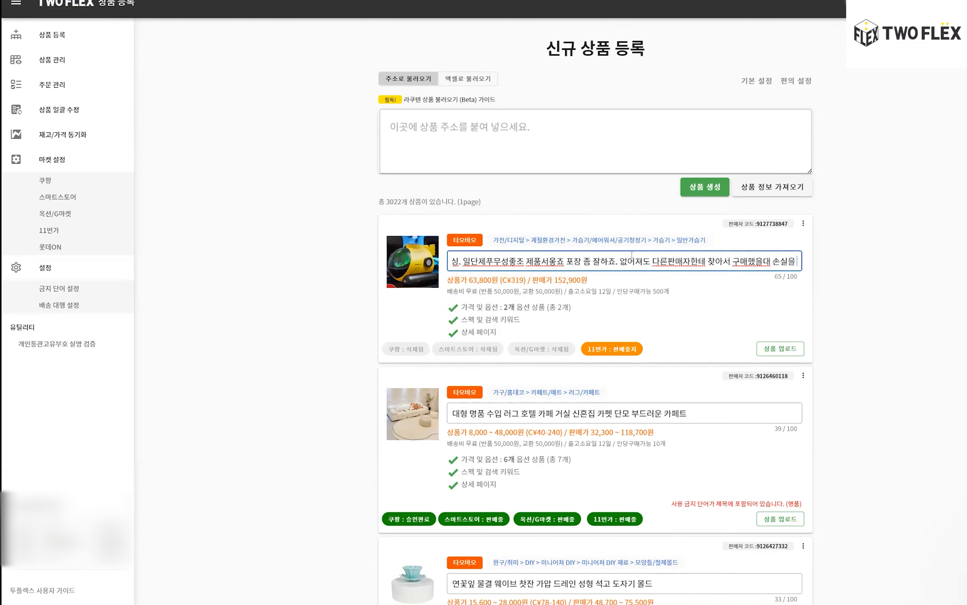
pyautogui.write('안볼수도있도.')
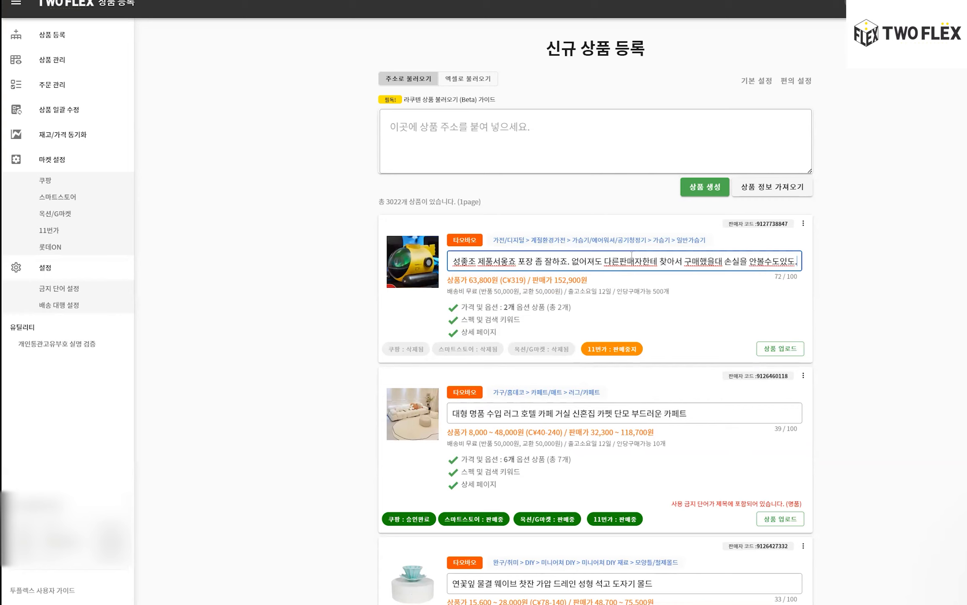
pyautogui.press('capslock')
pyautogui.click(917, 368)
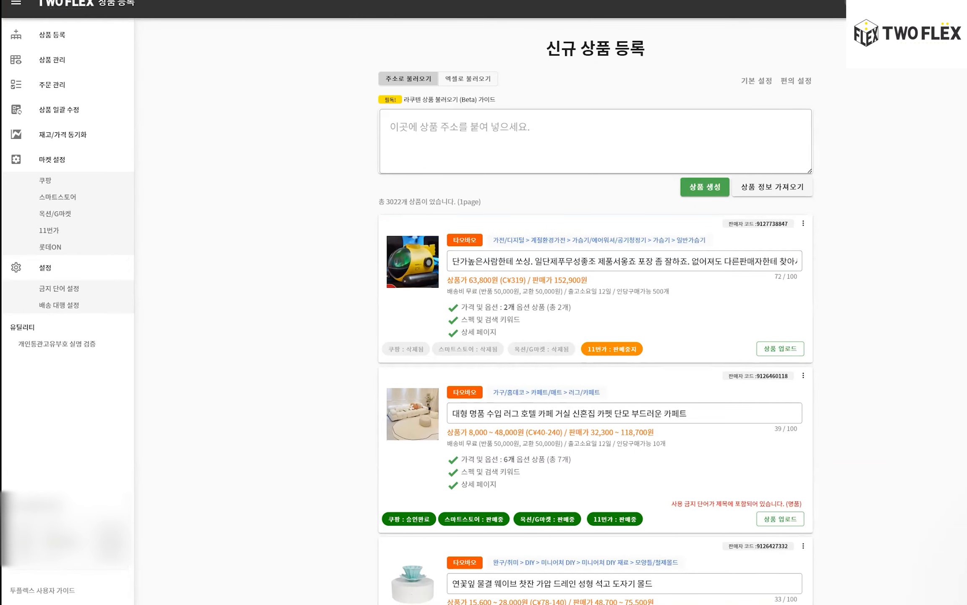